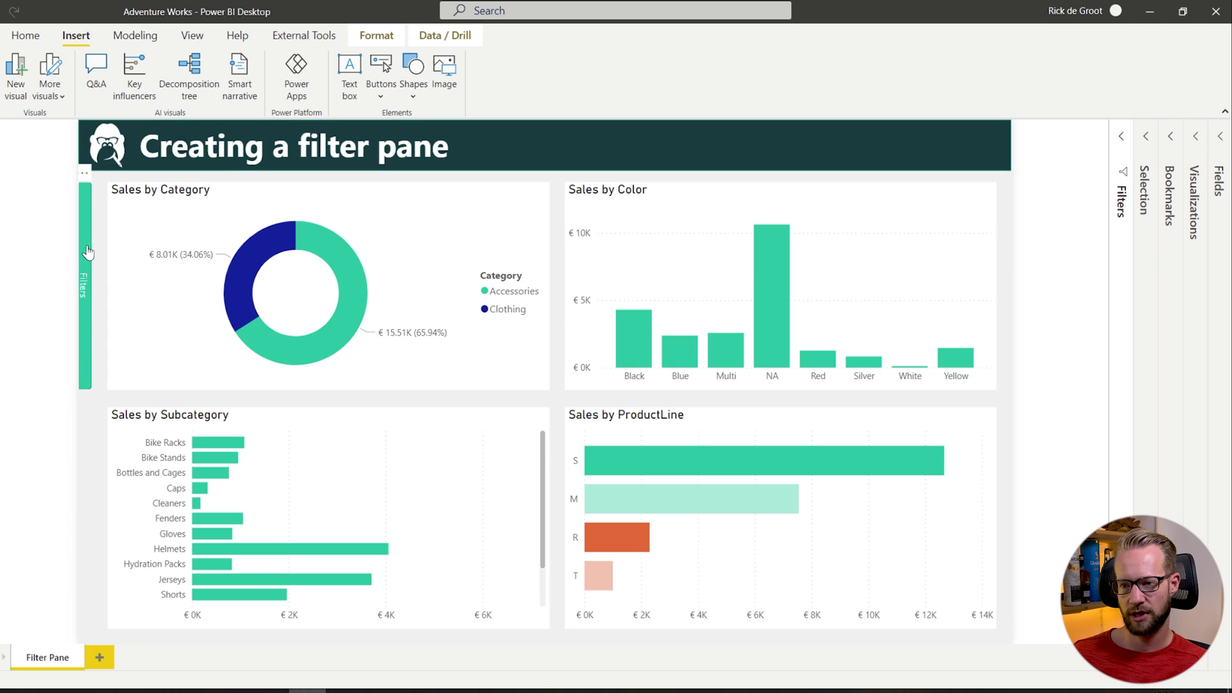
- Try out the finished filter pane by opening it from the Filters tab on the report page and closing it again
ctrl+click(87, 246)
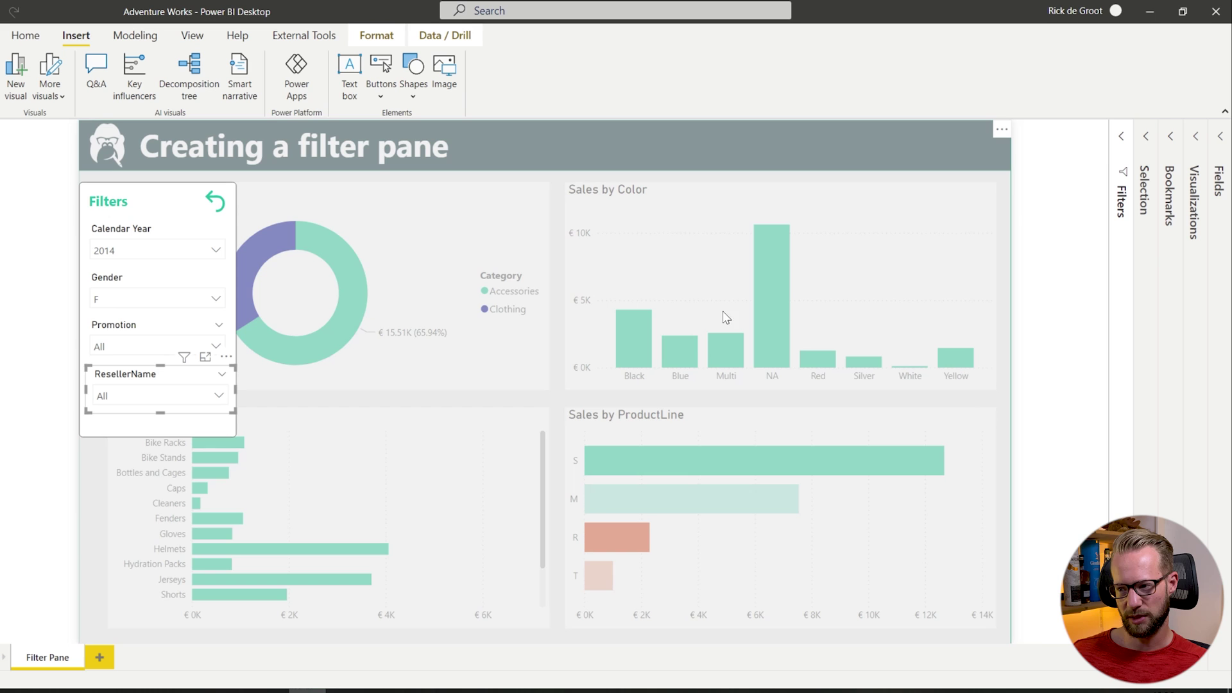
click(41, 261)
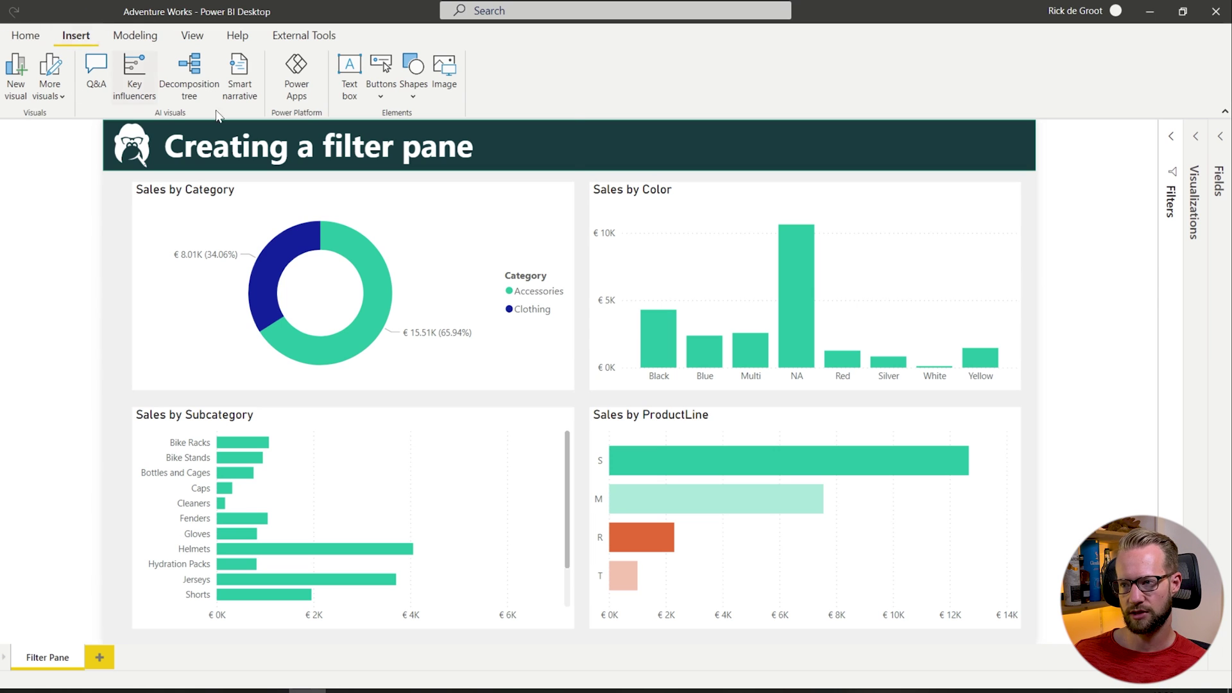
- Insert a rectangle shape with two rounded top corners and set its rotation to 90°
click(416, 84)
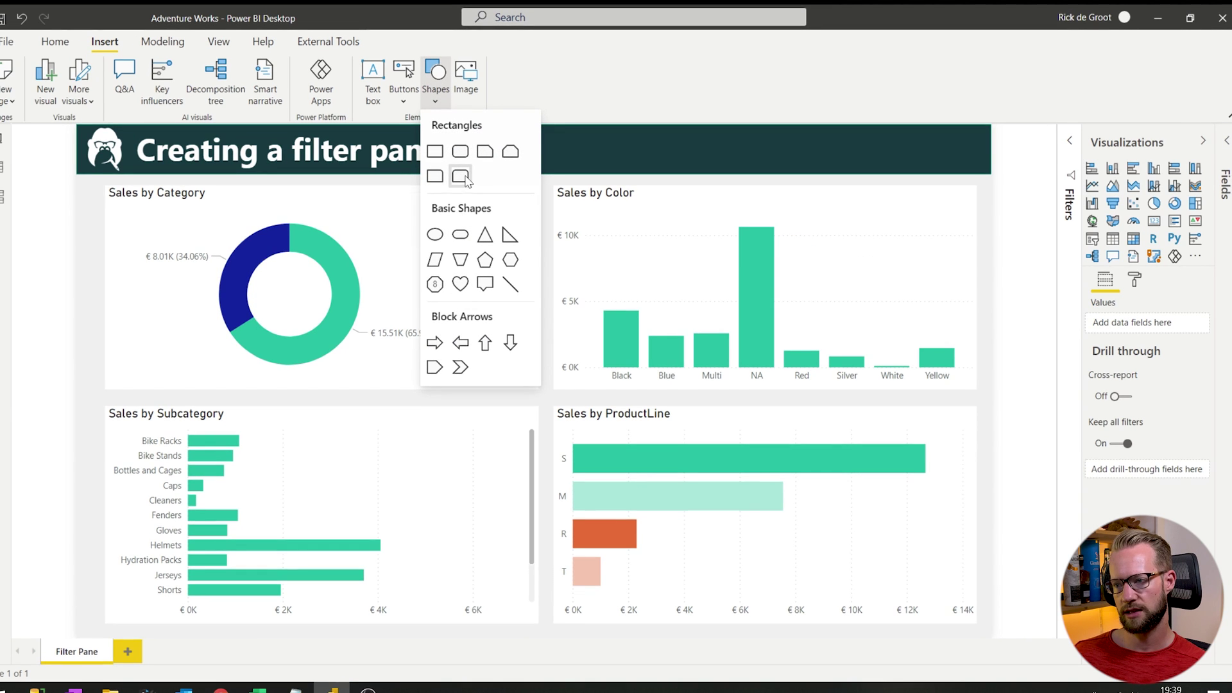
click(461, 177)
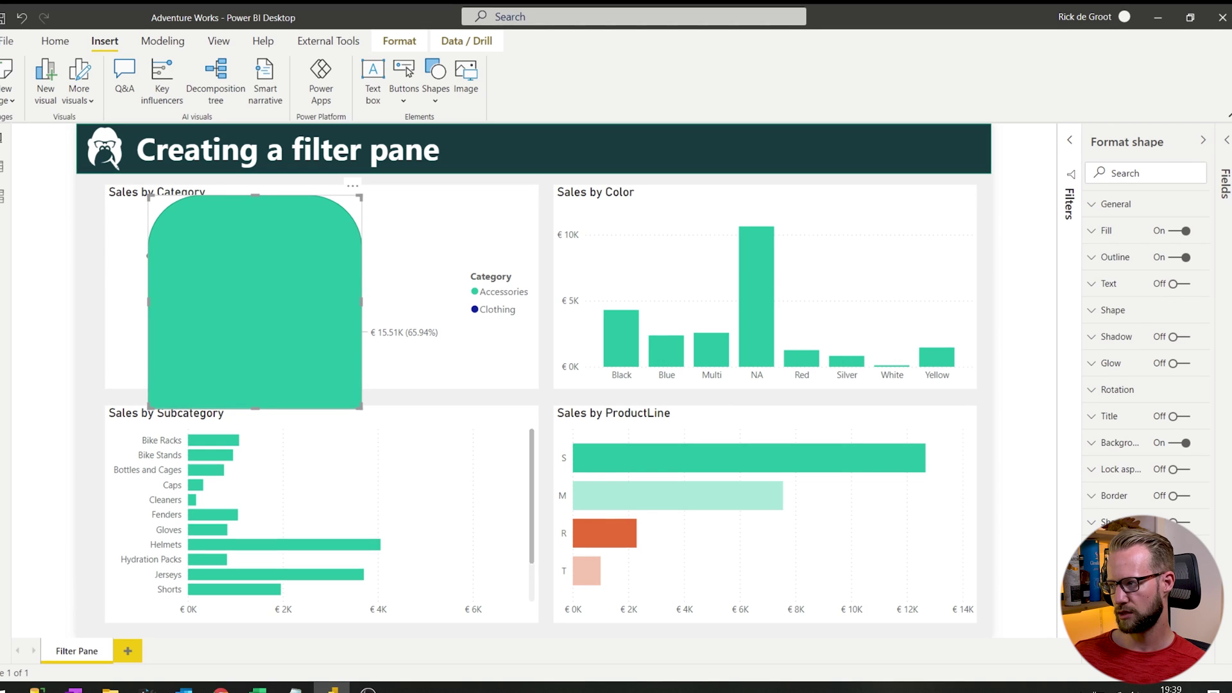
click(1135, 388)
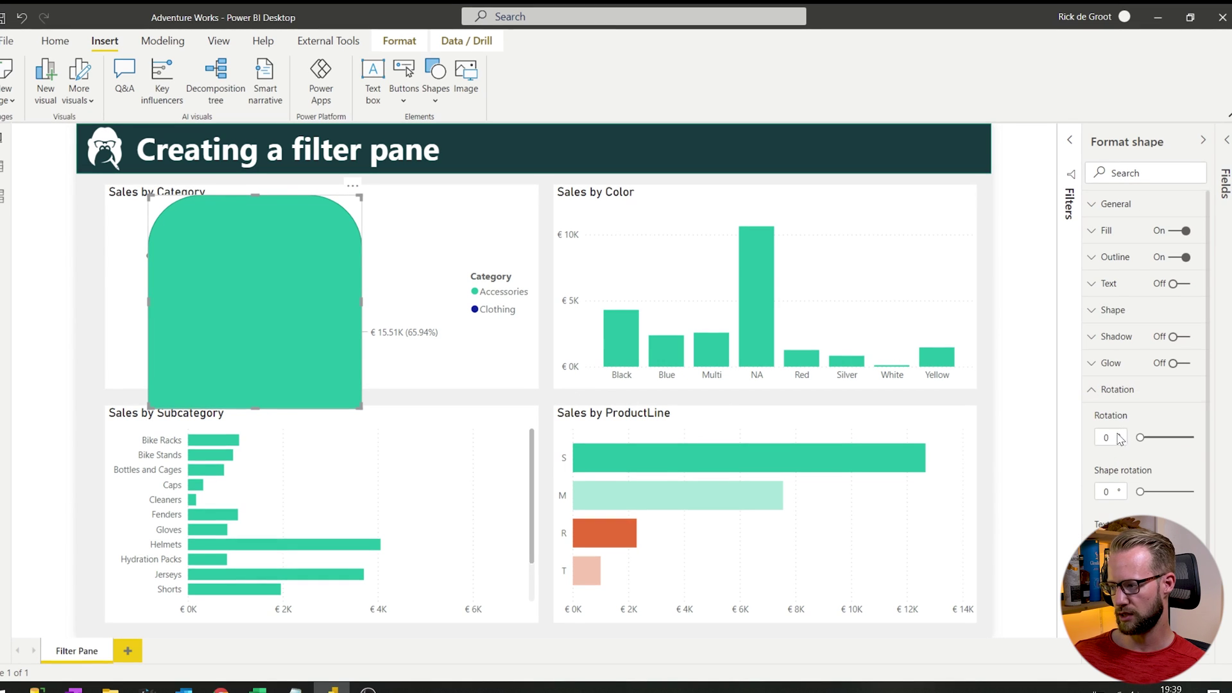
drag(1113, 437, 1081, 437)
text(90)
key(Return)
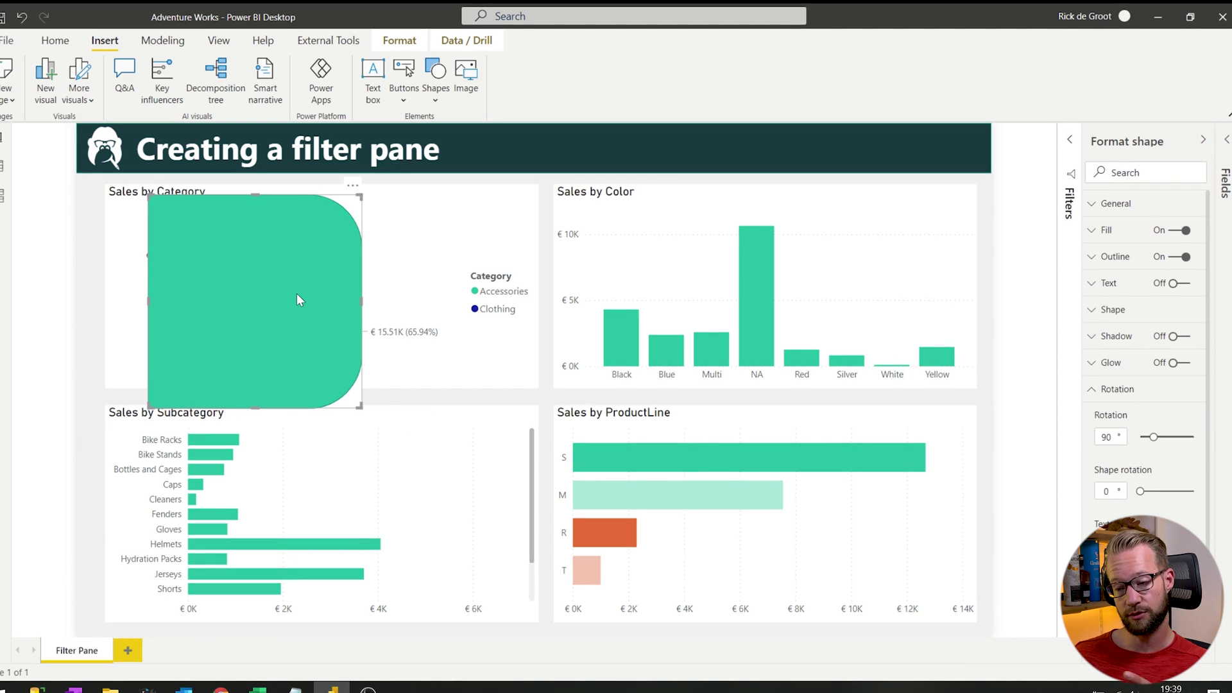
- Shrink the rotated shape to a narrow vertical strip at the page's left edge, matching the Sales by Category chart's height
drag(361, 300, 77, 299)
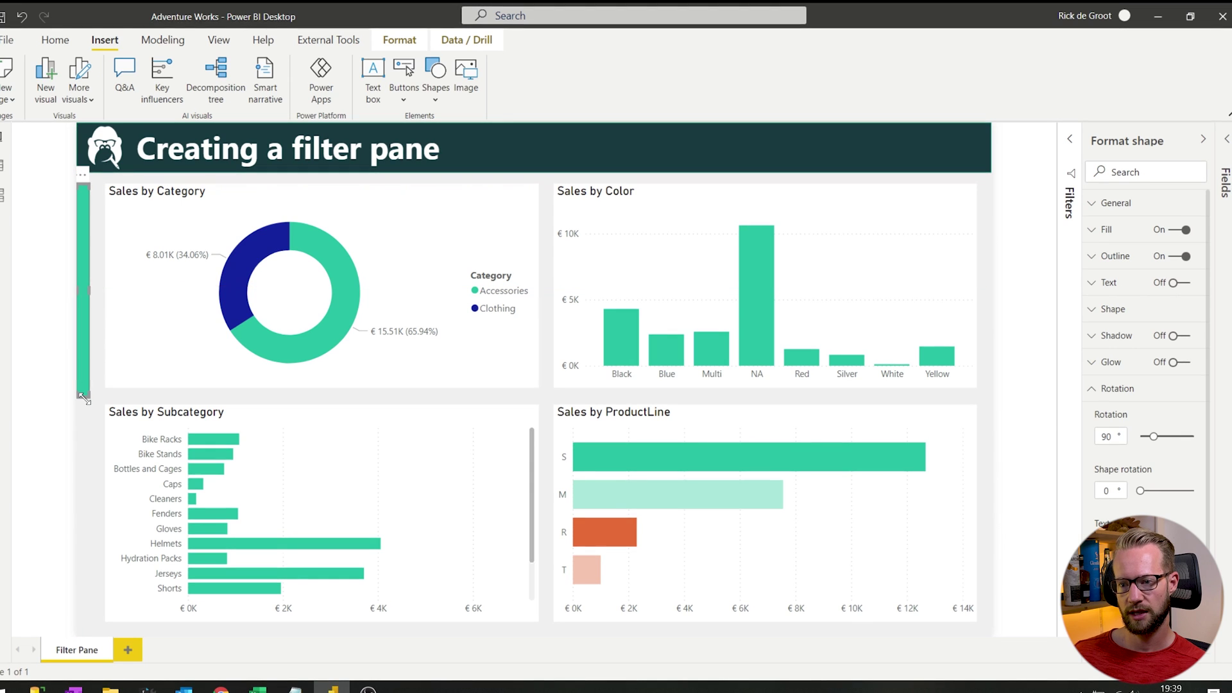
drag(82, 396, 89, 387)
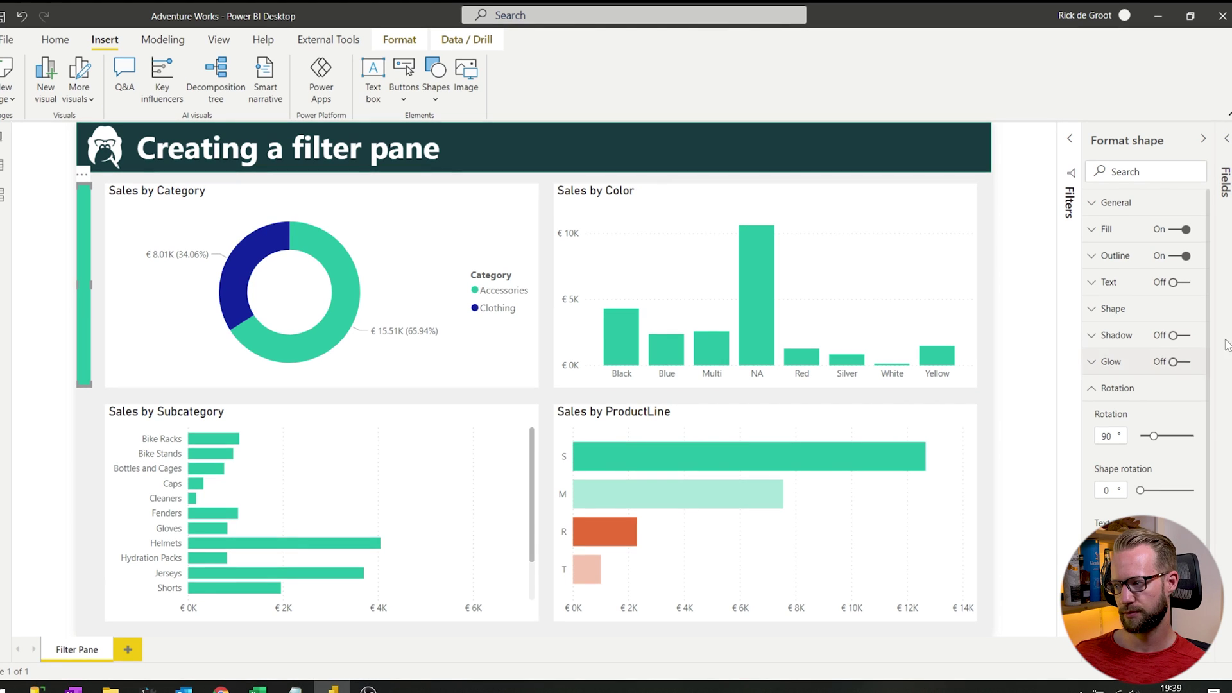
click(1142, 396)
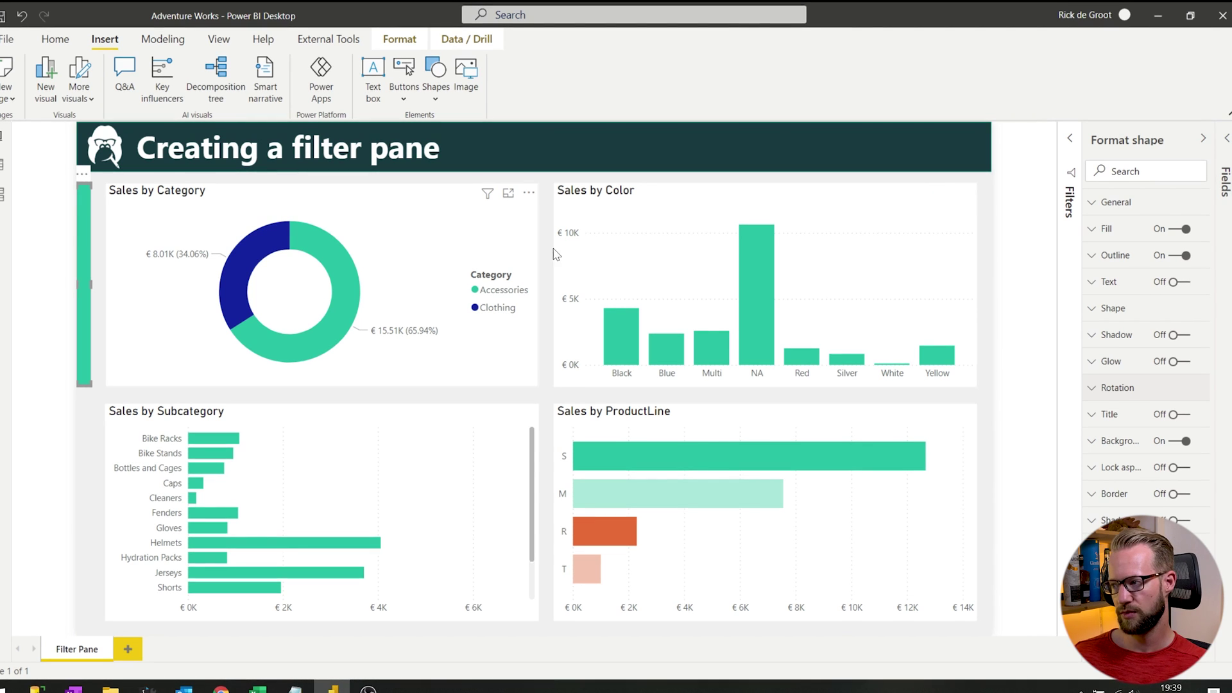
- Turn on the strip's text and label it "Filters", keeping the shape rotation at 90°
click(1126, 290)
click(1174, 286)
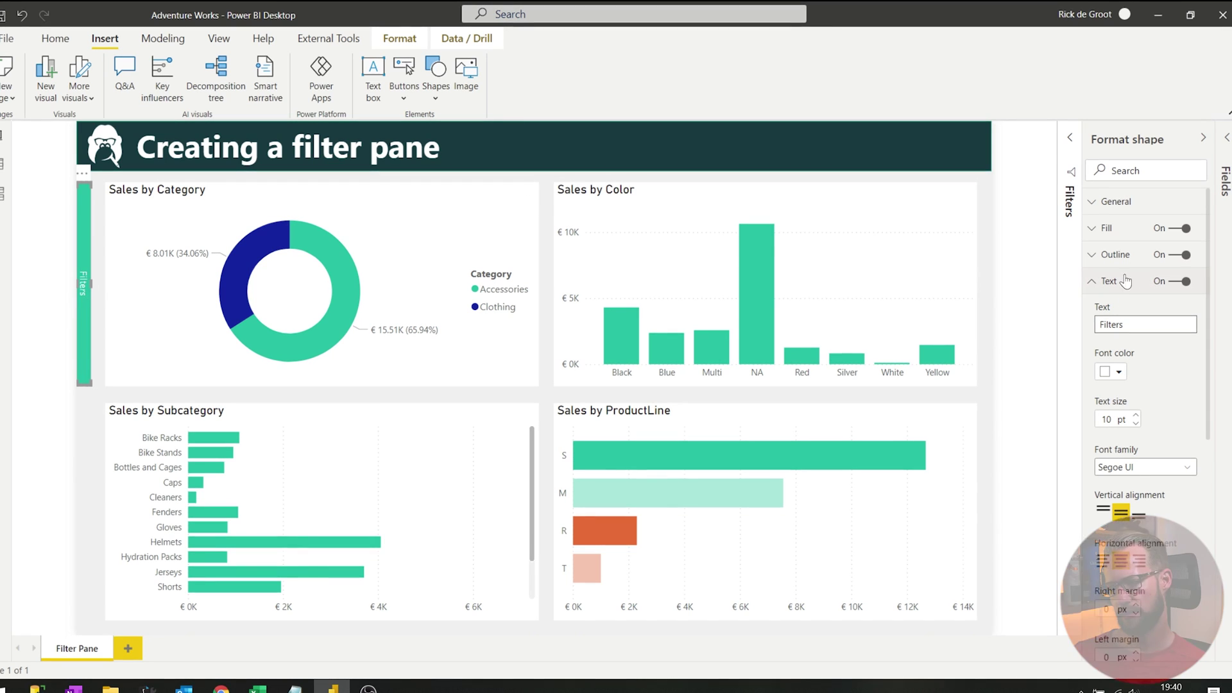
click(1124, 283)
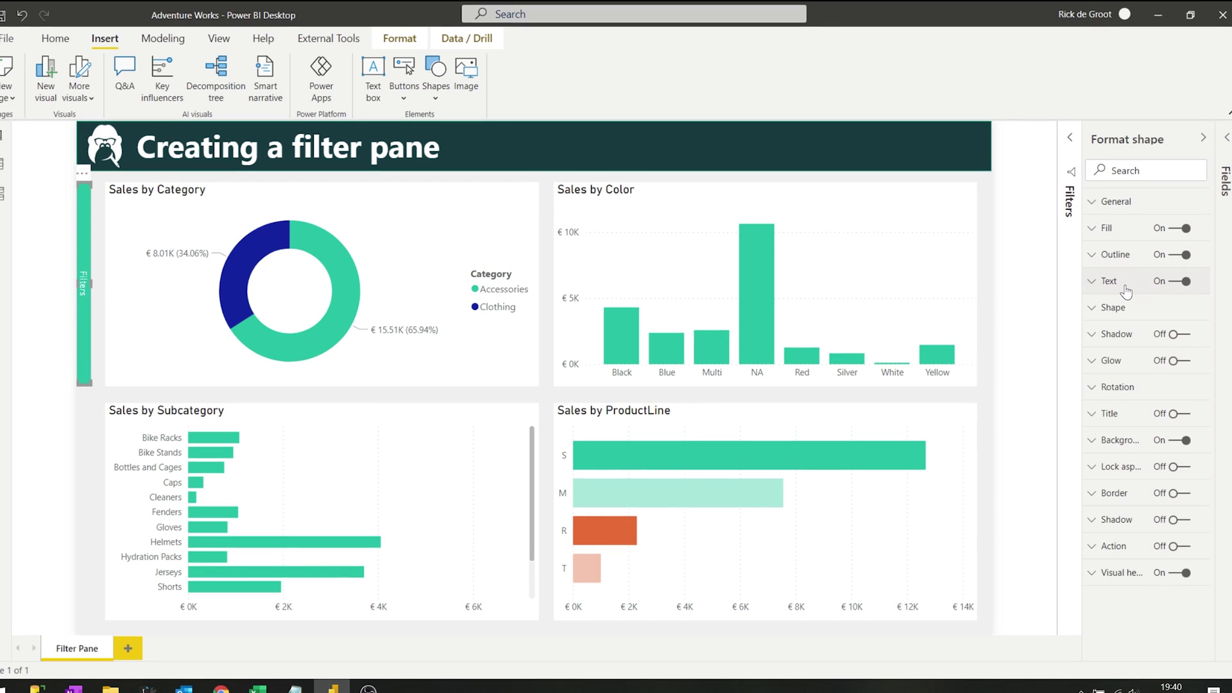
click(1128, 391)
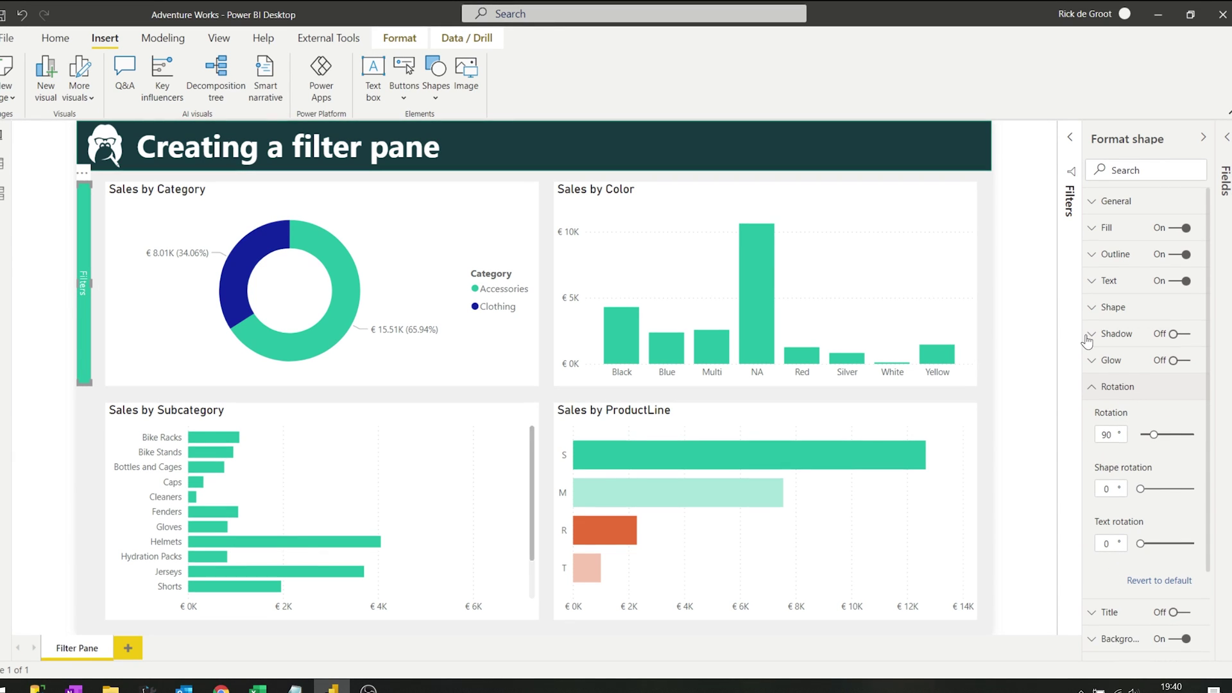
click(1120, 389)
click(1131, 144)
click(157, 449)
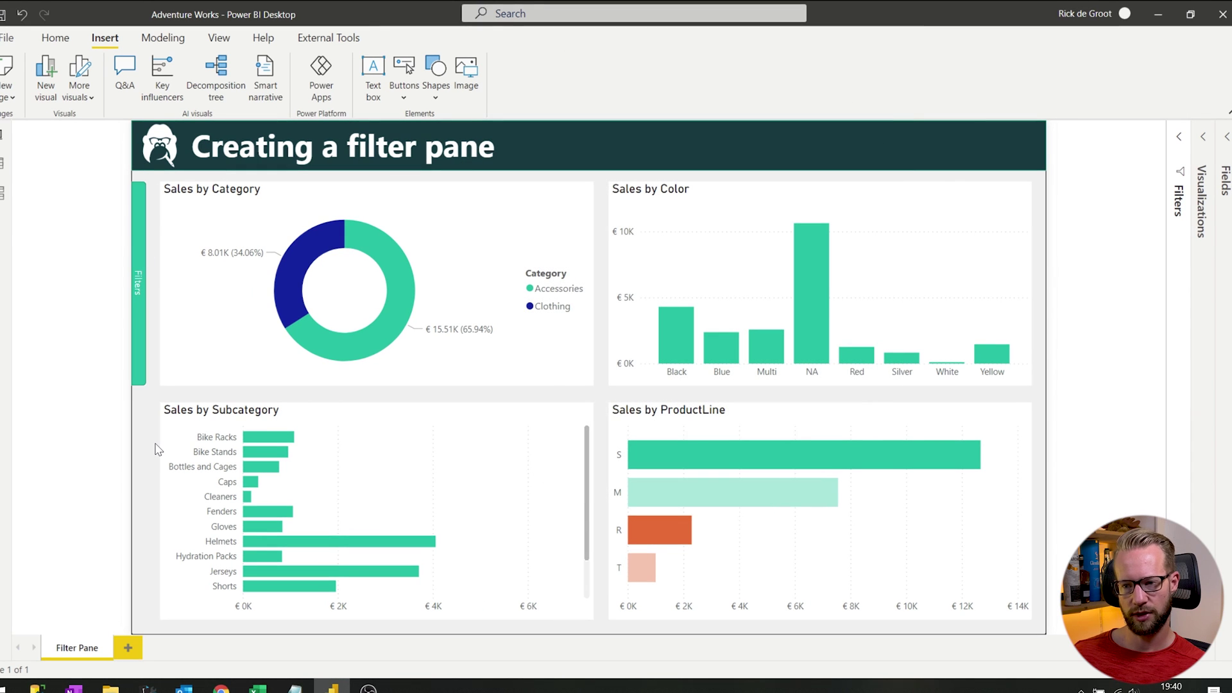
click(138, 287)
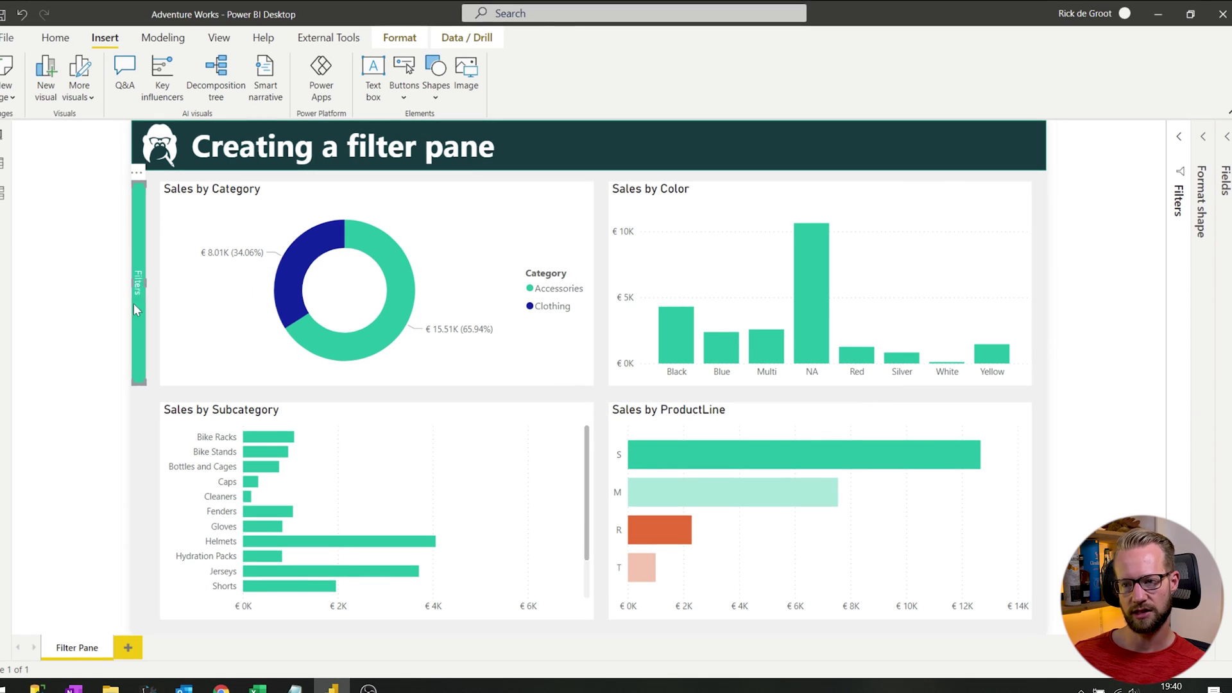
click(149, 422)
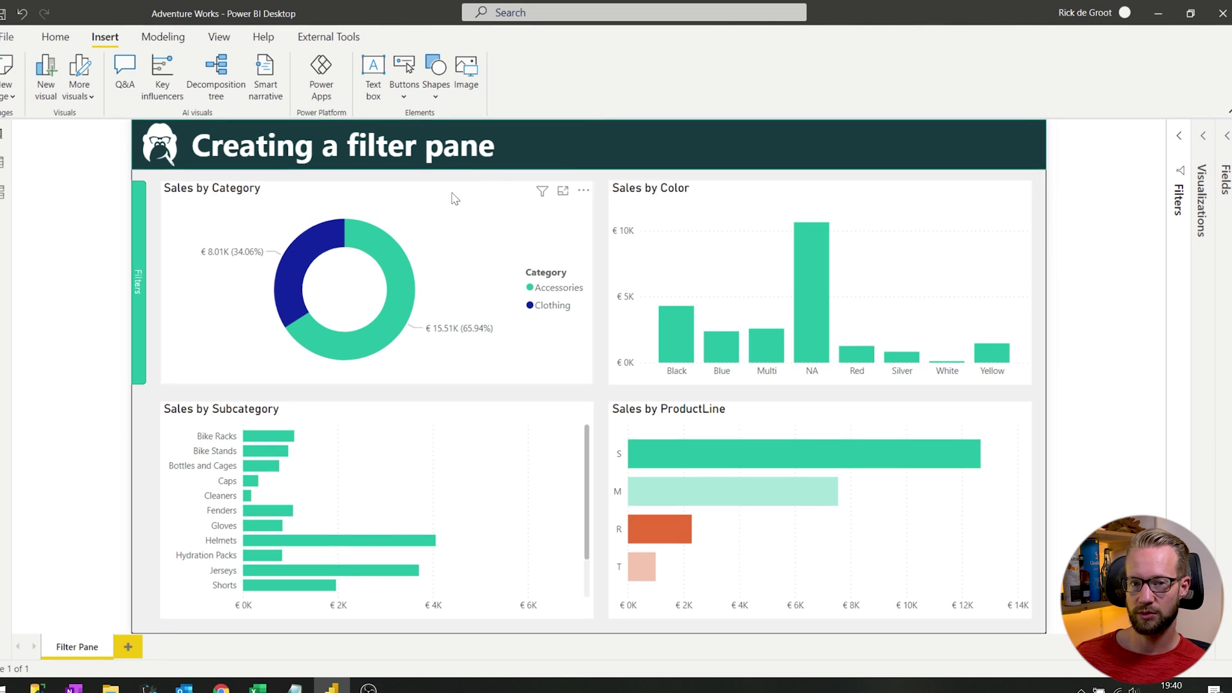
- Show the Selection pane and rename the Filters strip's layer as Slicer_ShowBox
click(220, 38)
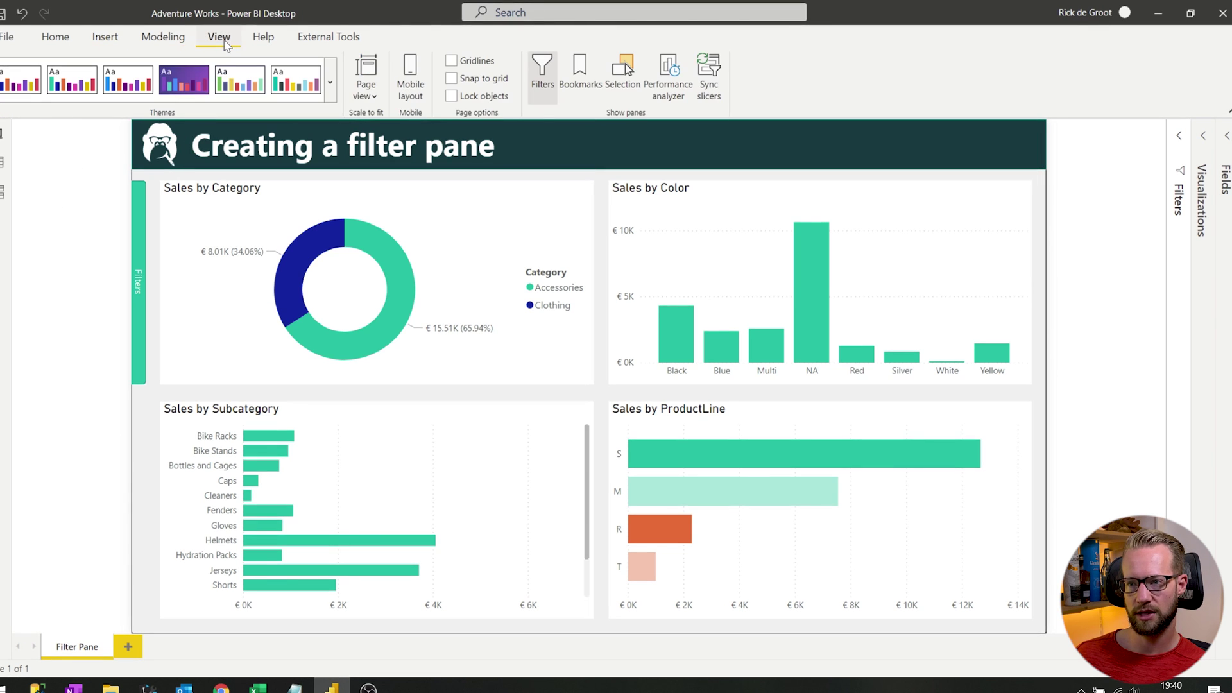
click(618, 76)
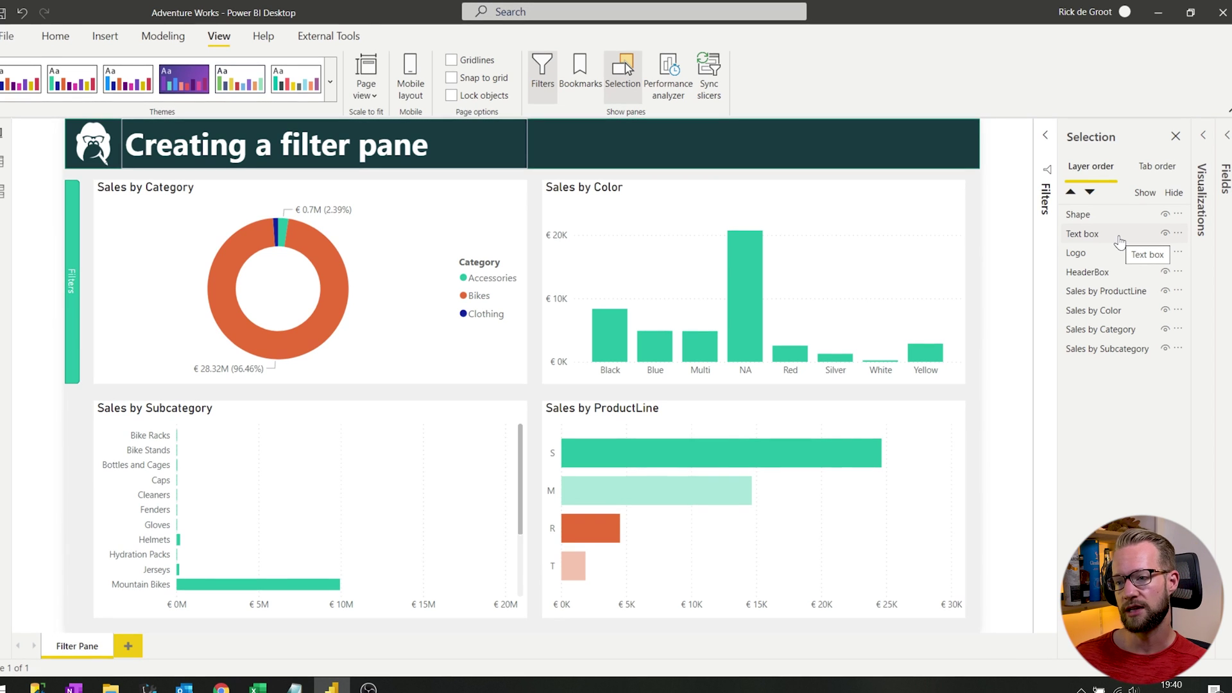
click(75, 202)
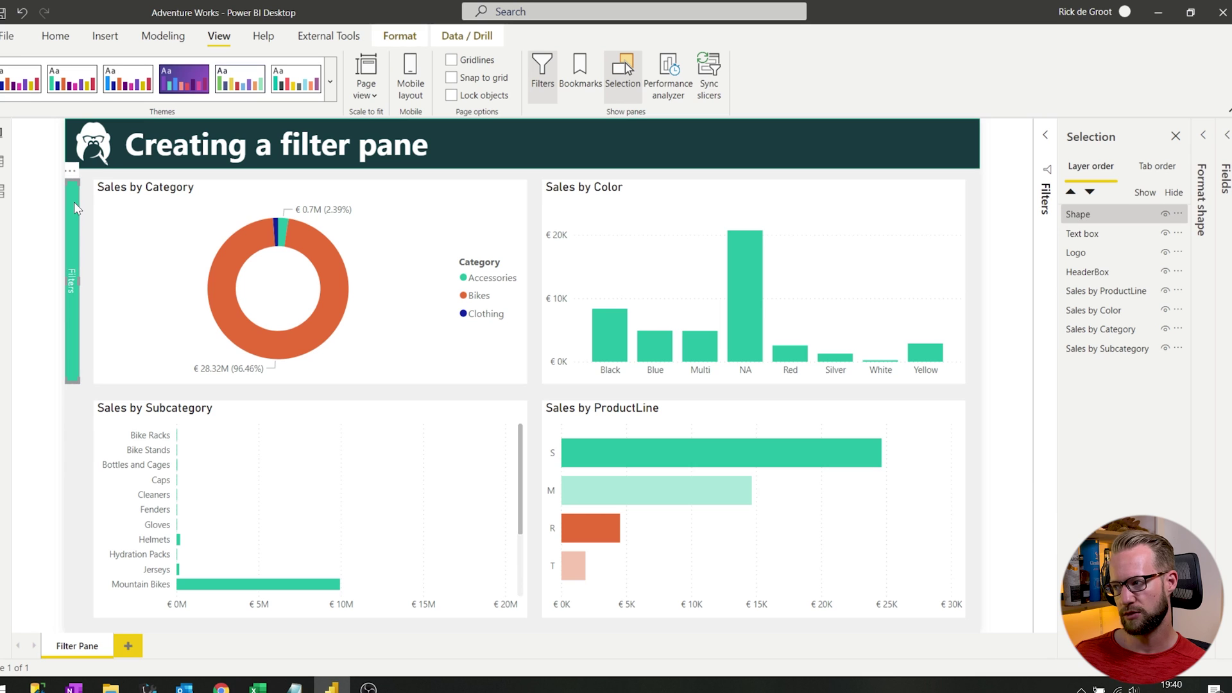
double_click(1080, 215)
text(Slicer)
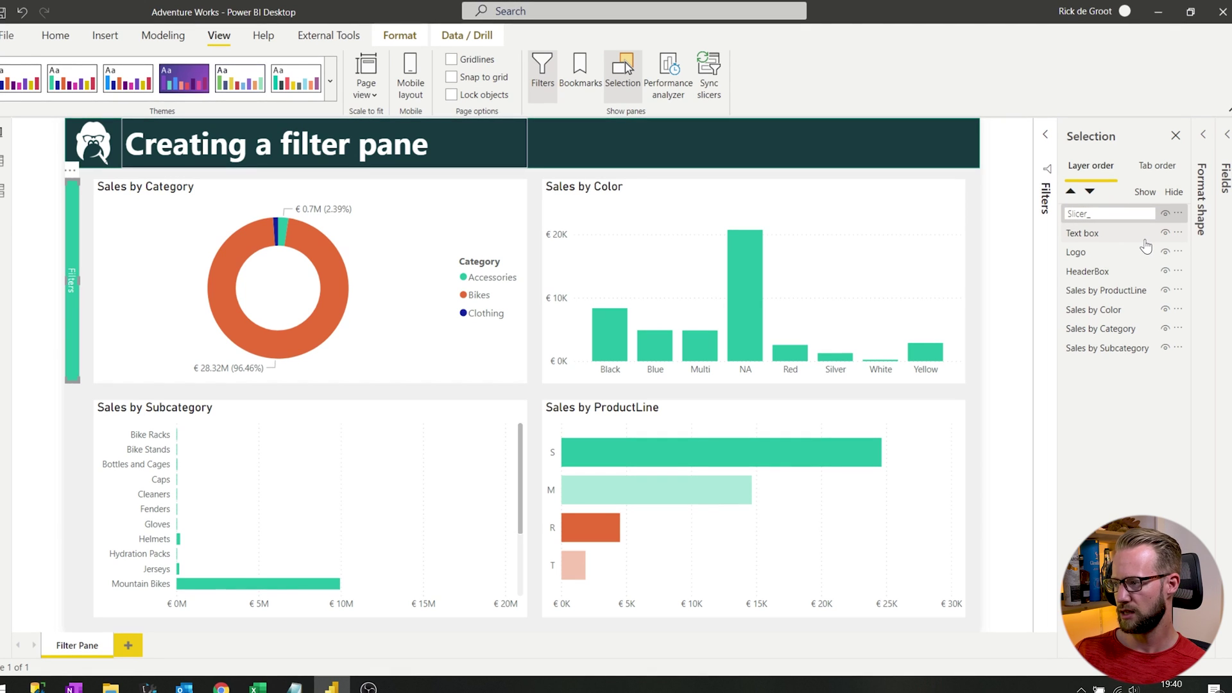
text(_ShowBox)
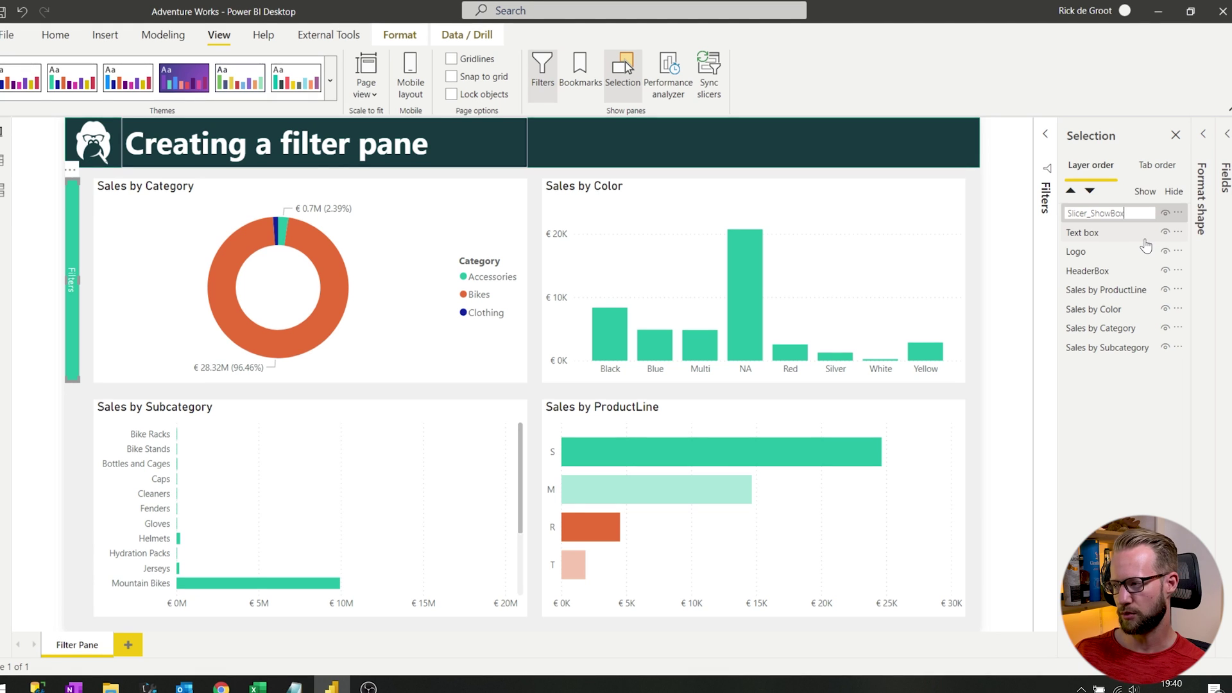
key(Return)
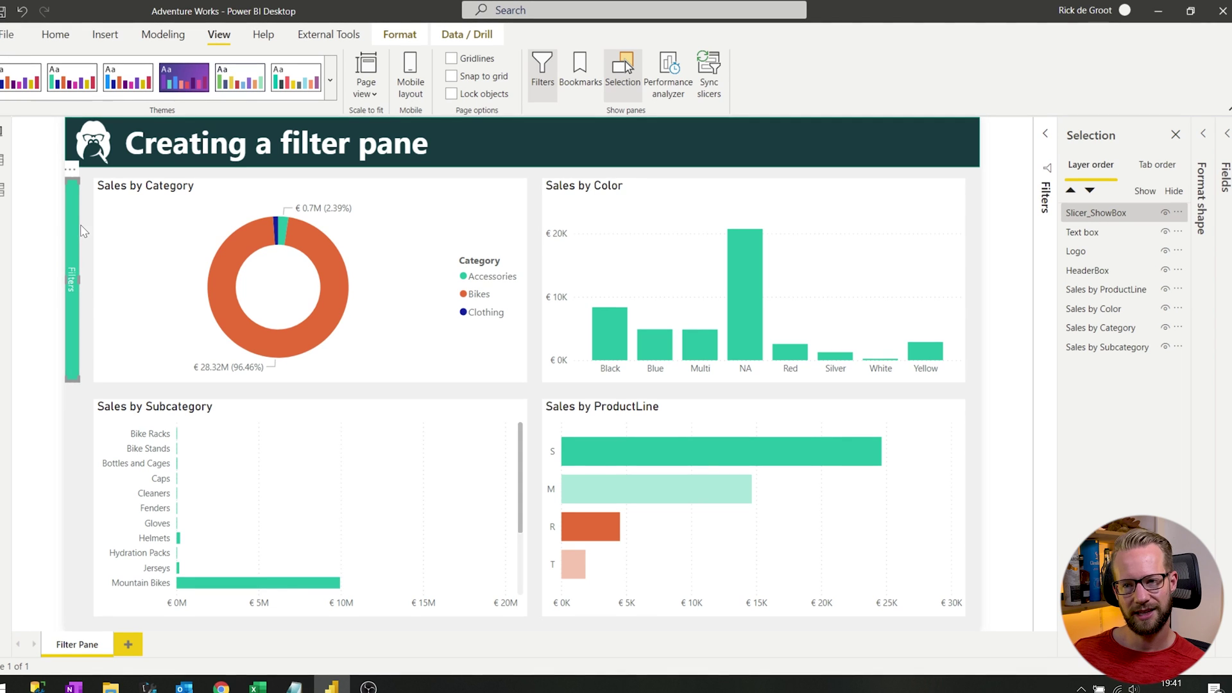
- Insert a plain rectangle over the Sales by Category chart and rename its layer as Slicer_Box
click(91, 37)
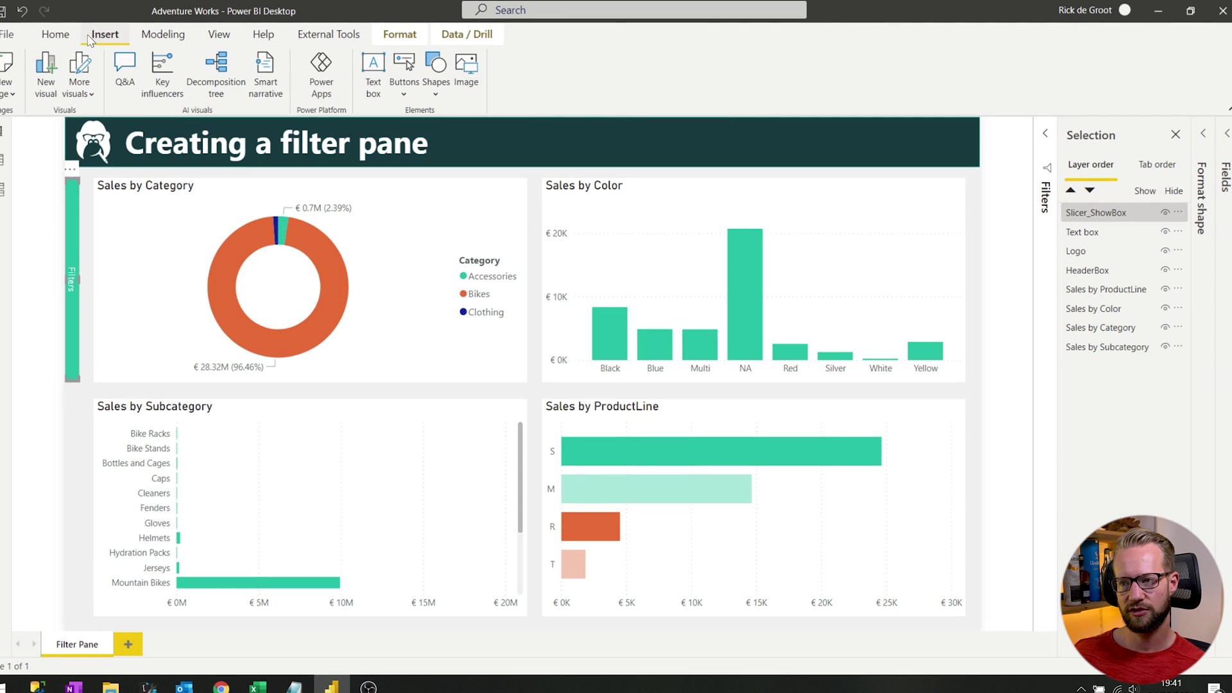
click(441, 80)
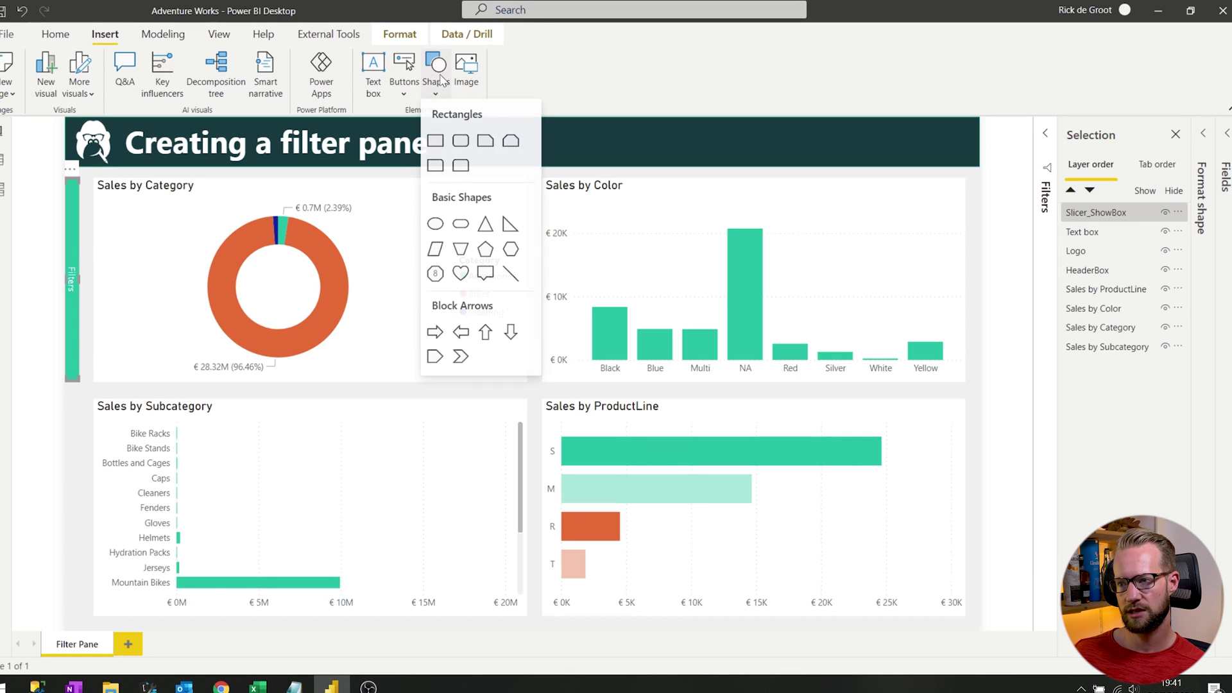
click(439, 149)
drag(179, 326, 186, 299)
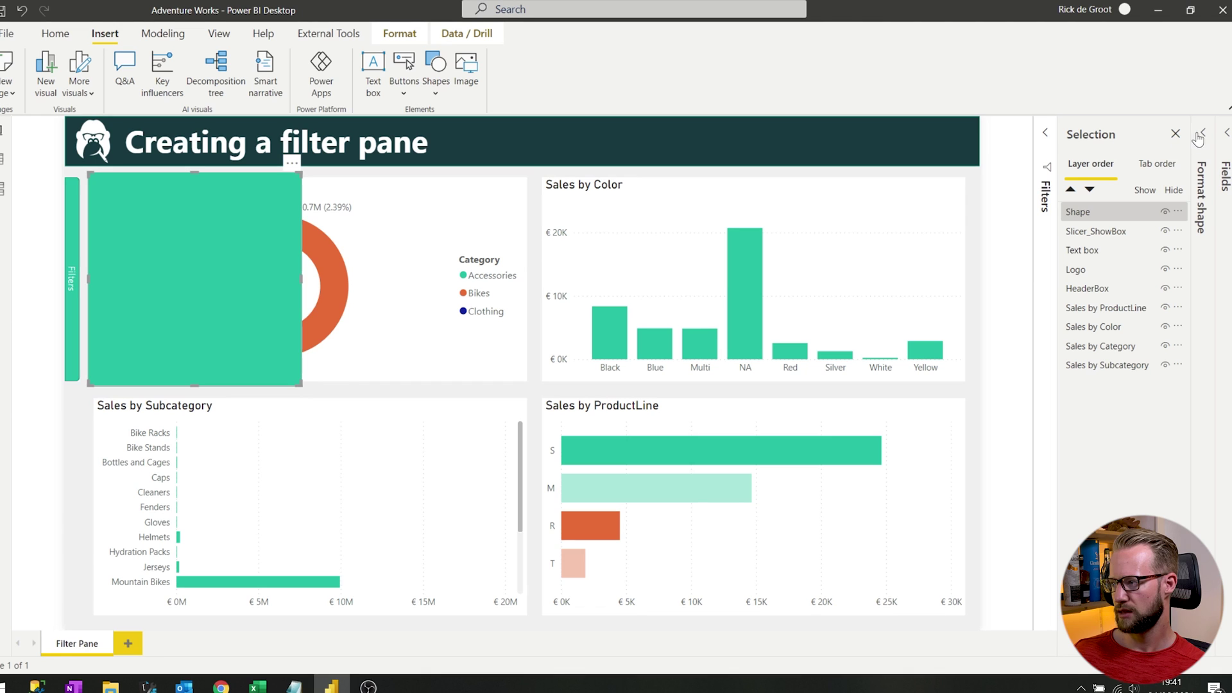
double_click(1078, 212)
text(Slicer_Box)
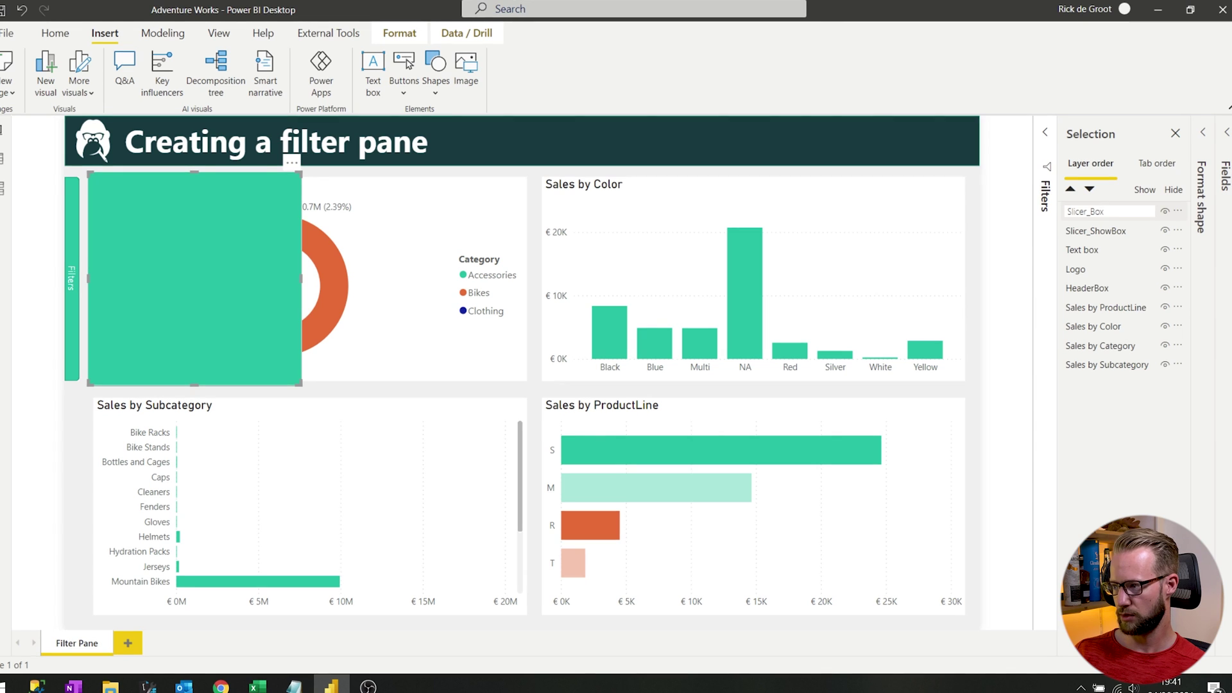
key(Return)
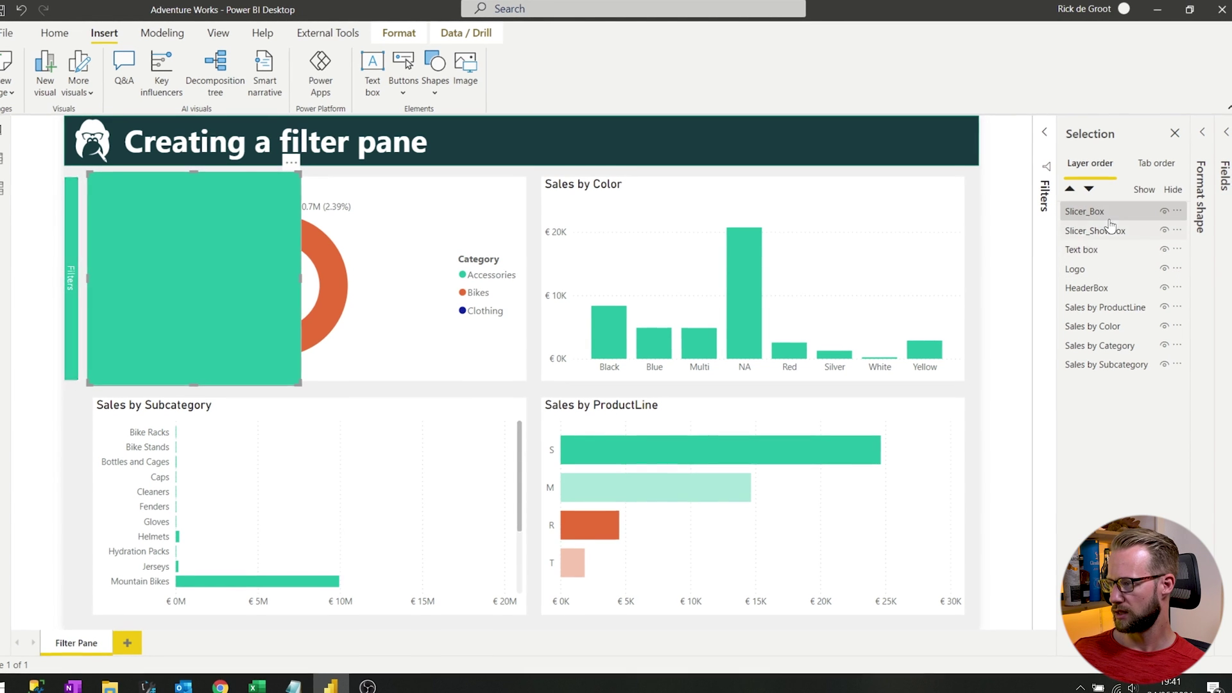
- Turn off the fill and outline of Slicer_Box and turn on its border
click(1197, 154)
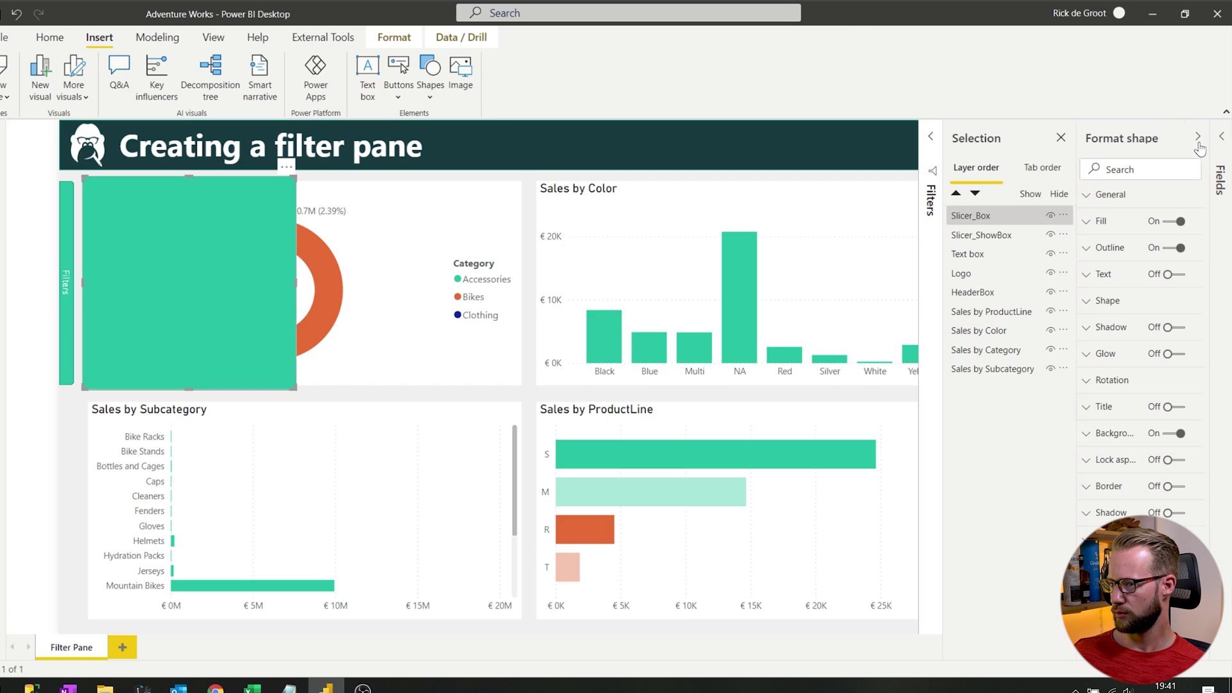
click(1172, 228)
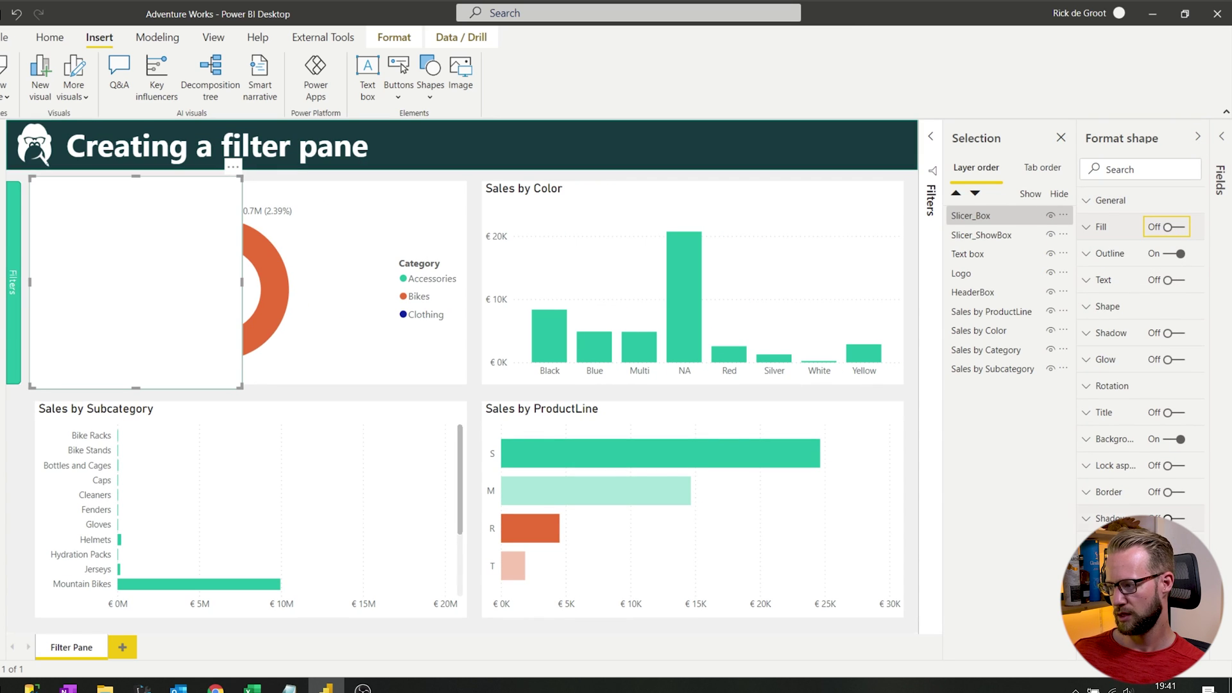
click(1179, 255)
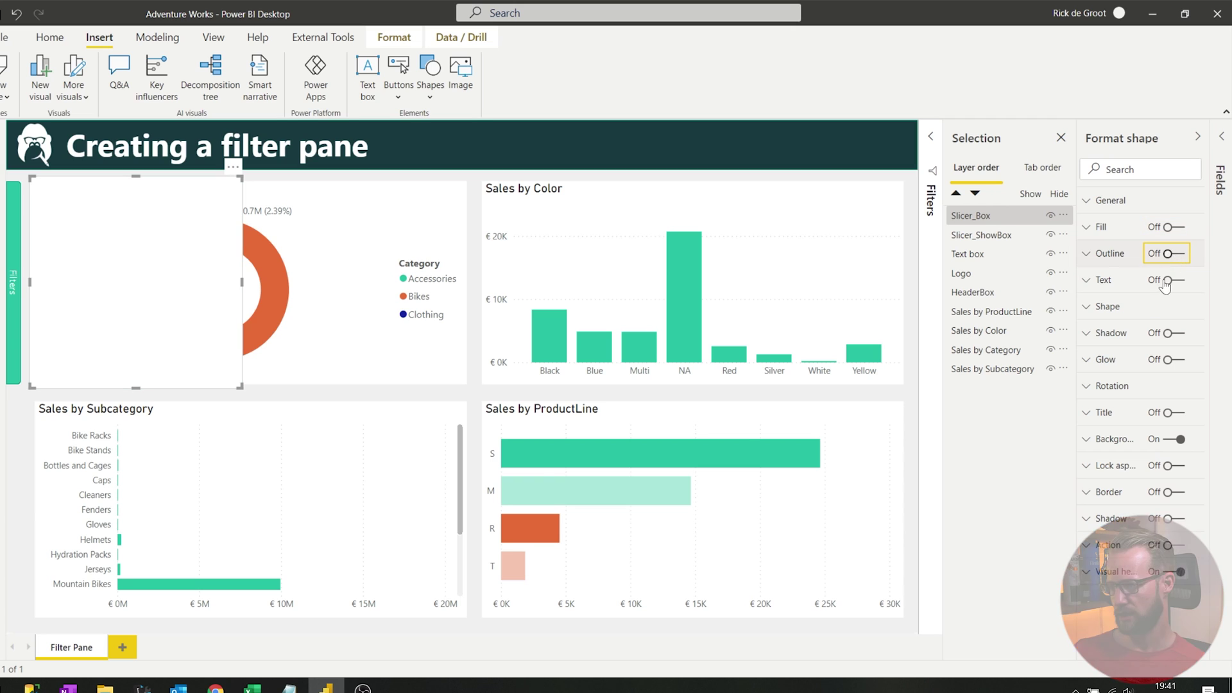
click(1170, 492)
click(1102, 493)
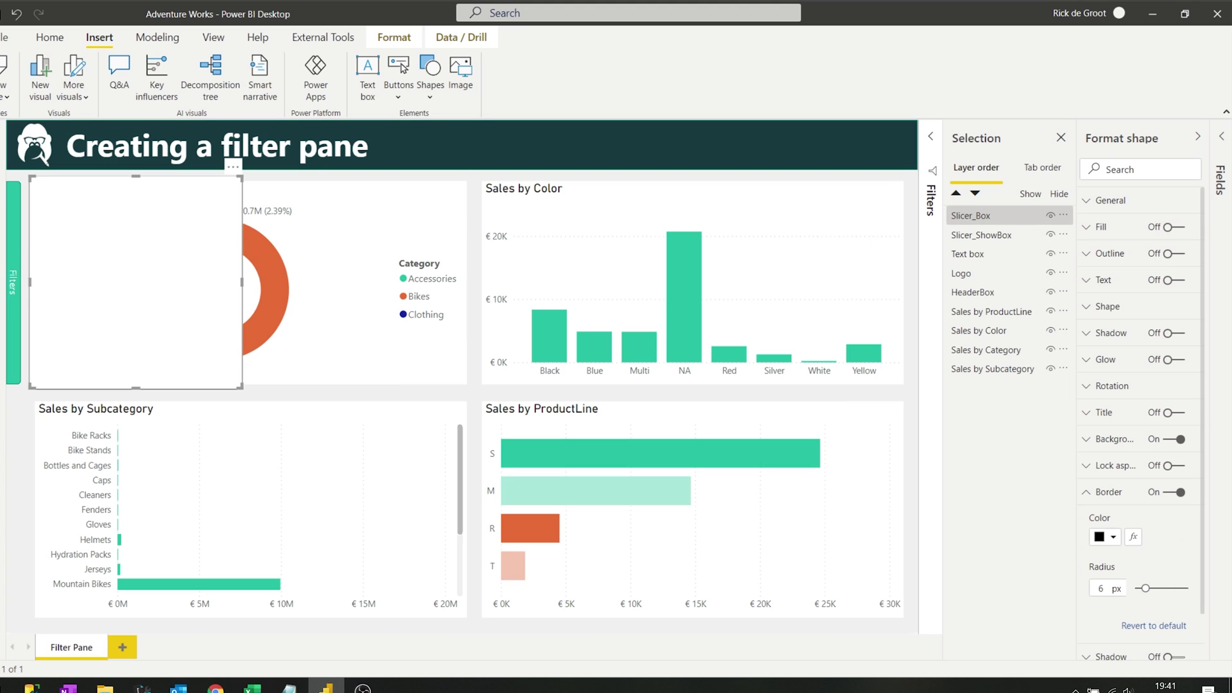
click(32, 404)
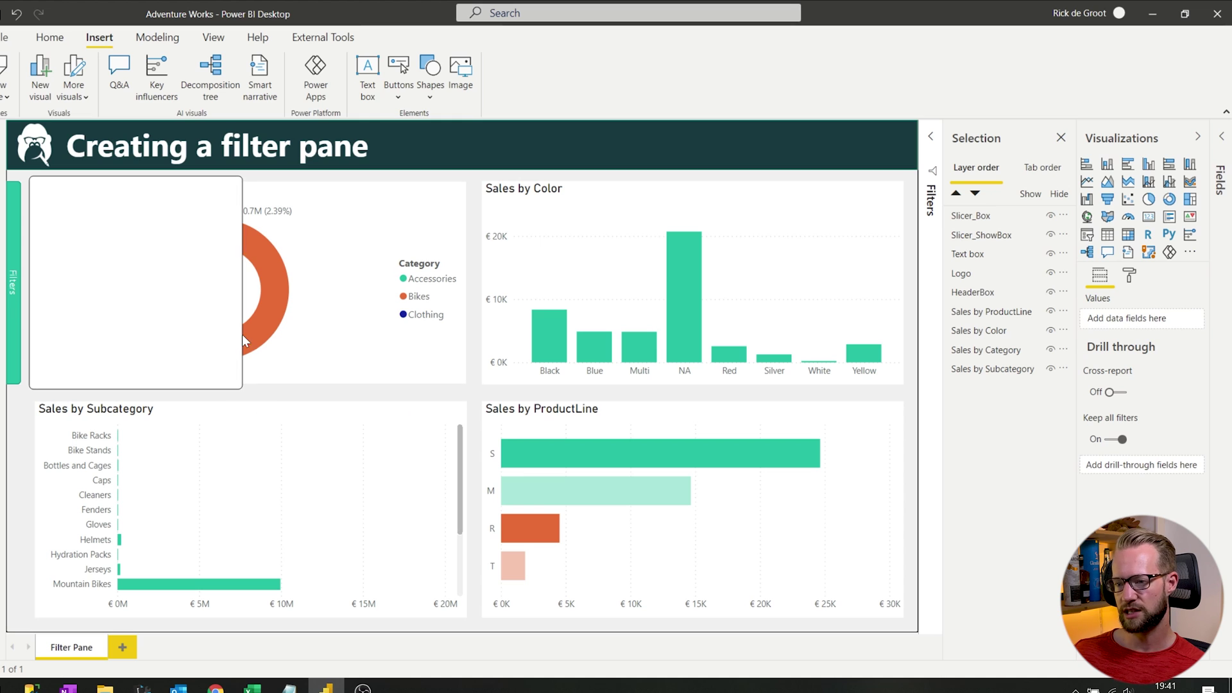
- Match Slicer_Box to the Sales by Category chart's height, move it to the page's left edge over the Filters strip, and narrow it
click(177, 199)
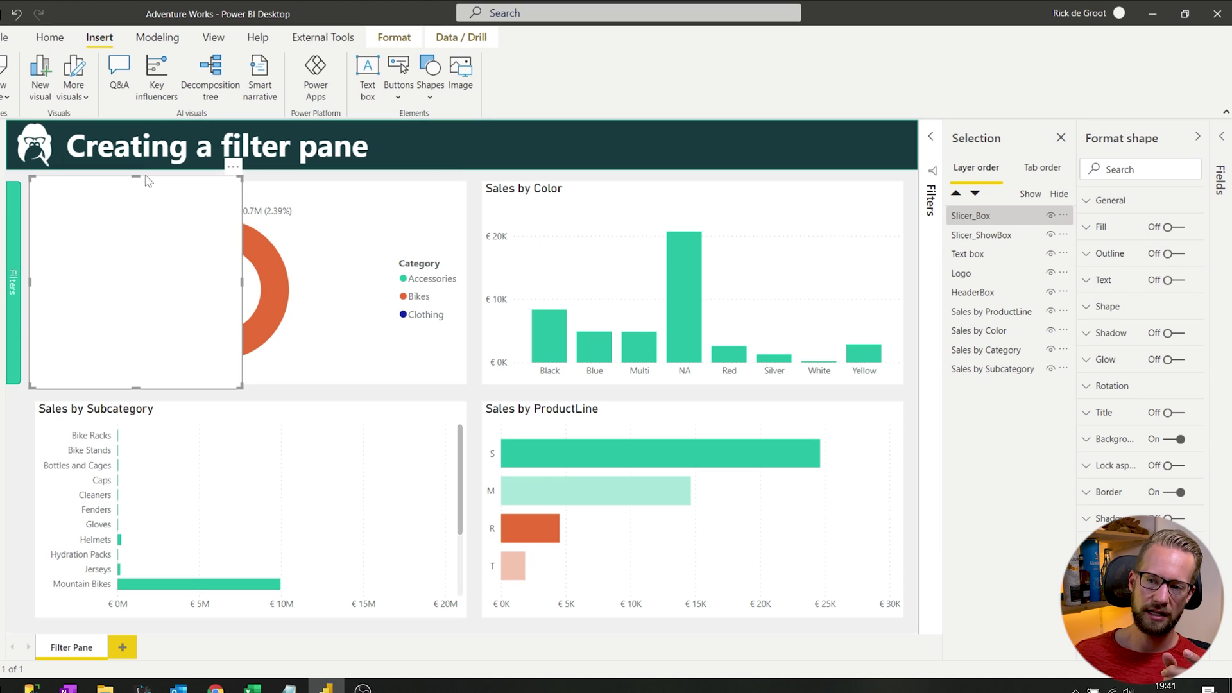
drag(136, 179, 137, 185)
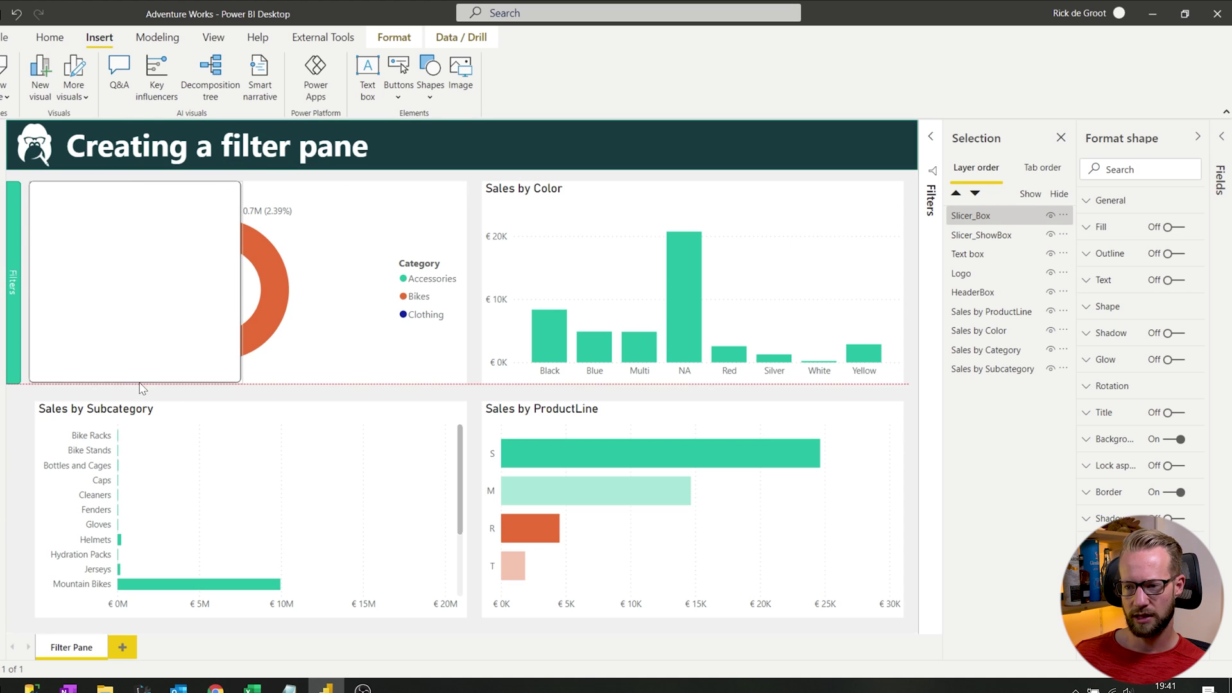
drag(165, 321, 124, 323)
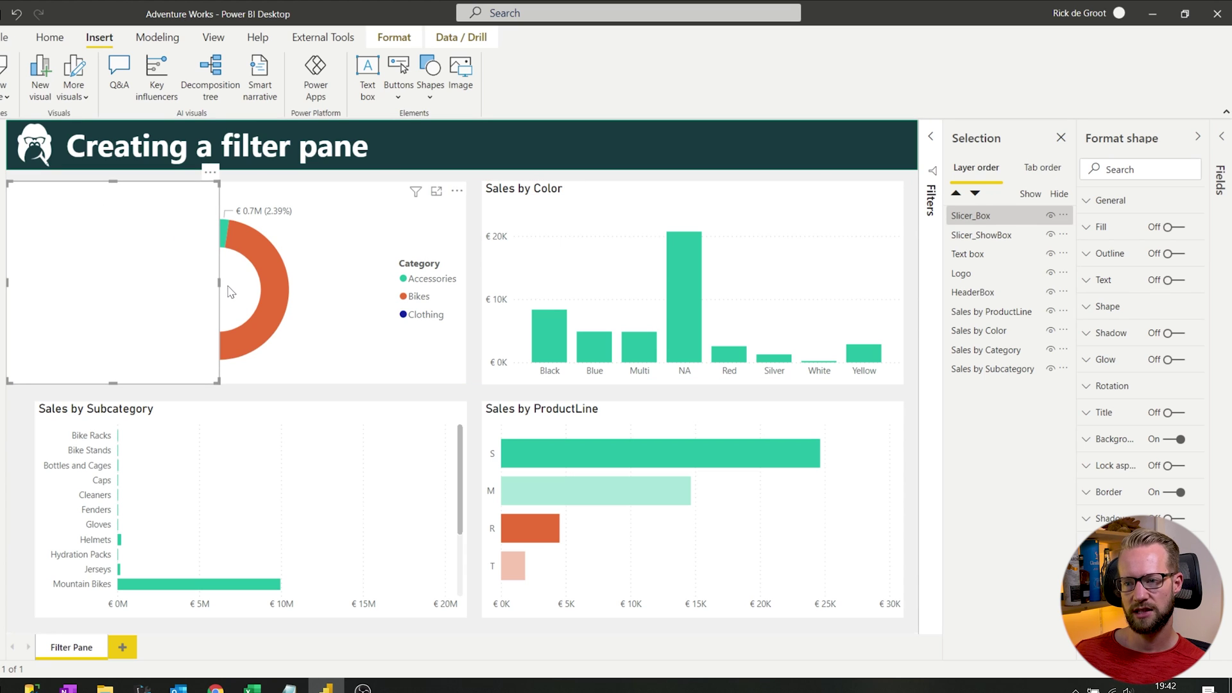
drag(219, 283, 172, 283)
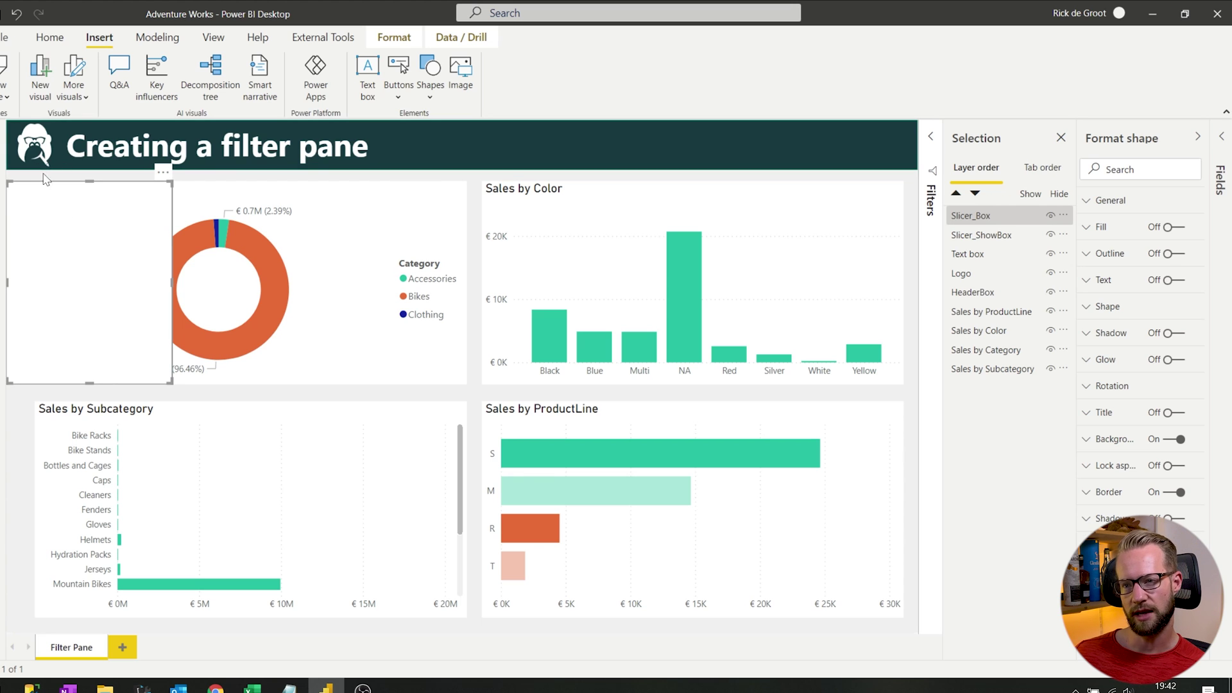
- Insert a text box reading "Filter Pane" and format its text as bold, size 14, in the green theme color
click(368, 79)
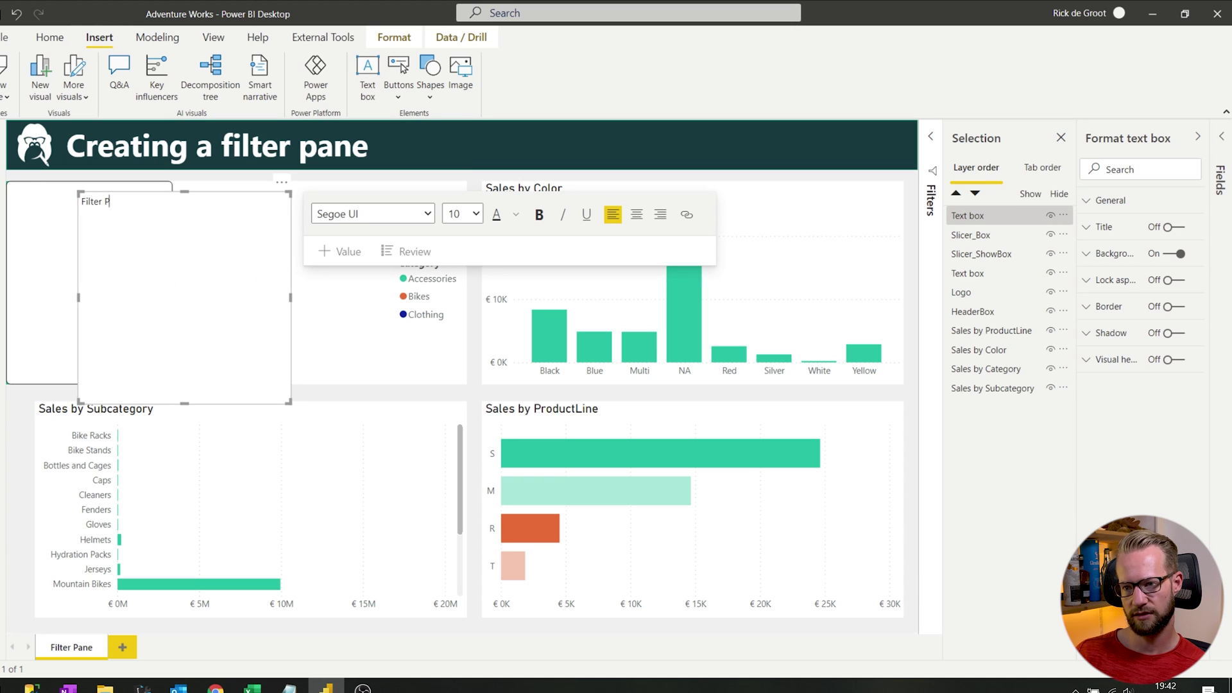
key(ctrl+a)
click(437, 219)
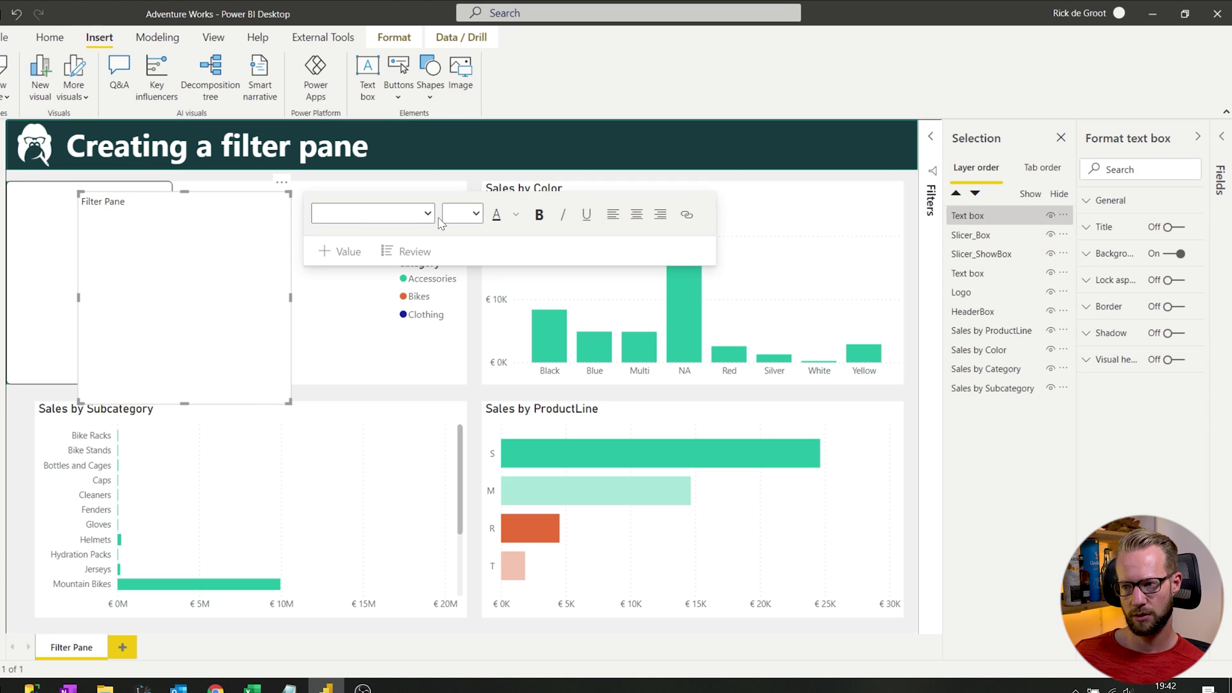
click(129, 203)
key(ctrl+a)
click(476, 214)
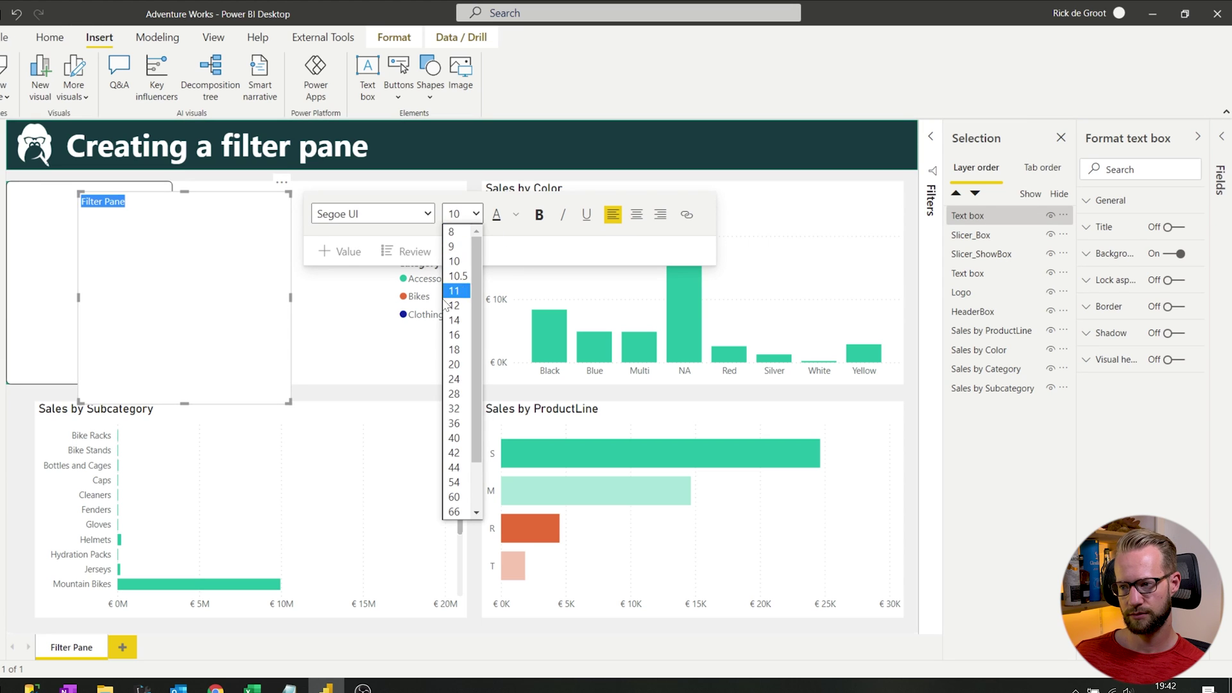
click(472, 321)
click(539, 215)
click(517, 214)
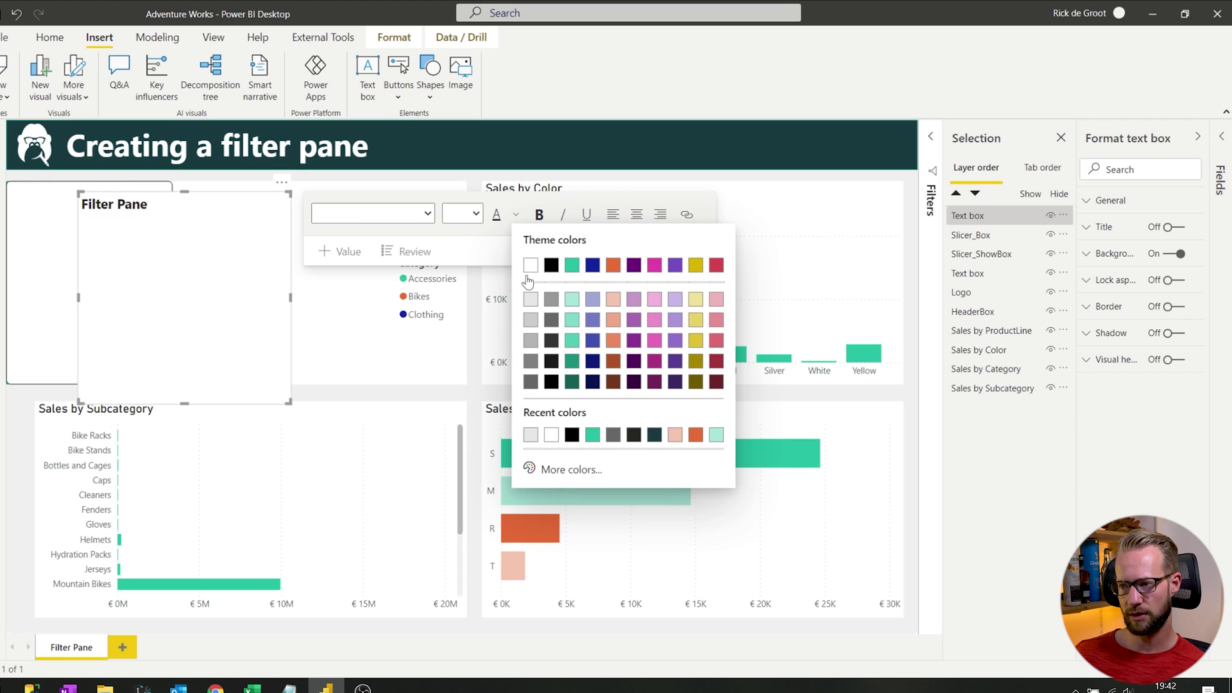
click(572, 271)
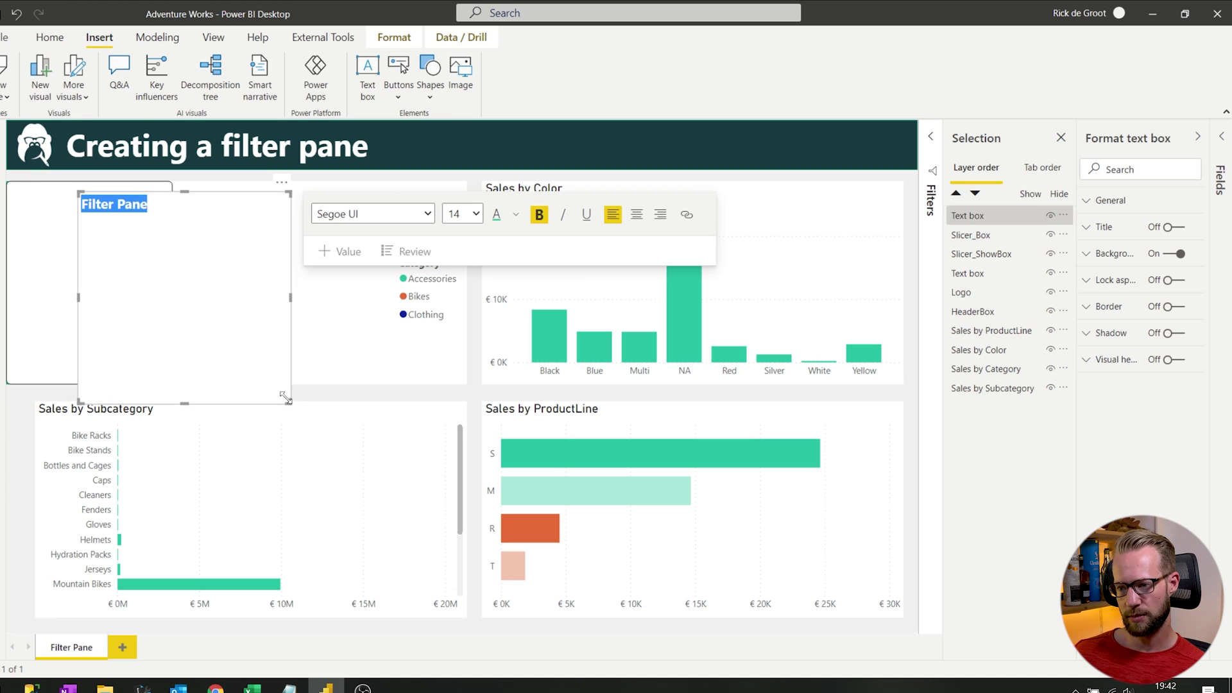
- Shrink the Filter Pane text box, place it in the upper-left corner of Slicer_Box, and turn off its background
drag(289, 402, 62, 216)
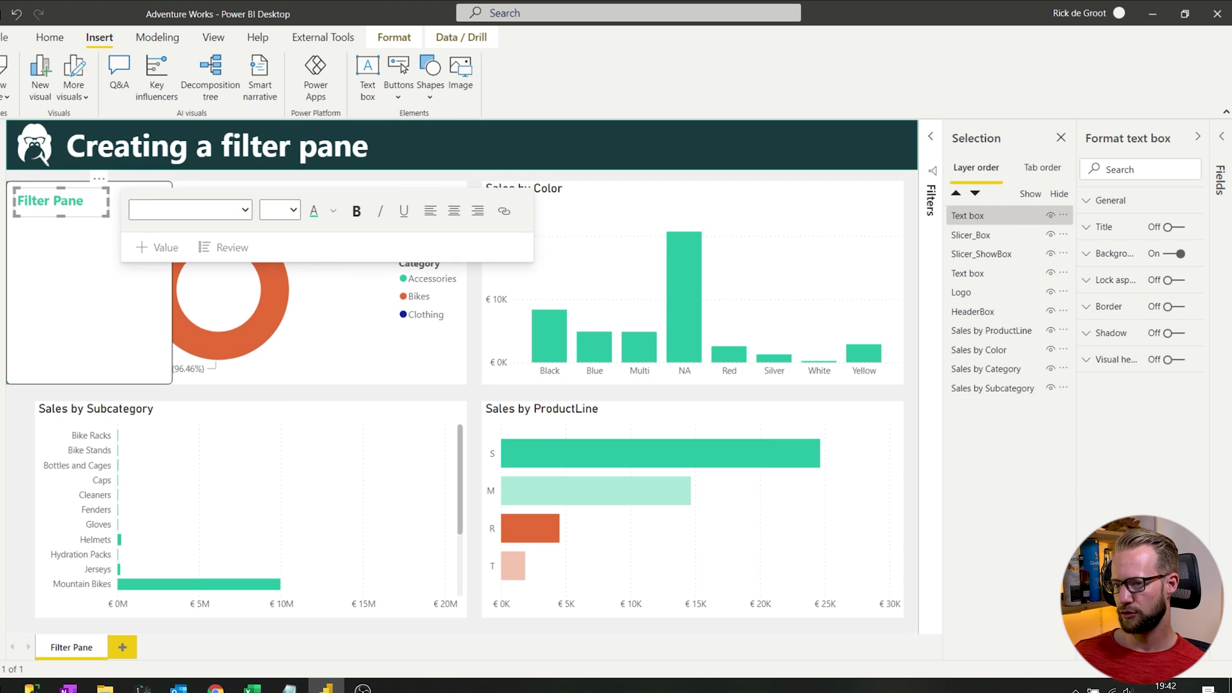
click(1181, 255)
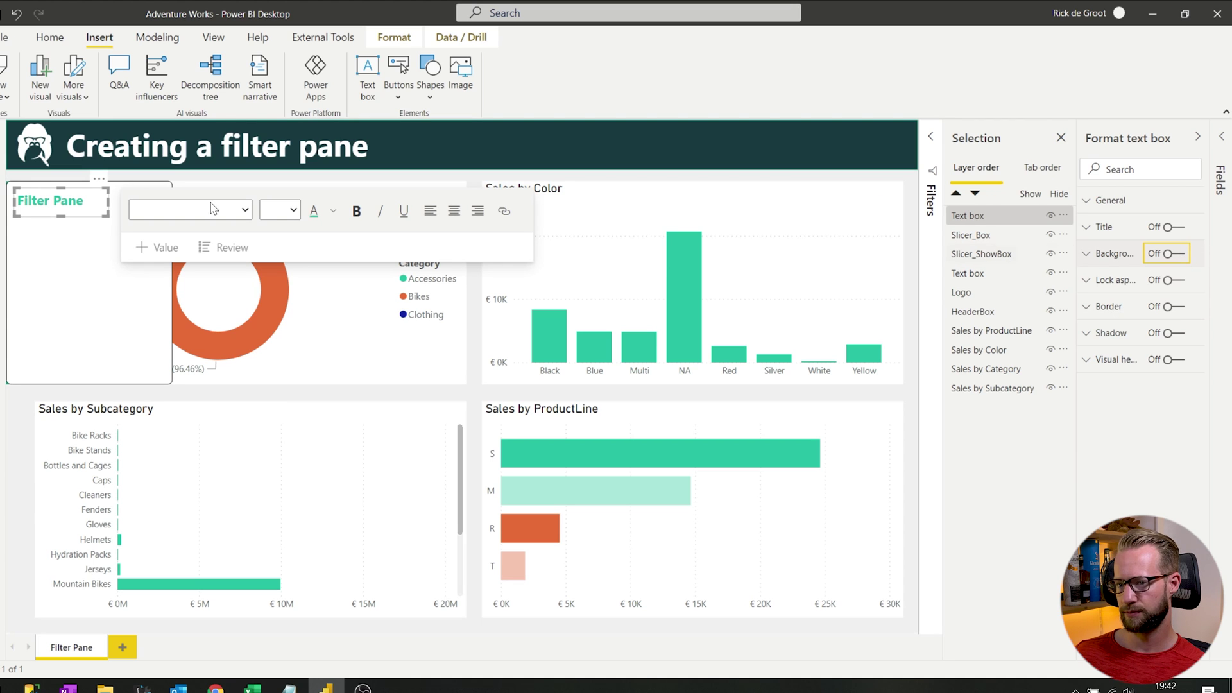
click(597, 184)
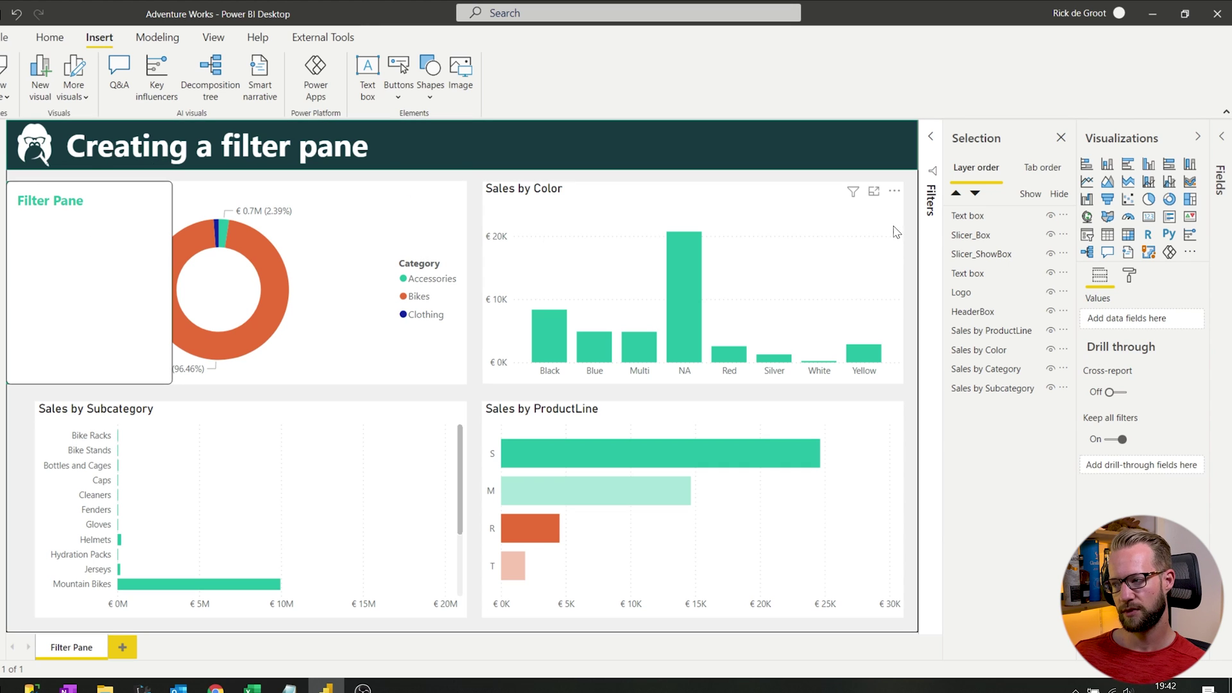
- Rename the Filter Pane text box's layer as Slicer_Title
click(969, 216)
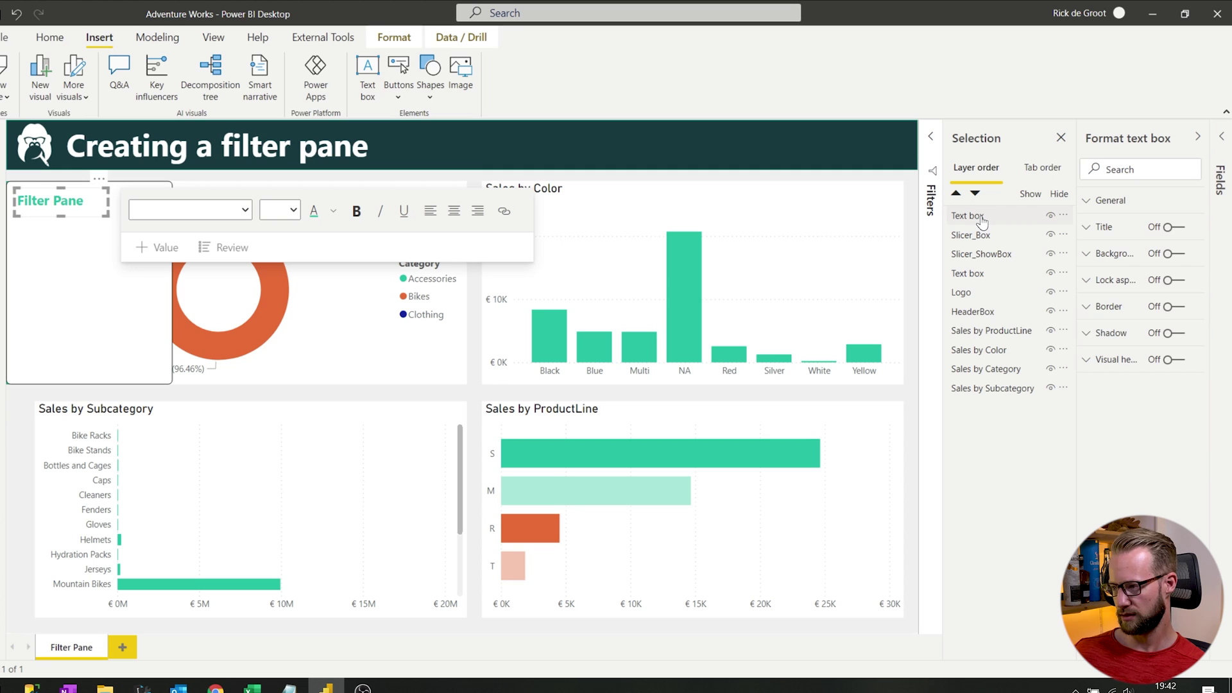
double_click(969, 216)
text(Slicer_)
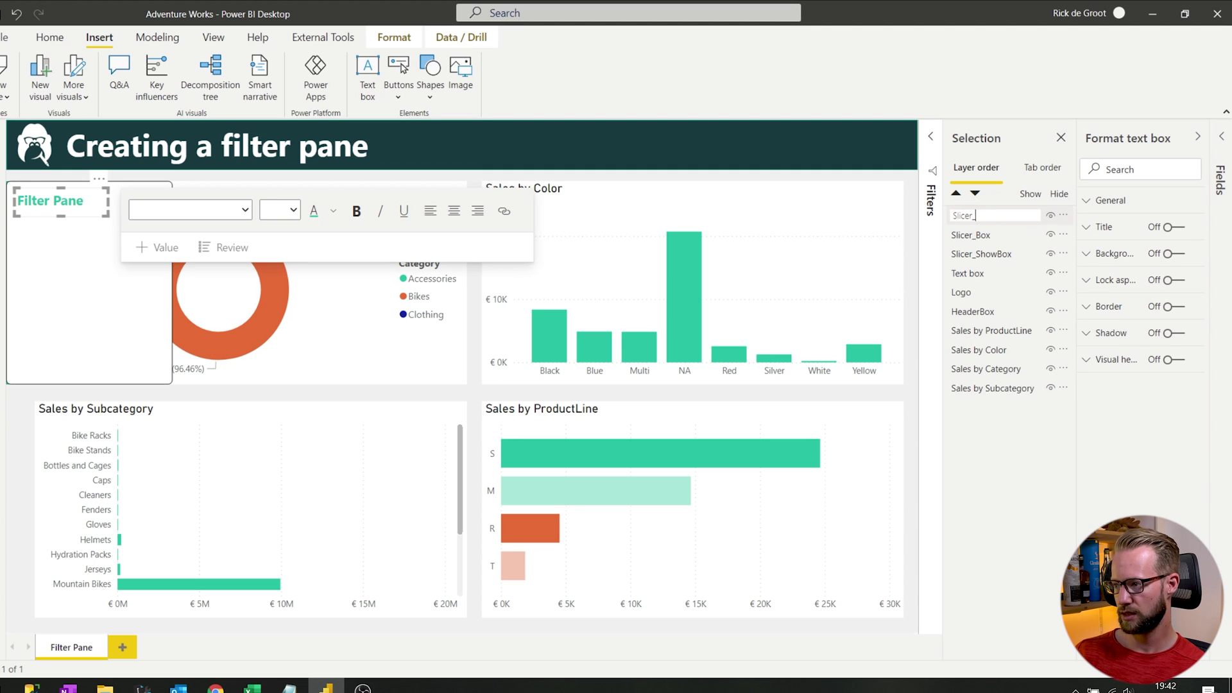
key(Return)
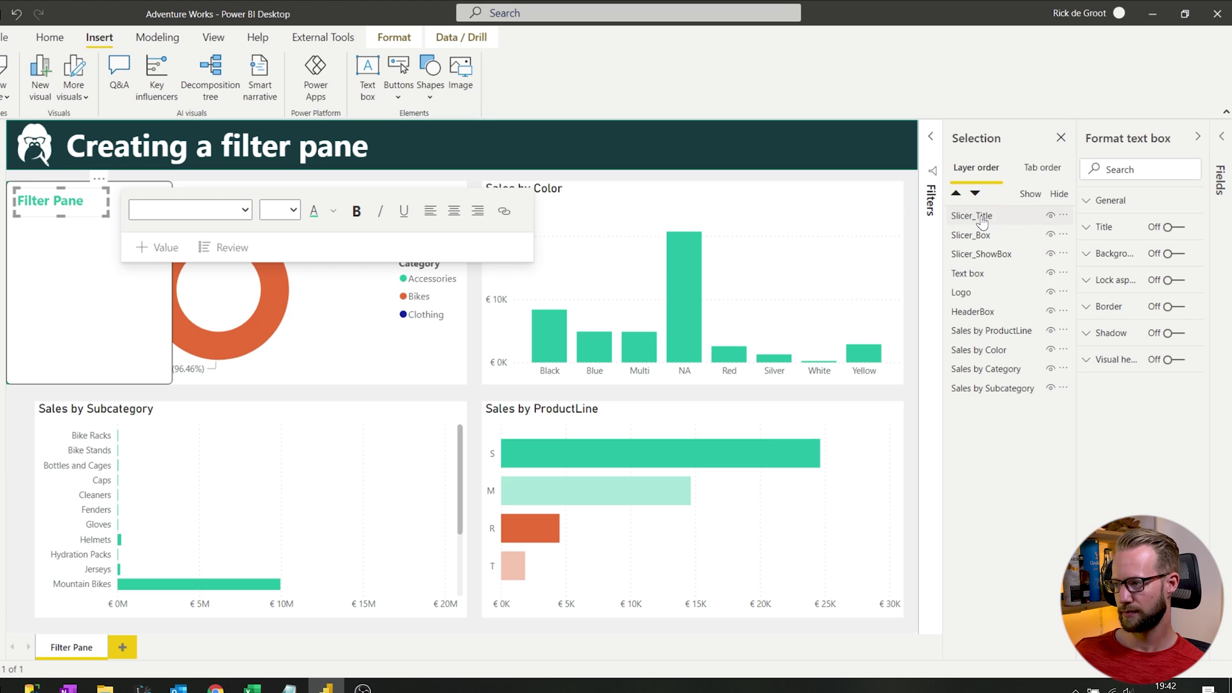
click(982, 220)
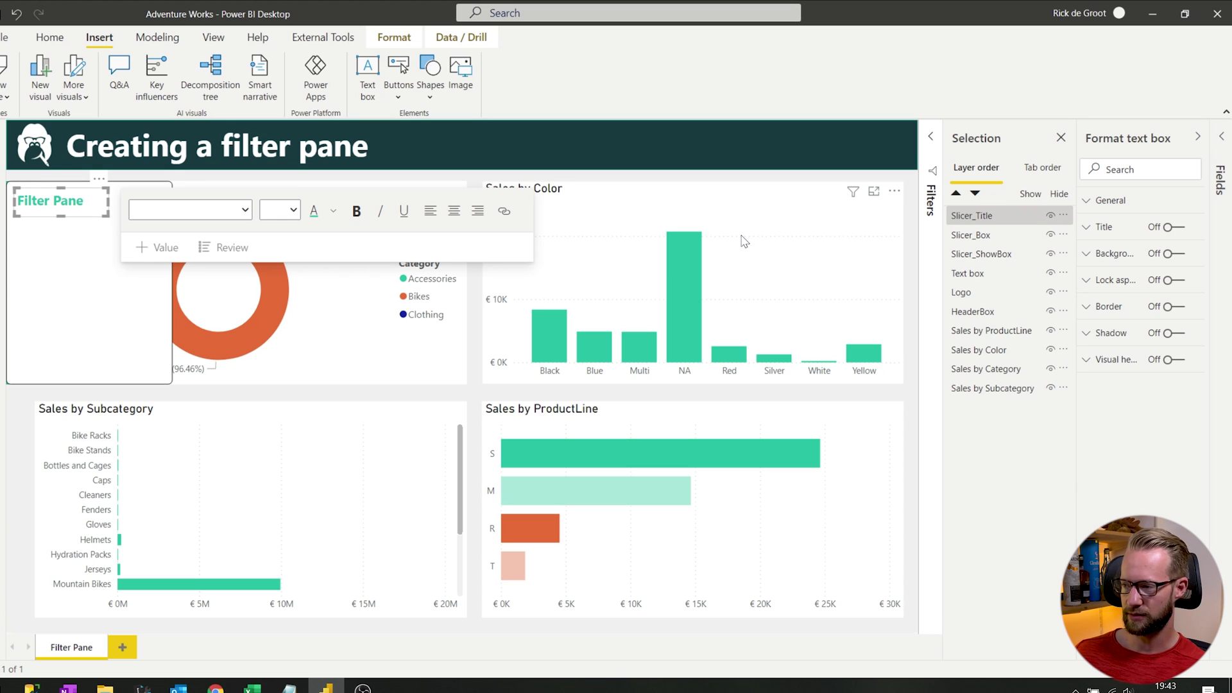
- Group Slicer_Title with Slicer_Box and name the group Slicer Panel
click(988, 237)
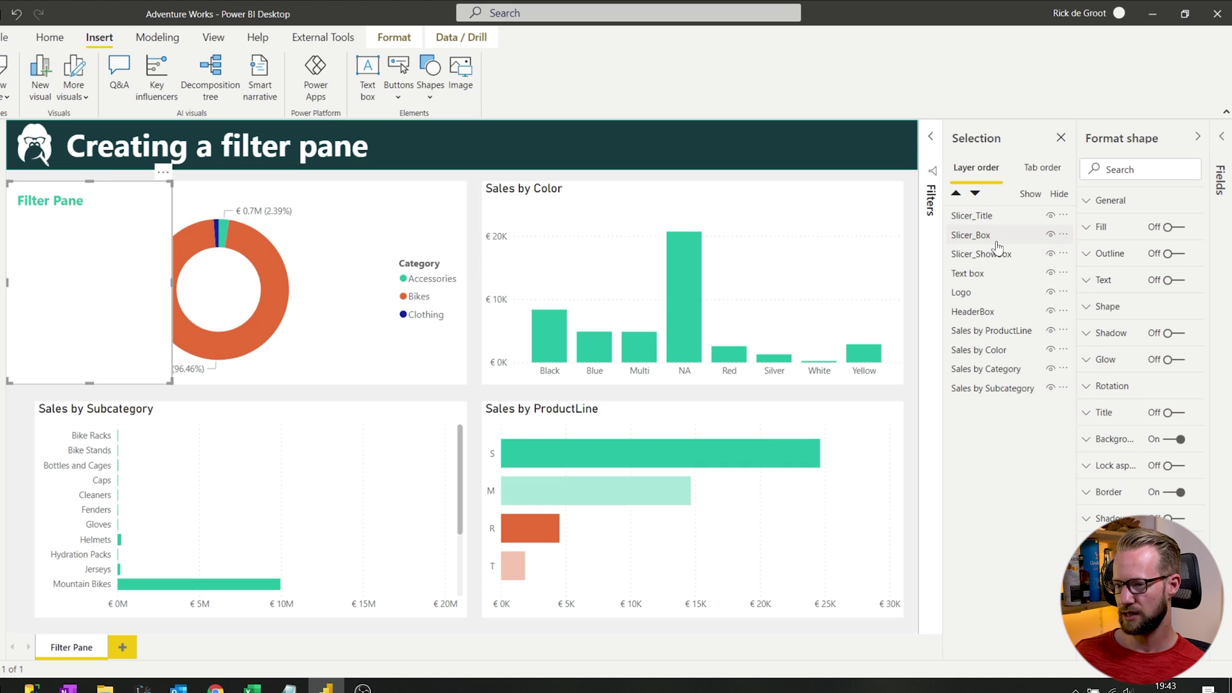
click(1010, 220)
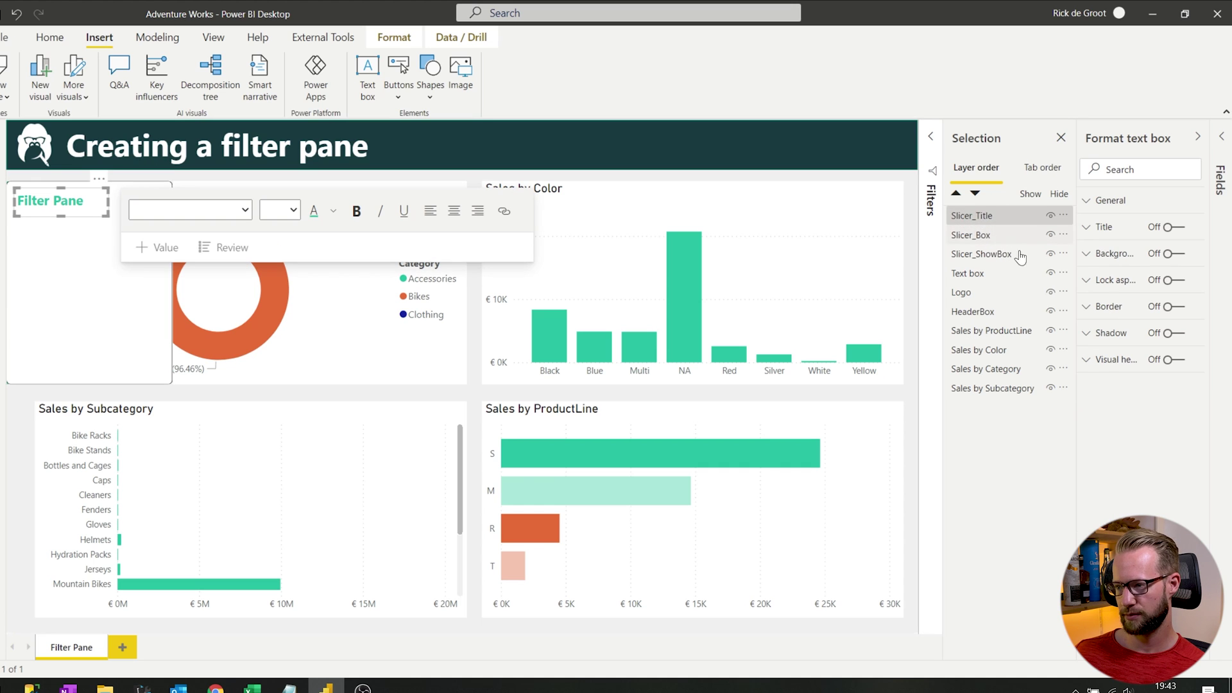
ctrl+click(979, 236)
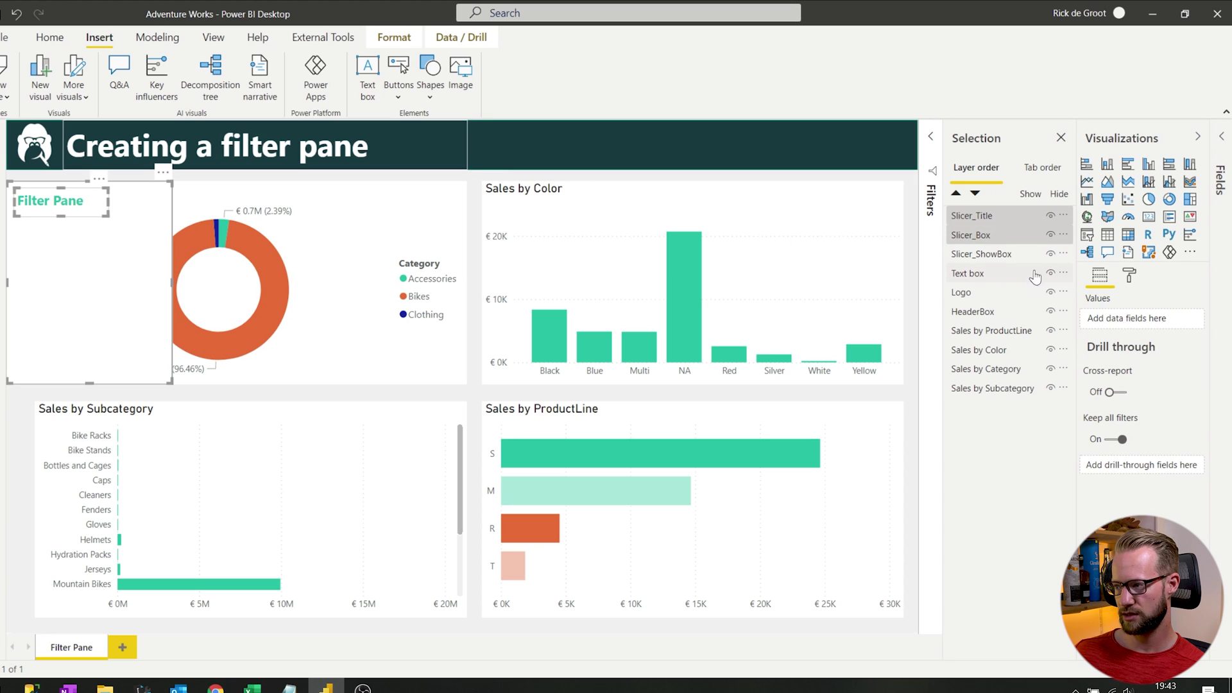
right_click(1065, 218)
mouse_move(1098, 223)
click(1001, 226)
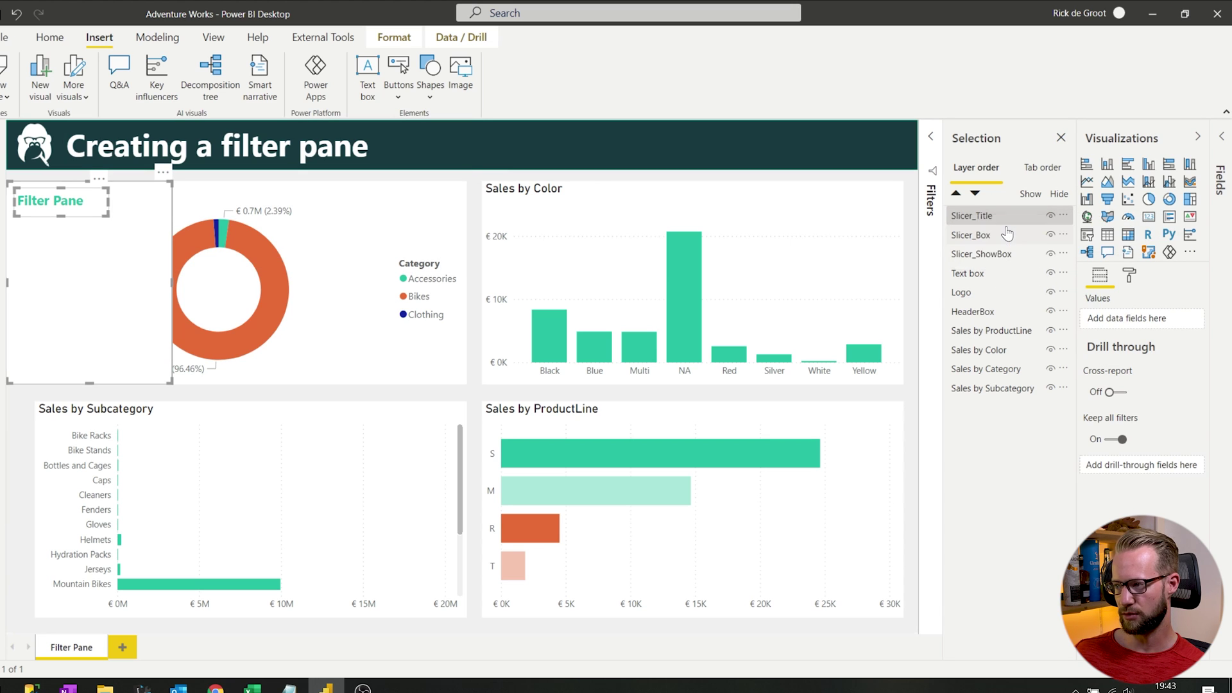
double_click(995, 216)
text(Slicer Panel)
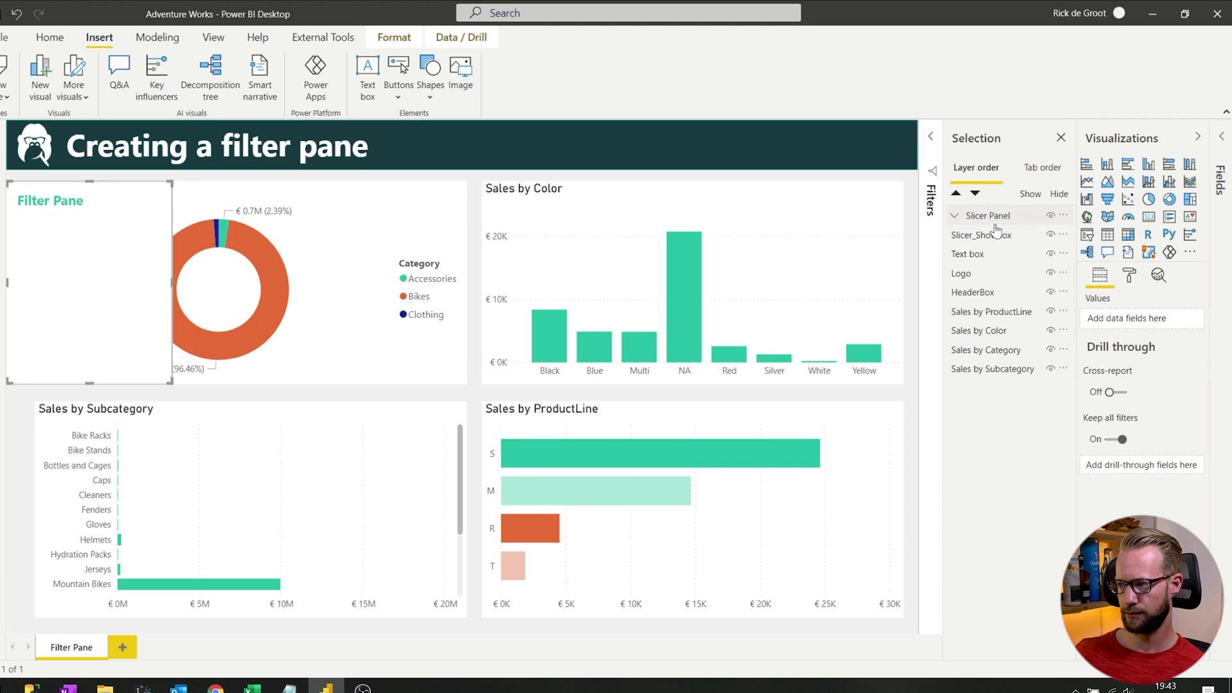
key(Return)
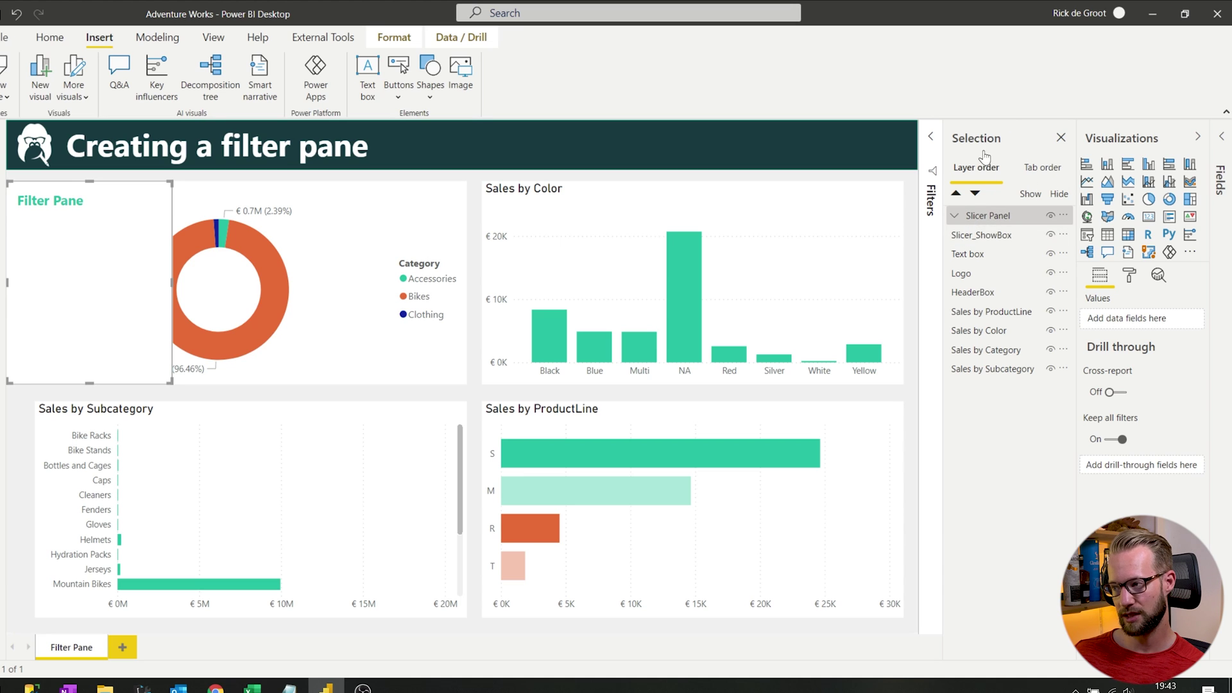
- Expand the Slicer Panel group's layers and test hiding and reshowing the whole group
click(955, 216)
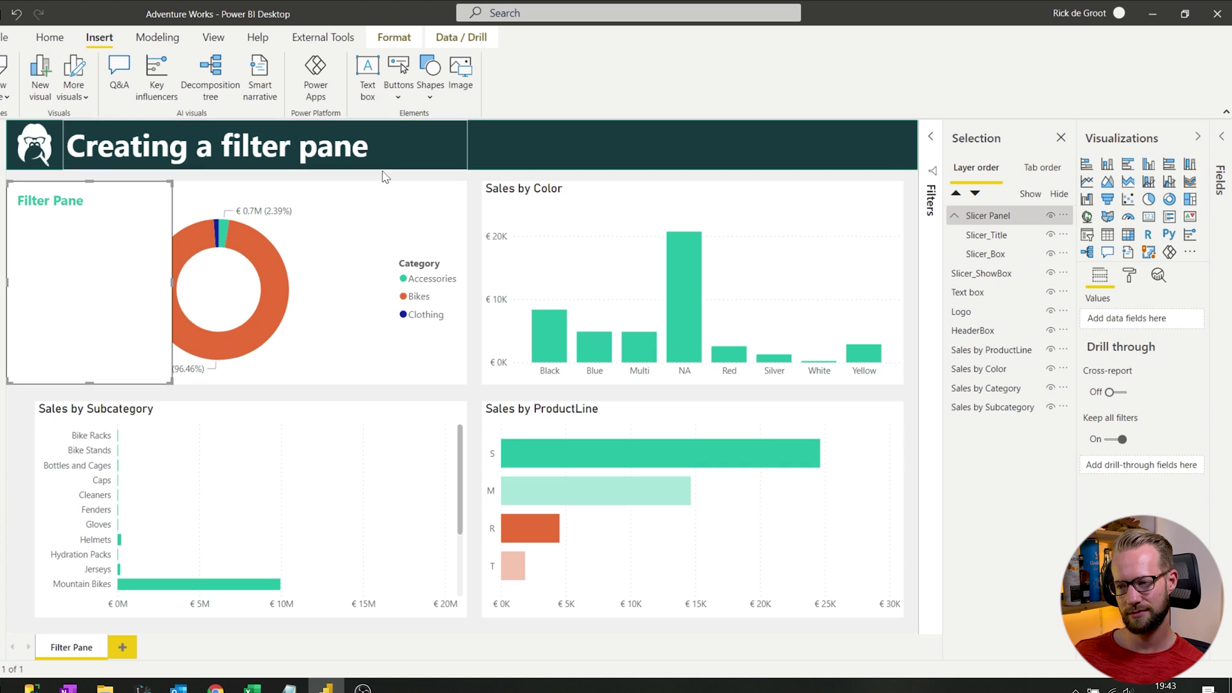
click(411, 163)
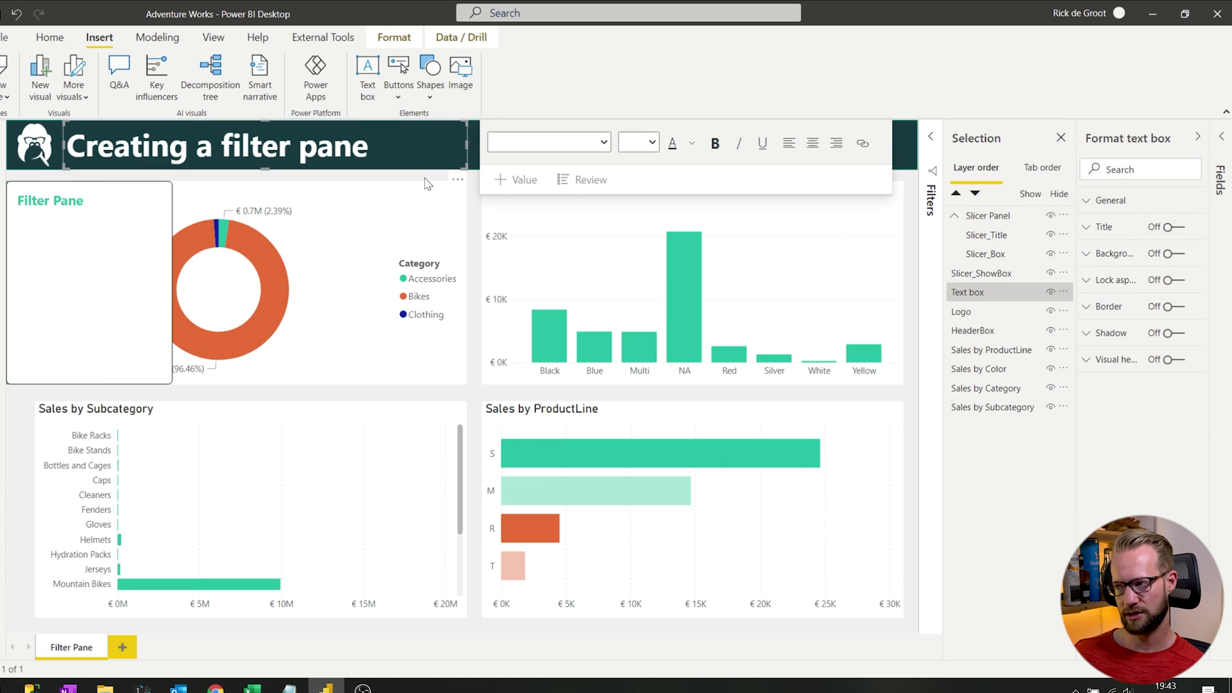
click(425, 178)
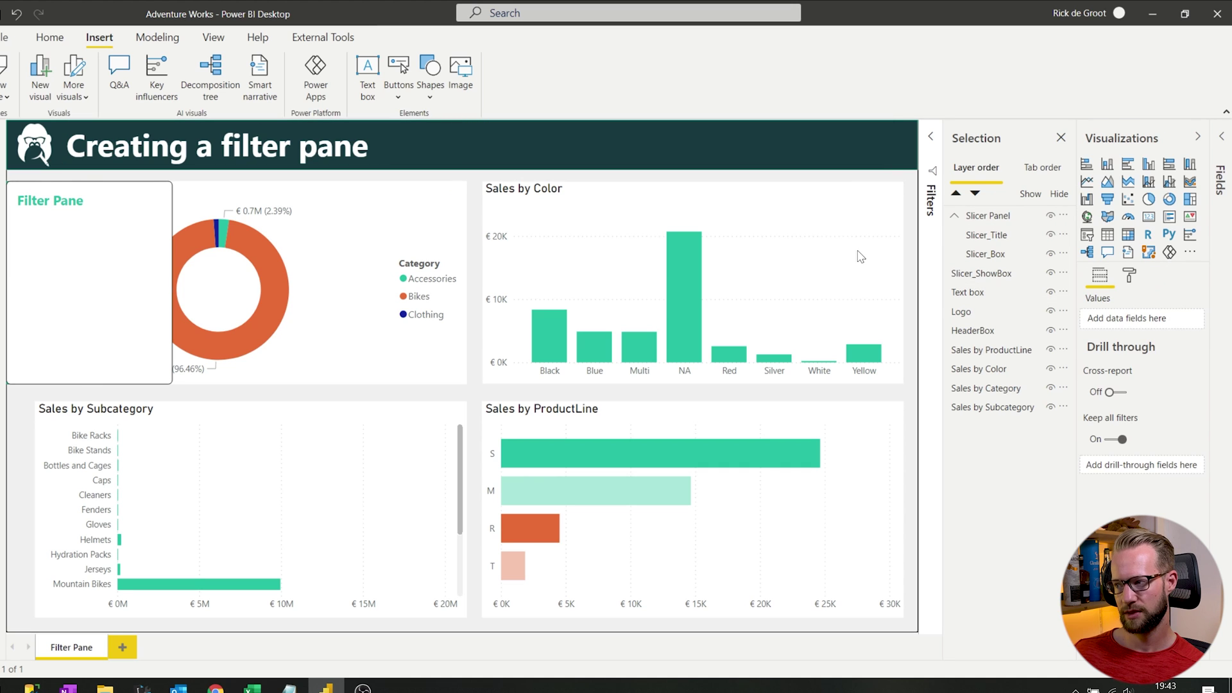
click(1051, 217)
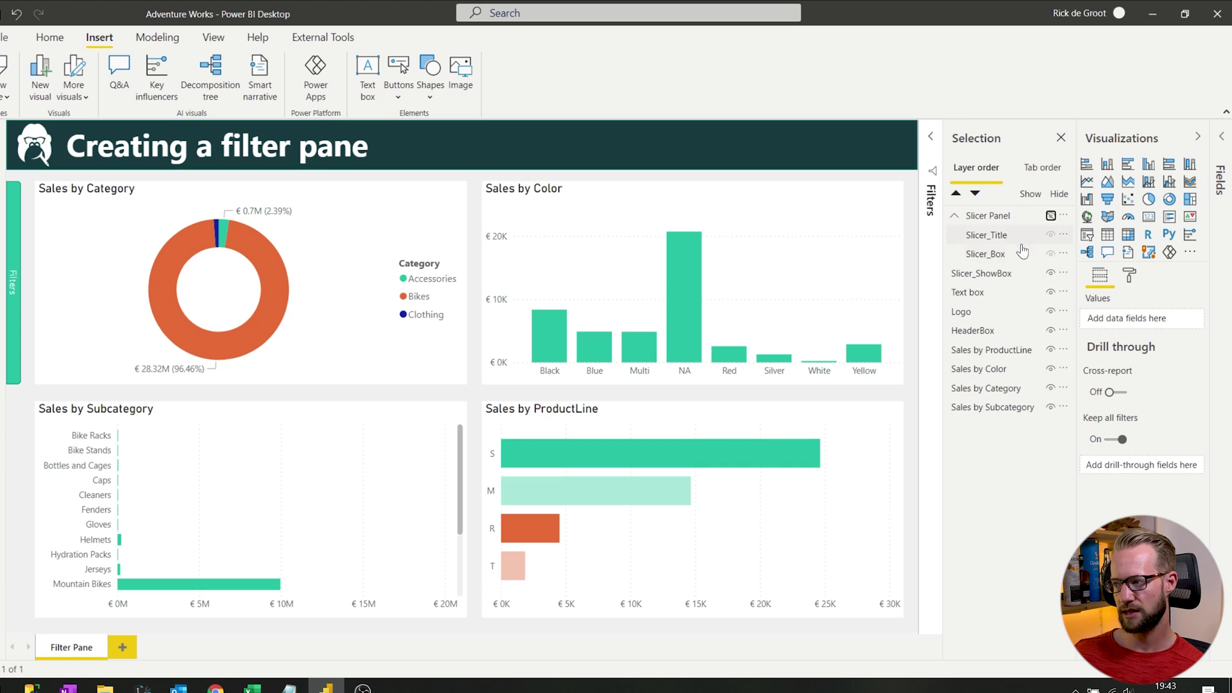
click(1051, 216)
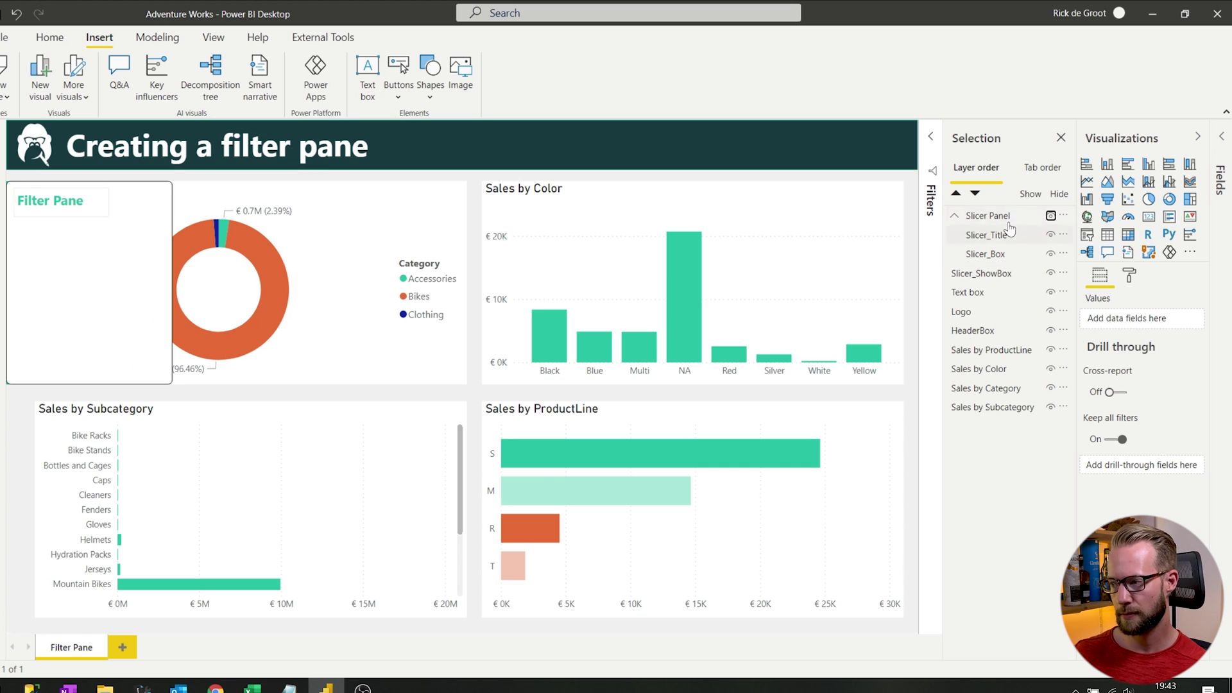
click(861, 179)
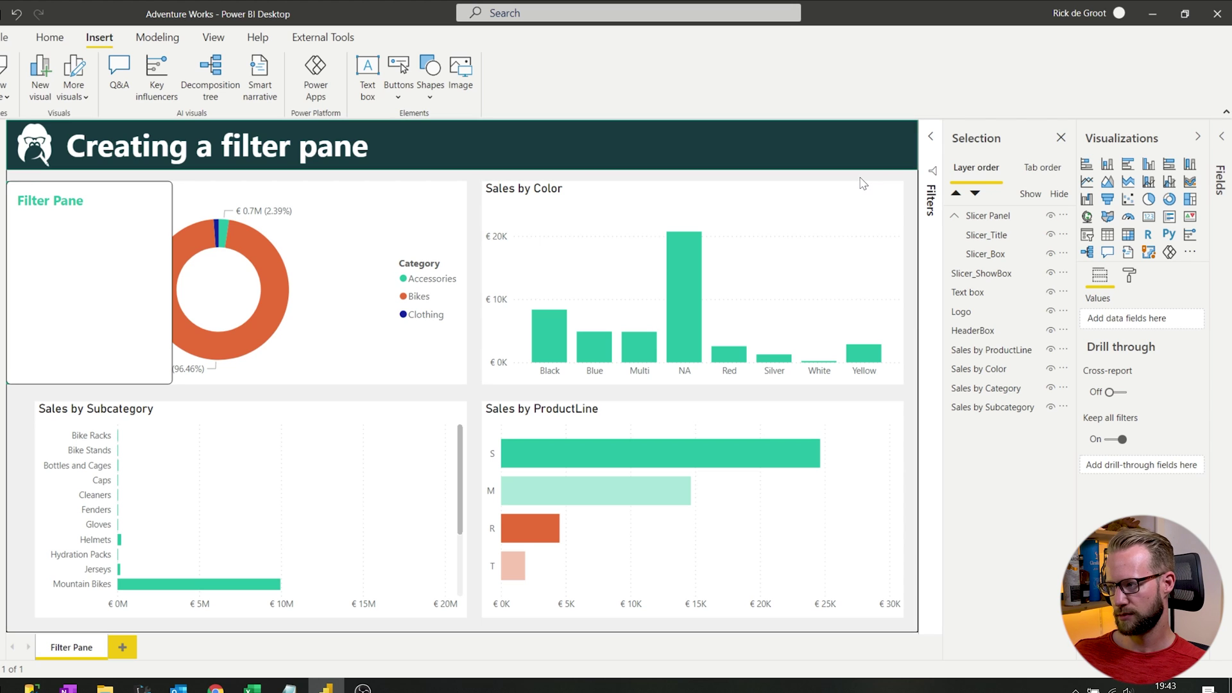
- Add a slicer over the filter box using CalendarYear from the Date table, and rename its field as Year
click(1088, 236)
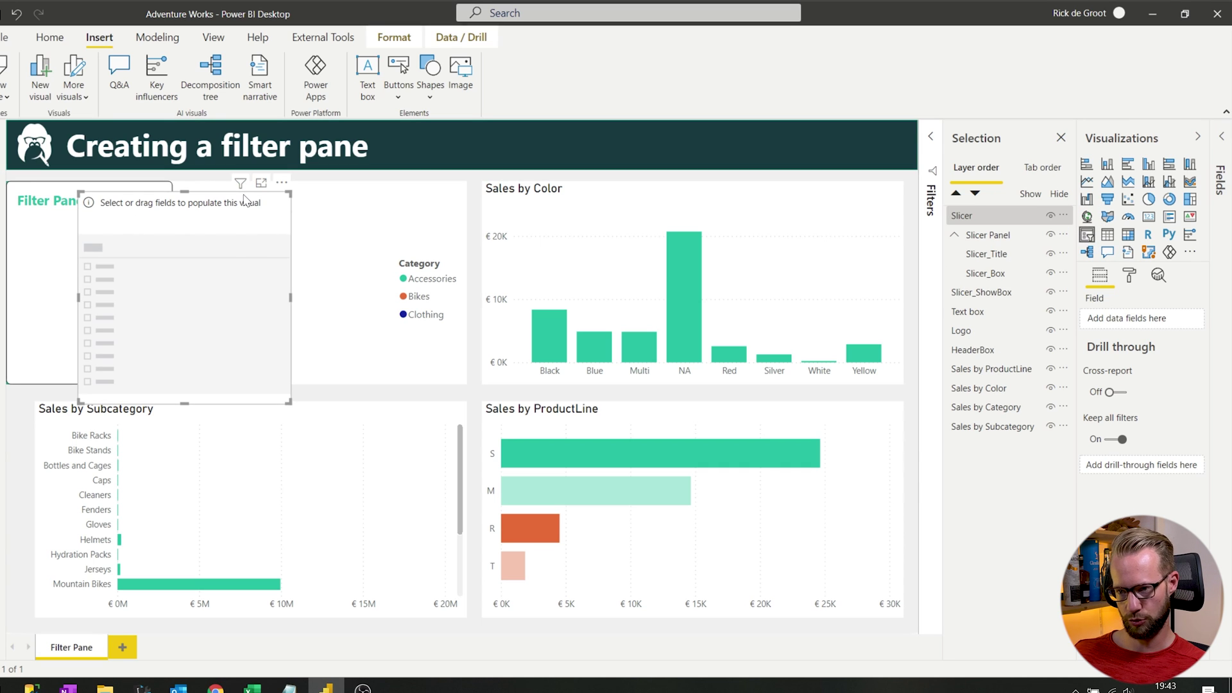
drag(185, 218, 154, 254)
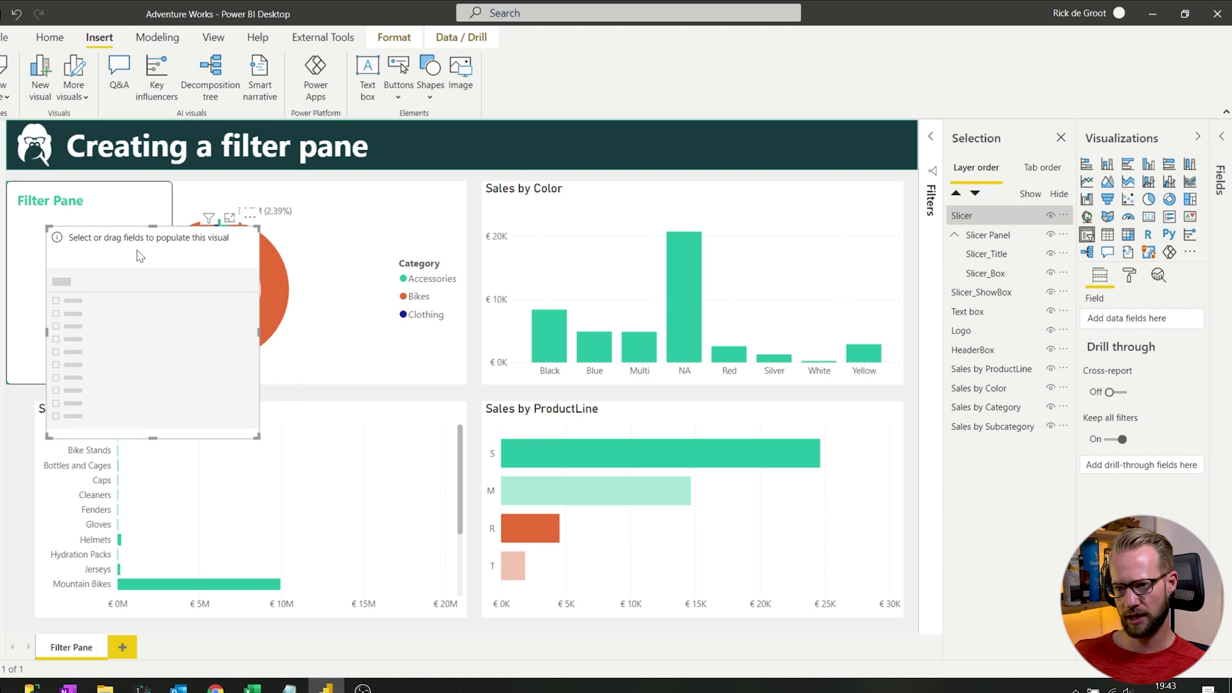
click(1223, 149)
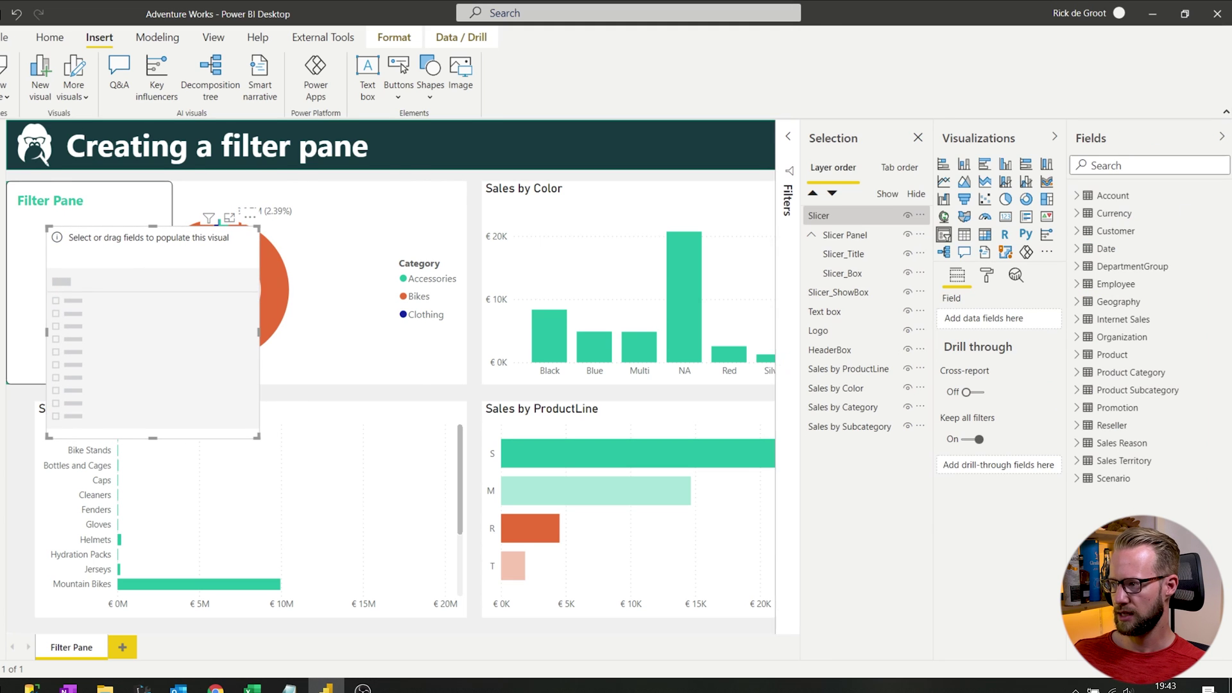
click(1078, 250)
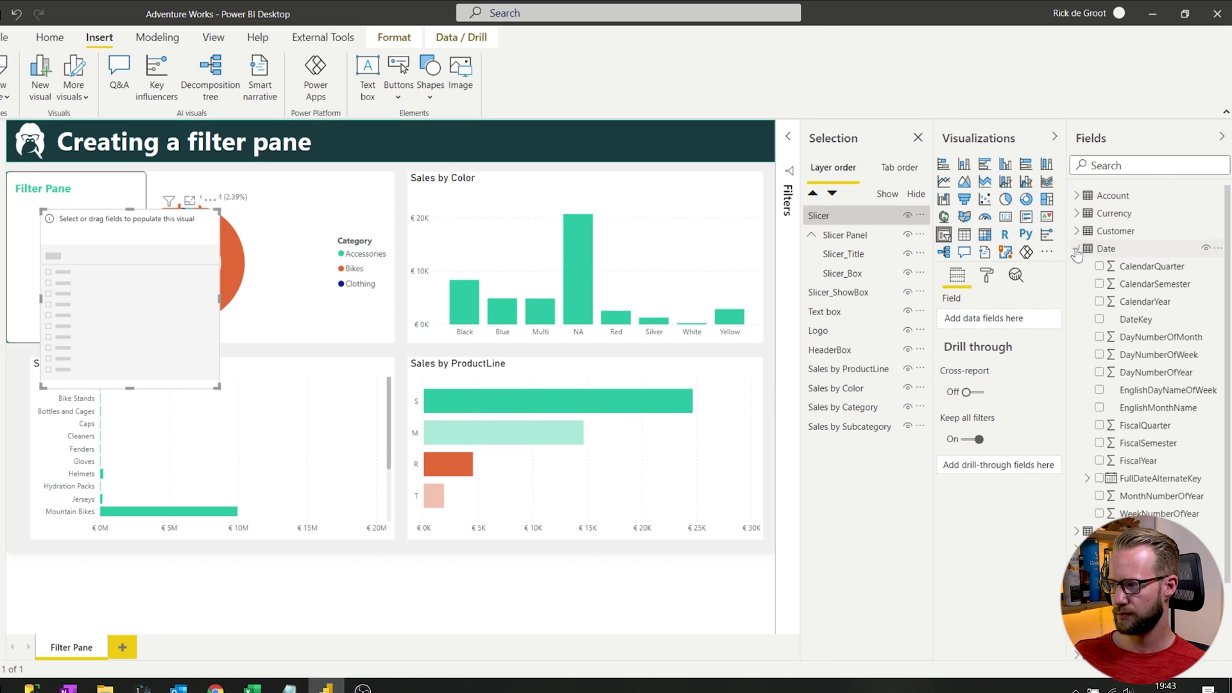
drag(1105, 303, 987, 325)
double_click(986, 320)
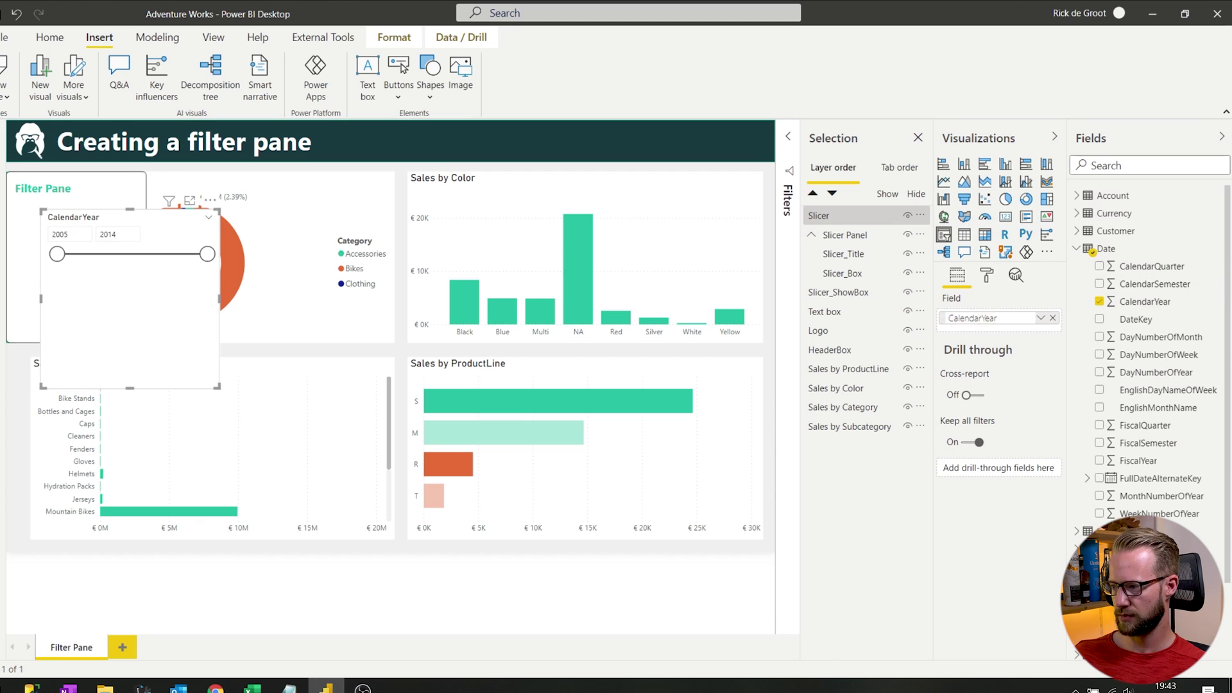
text(Year)
key(Return)
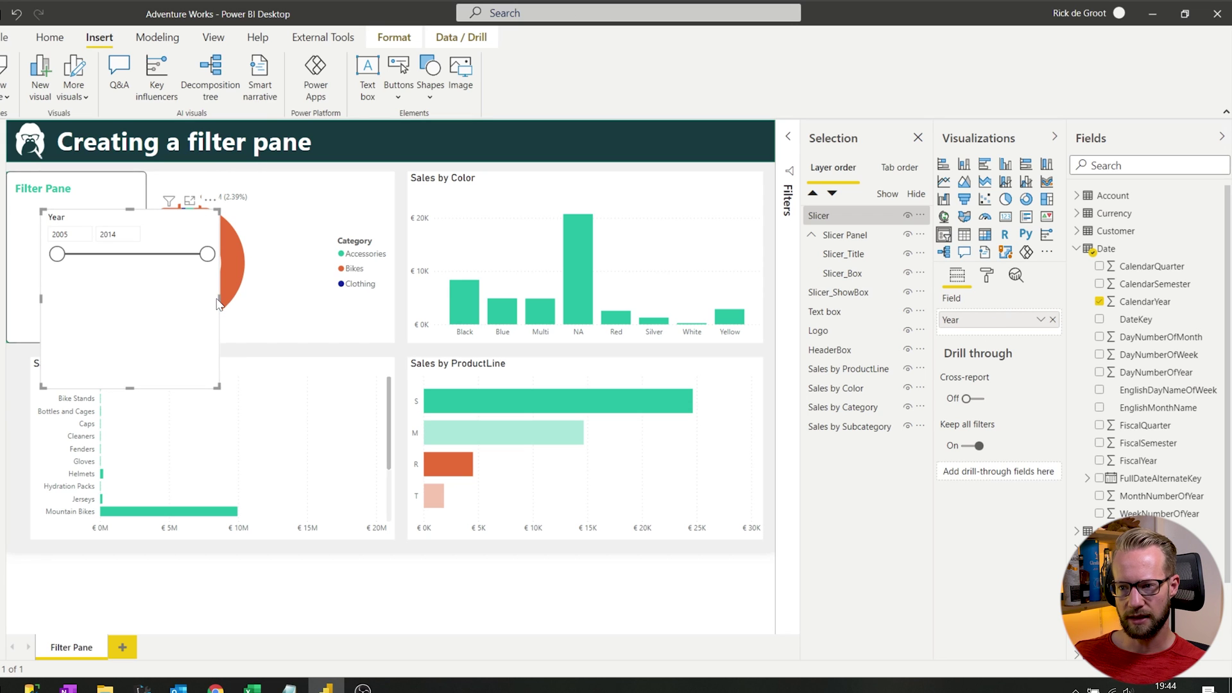
- Narrow and shorten the Year slicer and fit it inside Slicer_Box, just under the Filter Pane title
drag(218, 299, 52, 313)
drag(124, 293, 142, 301)
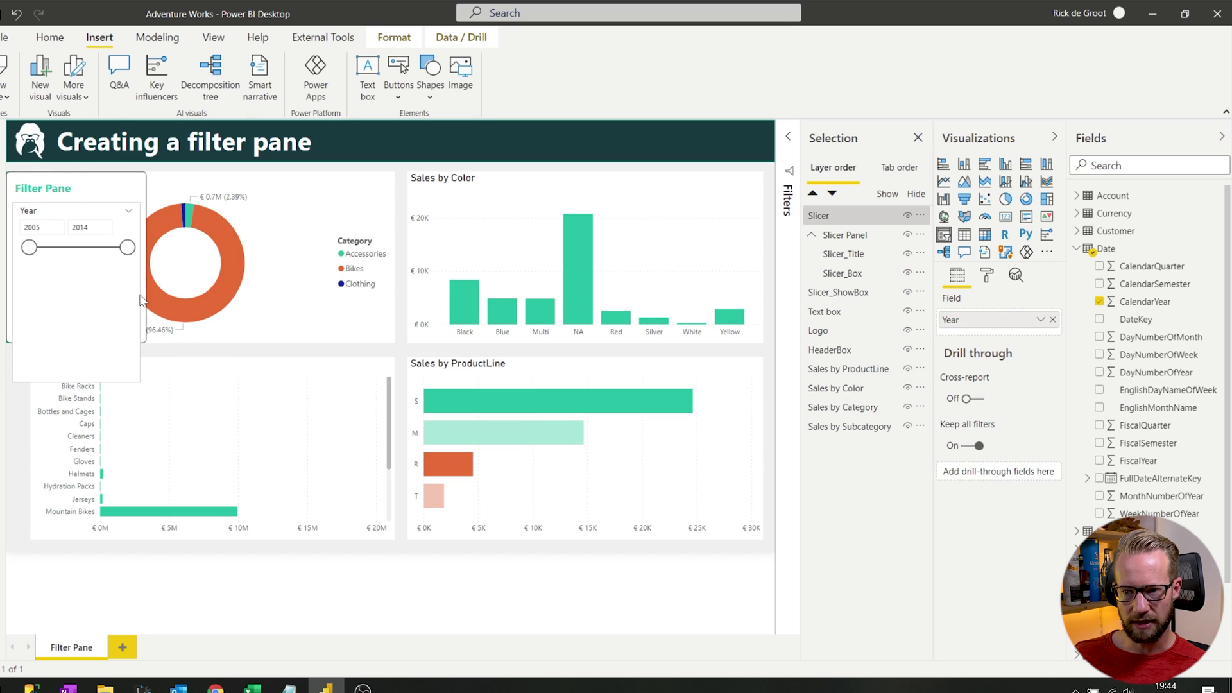
drag(77, 382, 81, 254)
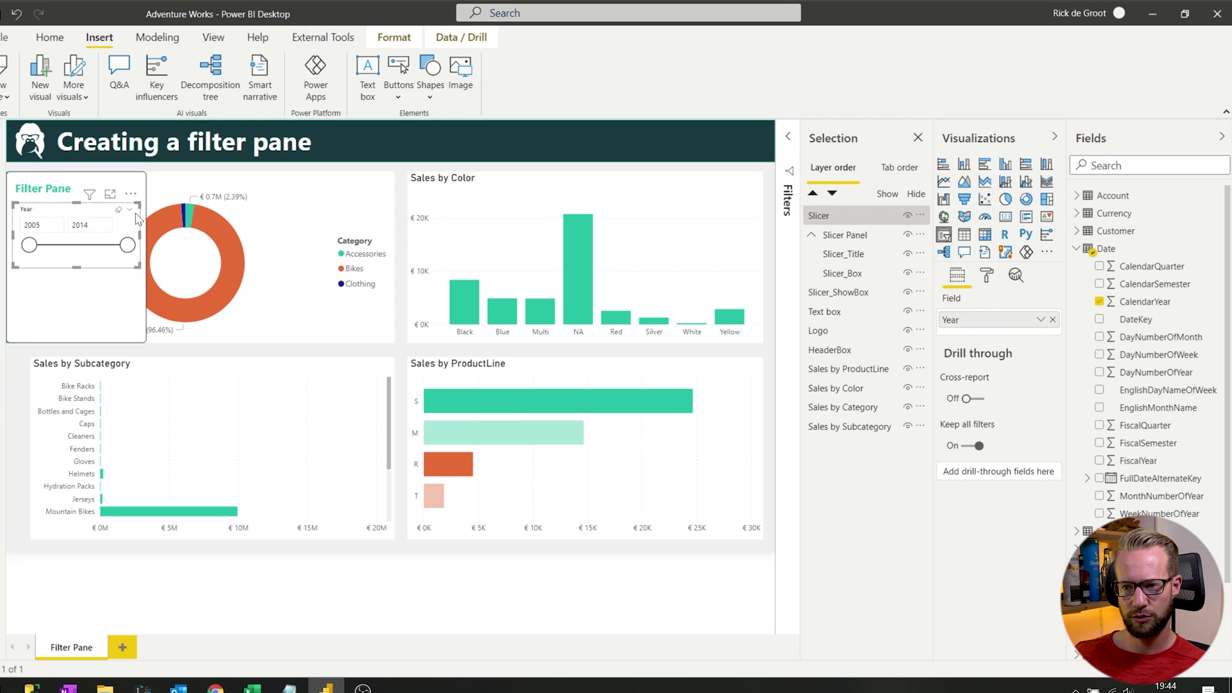
- Change the Year slicer to the Dropdown style and reduce its height to fit
click(131, 212)
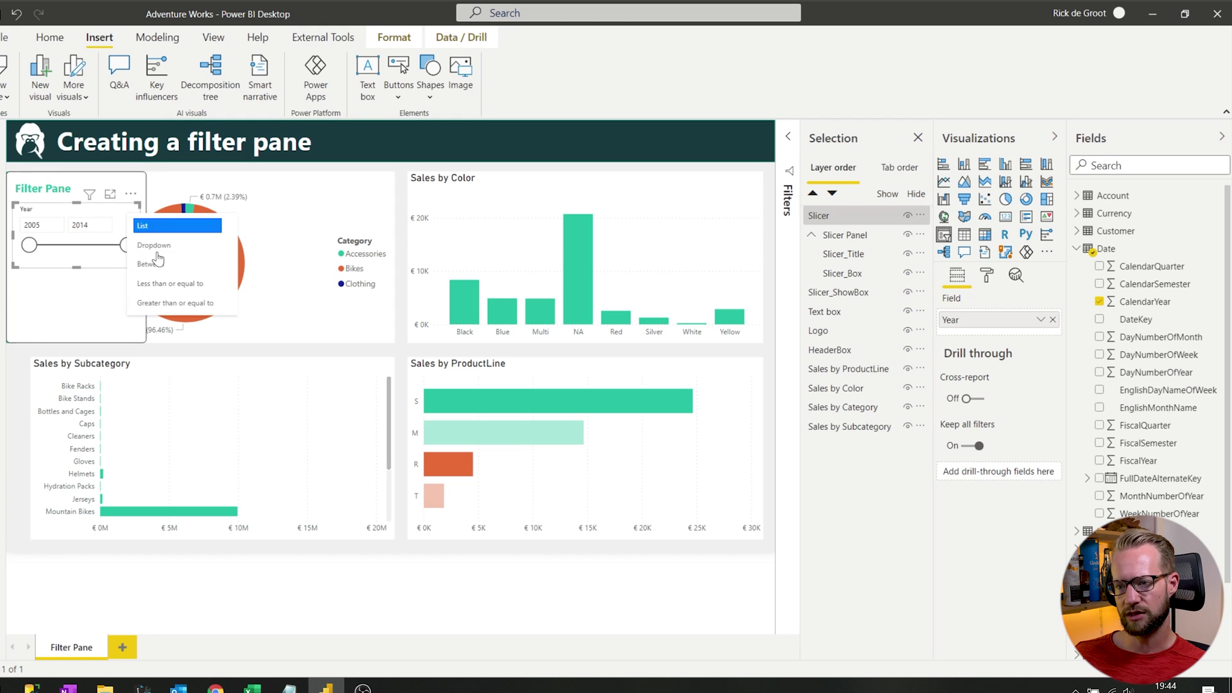
click(163, 248)
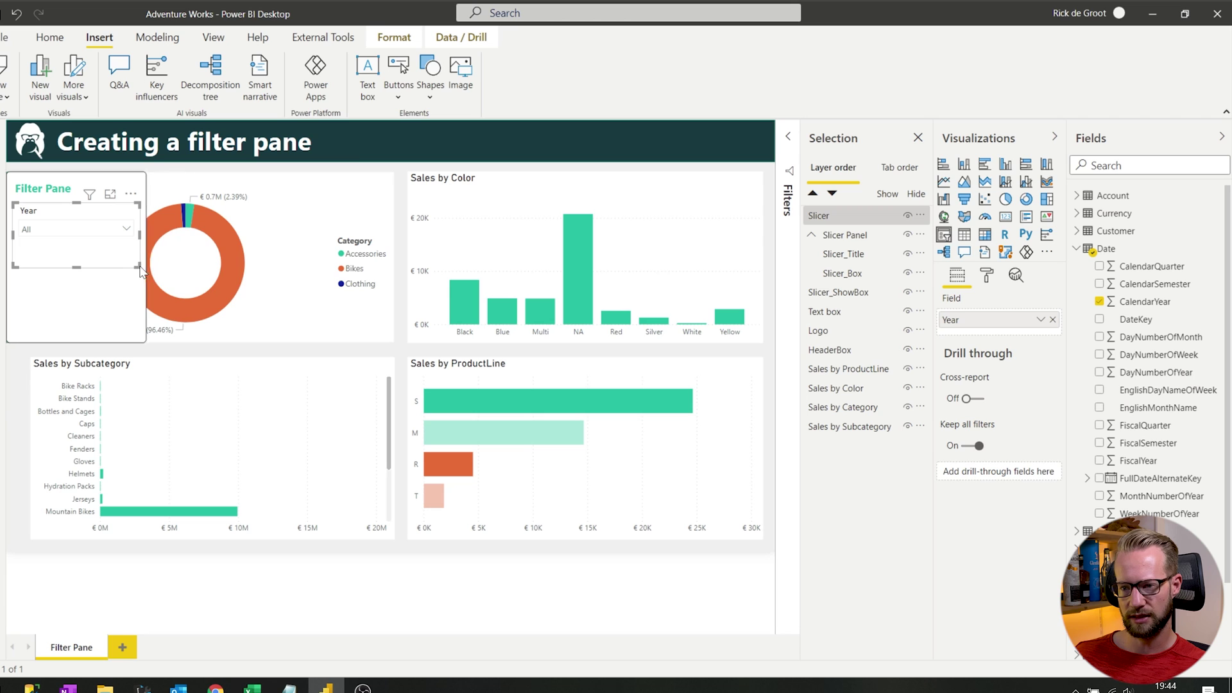
drag(138, 266, 138, 247)
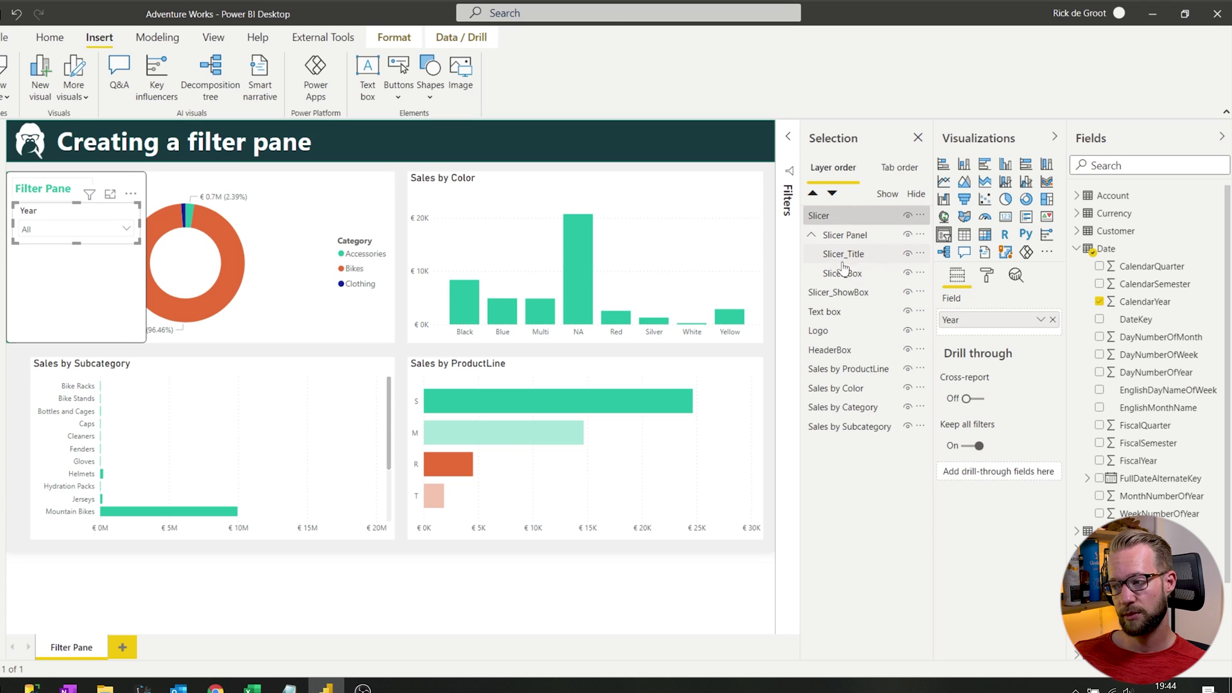
- Rename the new slicer's layer as Slicer_Year and move it into the Slicer Panel group, between Slicer_Title and Slicer_Box
double_click(837, 216)
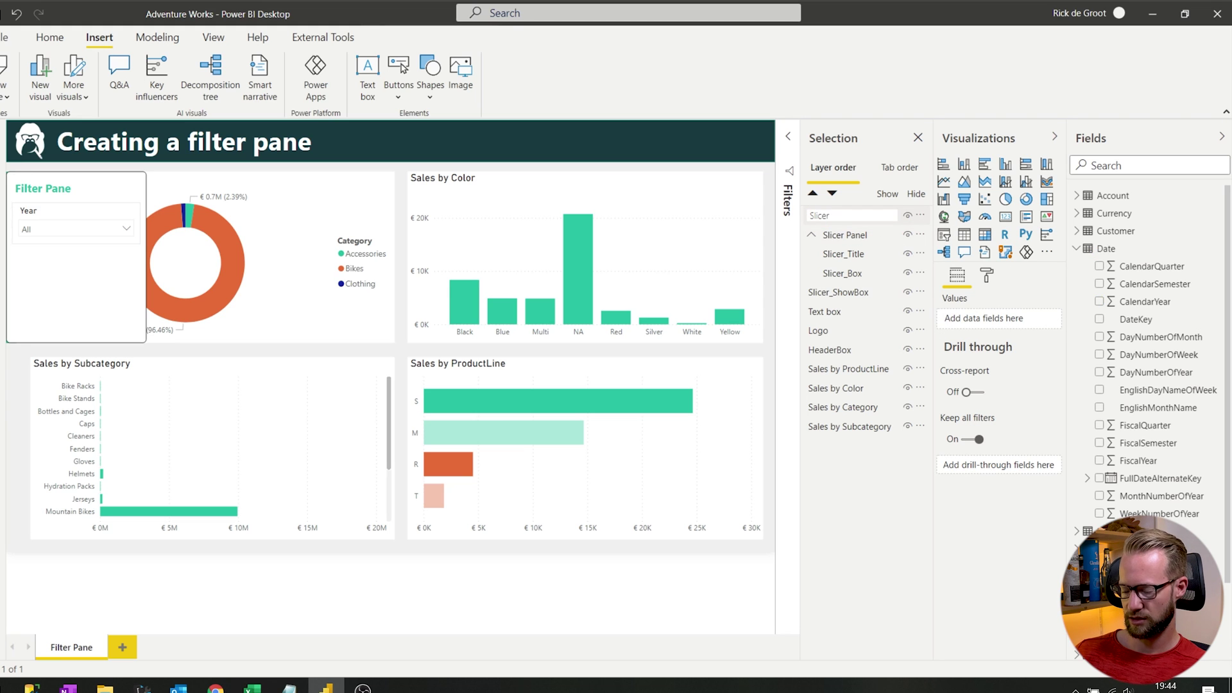
text(_Year)
key(Return)
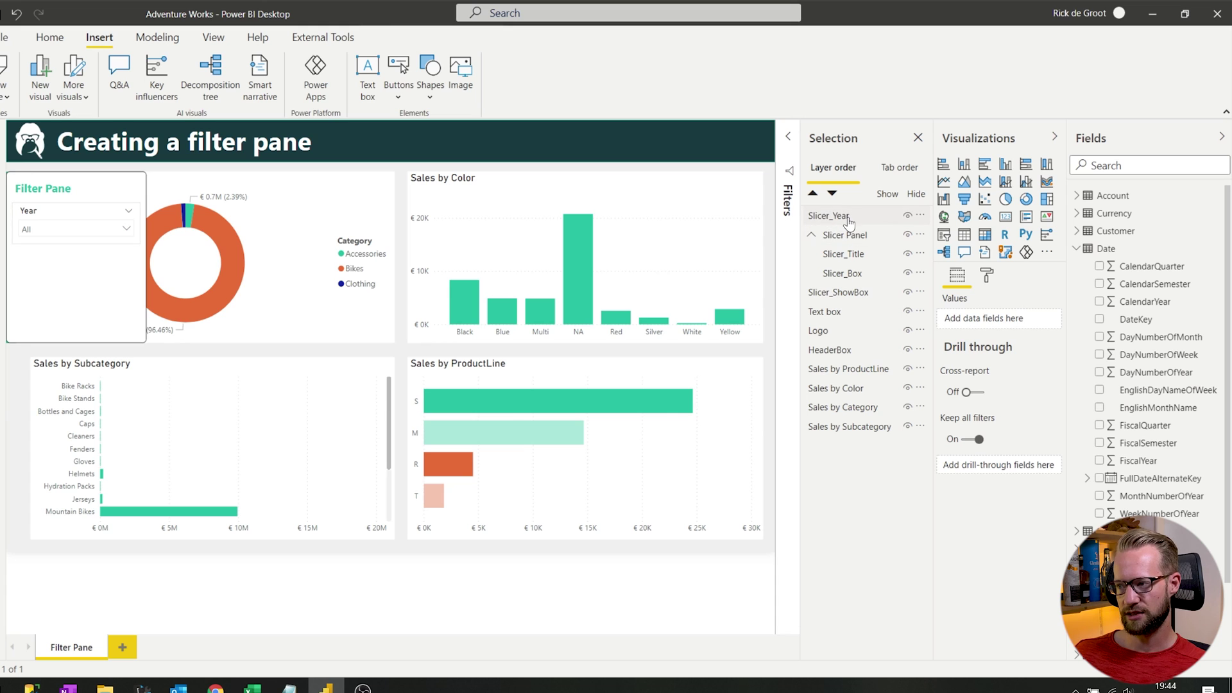
drag(854, 222, 864, 261)
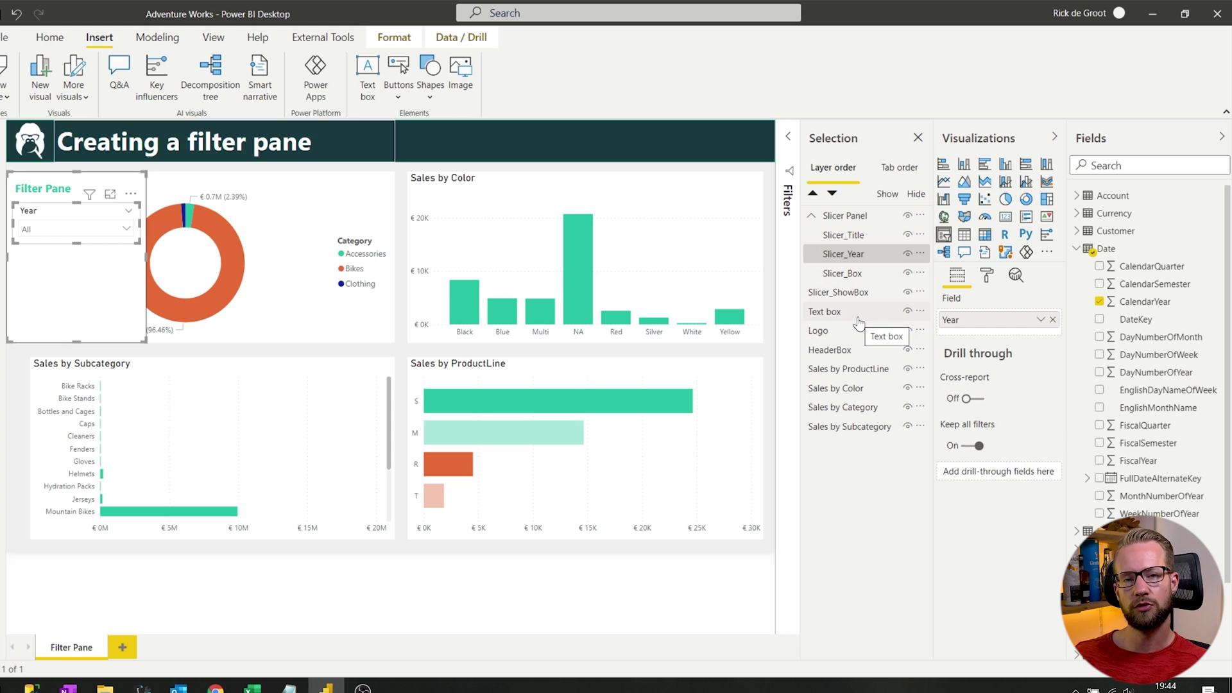
- Try Slicer_Box as the front layer of the Slicer Panel group, and return it to the back behind Slicer_Year
click(857, 278)
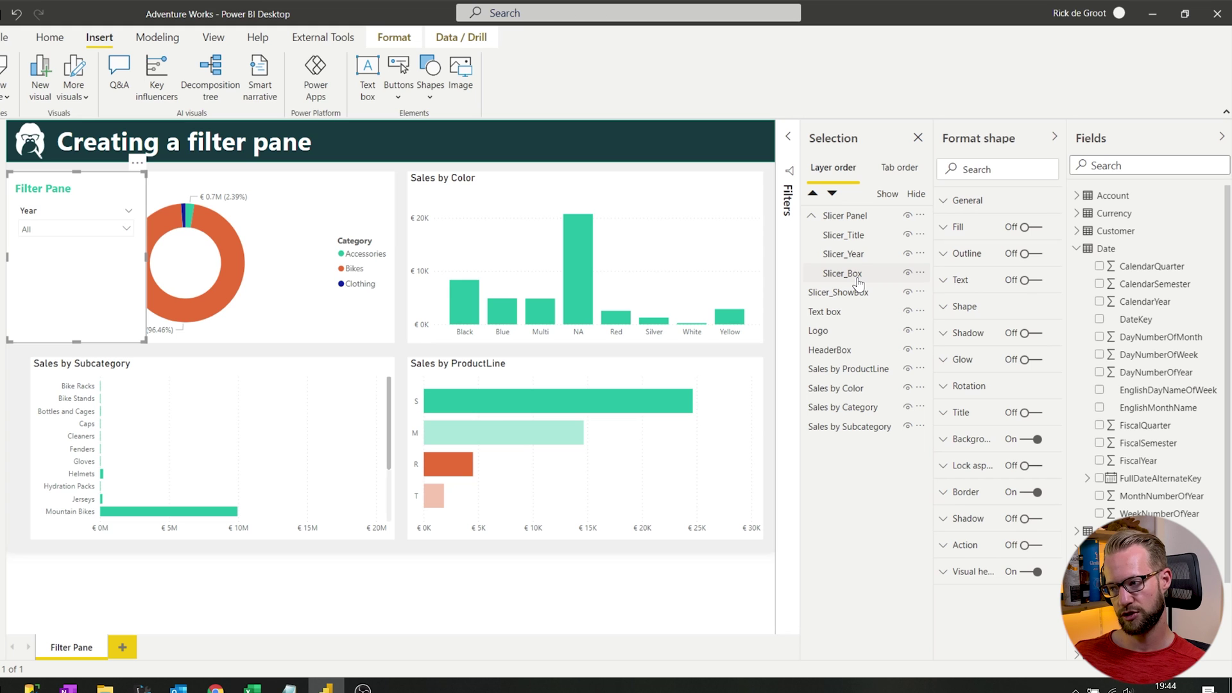
click(857, 278)
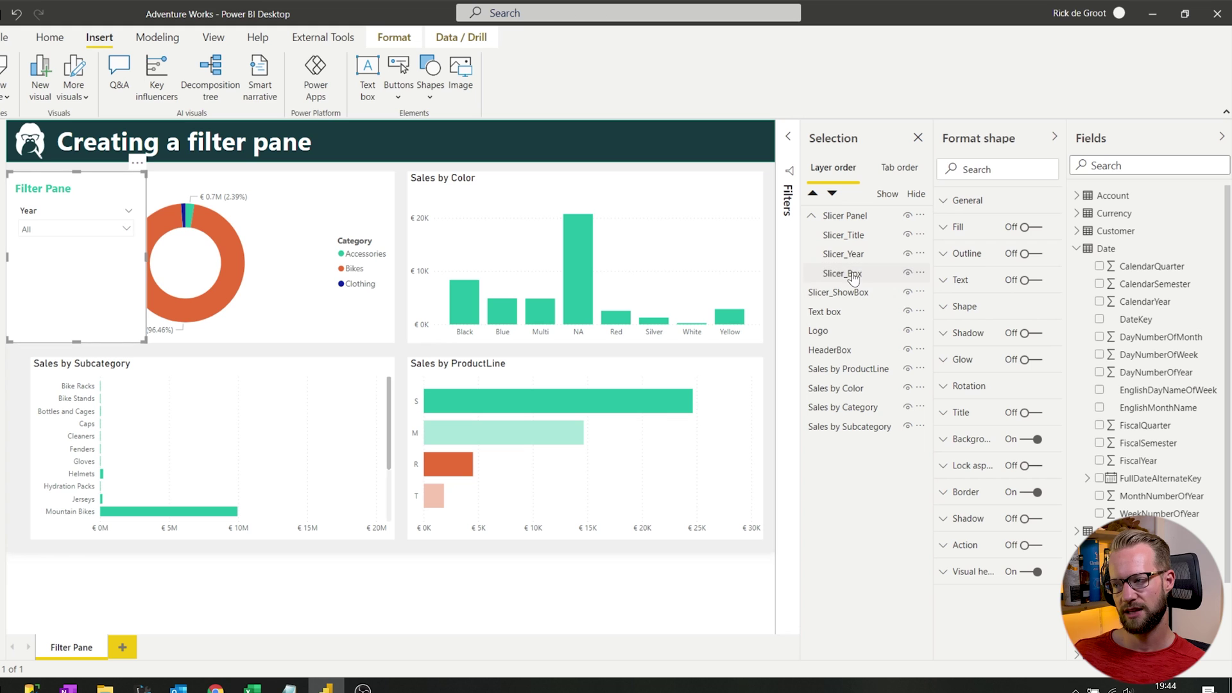
drag(852, 275, 858, 236)
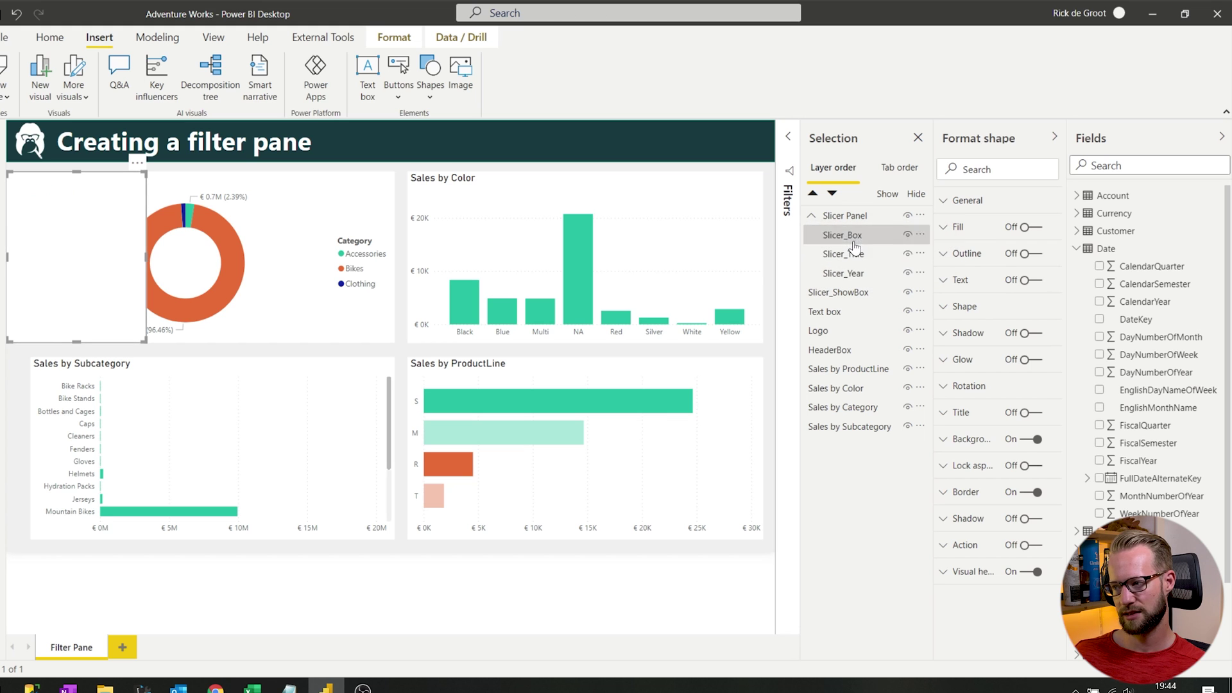
click(652, 167)
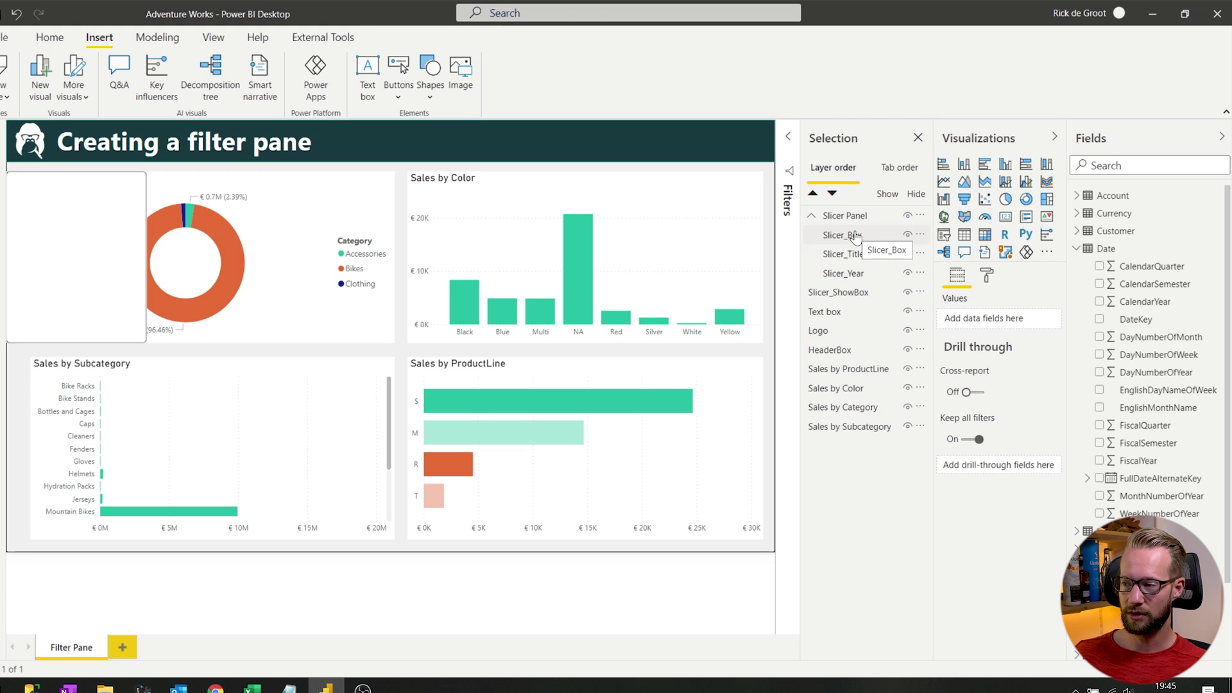
drag(850, 236, 852, 264)
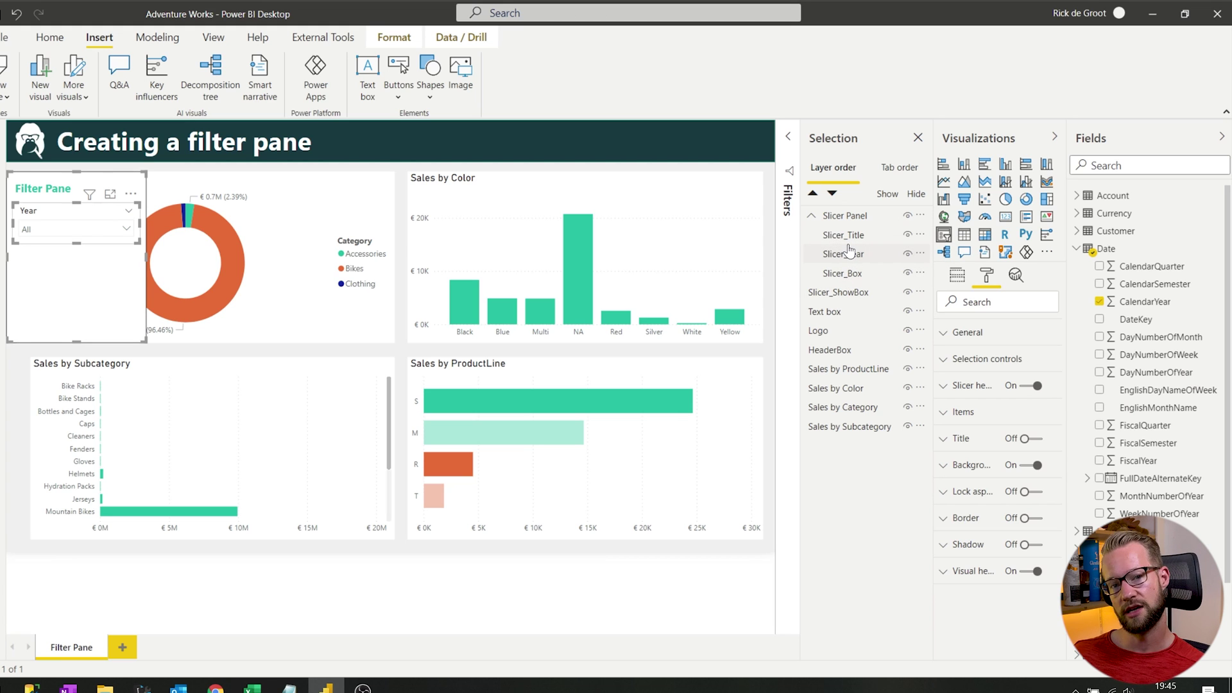
- Duplicate the Year slicer and place the copy directly below the original inside the filter box
click(849, 252)
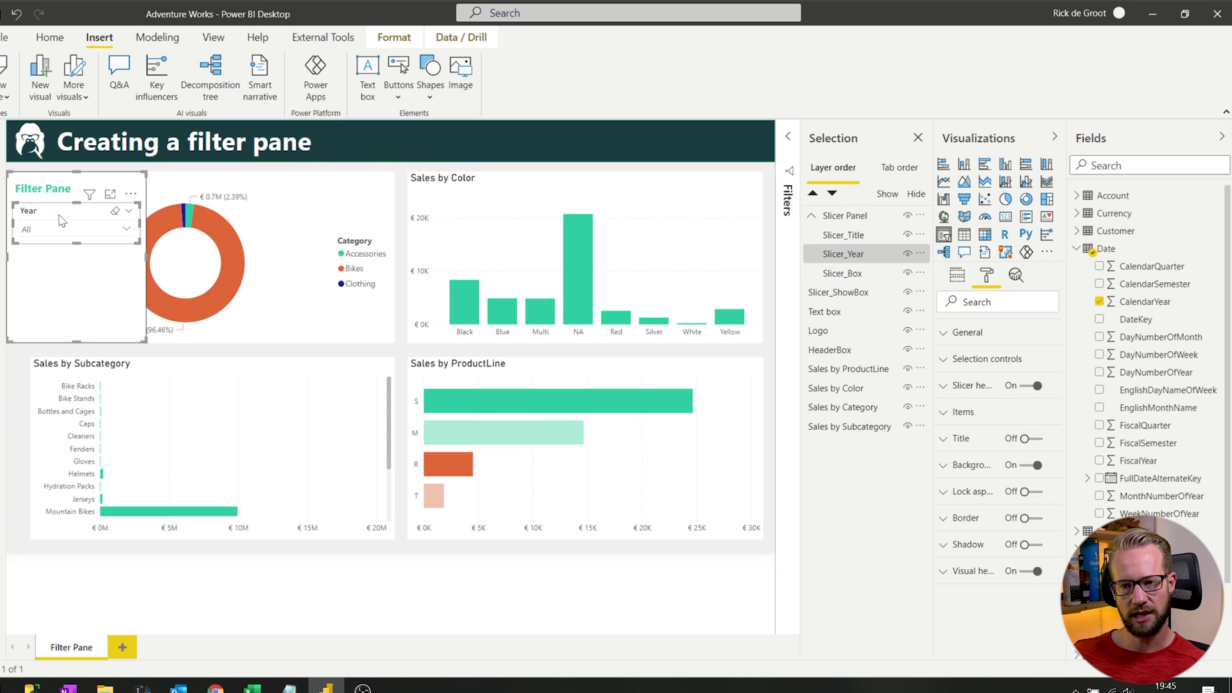
key(ctrl+c)
key(ctrl+v)
drag(57, 159, 55, 258)
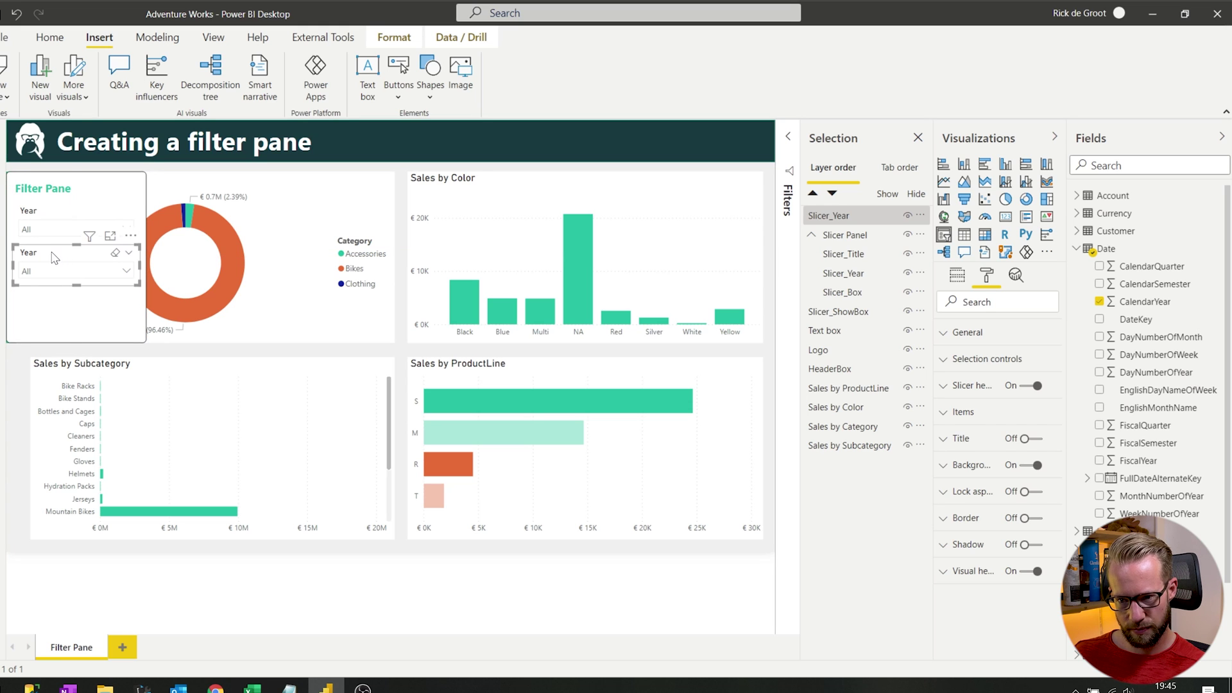
- Replace the copied slicer's field with FirstName from the Customer table, and rename the field as First Name
click(1080, 235)
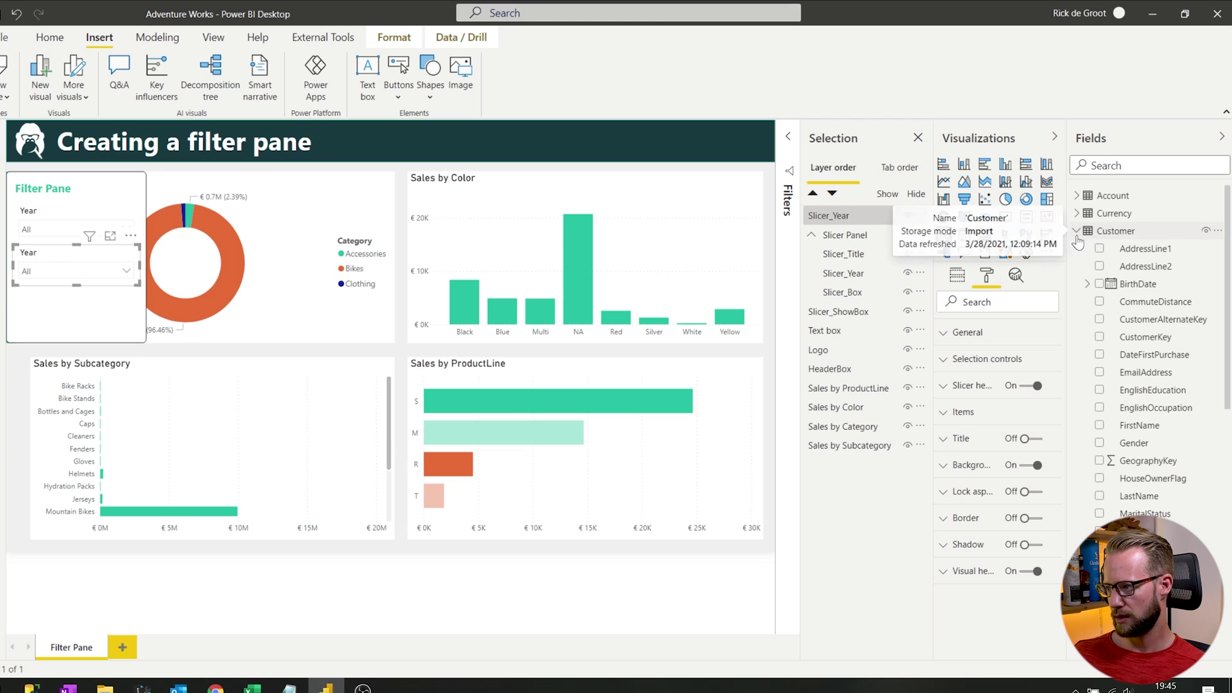
click(956, 278)
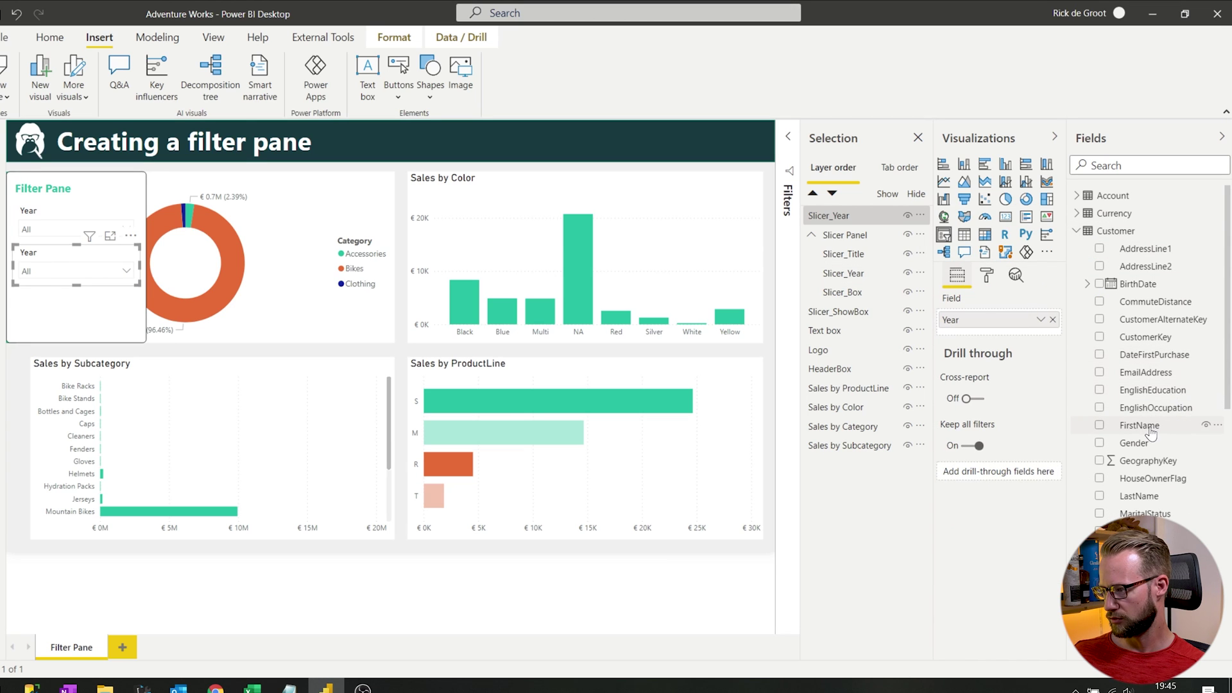
drag(1149, 434, 1011, 320)
click(1054, 338)
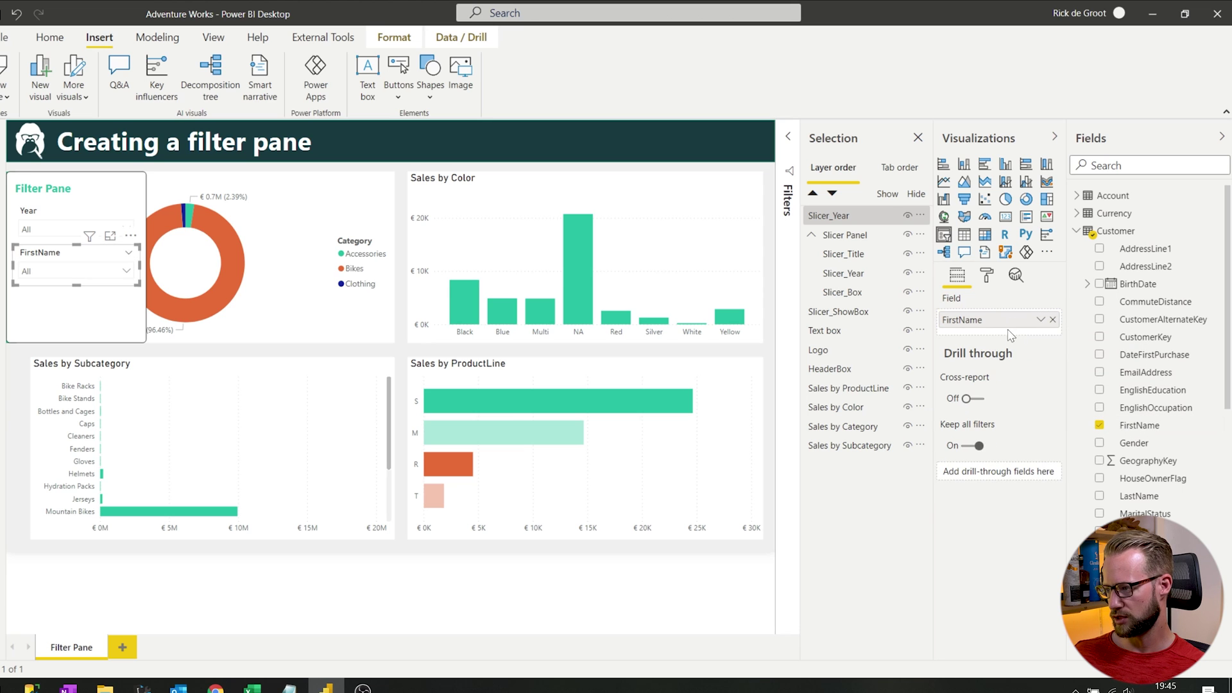
double_click(972, 318)
text(F)
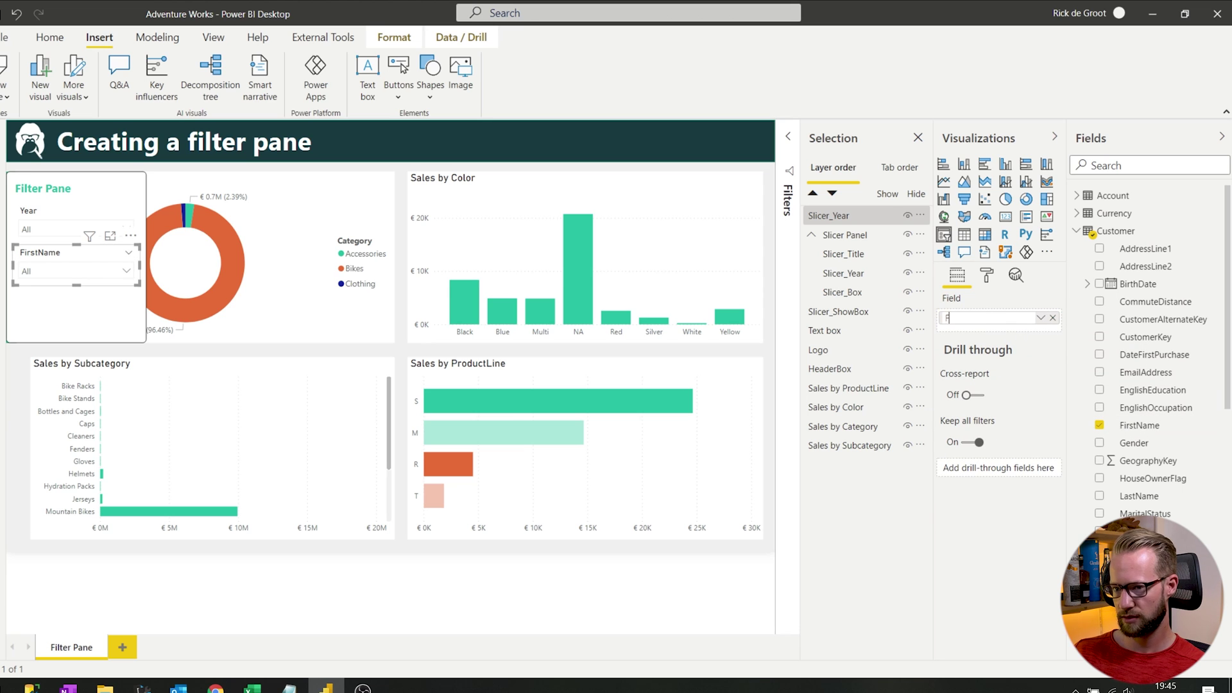
text(irst Name)
key(Return)
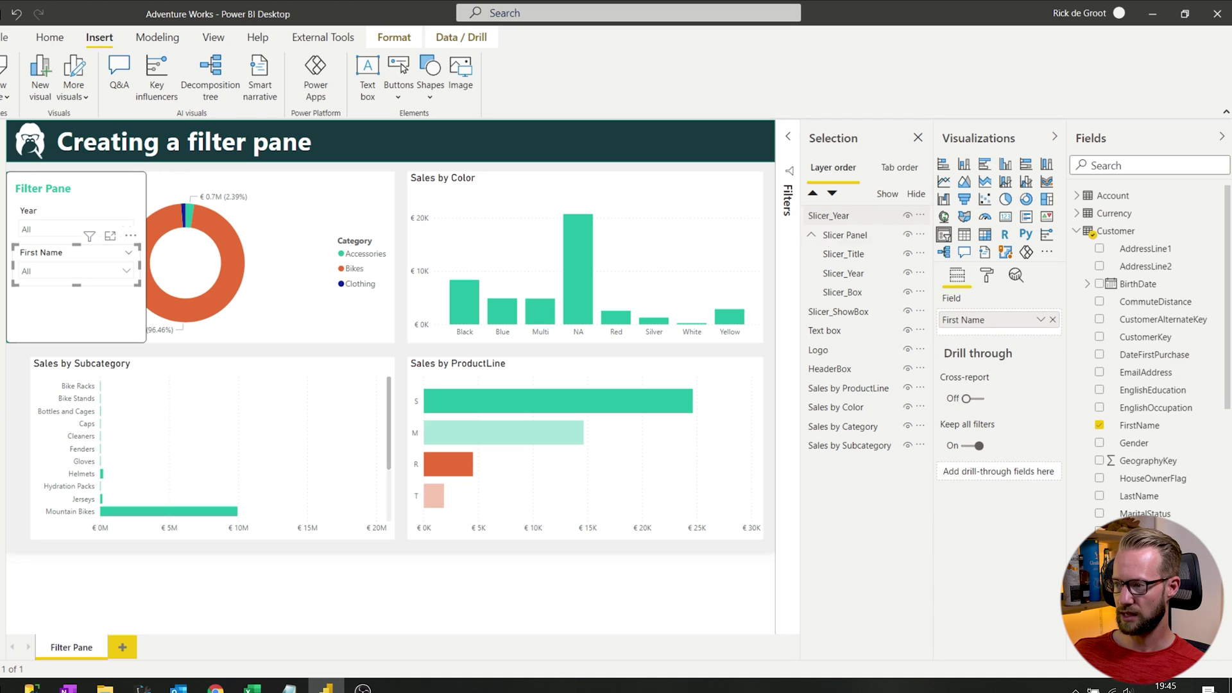
- Rename the copied slicer's layer as Slicer_First Name and move it into the Slicer Panel group, between Slicer_Year and Slicer_Box
double_click(860, 216)
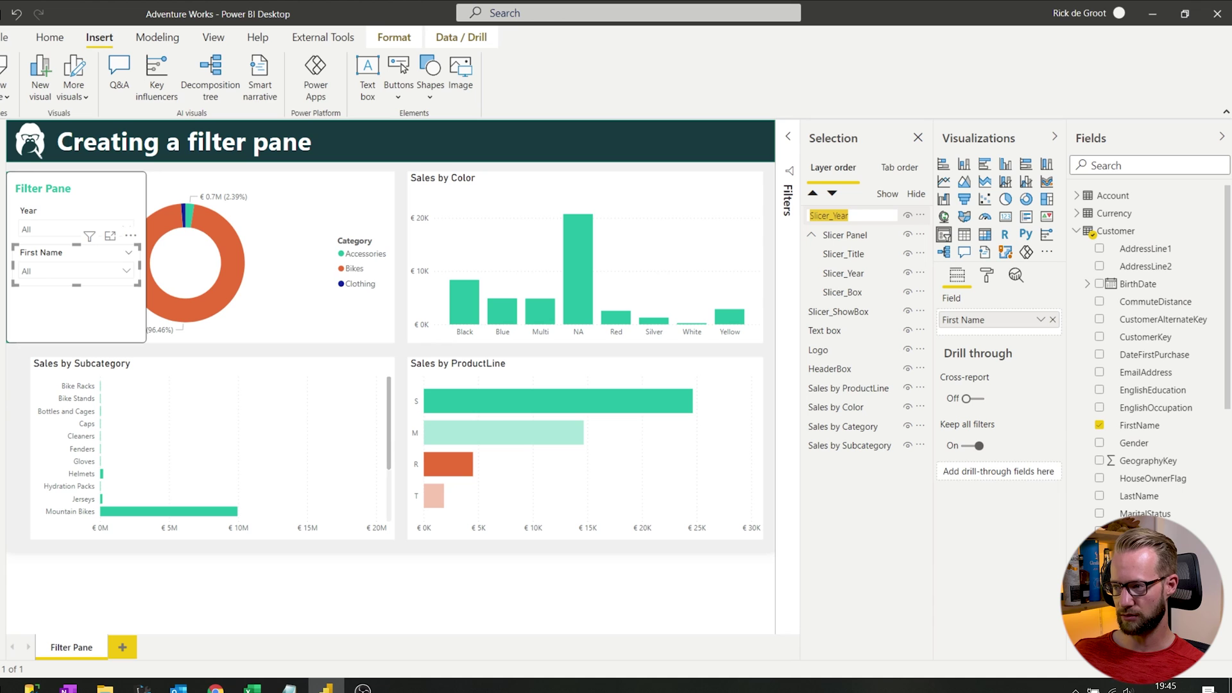
click(859, 216)
key(BackSpace)
key(BackSpace)
key(BackSpace)
key(BackSpace)
key(BackSpace)
key(BackSpace)
key(BackSpace)
key(BackSpace)
key(BackSpace)
key(BackSpace)
key(BackSpace)
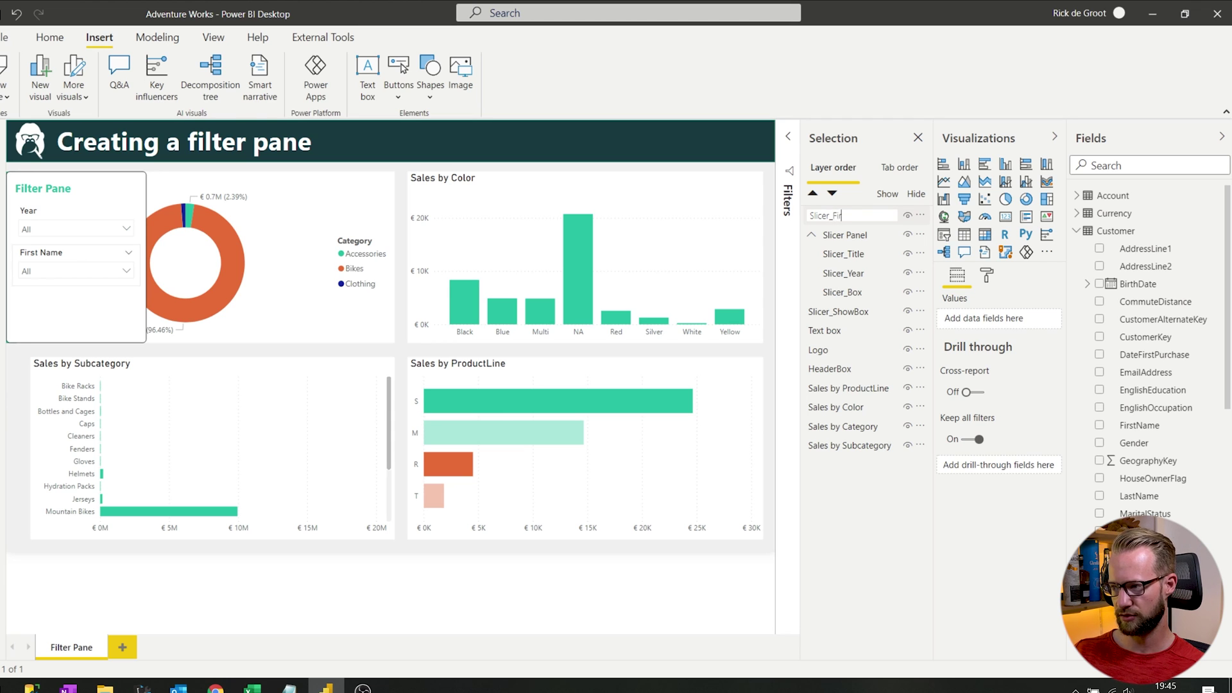
key(Return)
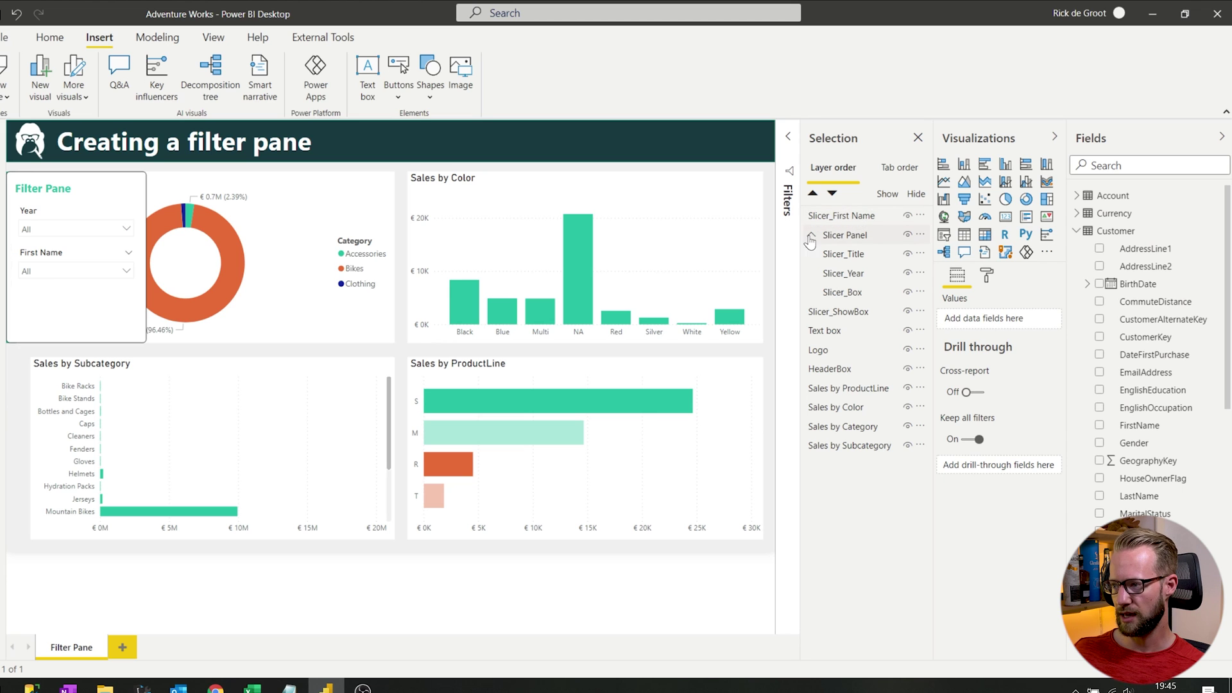
drag(850, 216, 877, 297)
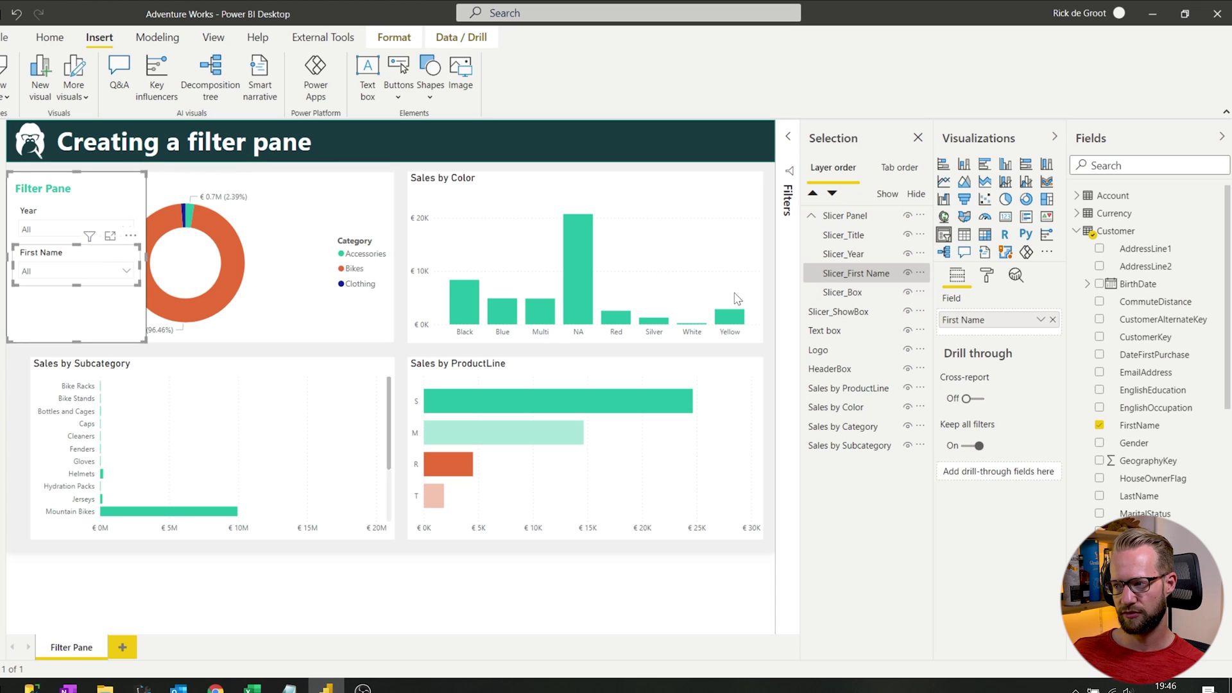
click(260, 168)
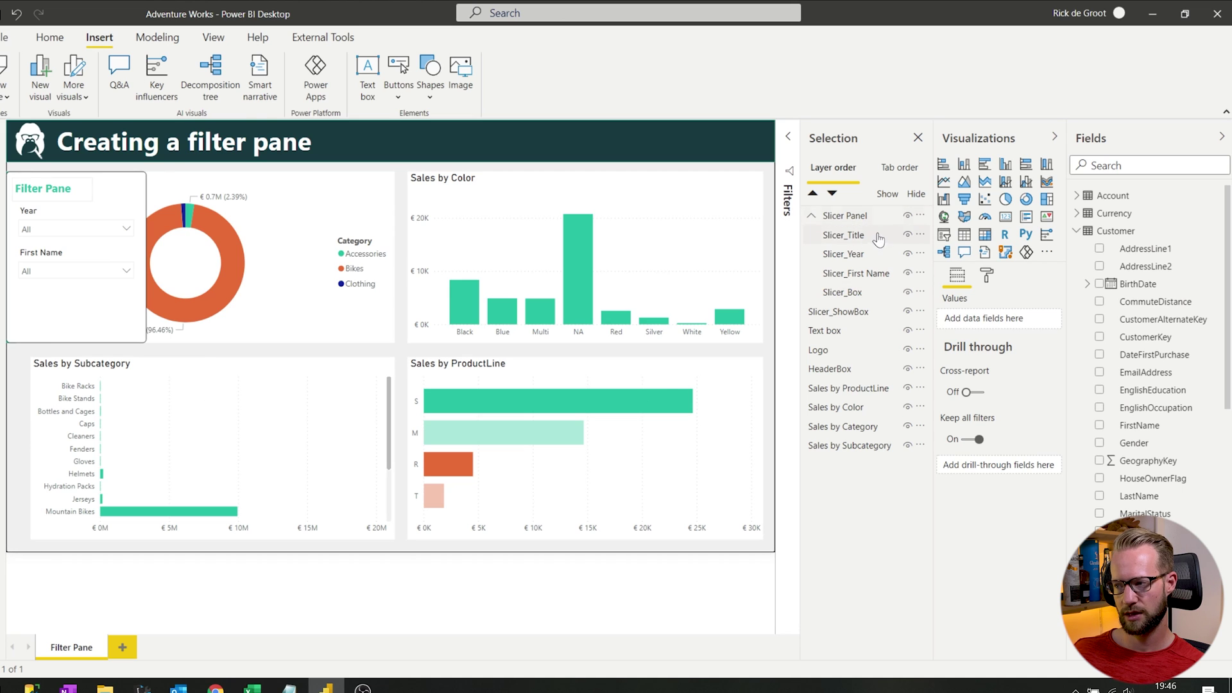
- Test hiding and reshowing the Slicer Panel group with both slicers in it
click(906, 217)
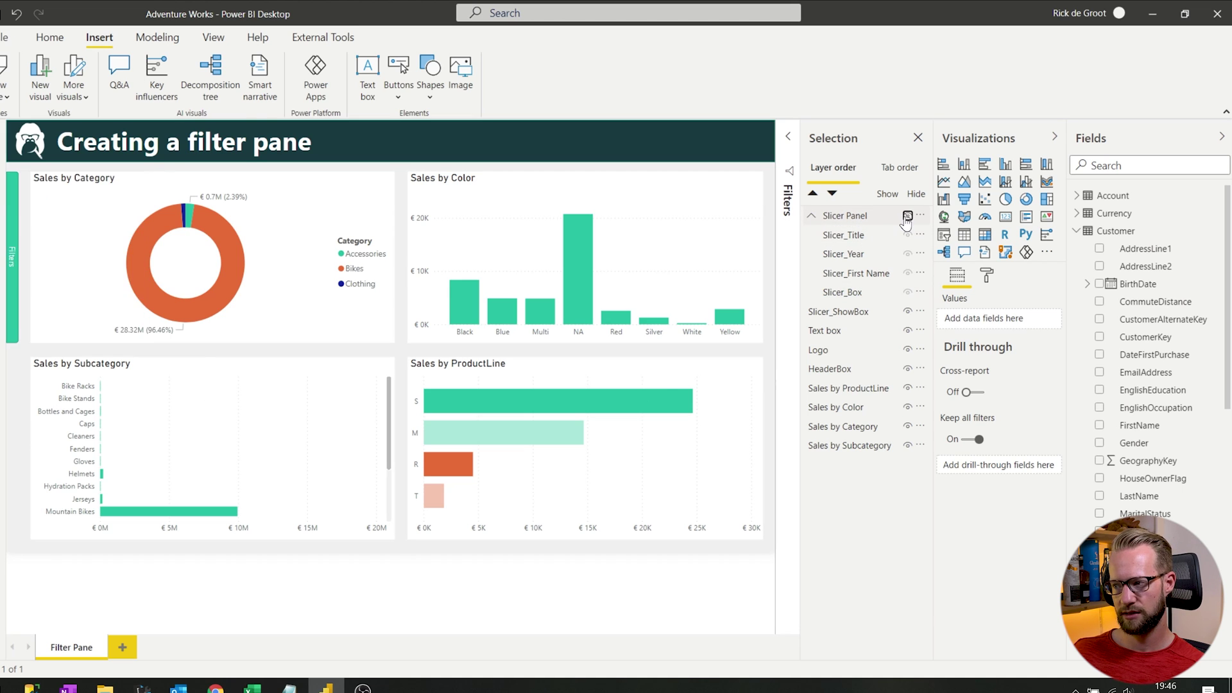
click(907, 217)
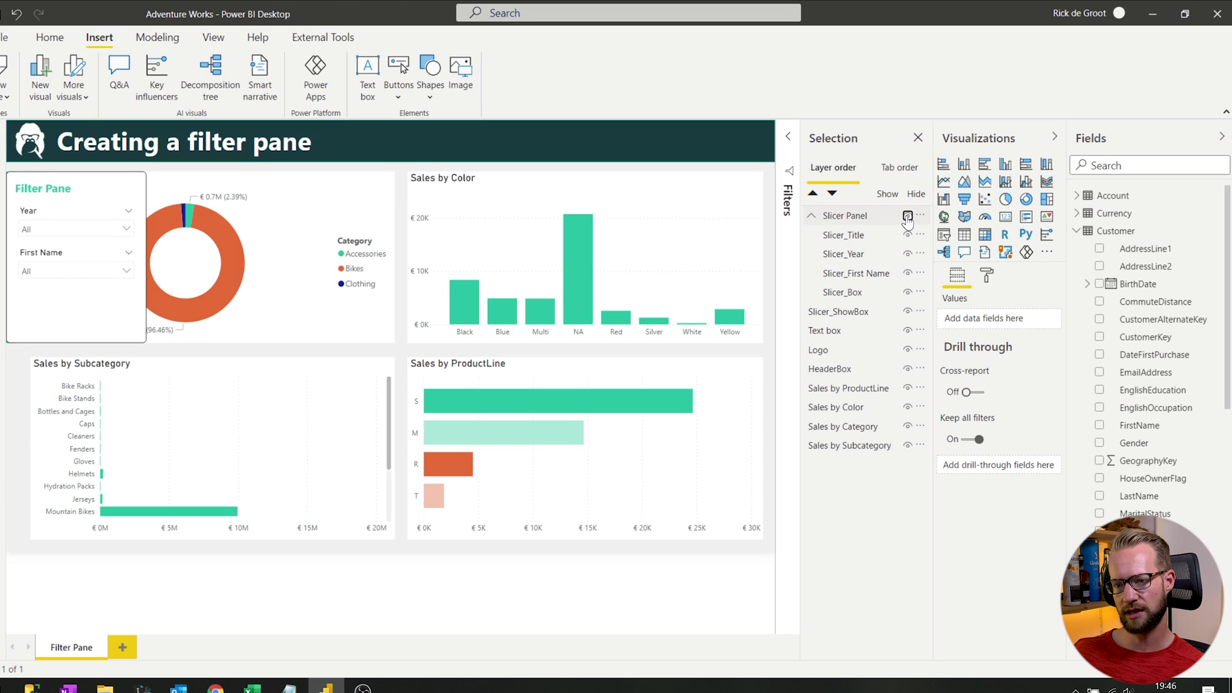
click(907, 216)
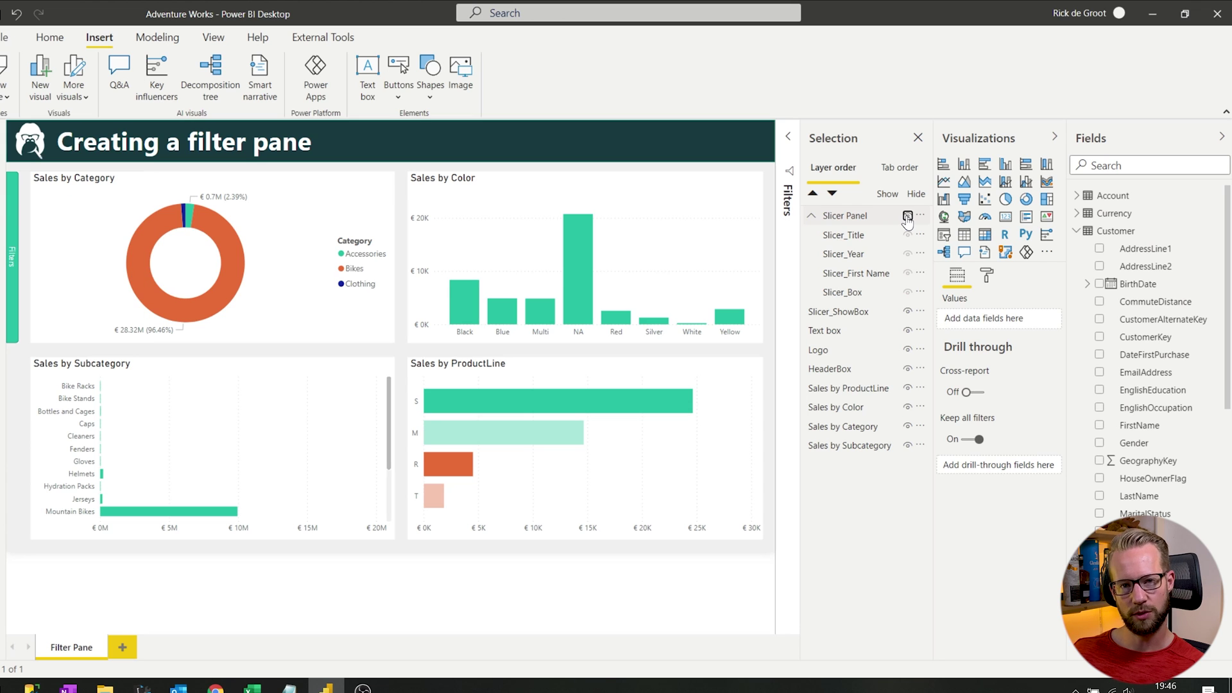
click(906, 217)
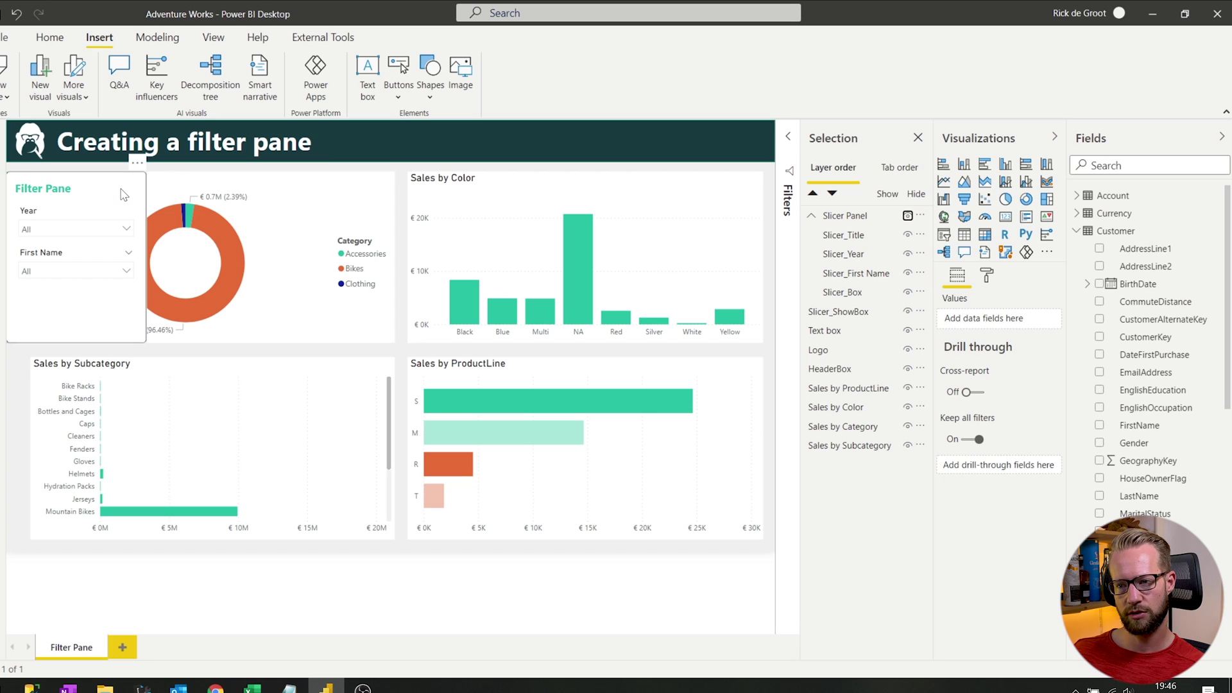
- Insert a Reset button, shrink it, and place it in the filter box's upper-right corner beside the Filter Pane title
click(430, 90)
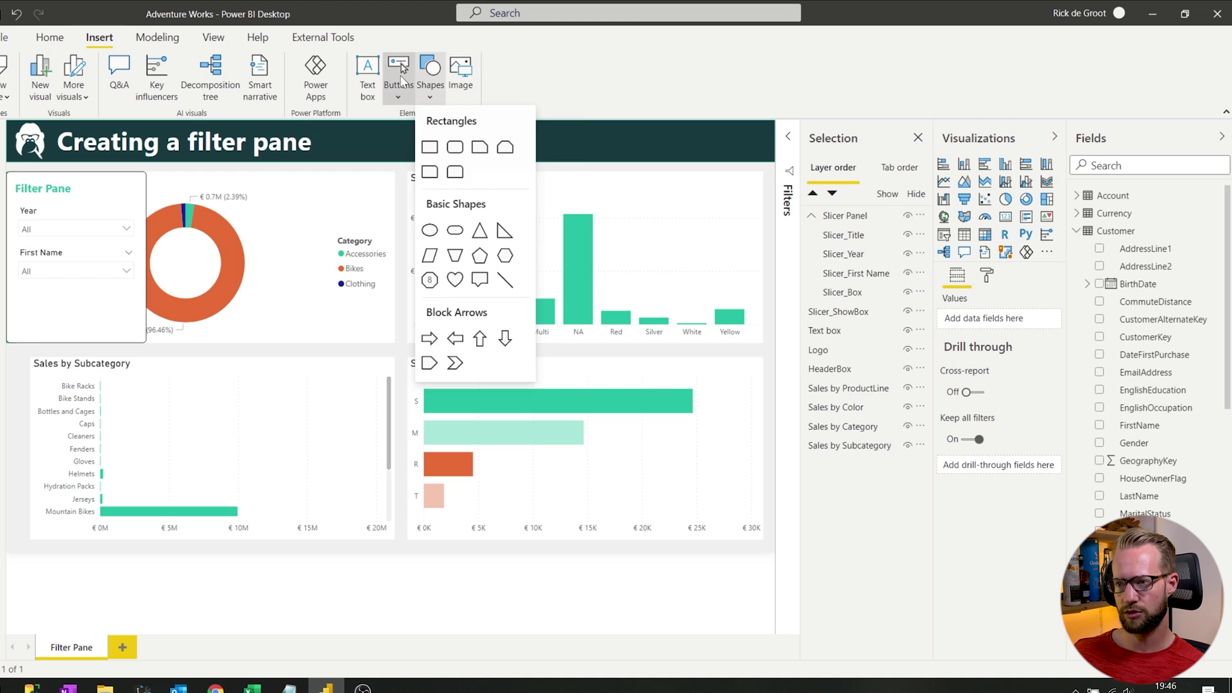
click(401, 78)
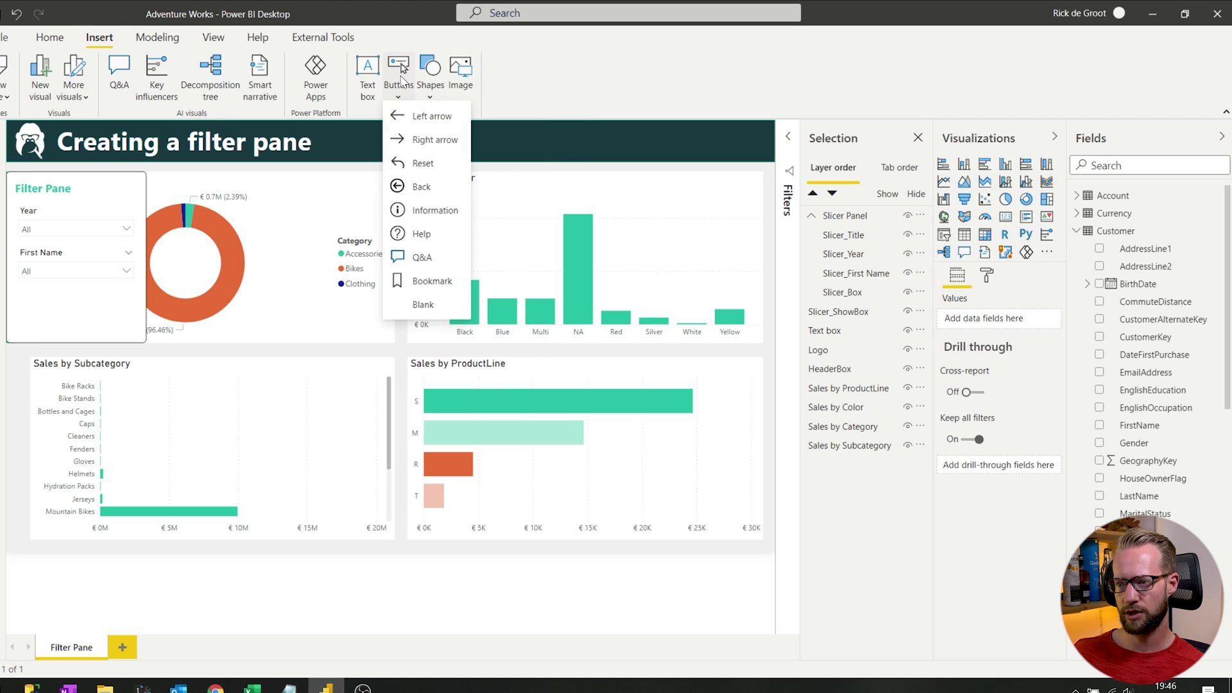
click(418, 172)
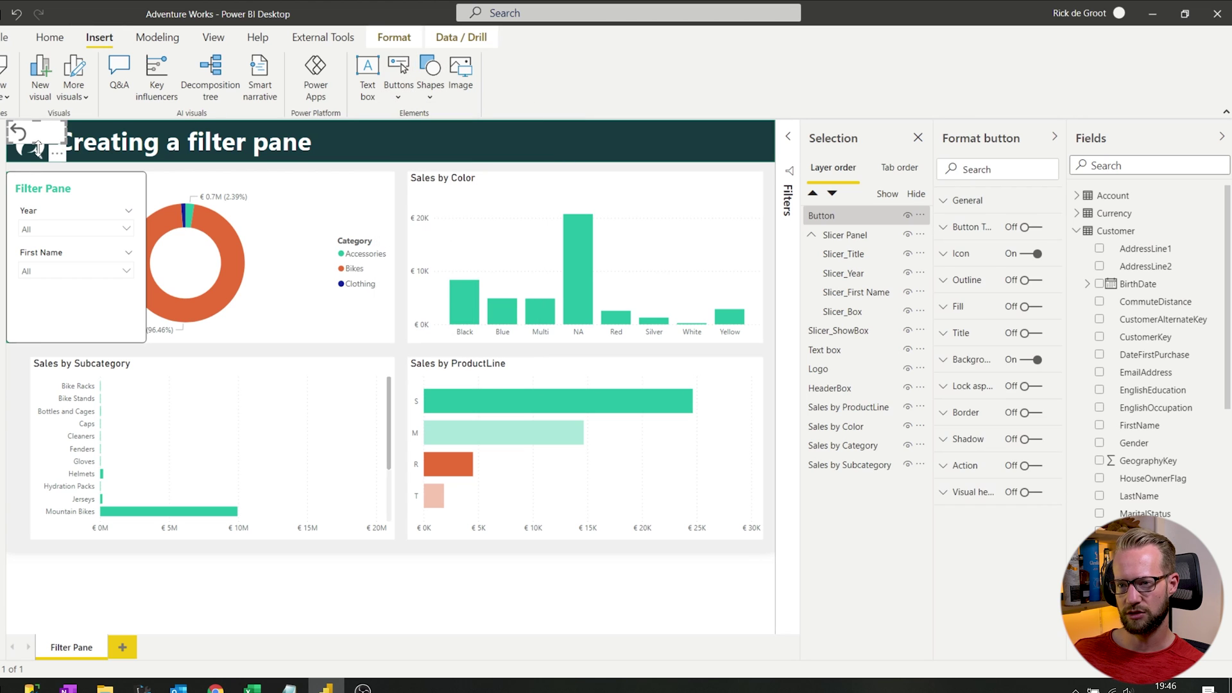
drag(59, 137, 128, 194)
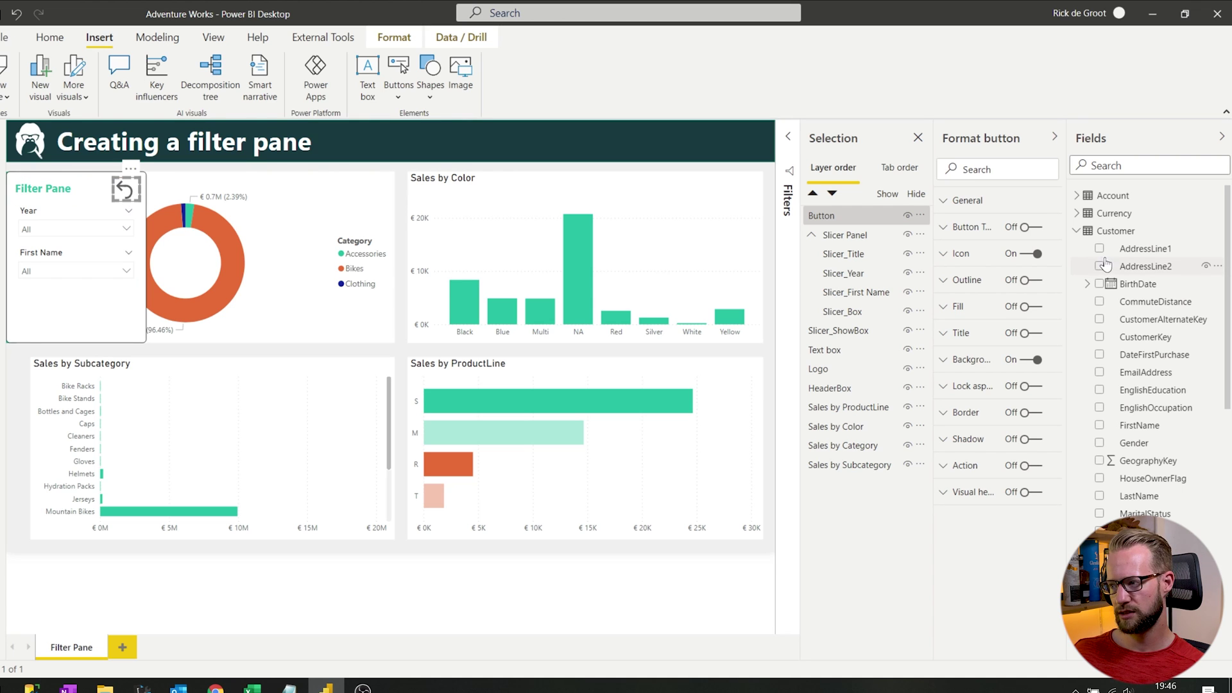
- Set the Reset button's icon line color to the theme green
click(980, 257)
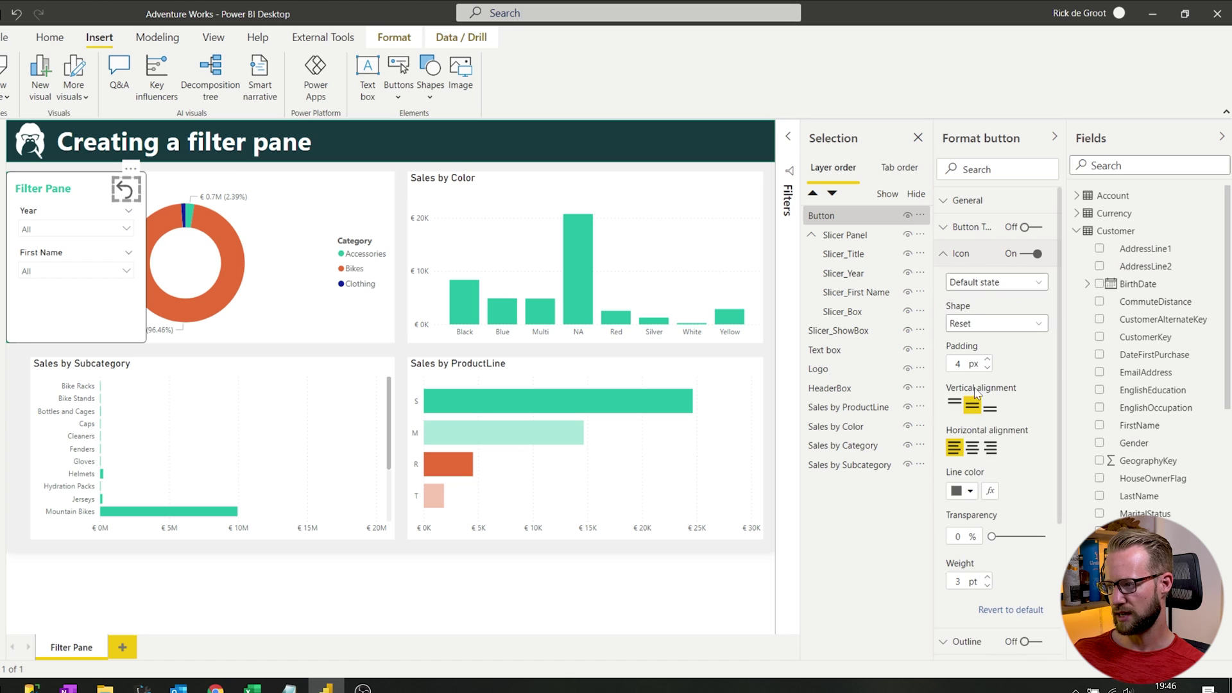
click(968, 493)
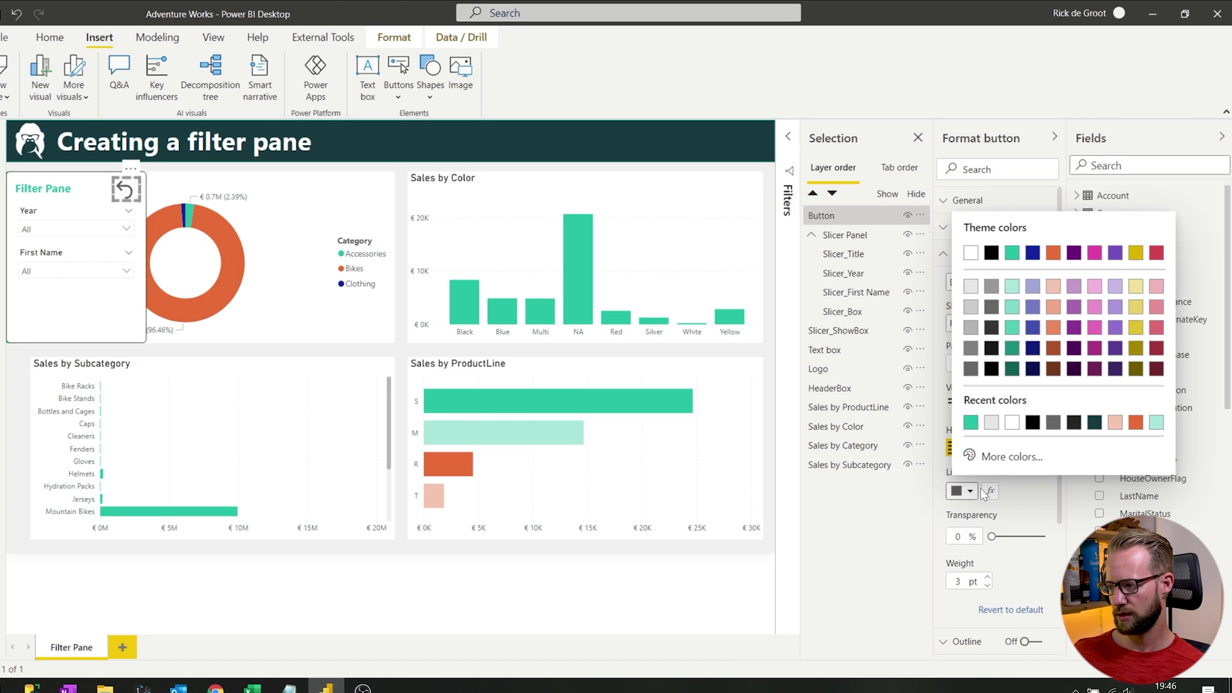
click(1012, 254)
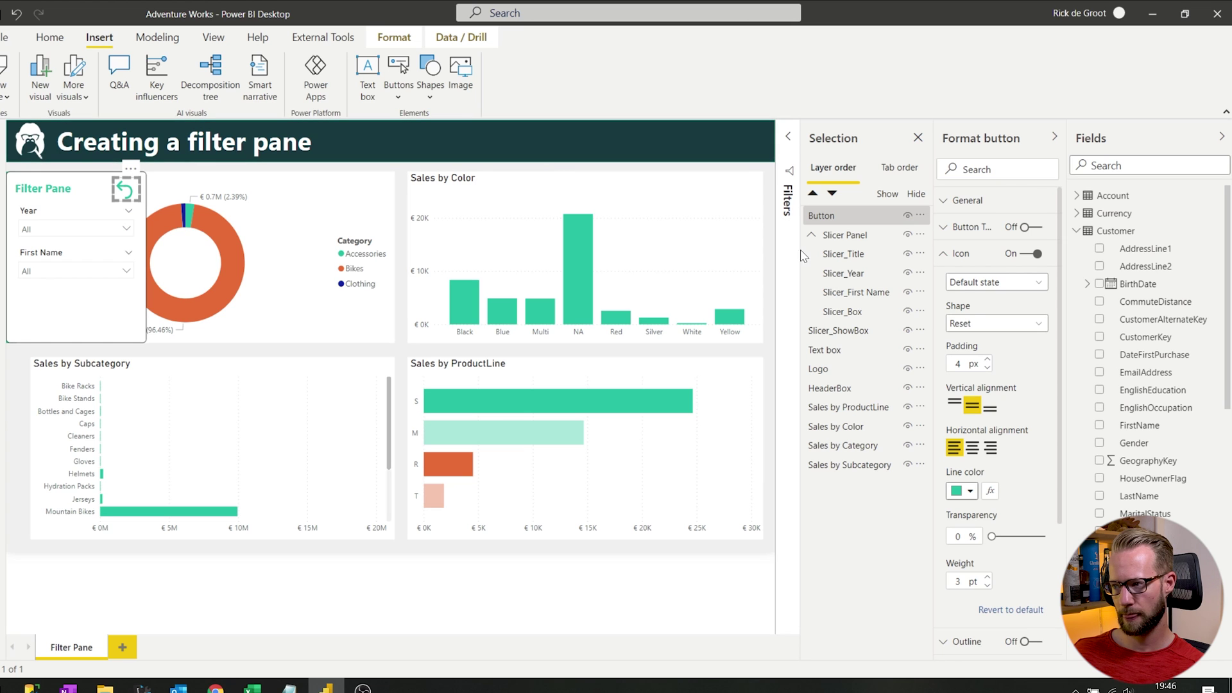
key(Escape)
- Rename the button's layer as Slicer_ReturnButton and move it into the Slicer Panel group, just below Slicer_Title
double_click(829, 221)
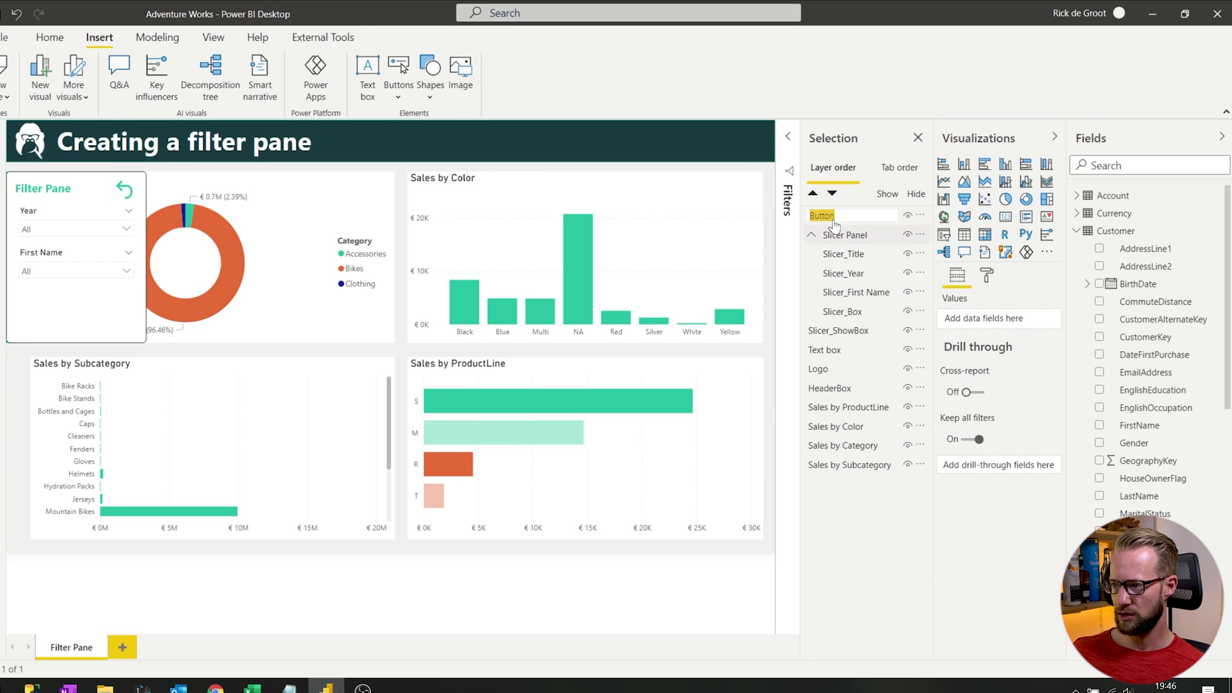
text(Slicer_)
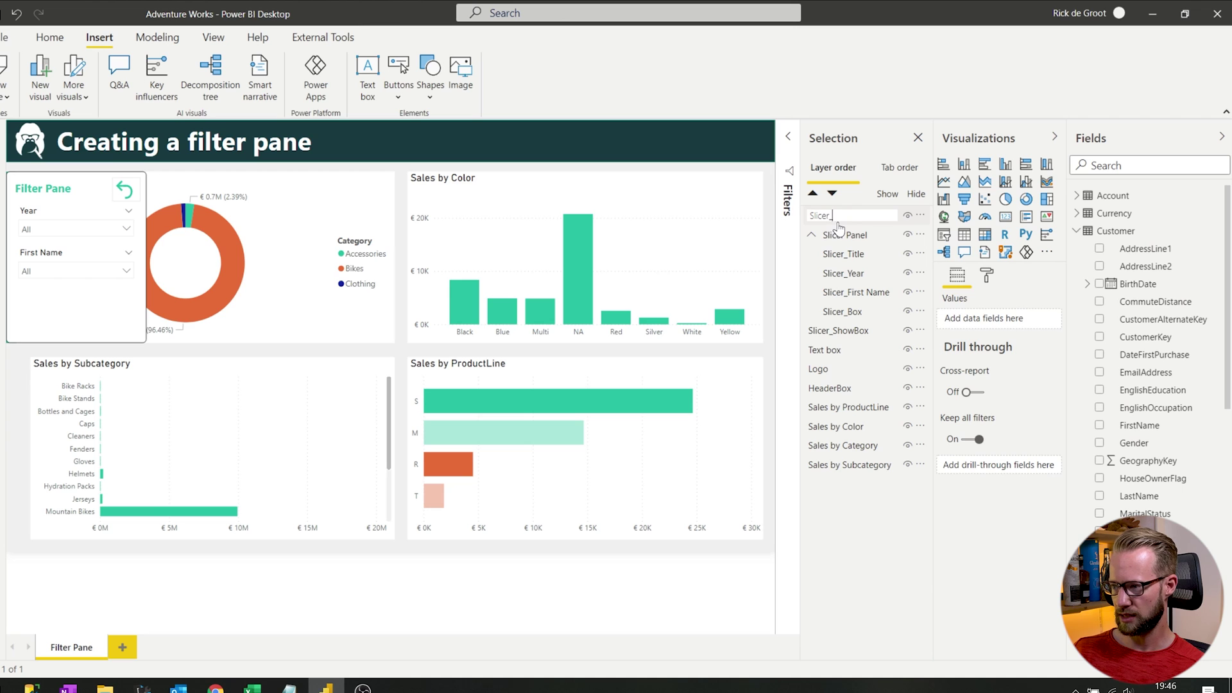
text(ReturnButton)
key(Return)
drag(860, 216, 865, 254)
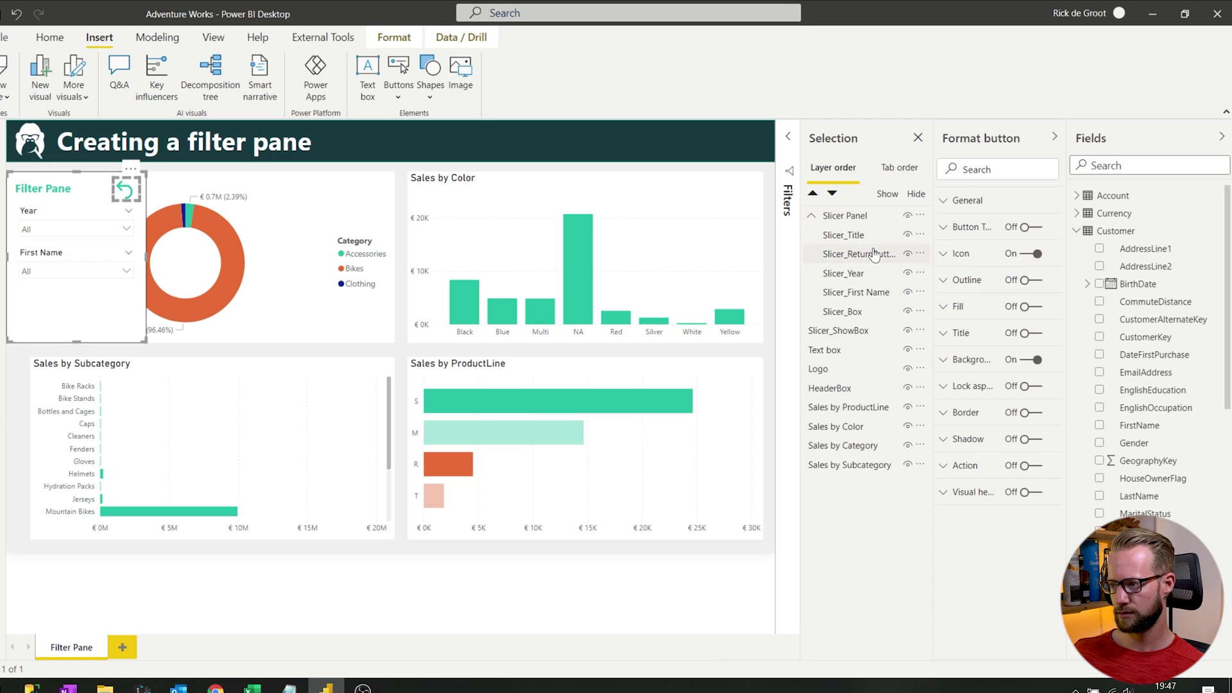
click(405, 173)
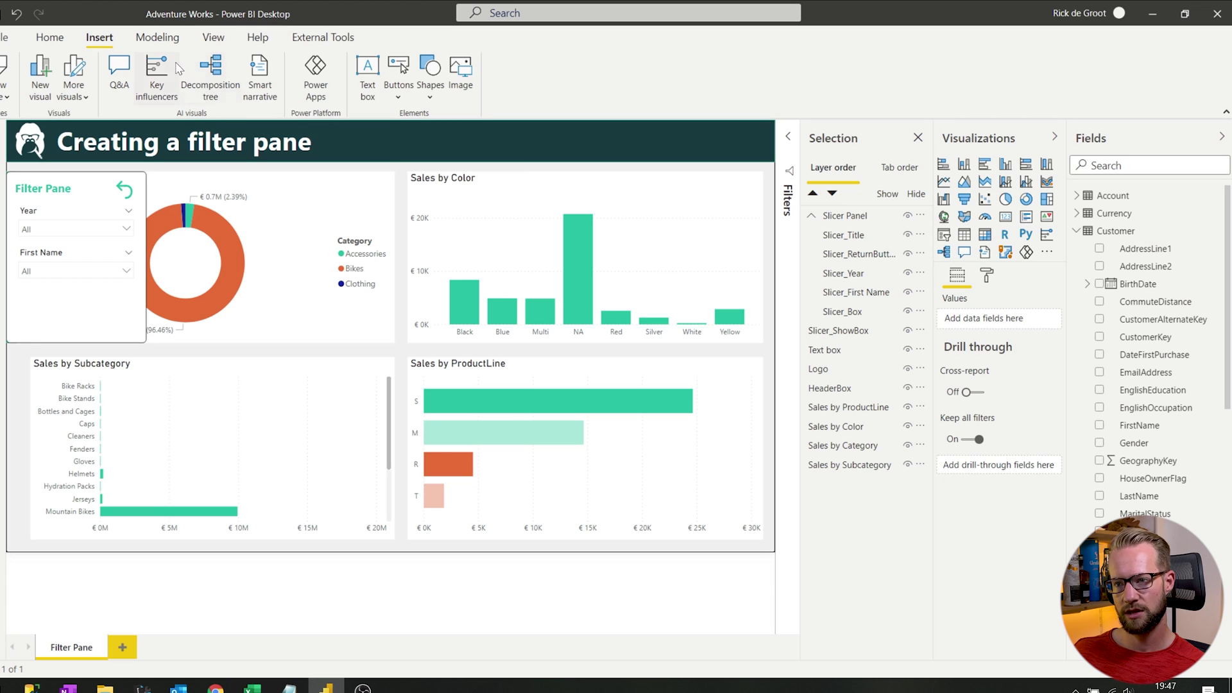
- Display the report's bookmarks and delete the old Page 2: Hide Slicers and Page 2: Show Slicers ones
click(213, 38)
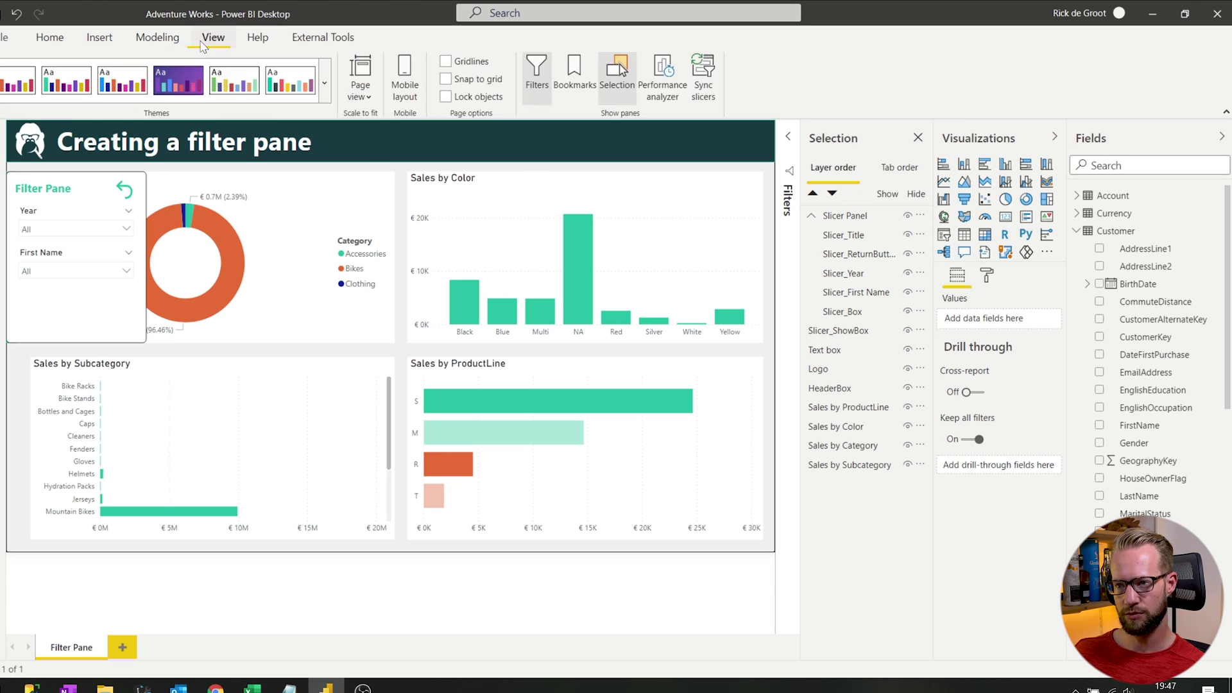
click(584, 90)
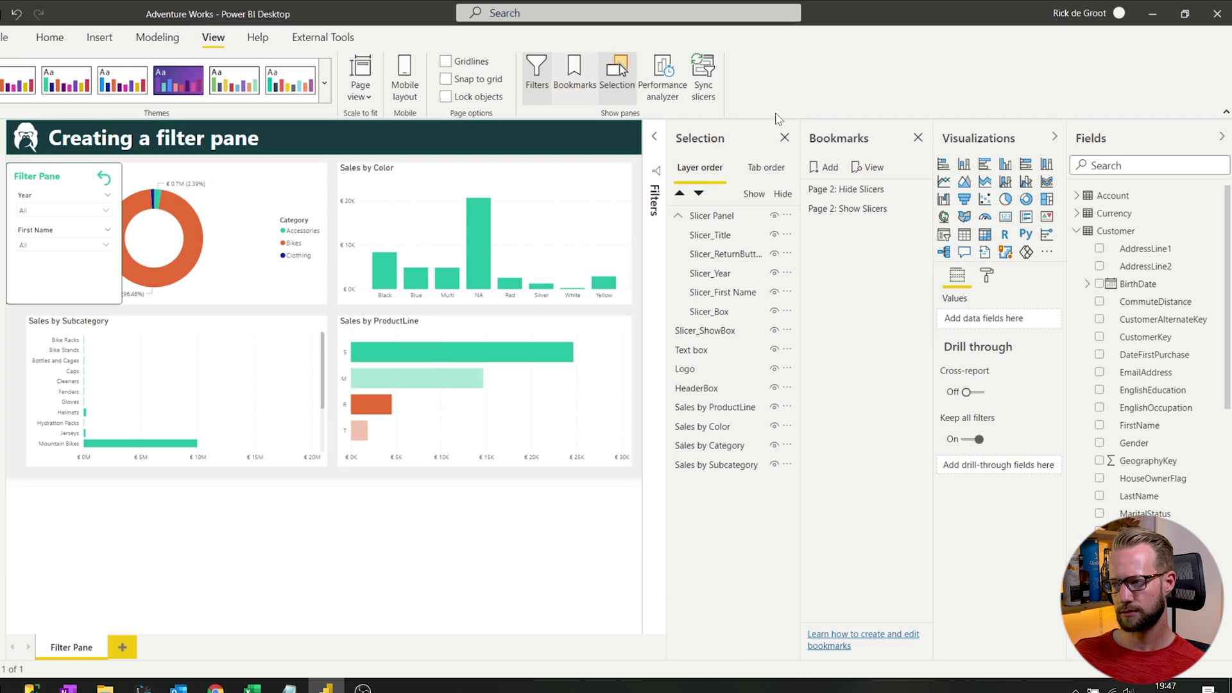
click(922, 190)
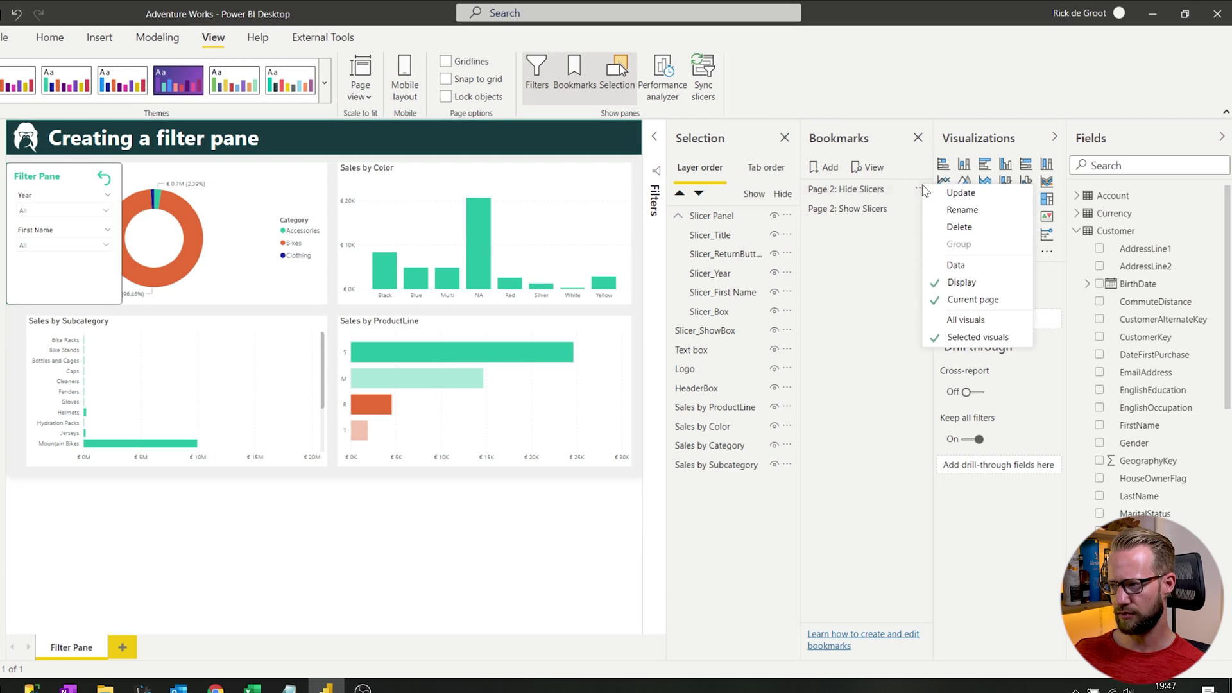
key(Escape)
click(920, 188)
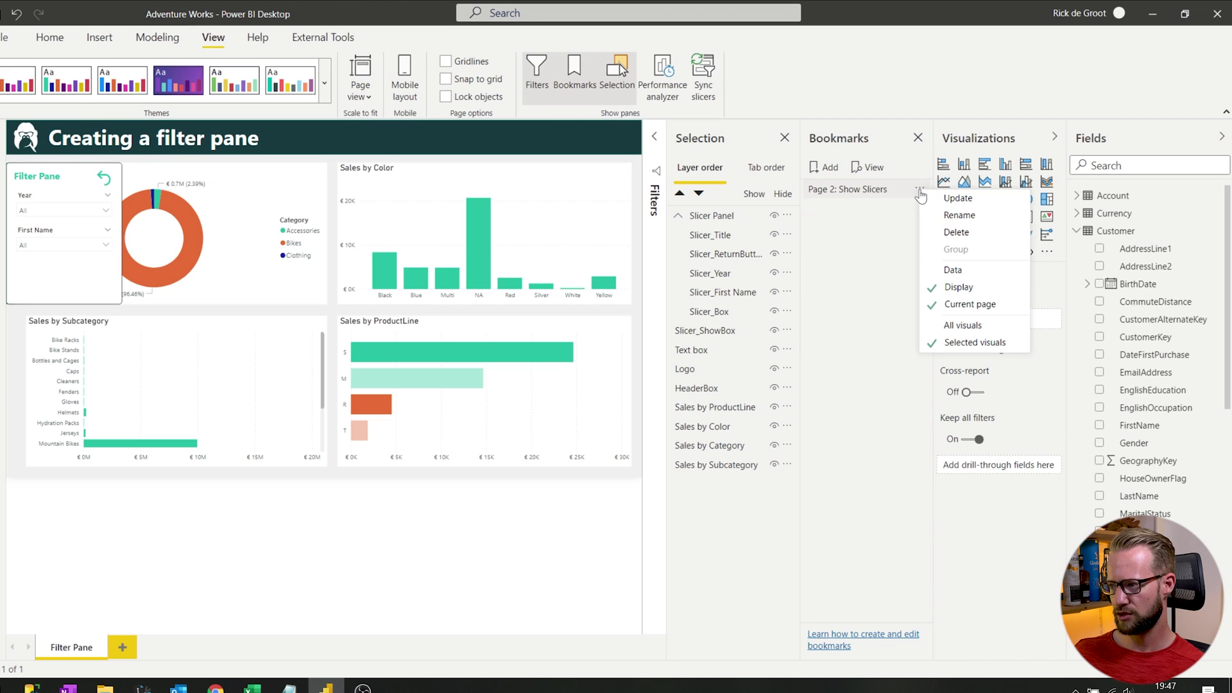
click(956, 233)
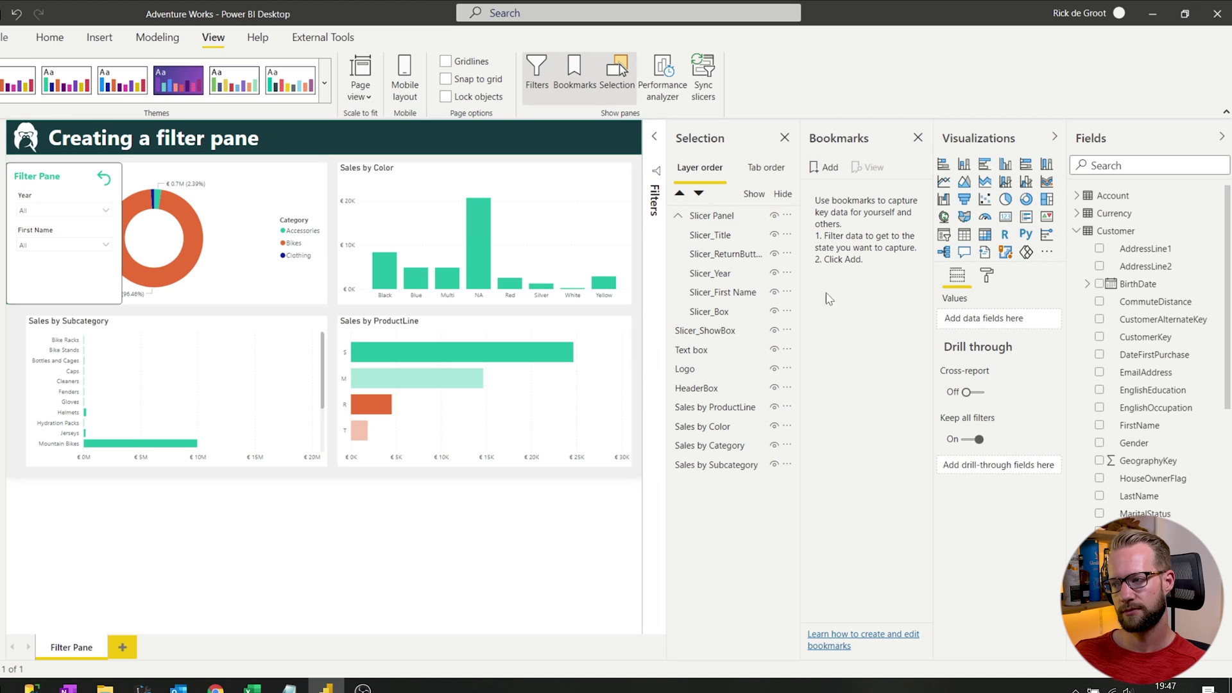
- Group the Slicer Panel group with Slicer_ShowBox and rename the new group as Slicers
click(679, 217)
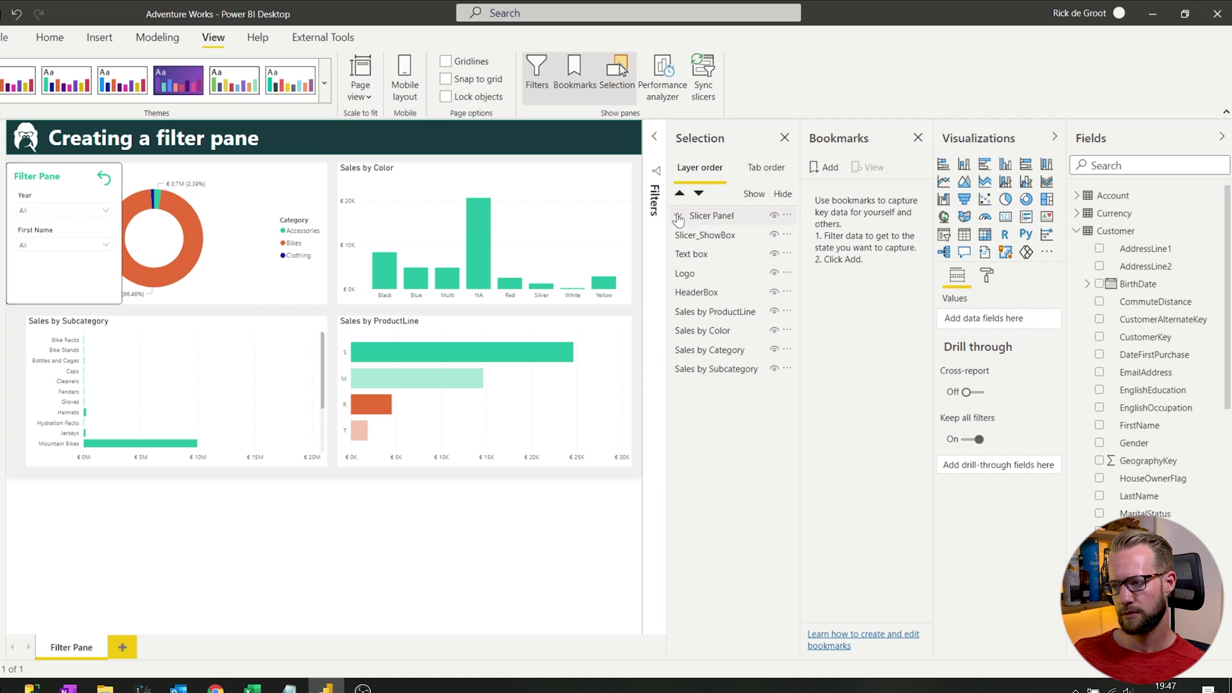
click(730, 221)
click(729, 233)
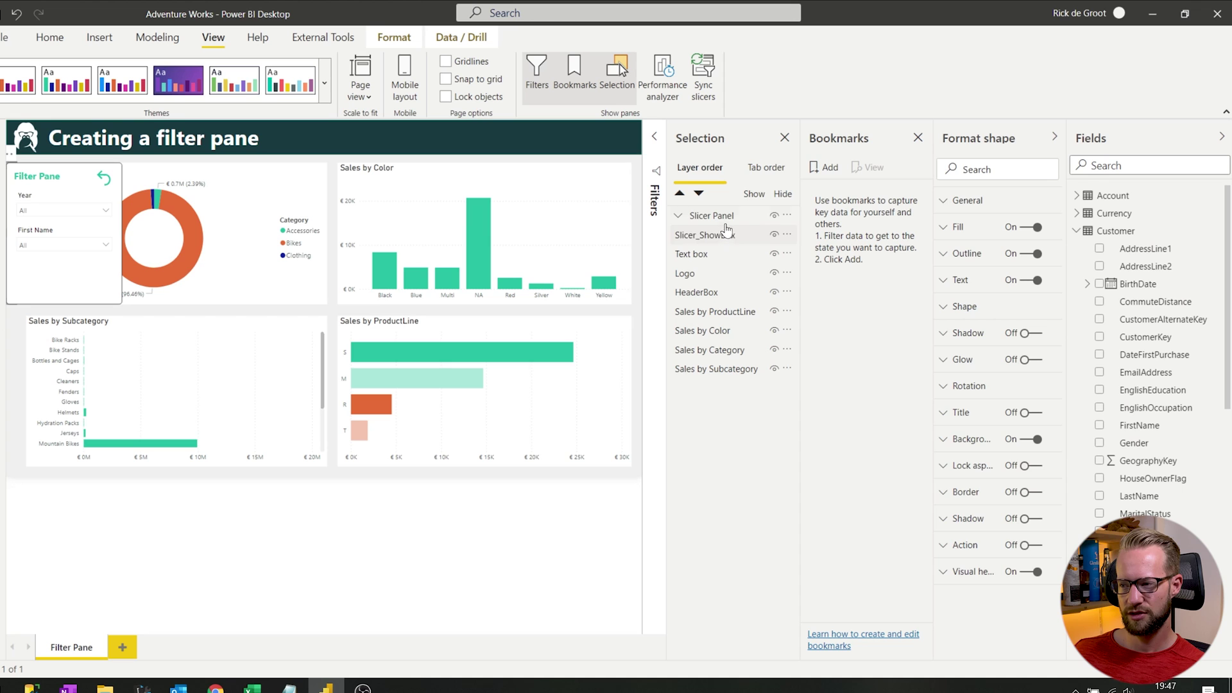
click(725, 225)
click(787, 216)
mouse_move(828, 225)
click(933, 231)
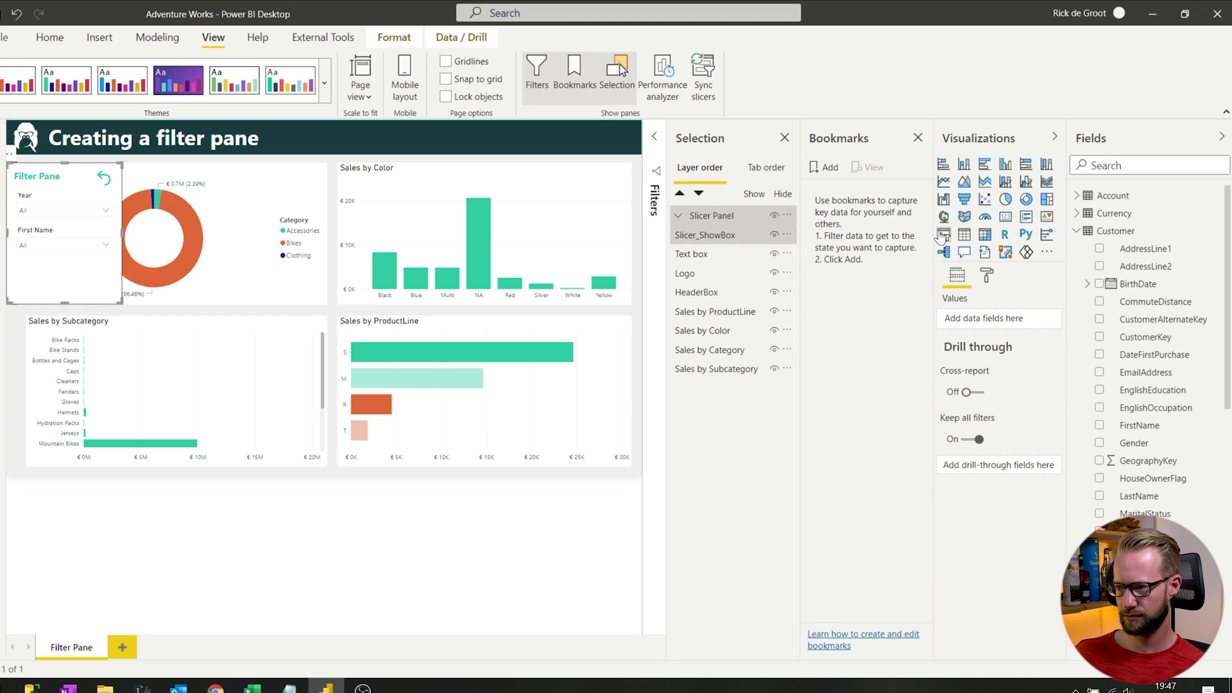
double_click(693, 217)
text(Sl)
key(Return)
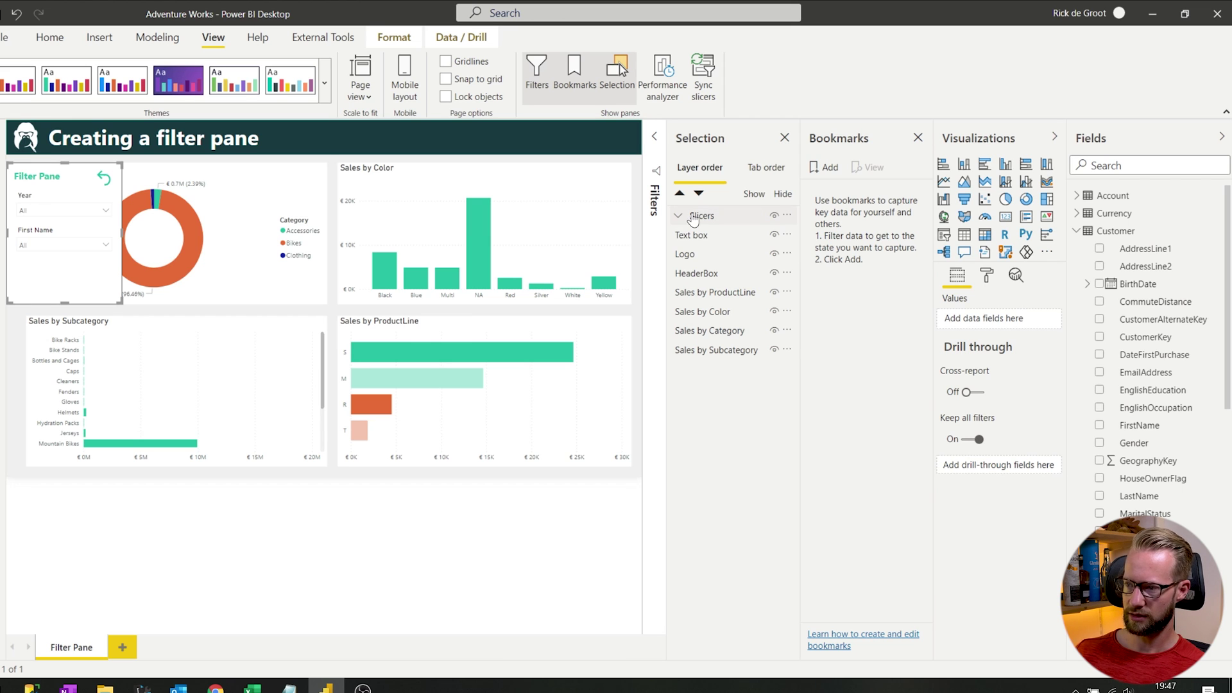
- Expand the Slicers group and hide Slicer_ShowBox, leaving the Slicer Panel shown
click(679, 216)
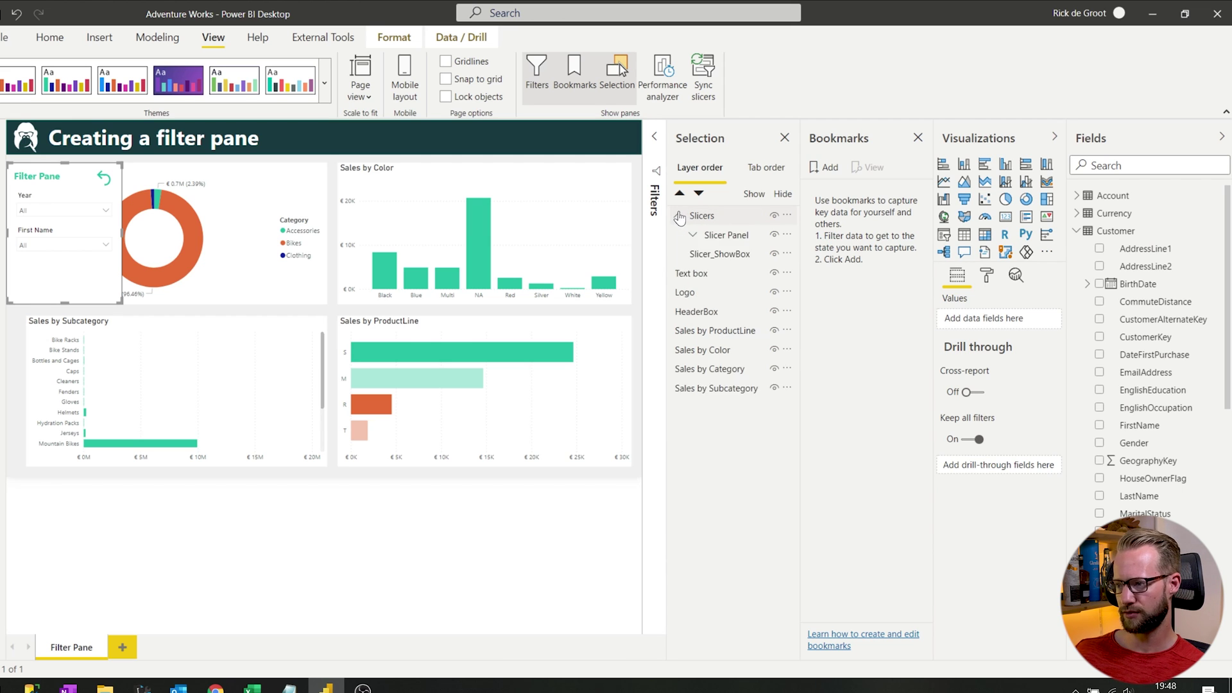
click(731, 243)
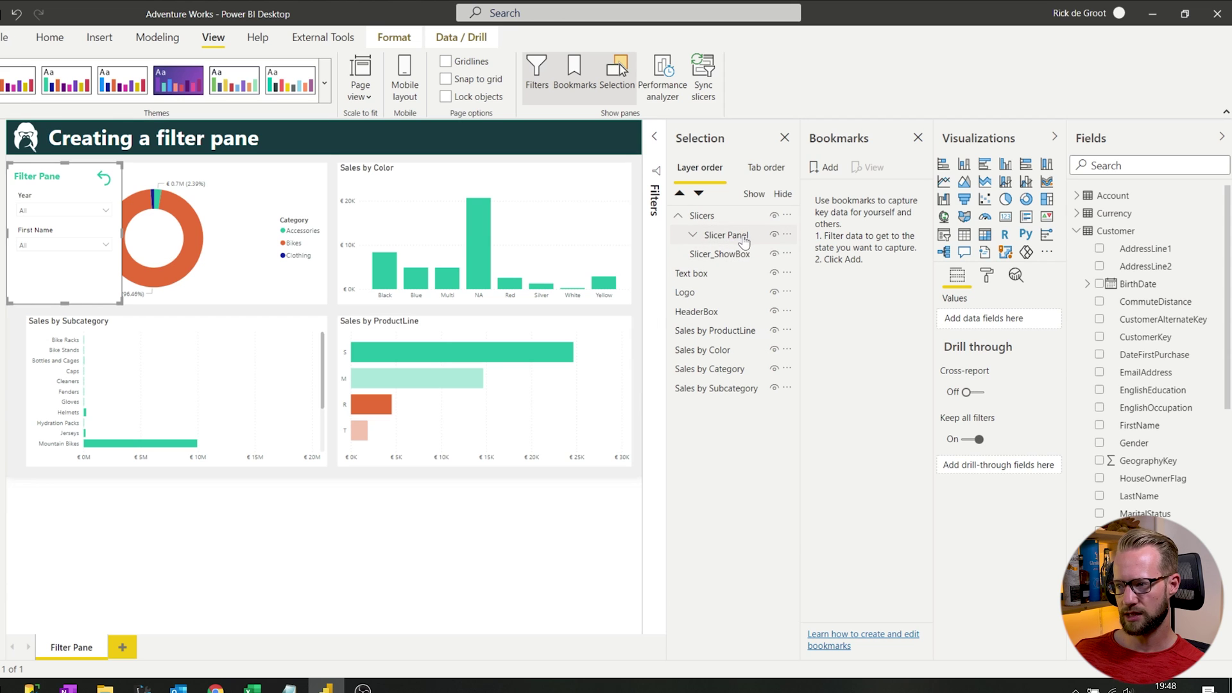
click(740, 259)
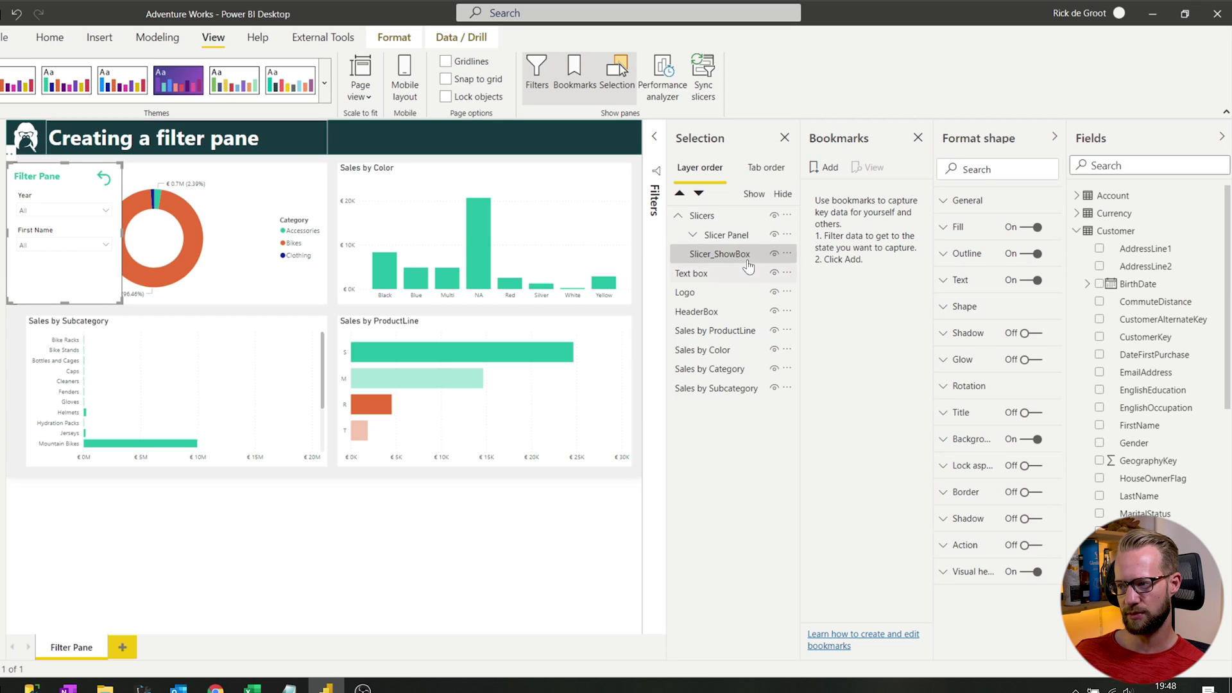
click(775, 255)
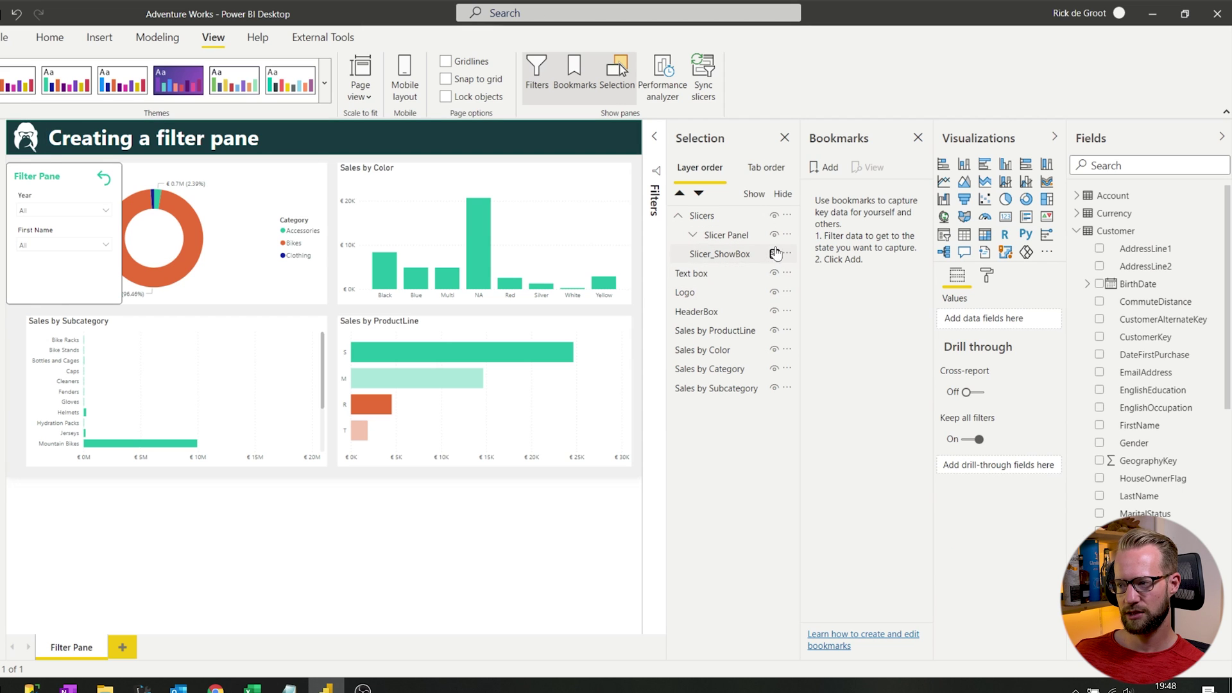
- With Slicer Panel and Slicer_ShowBox both selected, add a bookmark named Filter Pane: Show Slicers
click(749, 243)
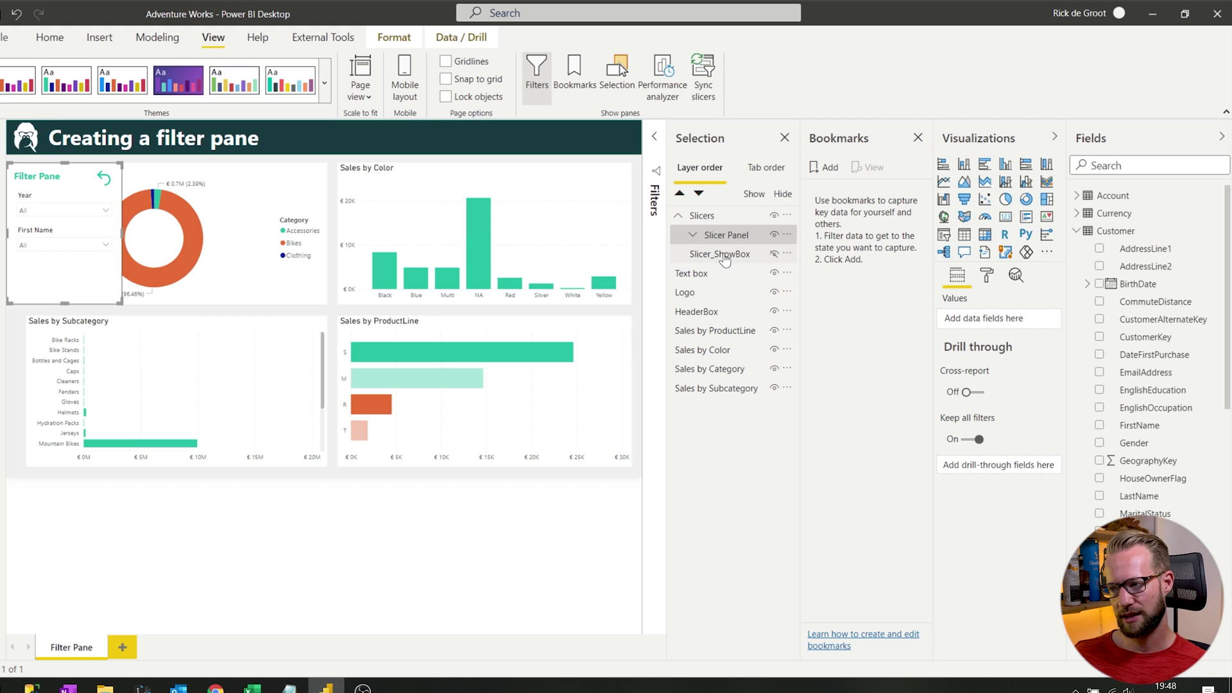
ctrl+click(723, 256)
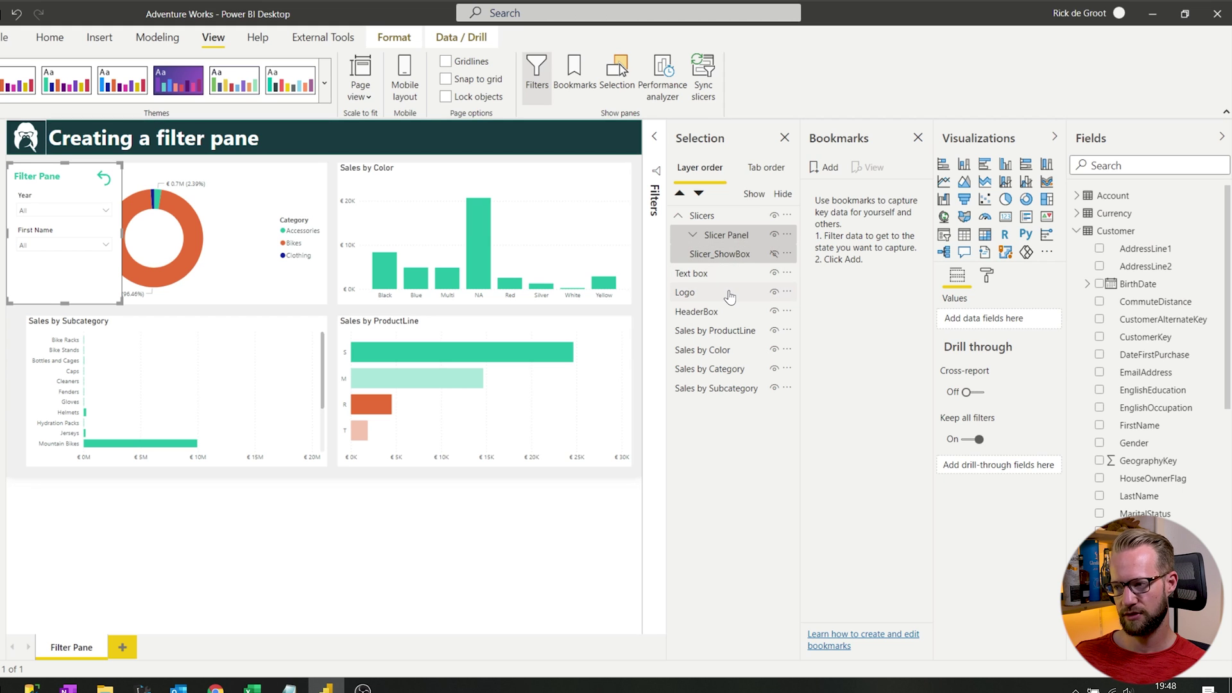
ctrl+click(728, 255)
ctrl+click(727, 256)
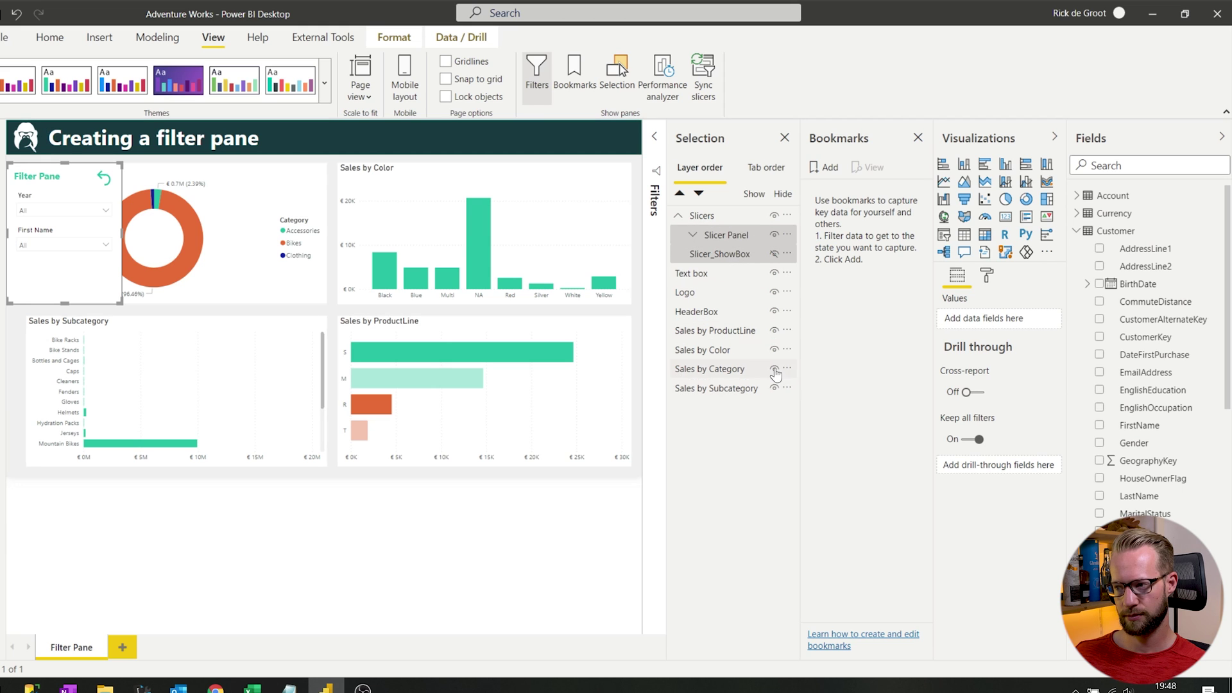
click(827, 170)
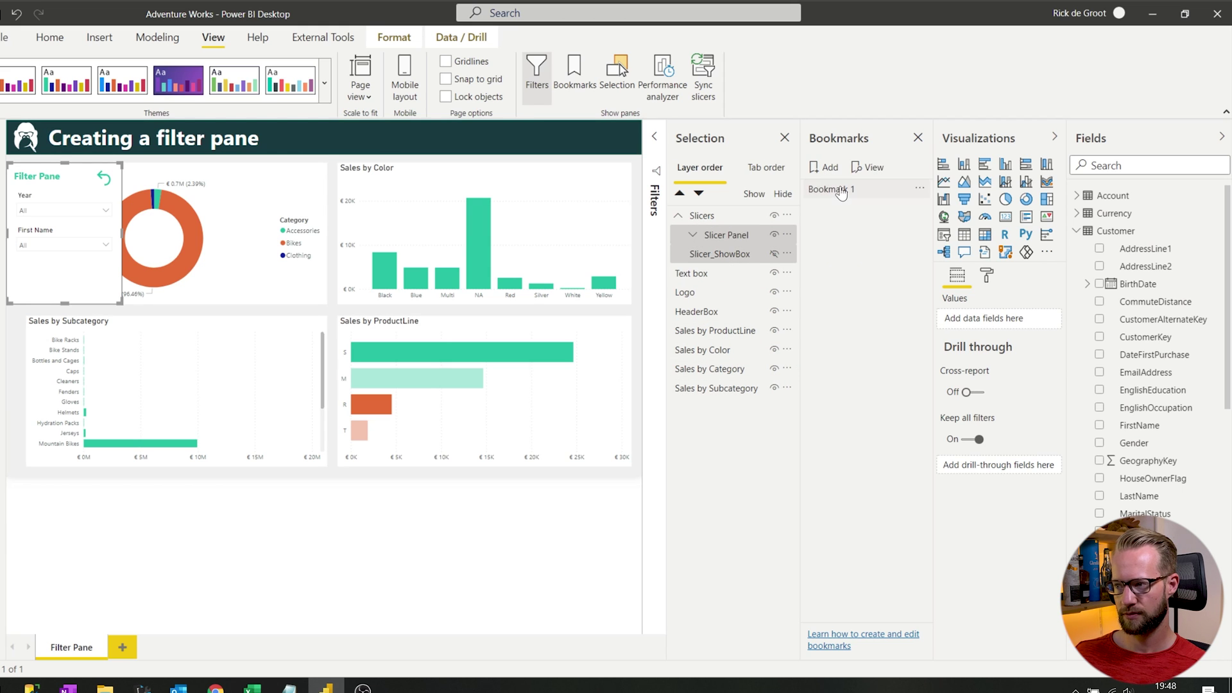
double_click(834, 190)
text(Filter Pane: Show)
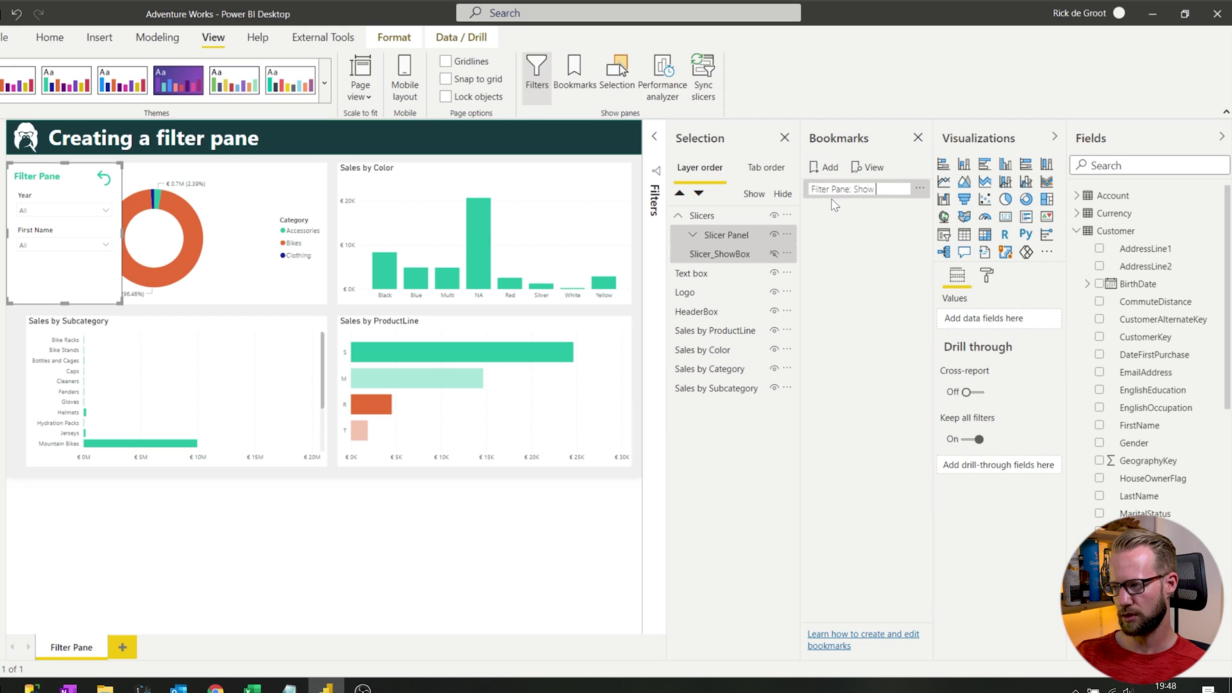
text(s)
key(Return)
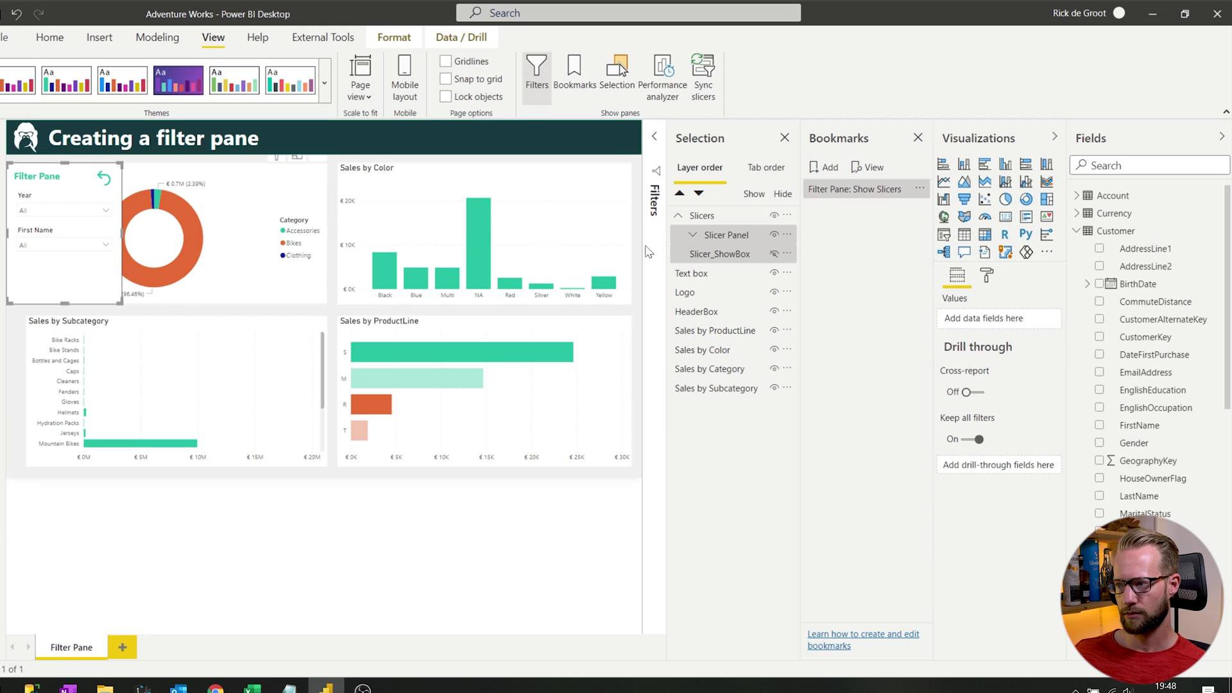
- Test the Filter Pane: Show Slicers bookmark by hiding the Slicer Panel and applying the bookmark
click(756, 255)
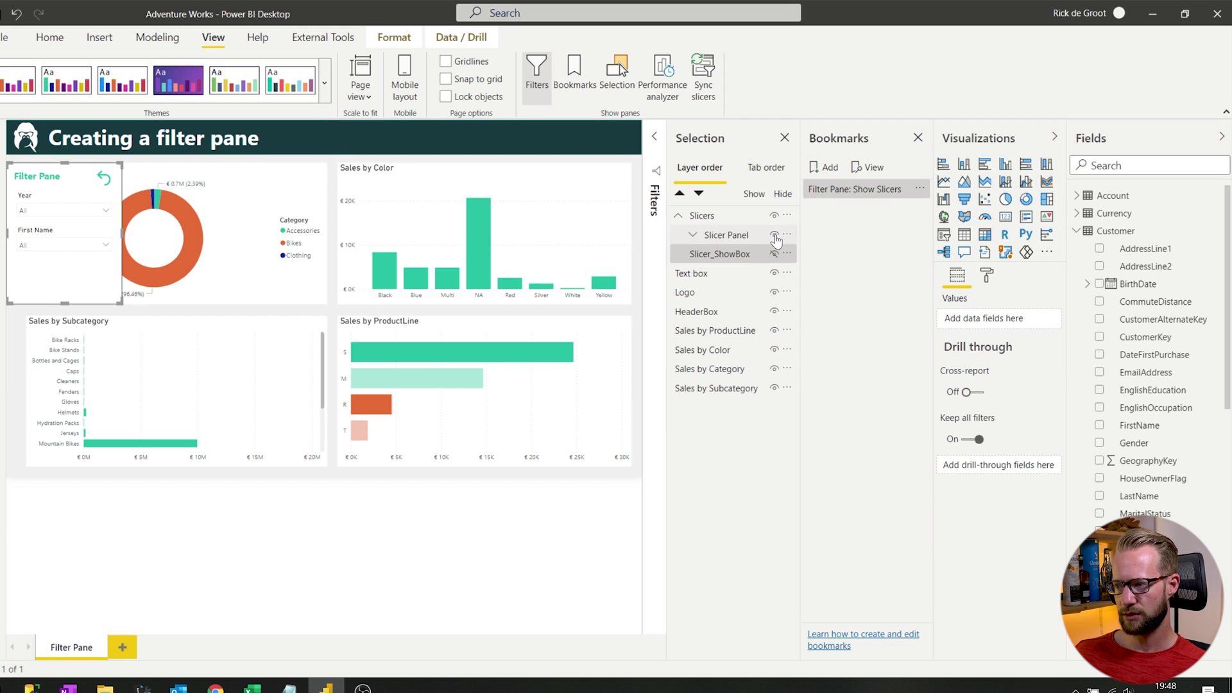
click(774, 237)
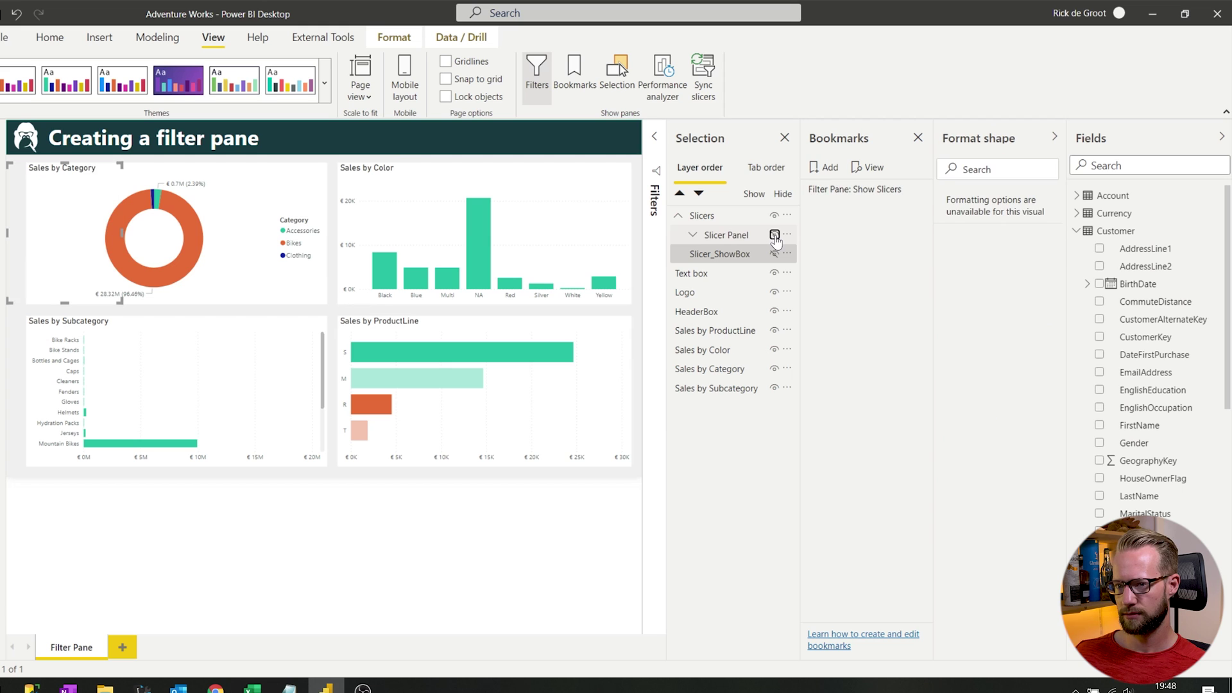
click(861, 191)
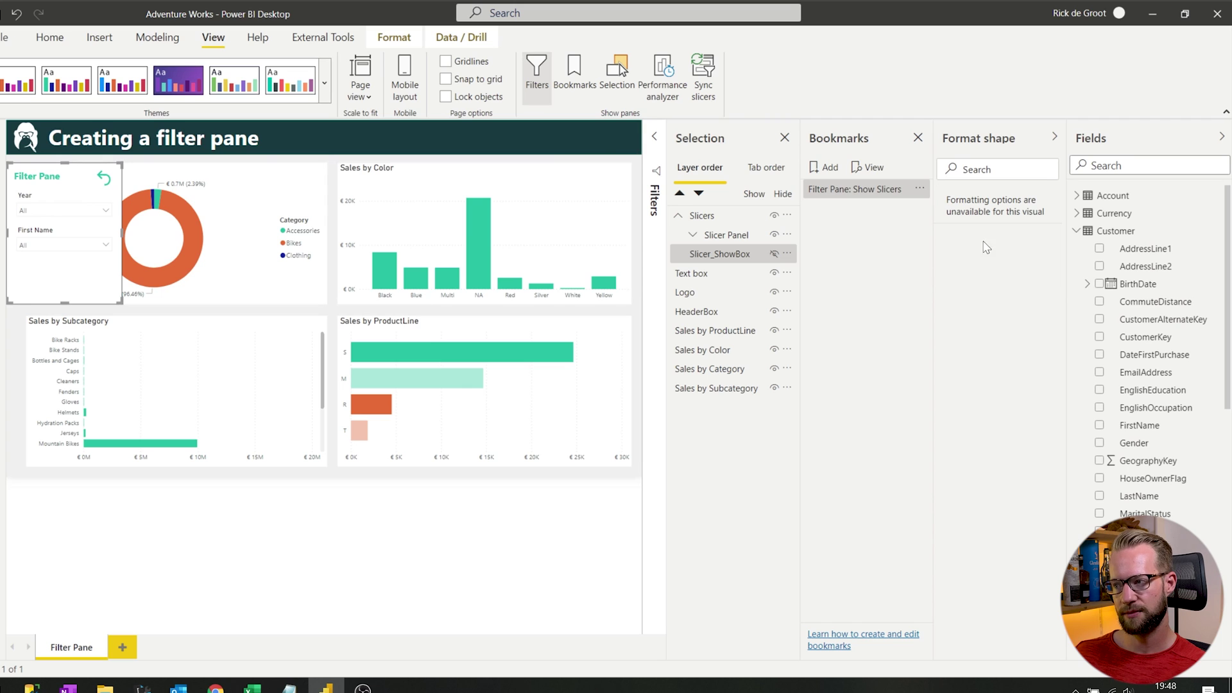
- Limit the Filter Pane: Show Slicers bookmark to selected visuals and exclude Data from it
click(919, 191)
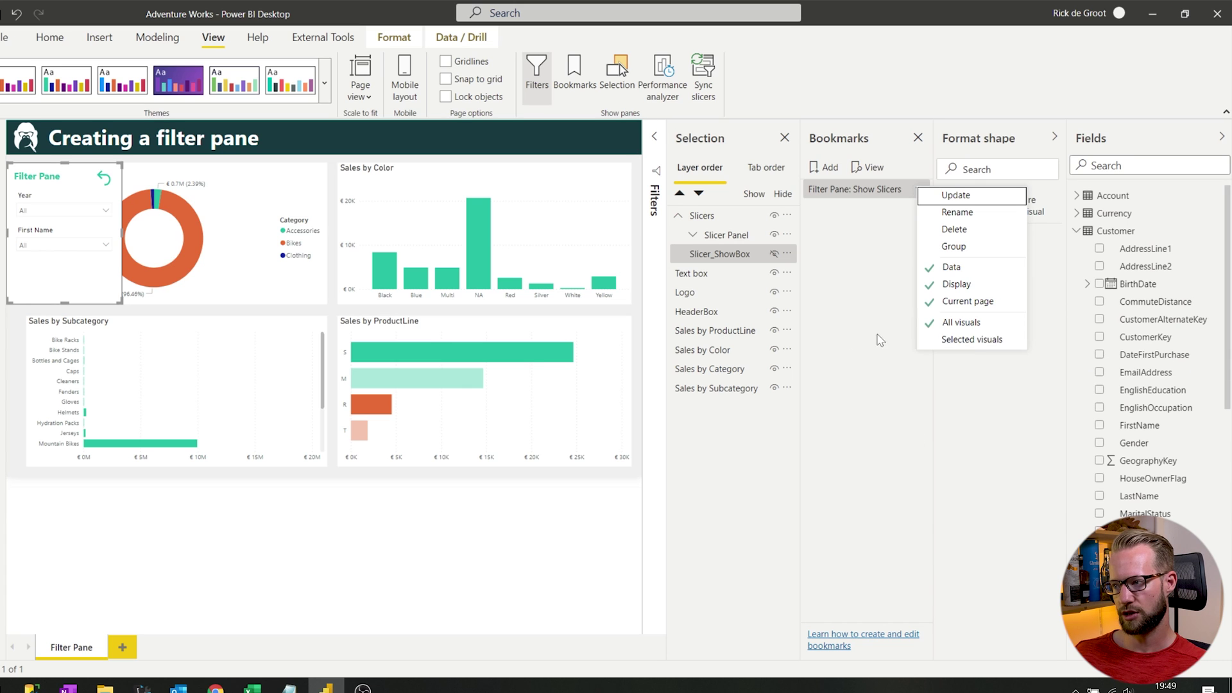
click(972, 340)
click(920, 191)
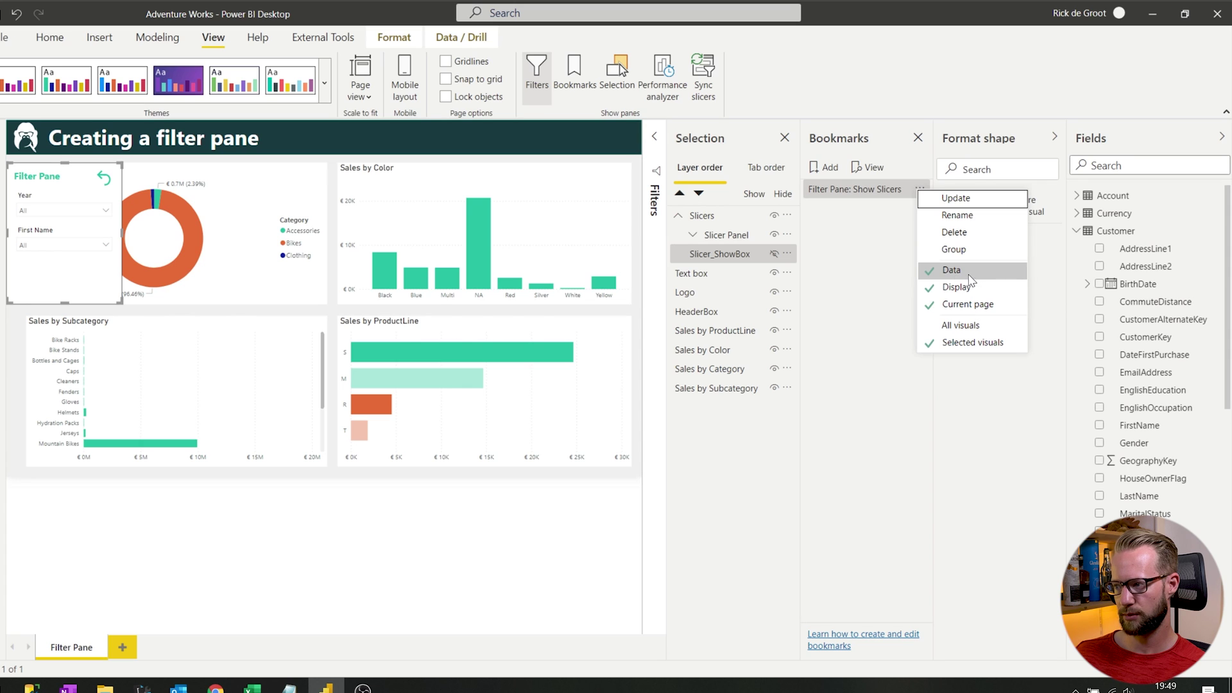
click(969, 275)
click(911, 192)
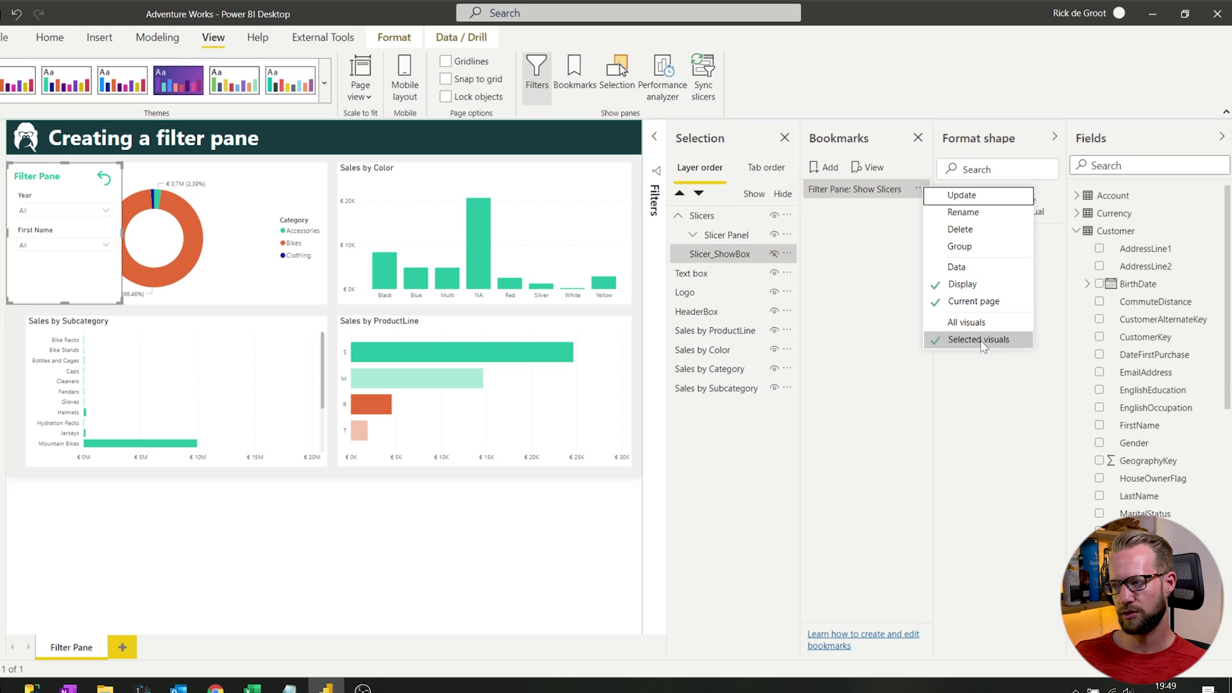
- Hide the Slicer Panel group and show Slicer_ShowBox for the collapsed state of the filter pane
click(730, 254)
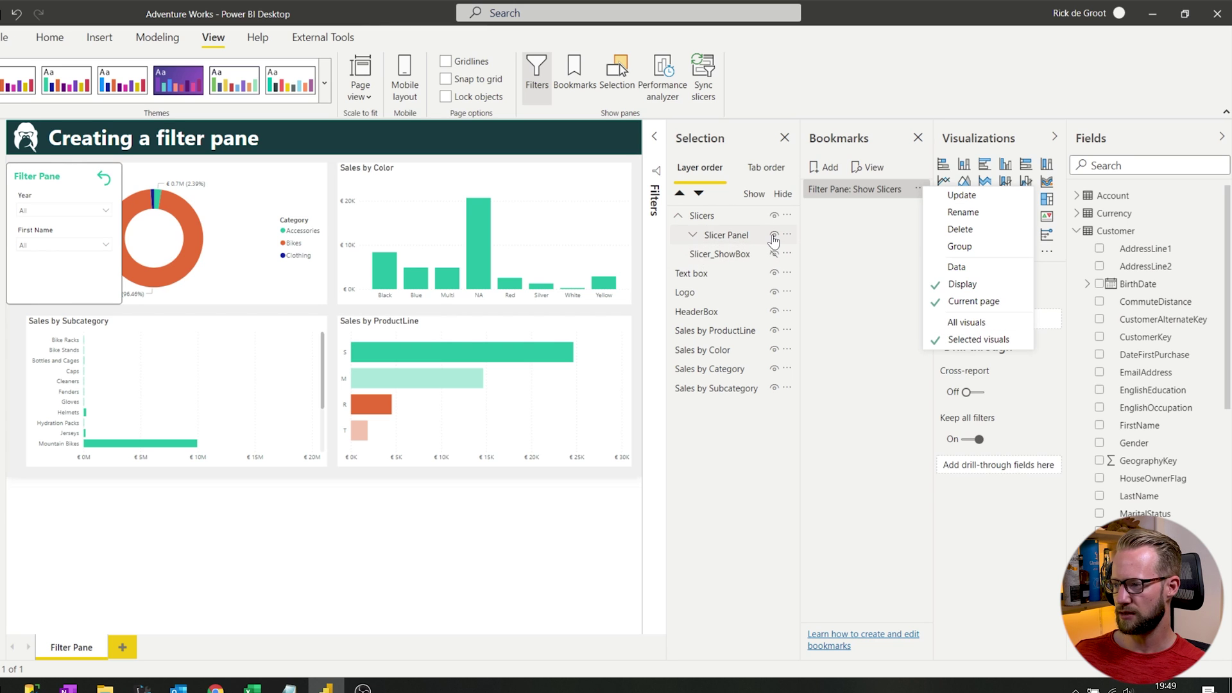
click(775, 235)
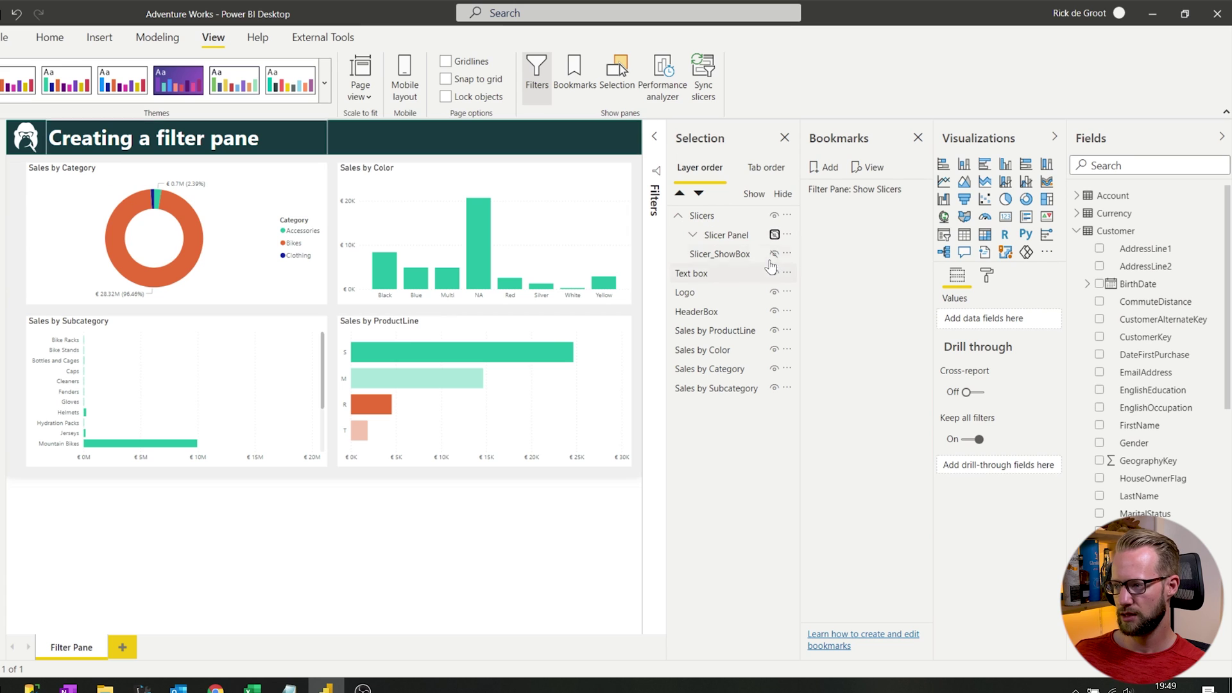
click(774, 255)
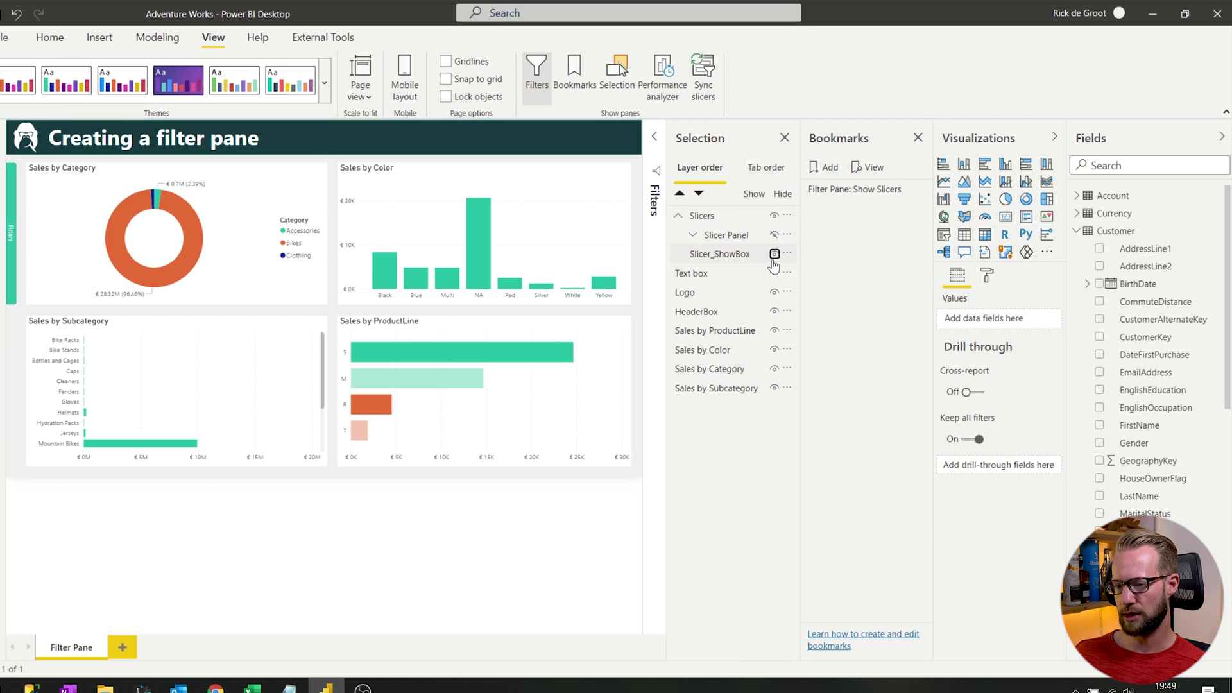
- With Slicer Panel and Slicer_ShowBox both selected, add a bookmark named Filter Pane: Hide Slicers
click(739, 256)
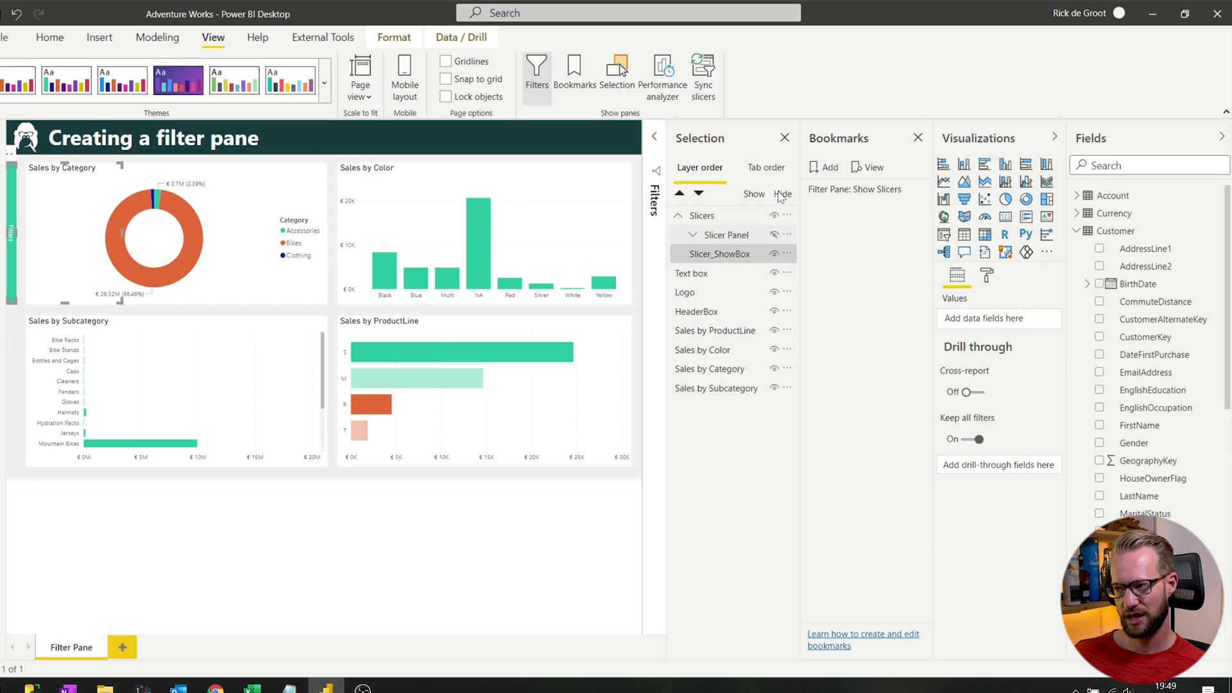
click(825, 168)
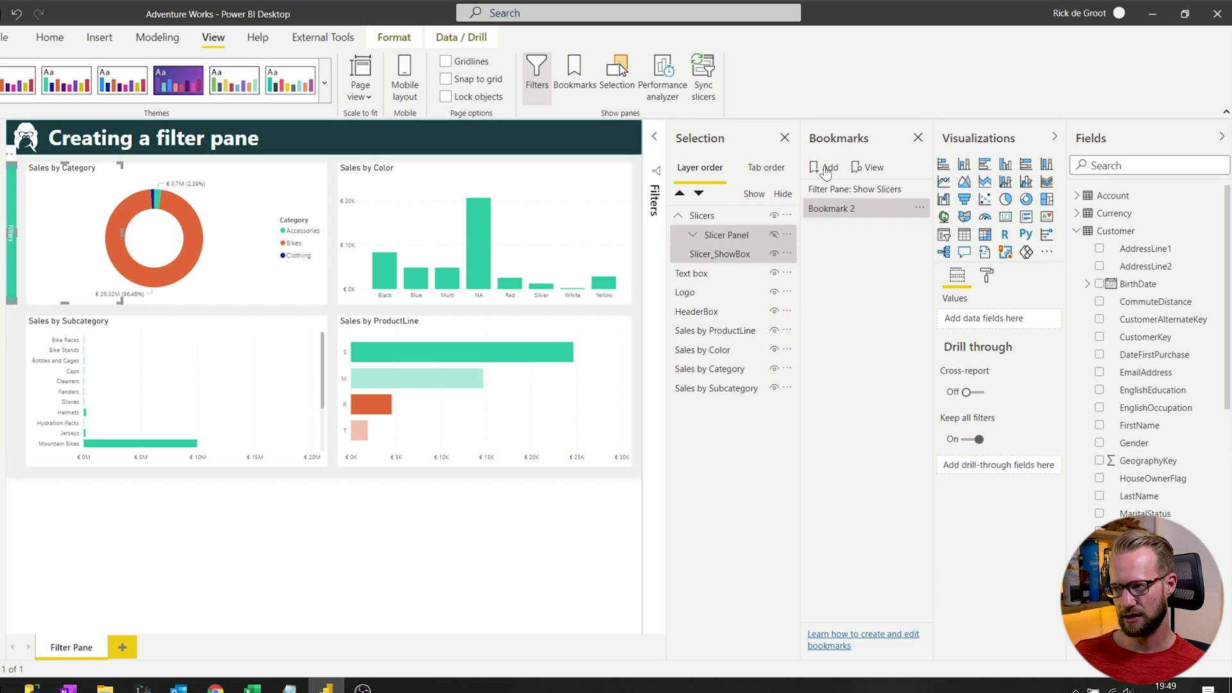
double_click(827, 212)
text(Filter P)
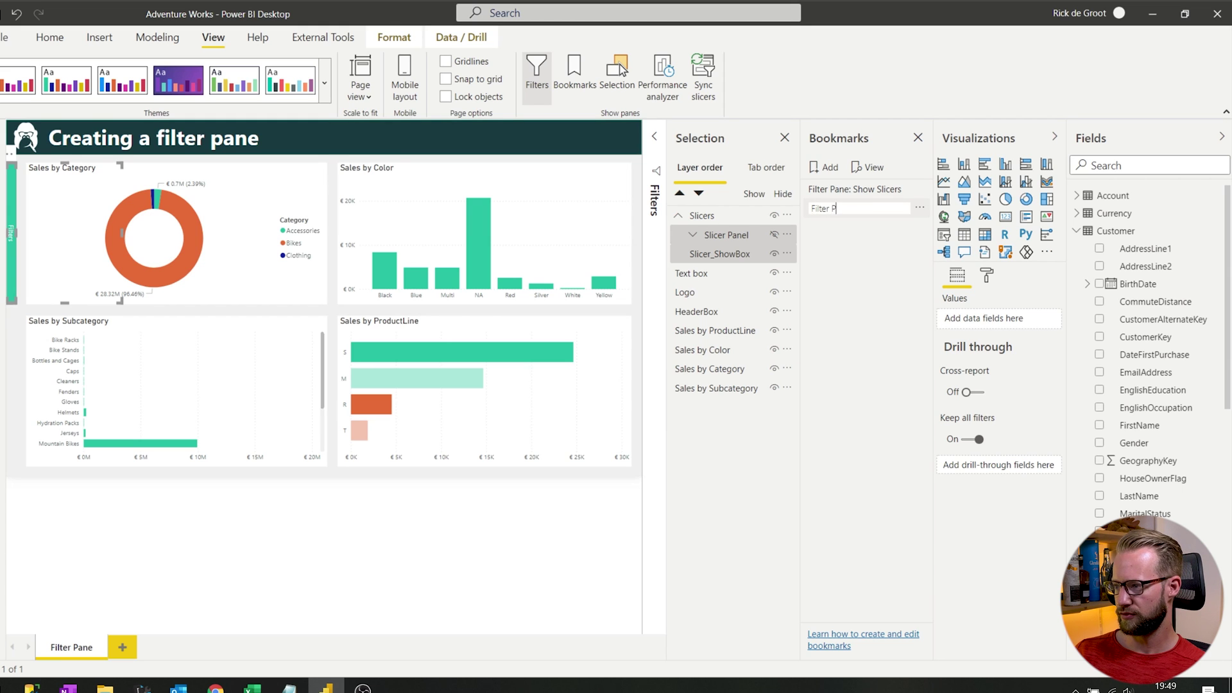
key(BackSpace)
key(BackSpace)
key(BackSpace)
key(BackSpace)
key(BackSpace)
key(Return)
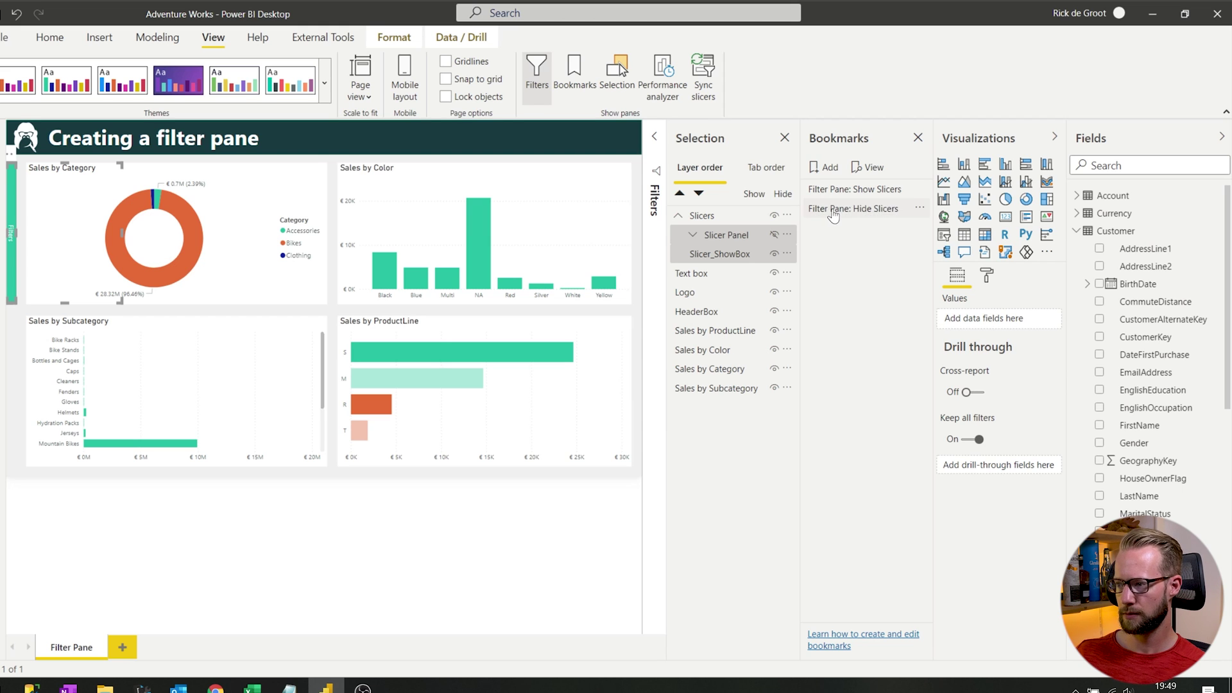
- Exclude Data from the Filter Pane: Hide Slicers bookmark, limit it to selected visuals, and apply it
click(919, 210)
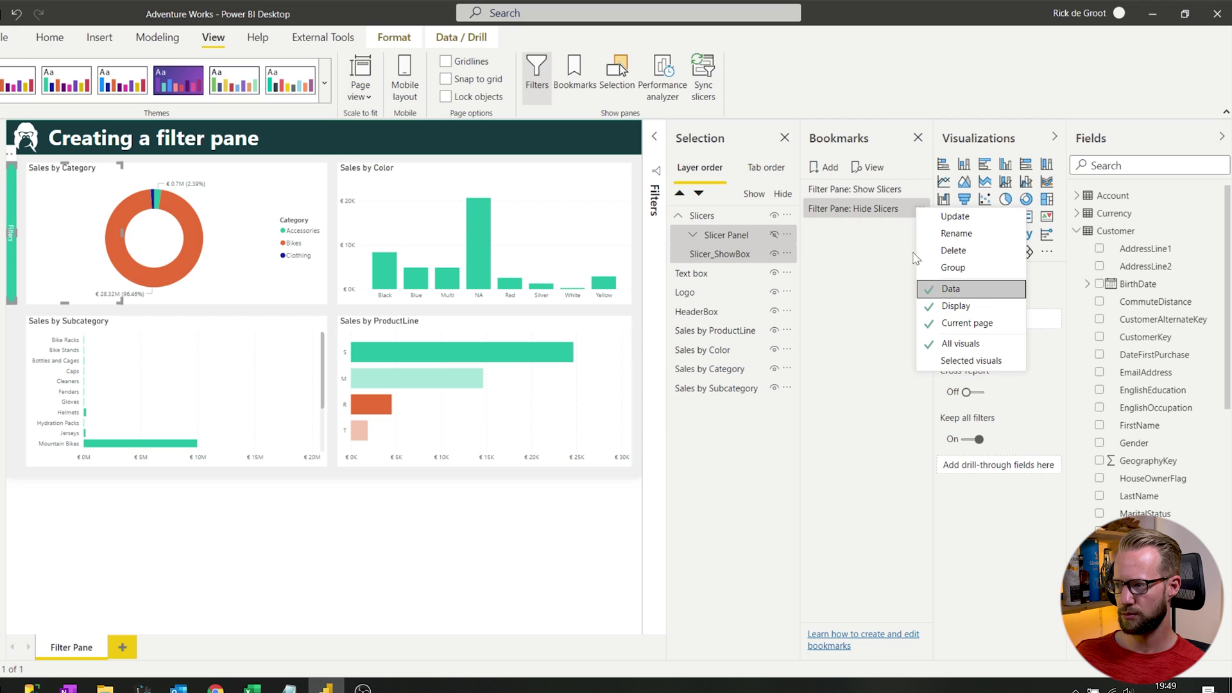
click(951, 289)
click(920, 209)
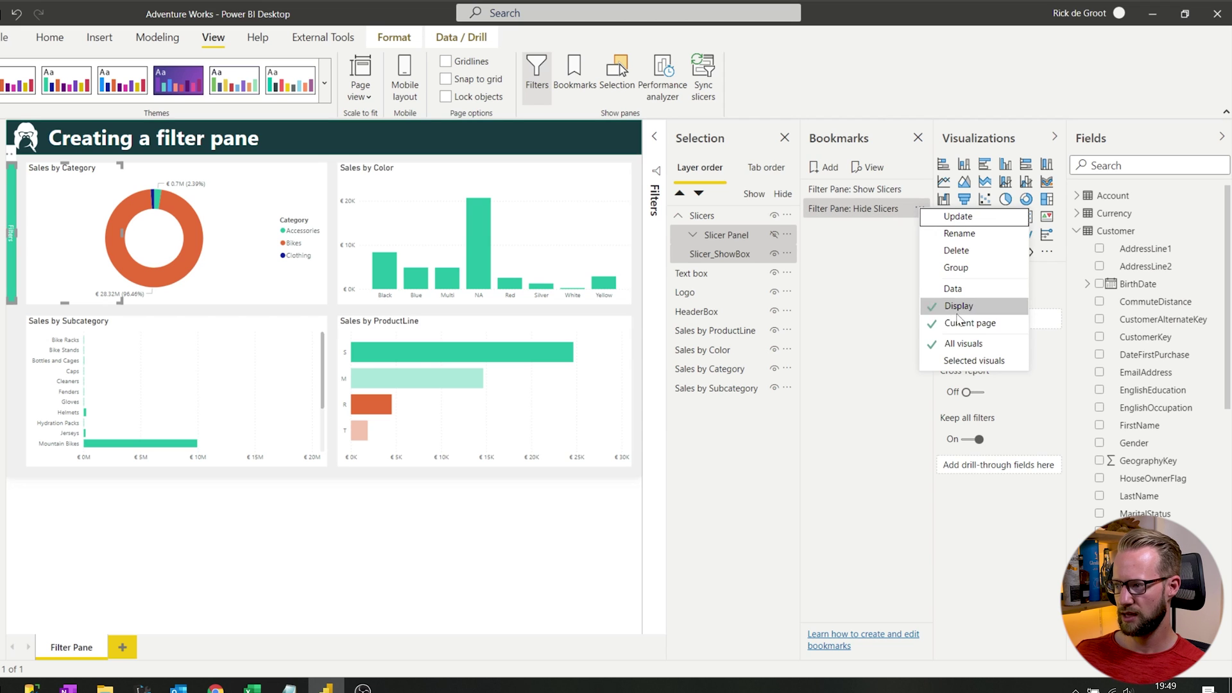
click(973, 361)
click(868, 210)
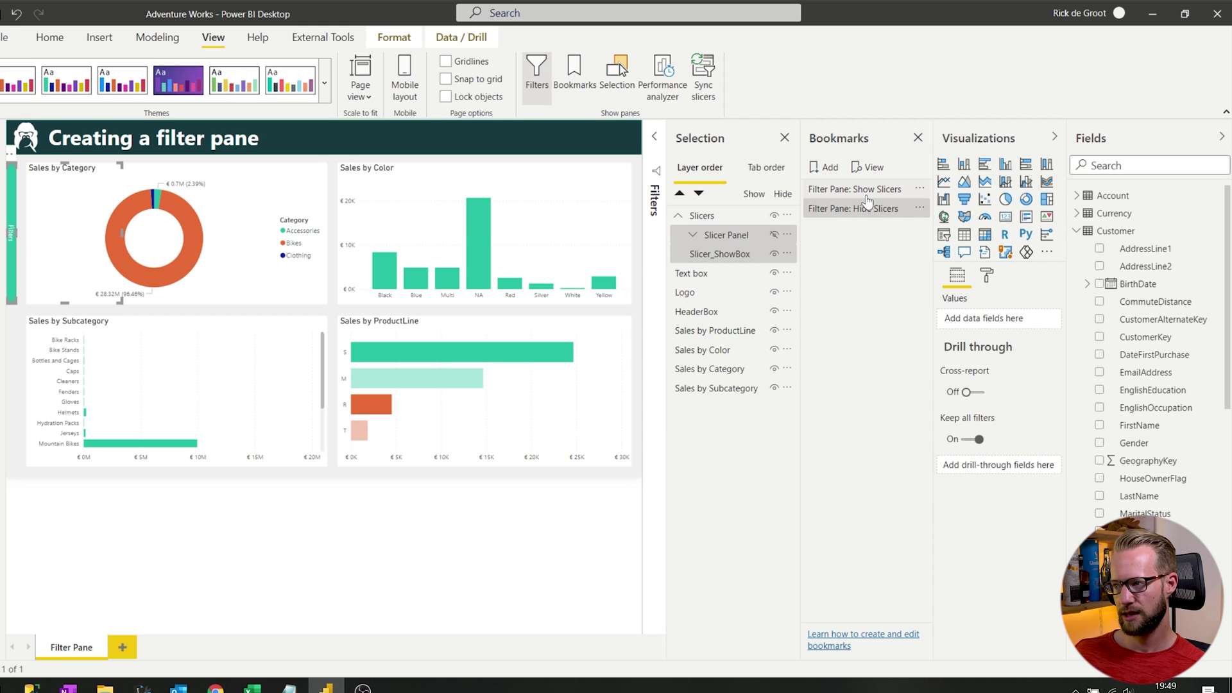
- Test both bookmarks by alternately applying Filter Pane: Show Slicers and Filter Pane: Hide Slicers, finishing with the slicers hidden
click(867, 192)
click(860, 208)
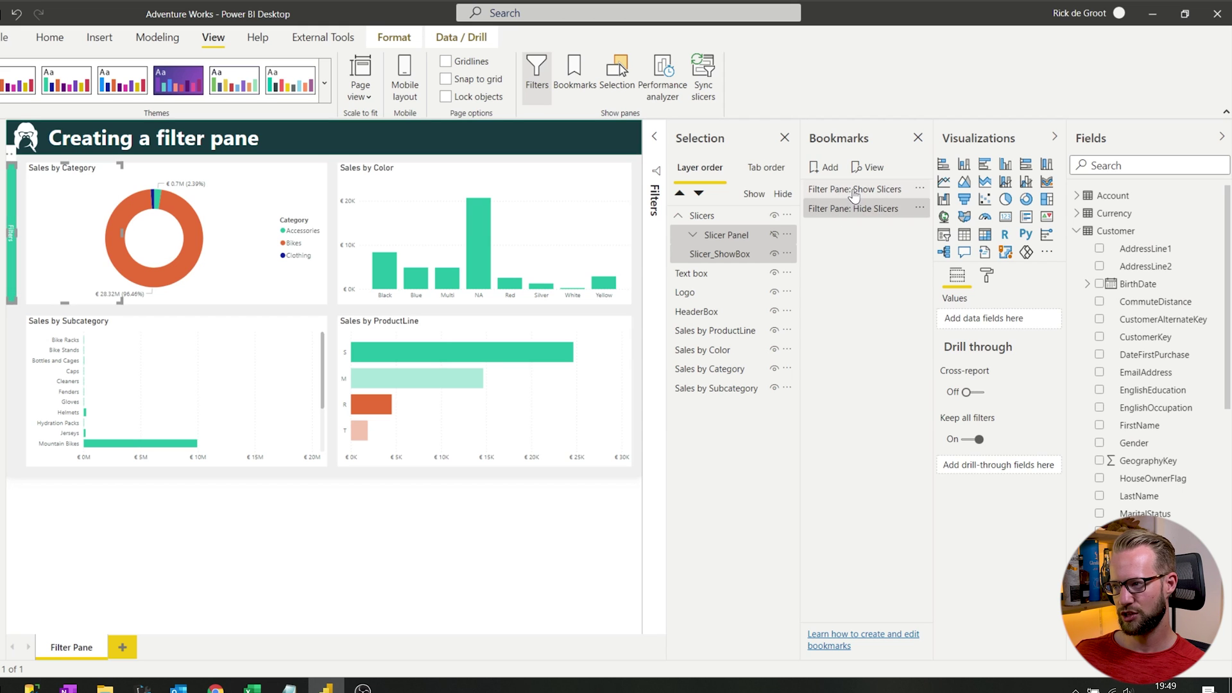
click(854, 192)
click(863, 207)
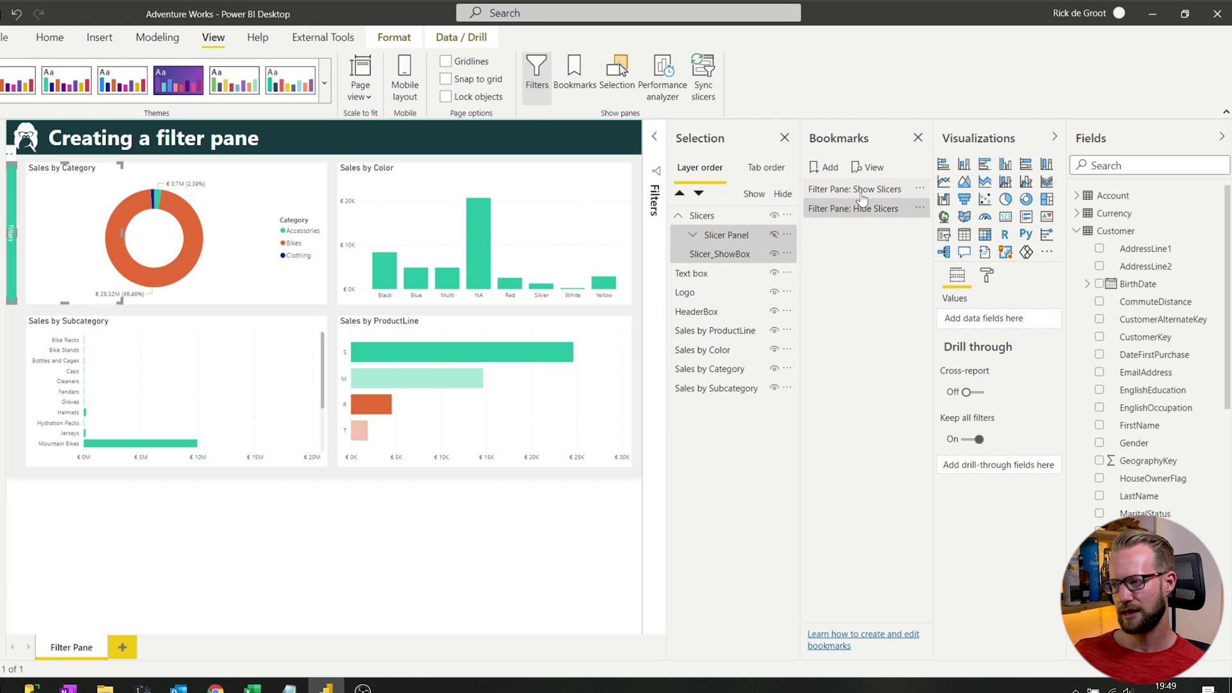
click(862, 191)
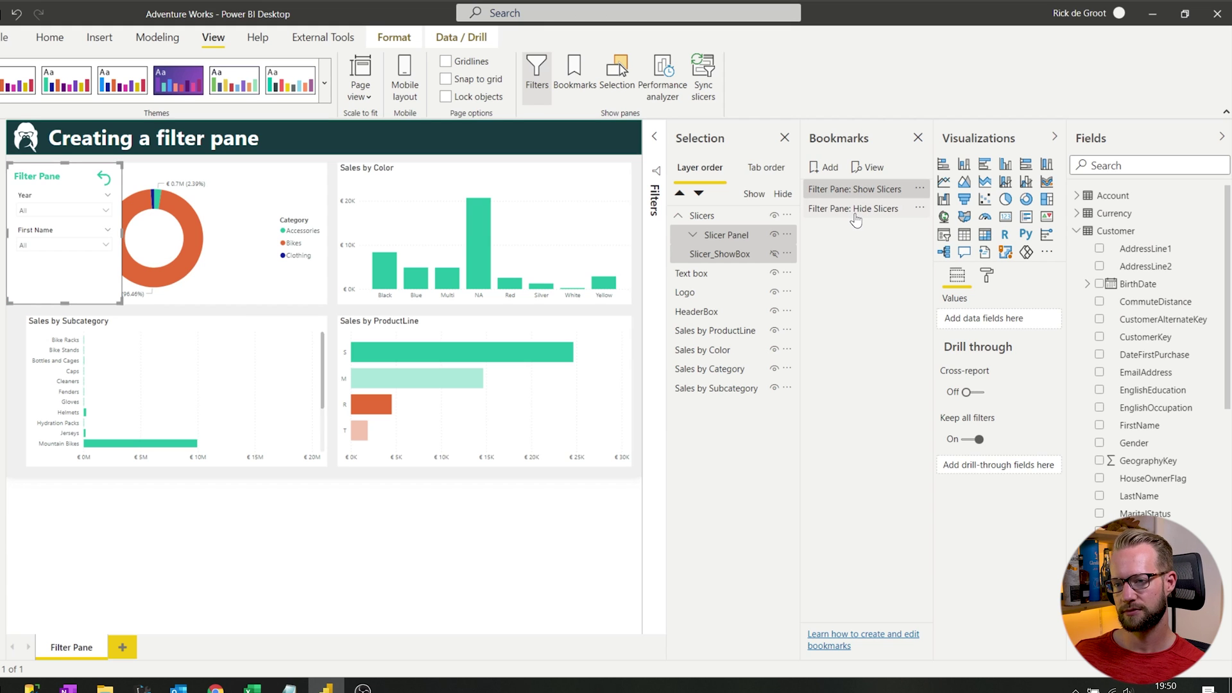
click(854, 214)
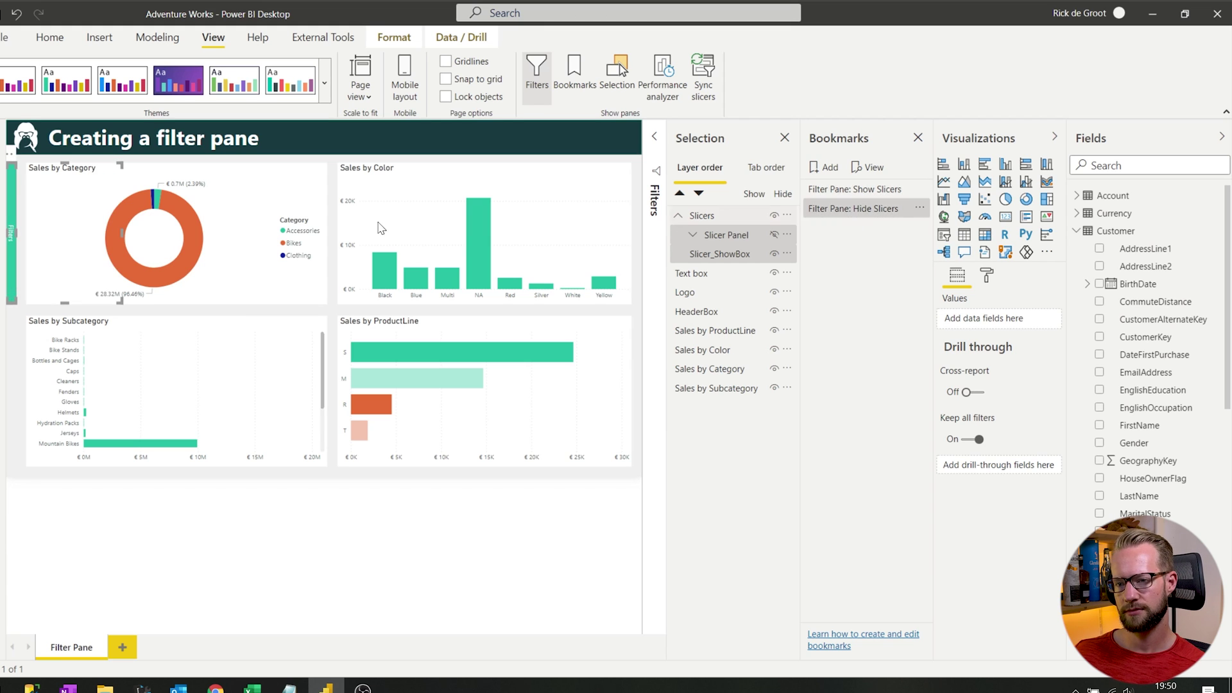
- Collapse the Selection and Bookmarks panes and give the Filters tab shape a Bookmark action targeting Filter Pane: Show Slicers
click(732, 151)
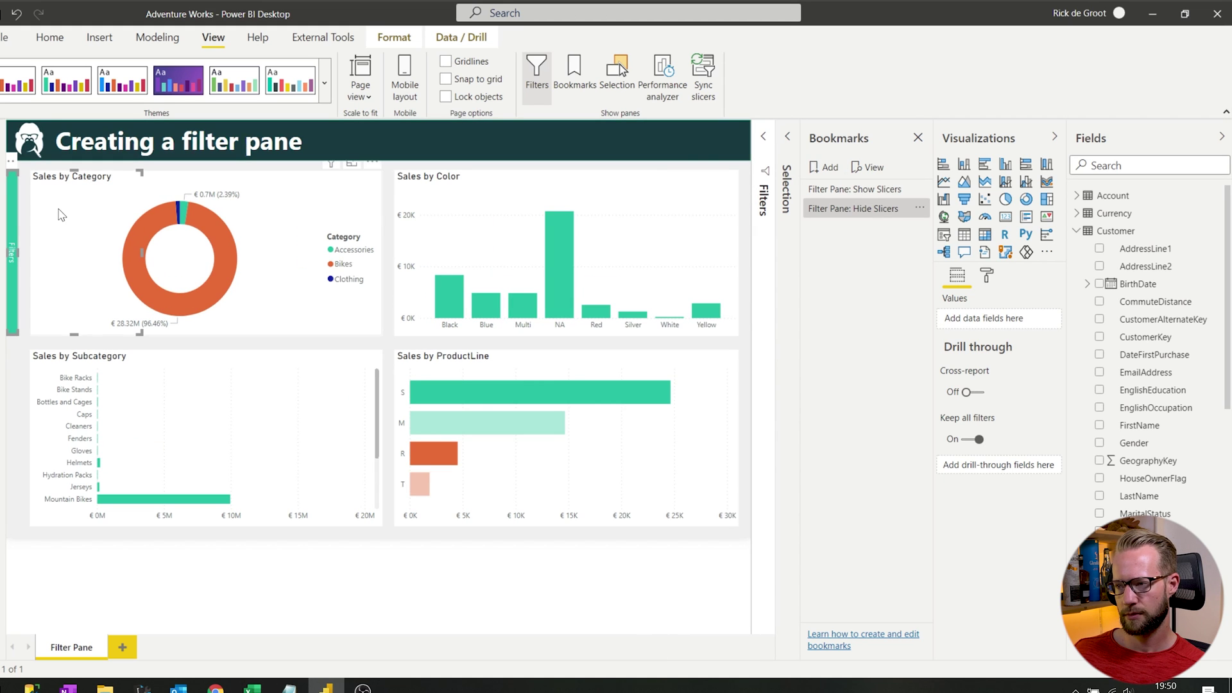
click(841, 143)
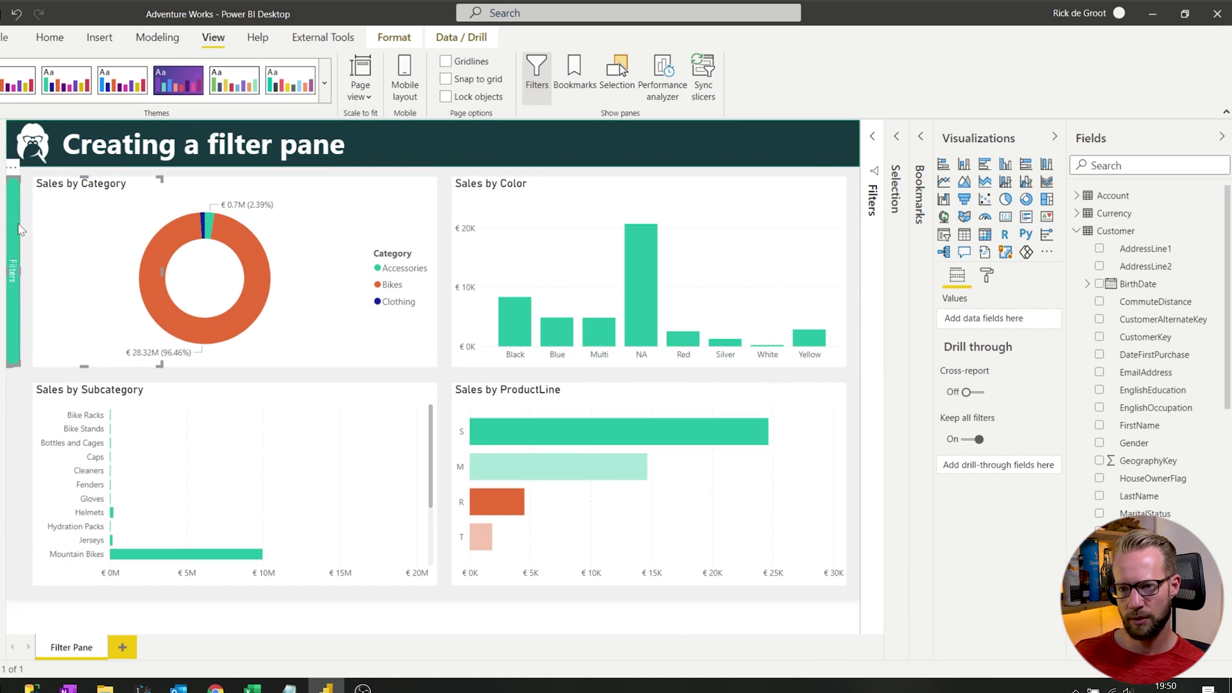
click(14, 216)
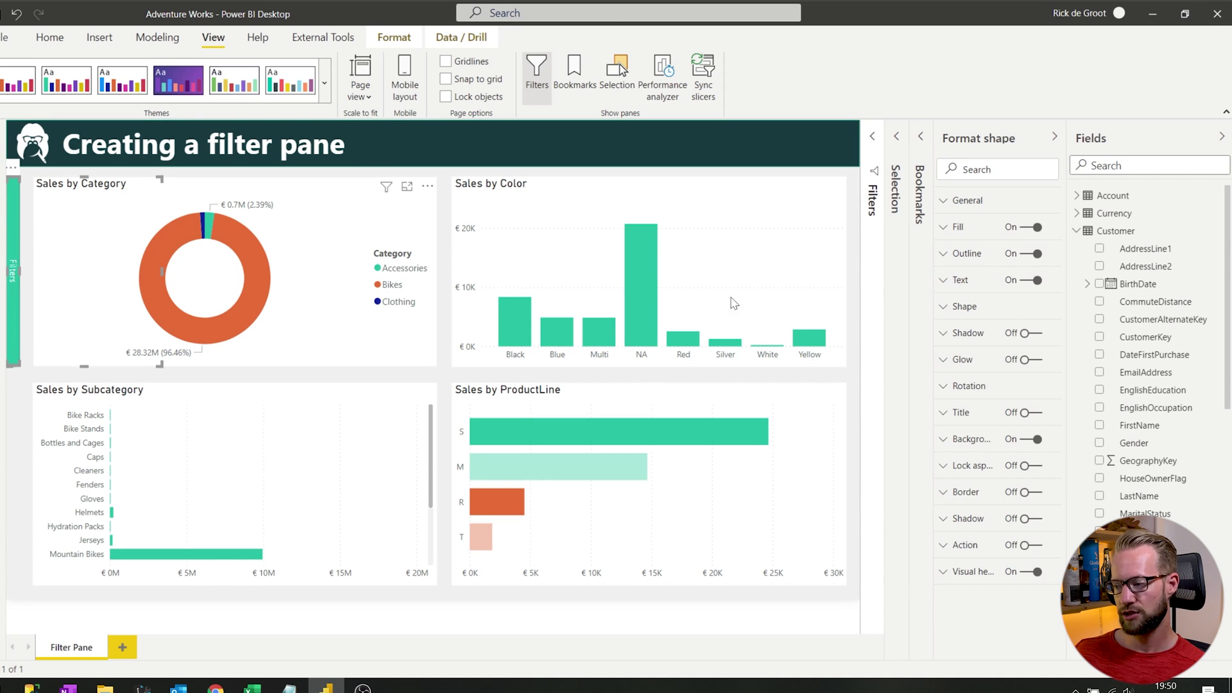
click(984, 551)
click(1025, 546)
scroll(1046, 564, down, 1)
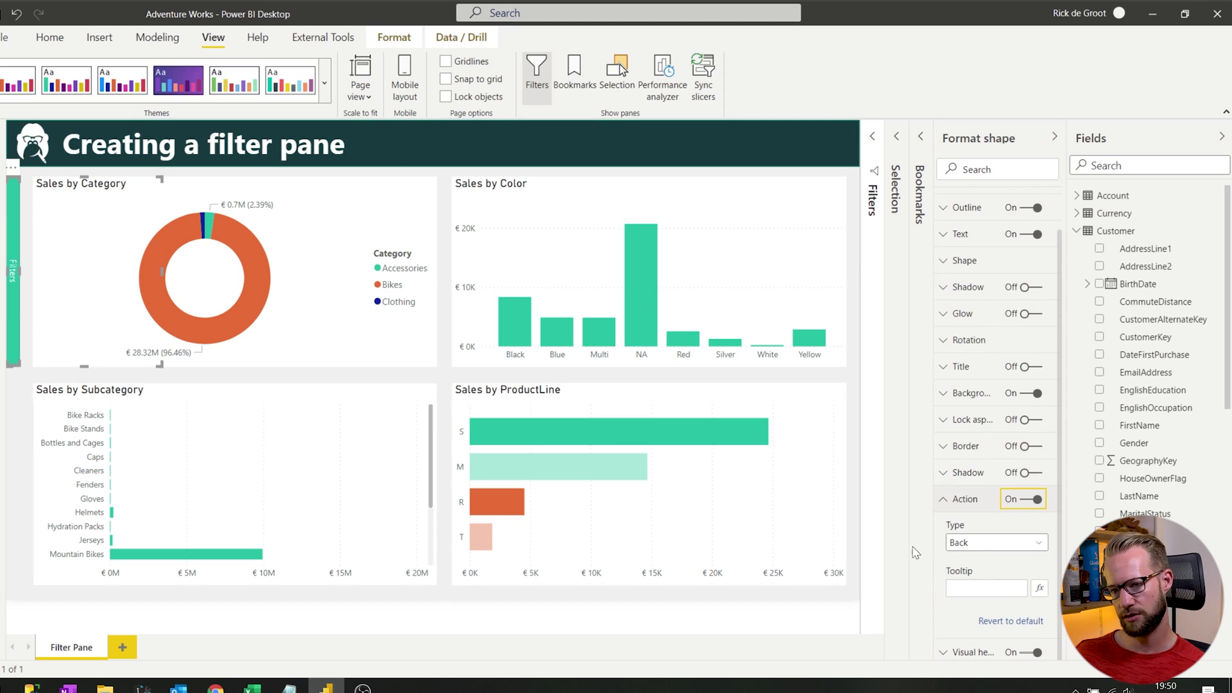
click(1002, 547)
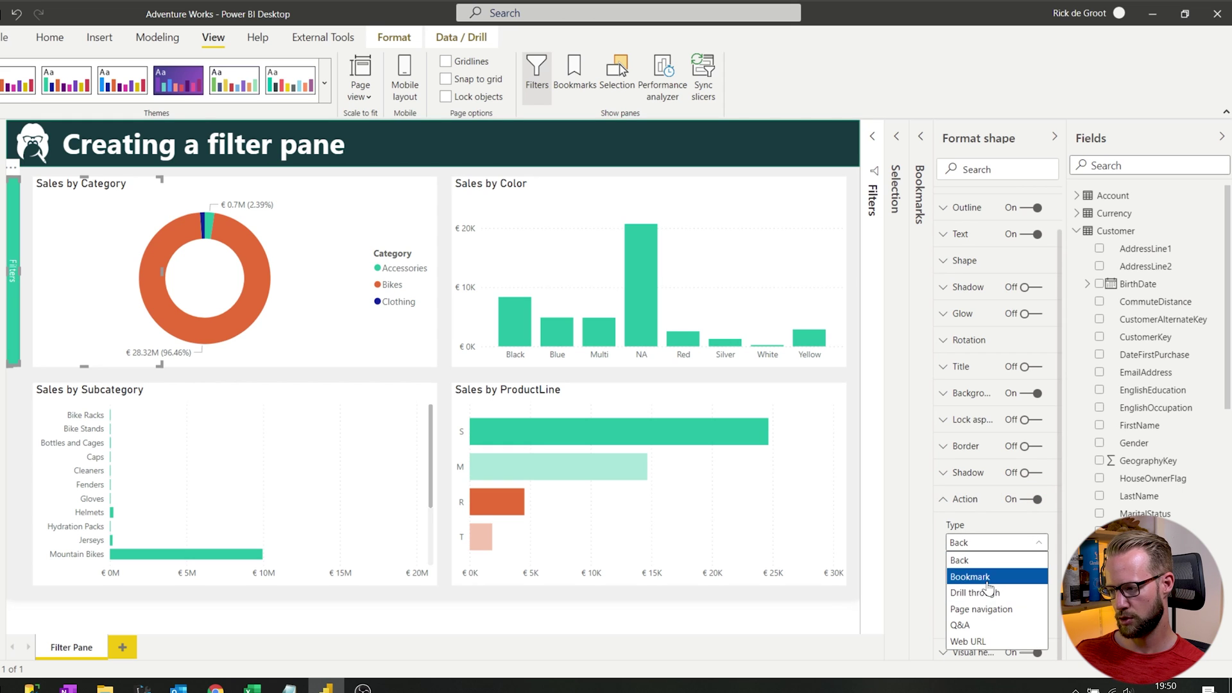
click(975, 576)
click(993, 589)
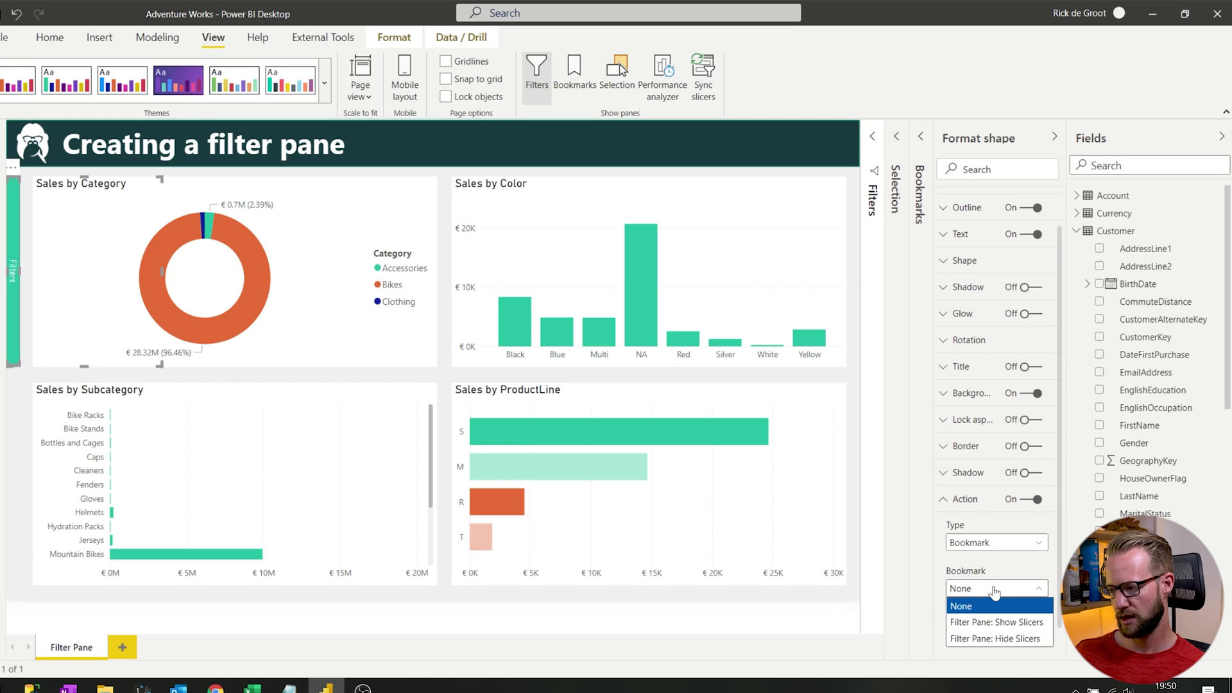
click(1005, 622)
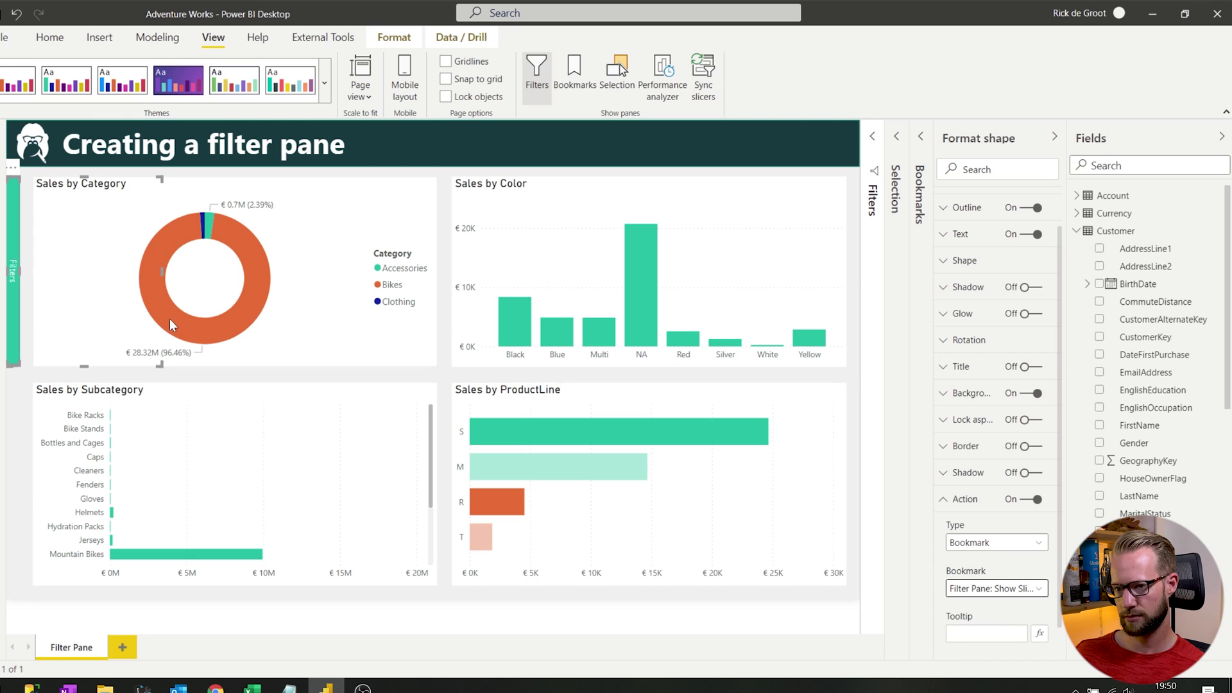
- Expand the filter pane through the Filters tab and give its return button a Bookmark action targeting Filter Pane: Hide Slicers
click(30, 270)
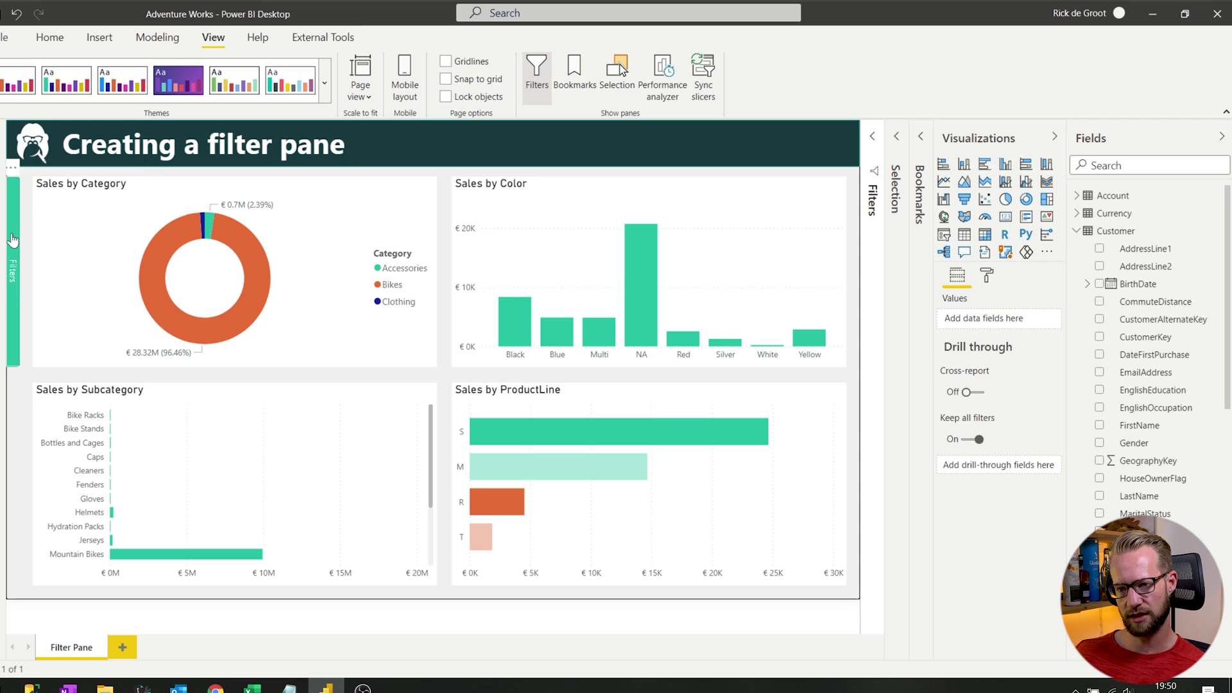
ctrl+click(12, 240)
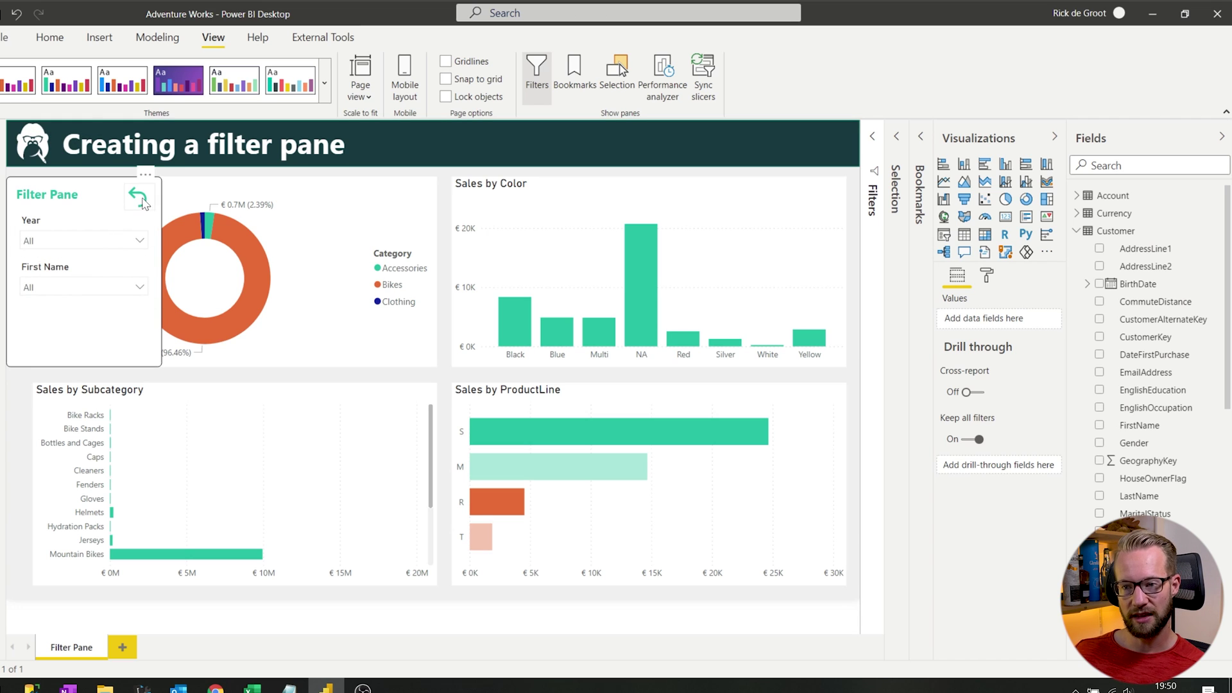
click(143, 204)
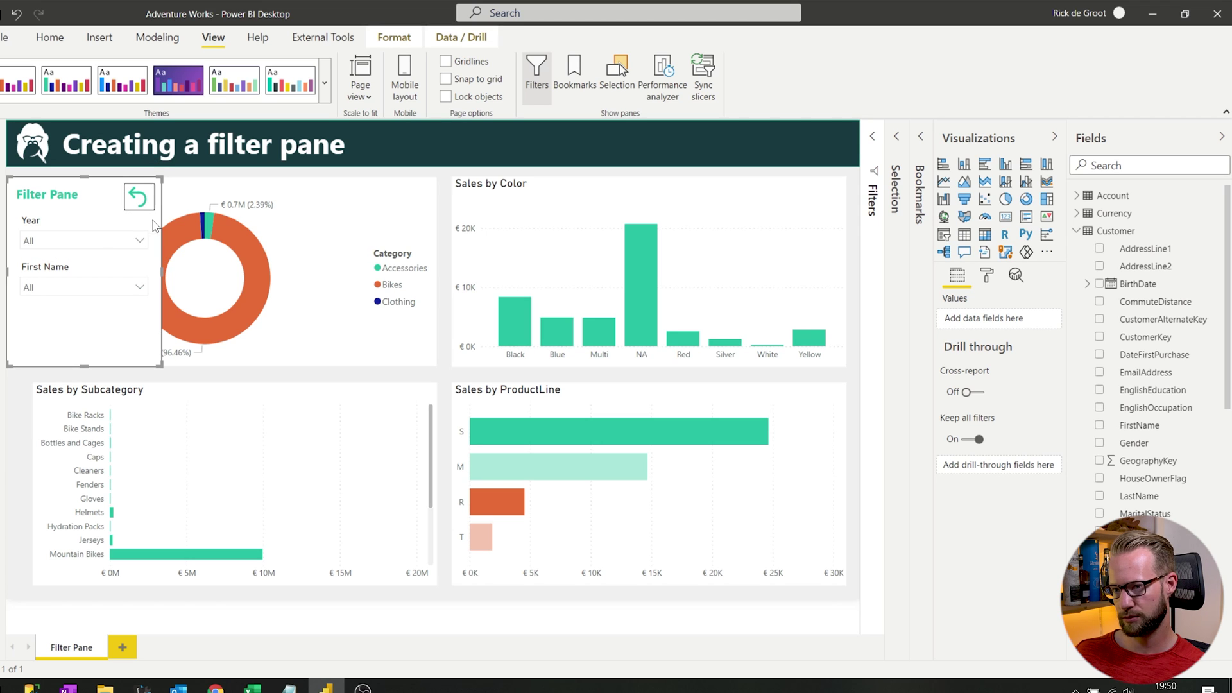
click(141, 199)
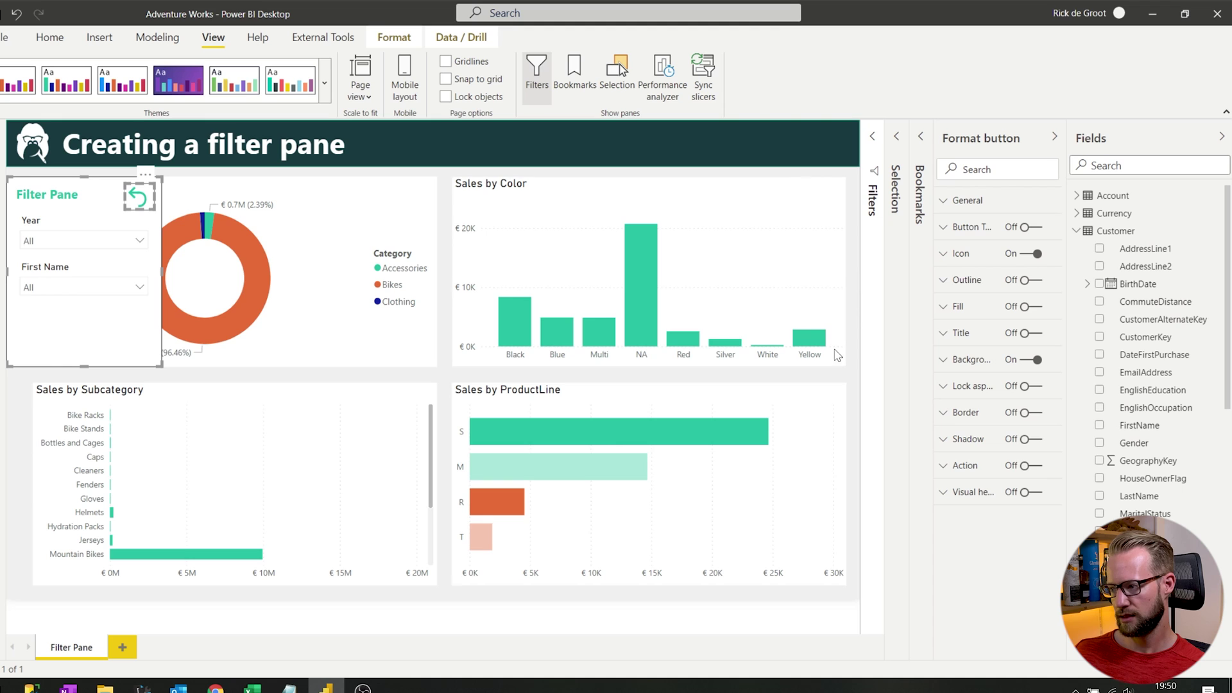
click(1031, 469)
click(979, 509)
click(982, 545)
click(989, 556)
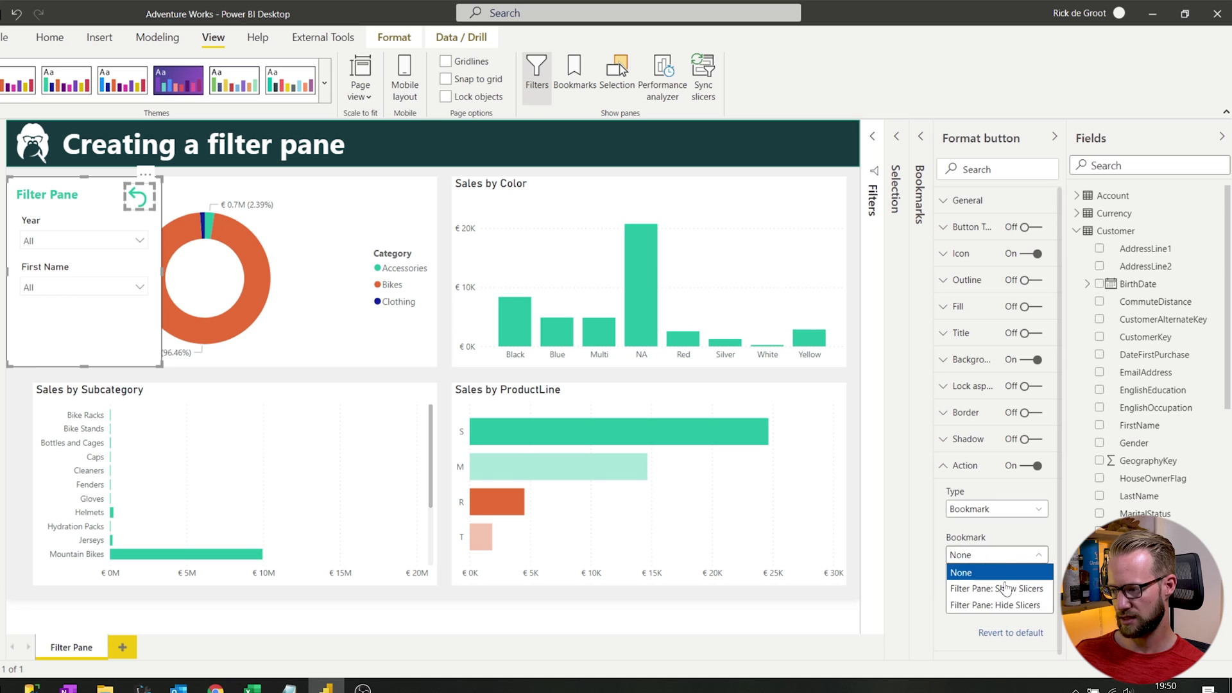
click(1013, 606)
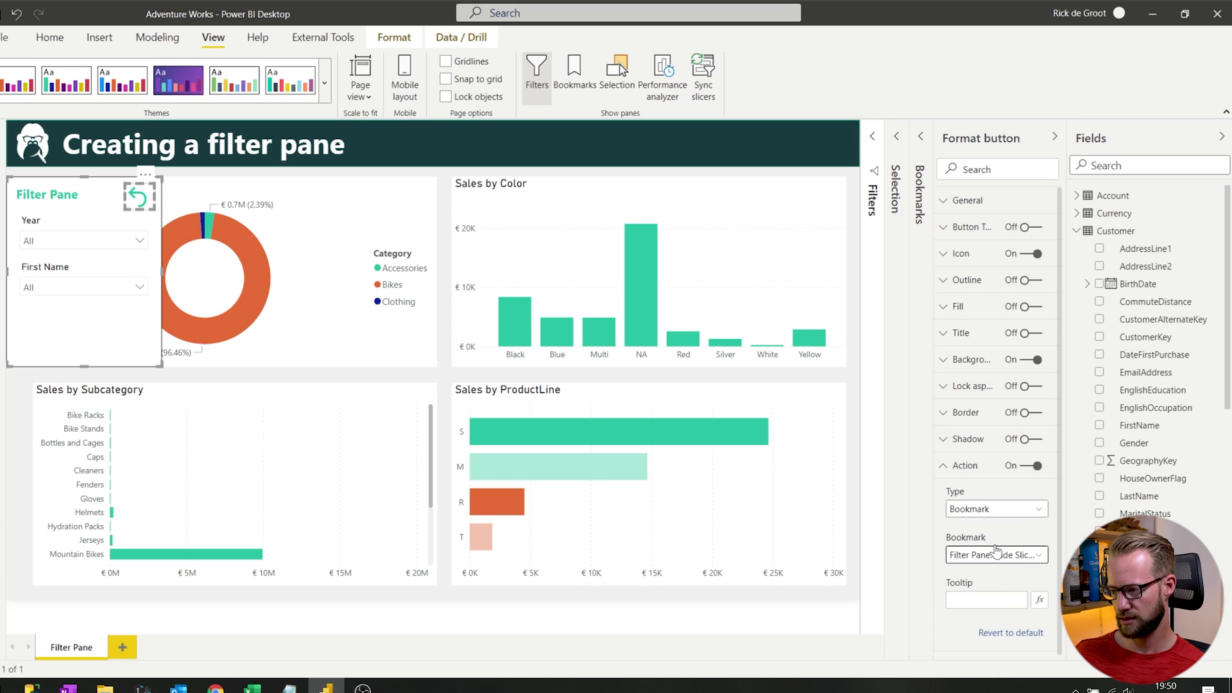
- Collapse the formatting pane and test hiding and showing the filter pane with the return button and the Filters tab
click(1054, 136)
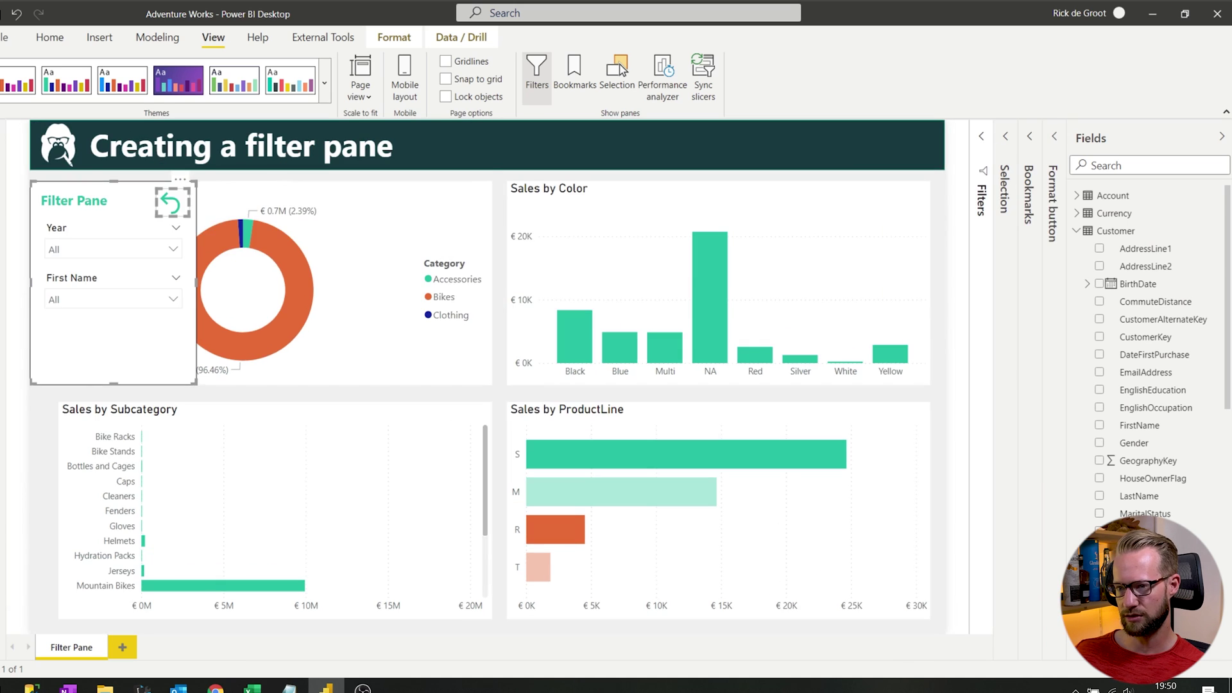
click(457, 178)
ctrl+click(167, 209)
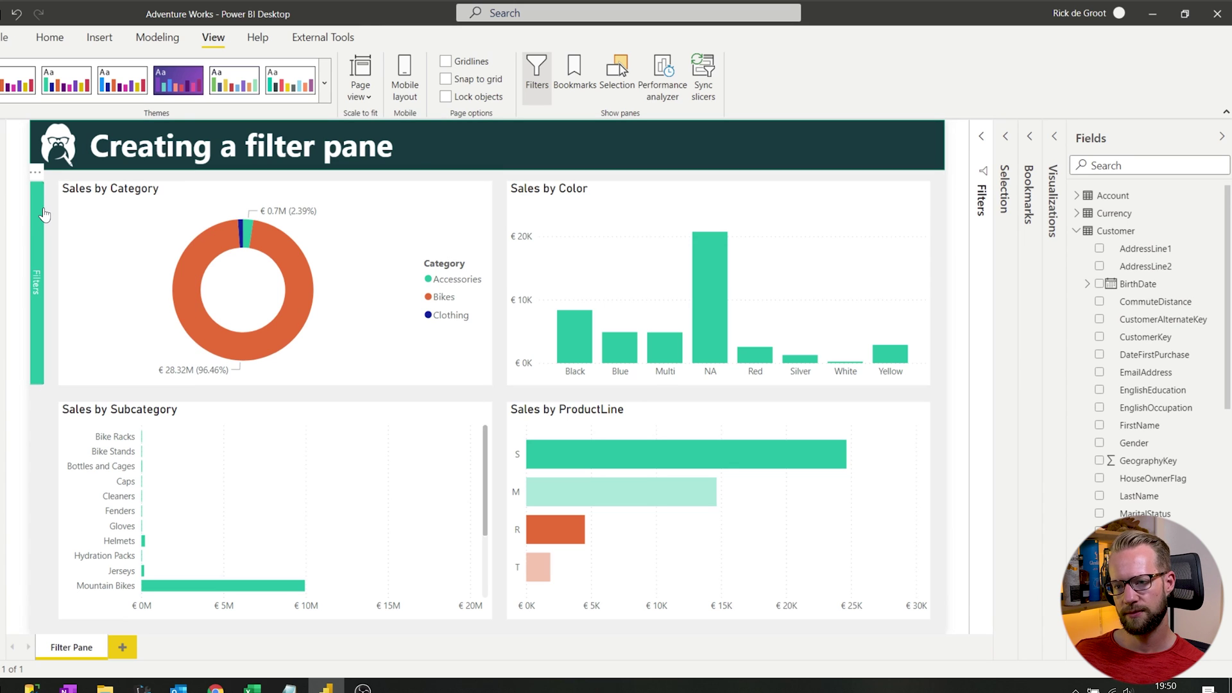
ctrl+click(44, 214)
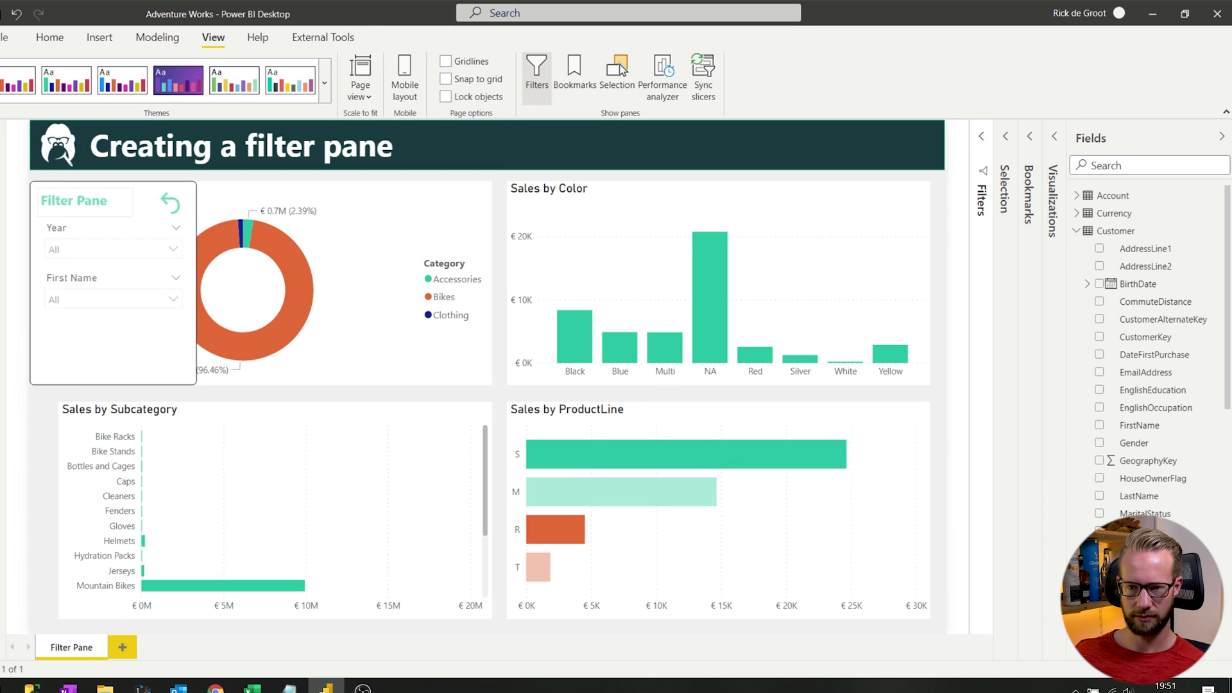
ctrl+click(177, 207)
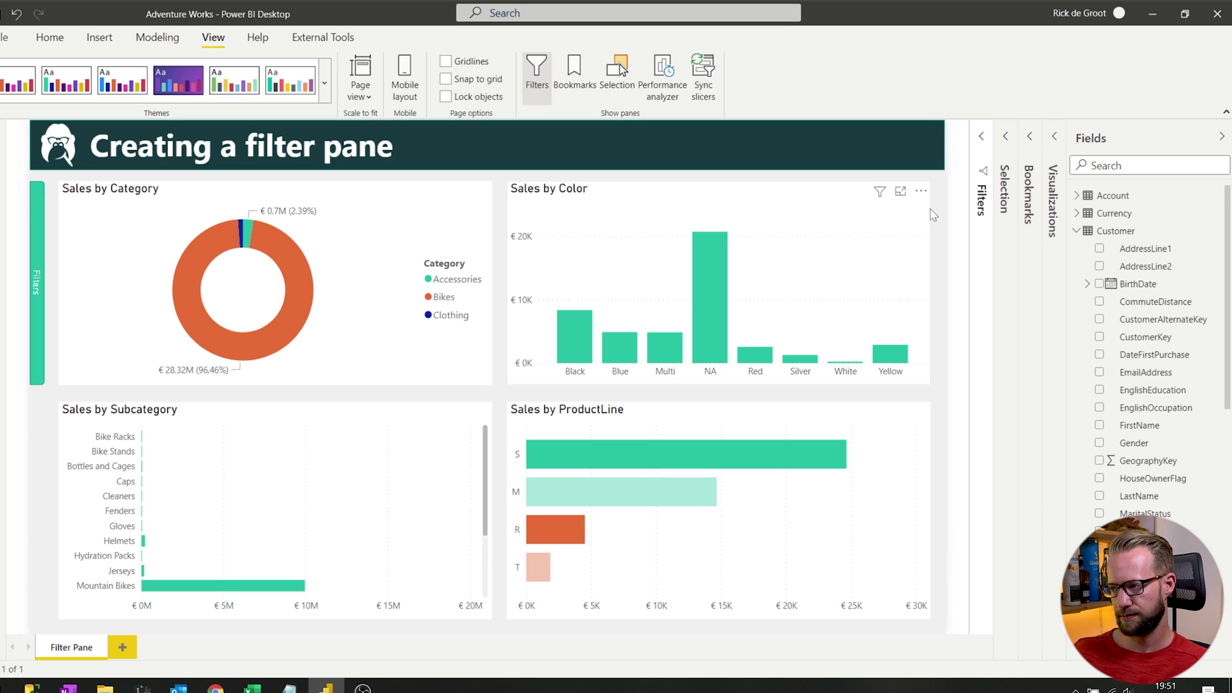
- Expand the Slicers group in the layer order, reopen the filter pane, and duplicate the First Name slicer, placing the copy below the original
click(1005, 137)
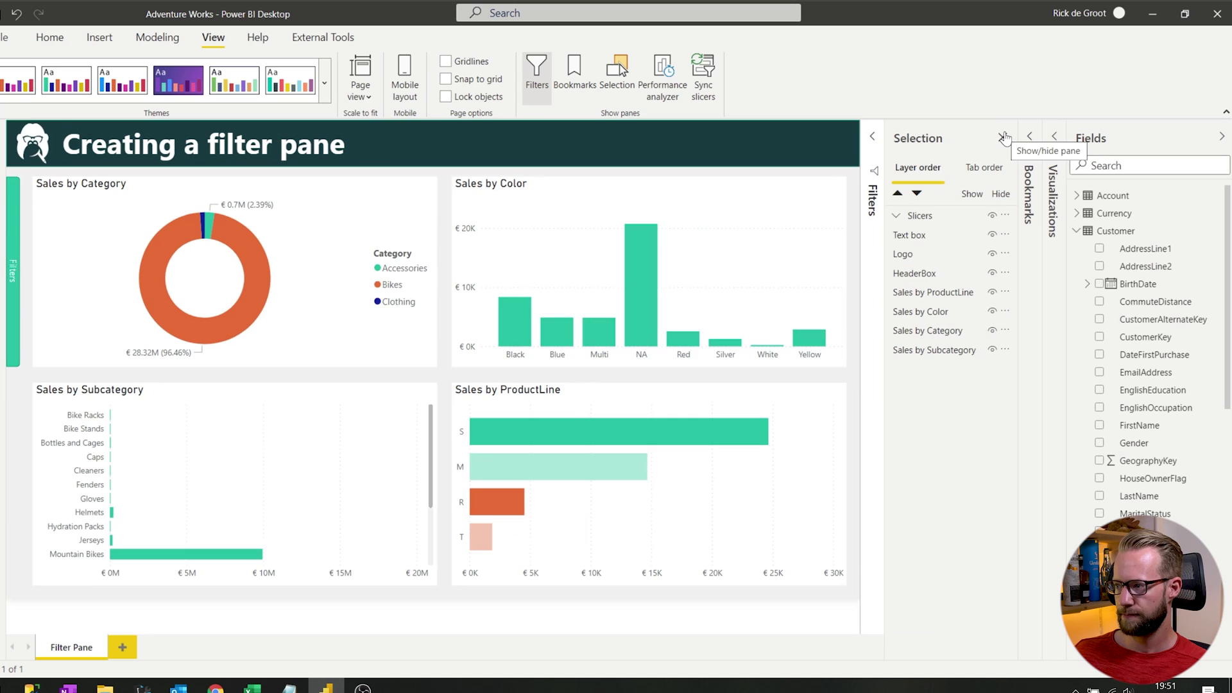
click(897, 217)
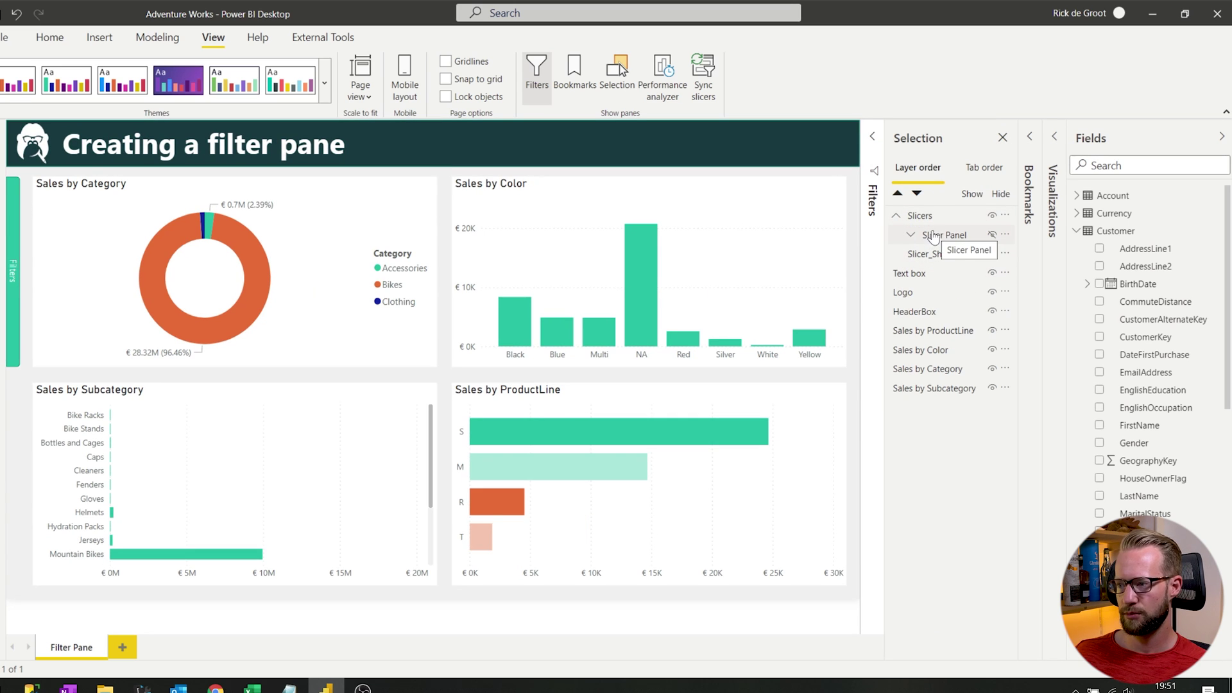
click(14, 210)
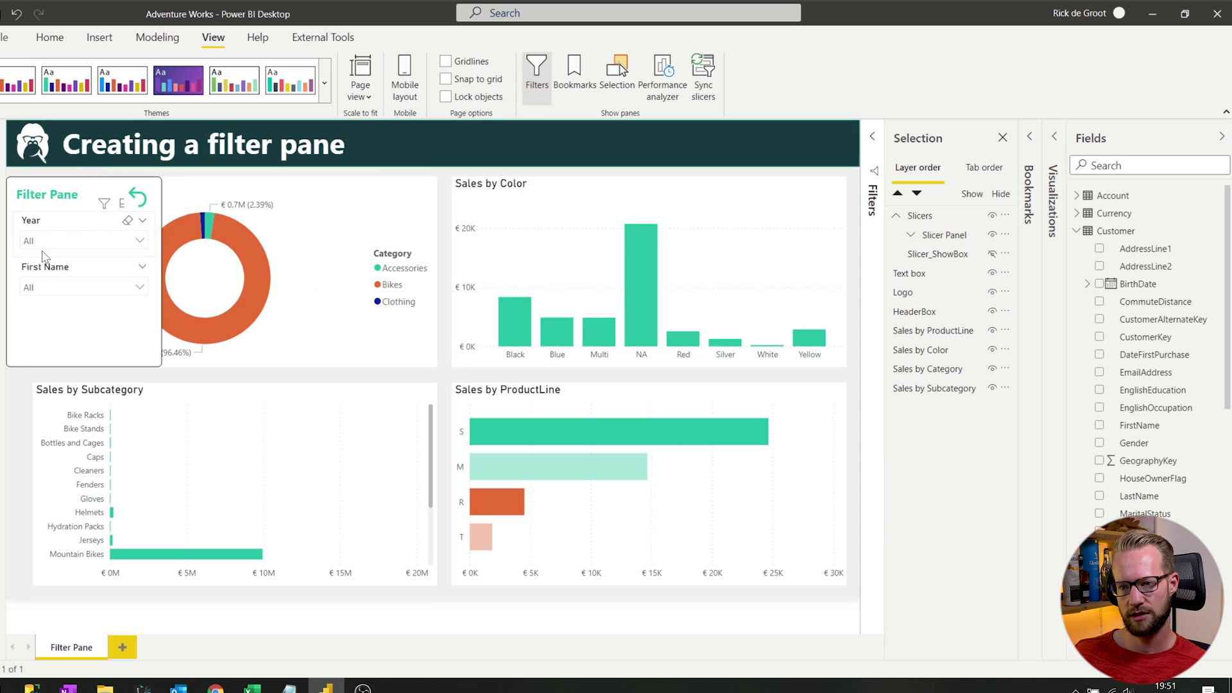
click(66, 276)
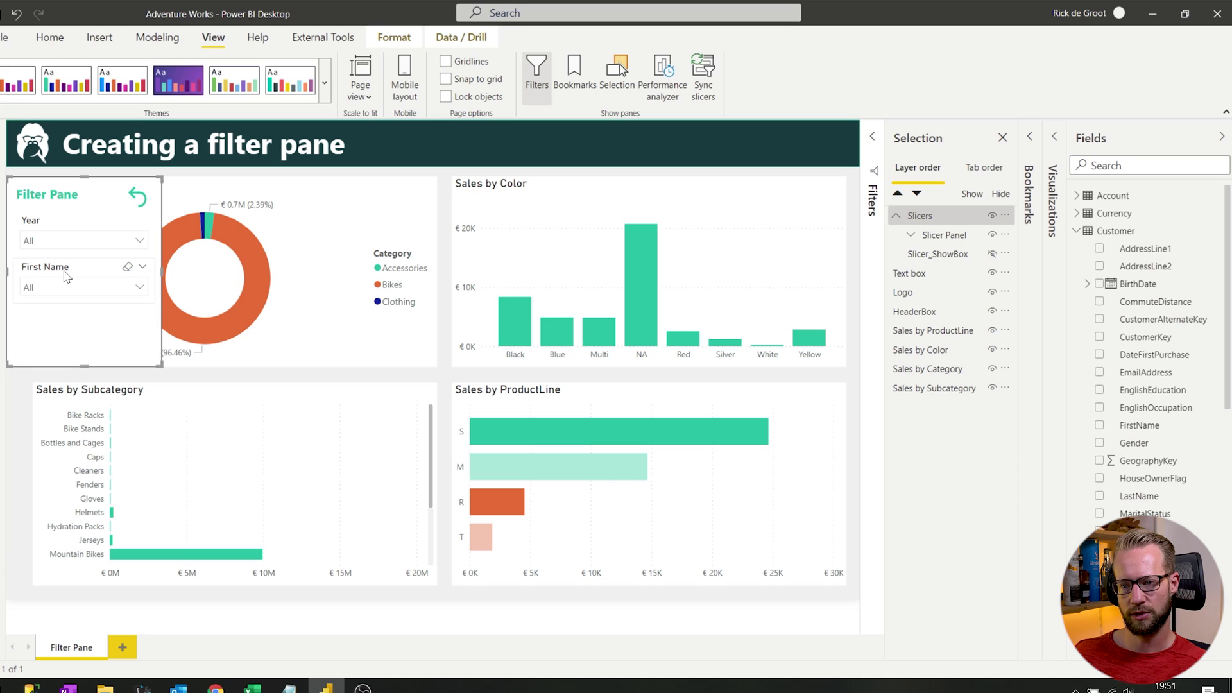
click(66, 276)
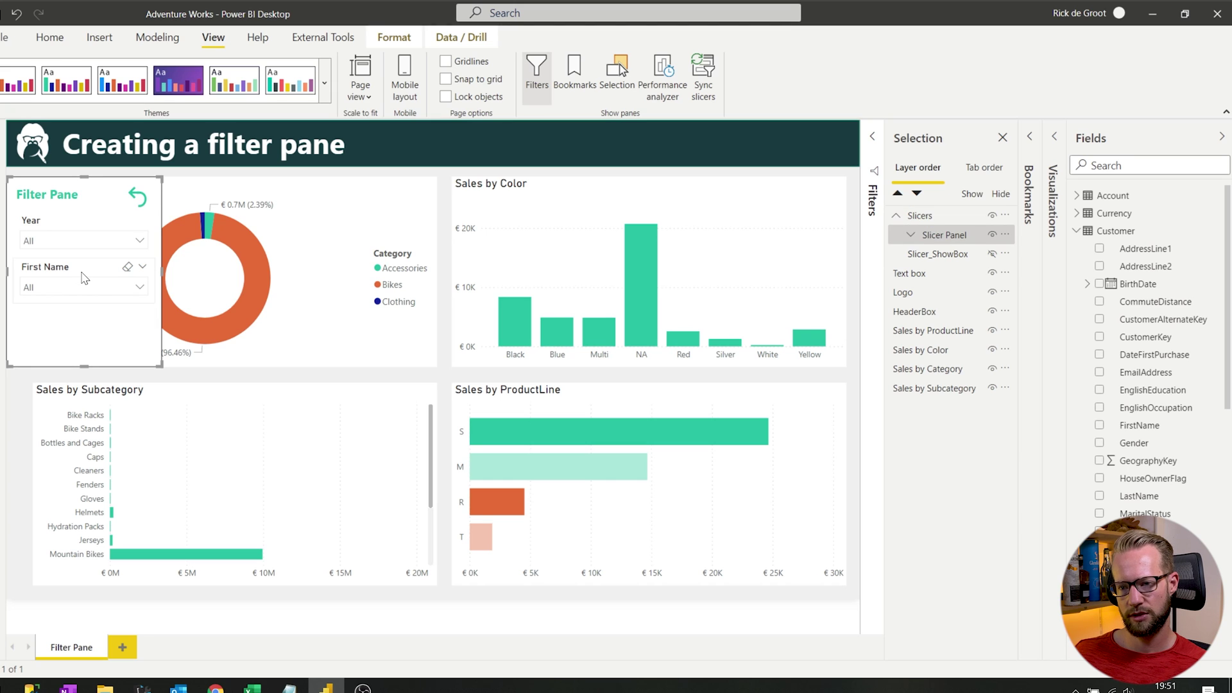
click(82, 277)
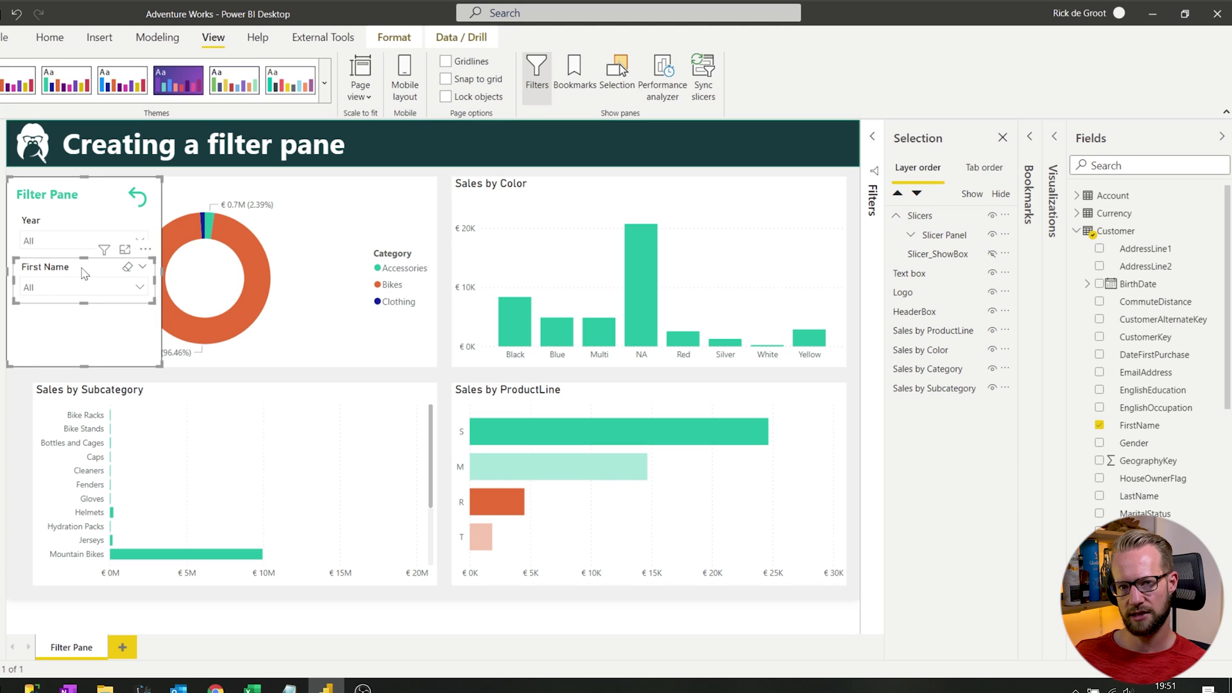
key(ctrl+c)
key(ctrl+v)
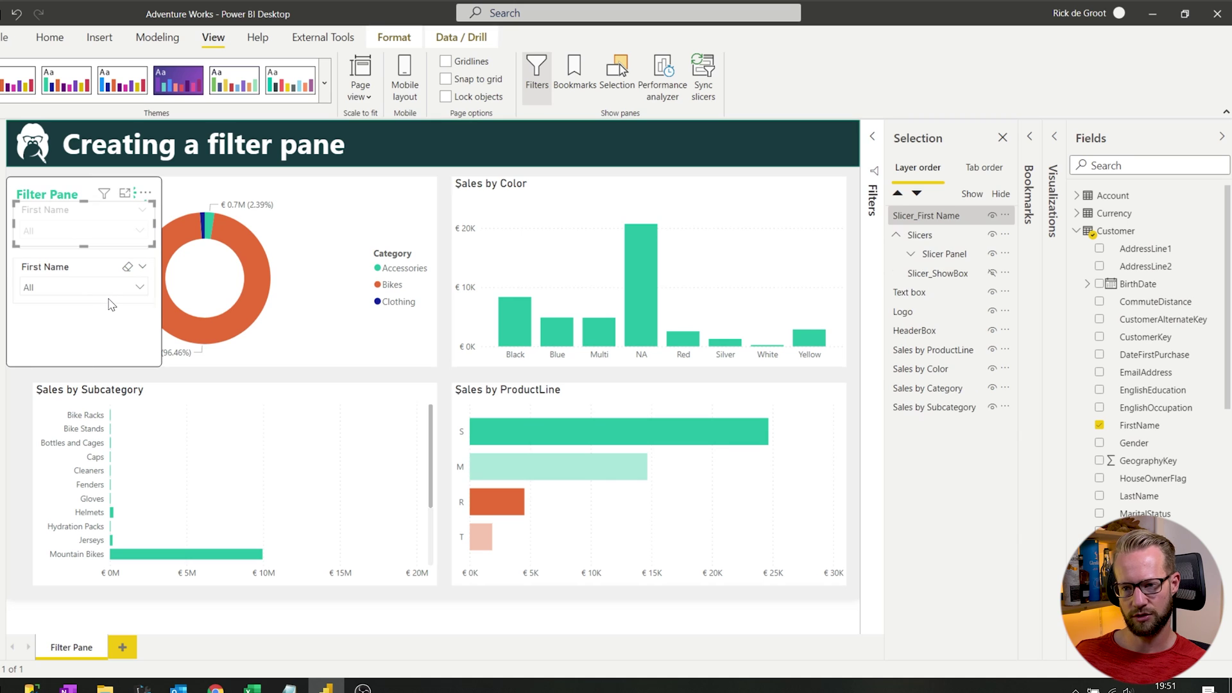
drag(103, 218, 109, 326)
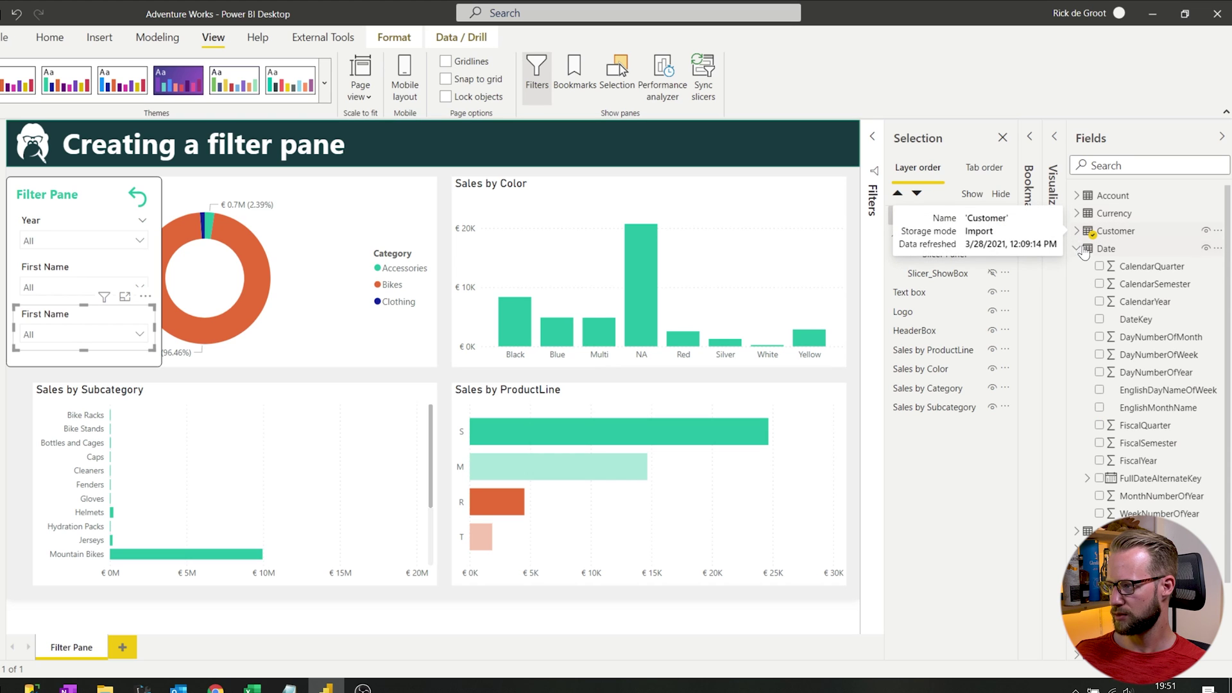
- Replace the First Name field in the copied slicer with EnglishProductCategoryName from the Product Category table
click(1077, 248)
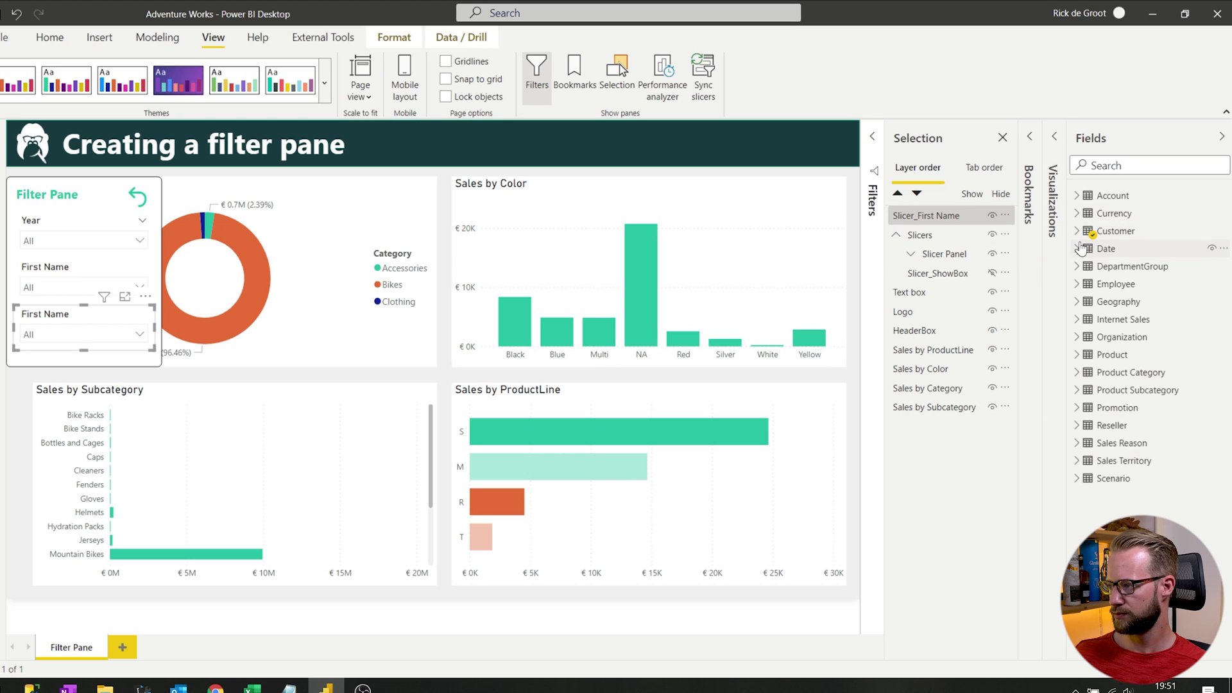
click(1077, 375)
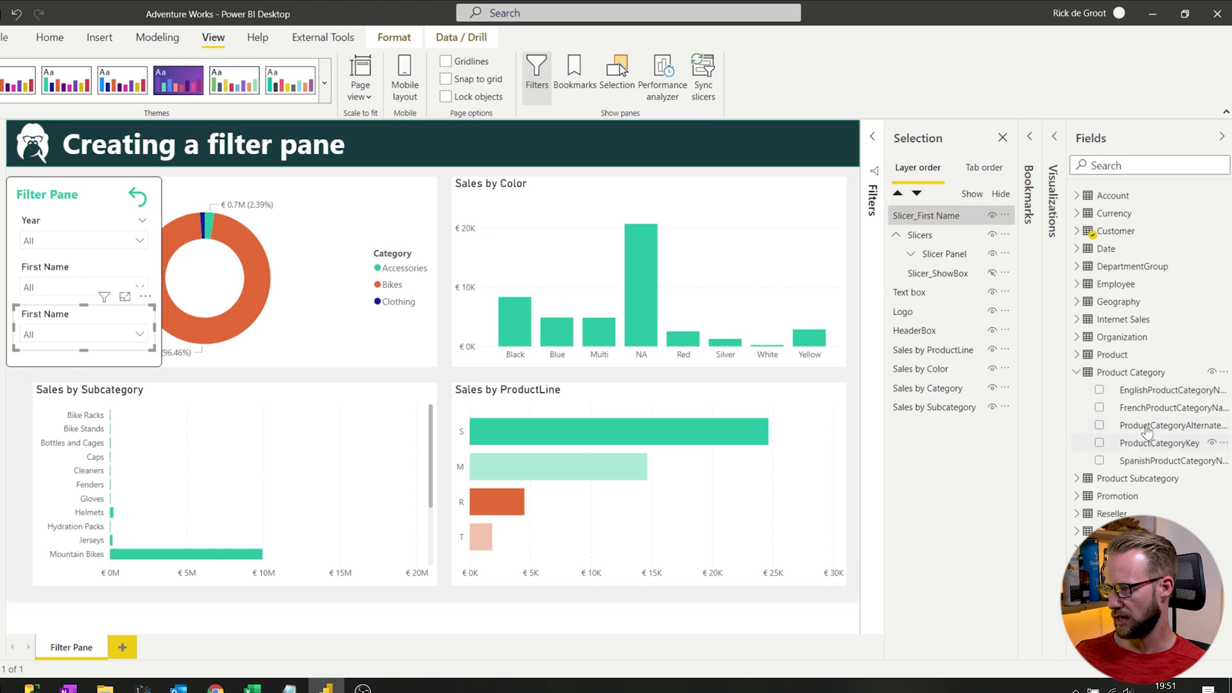
click(1054, 142)
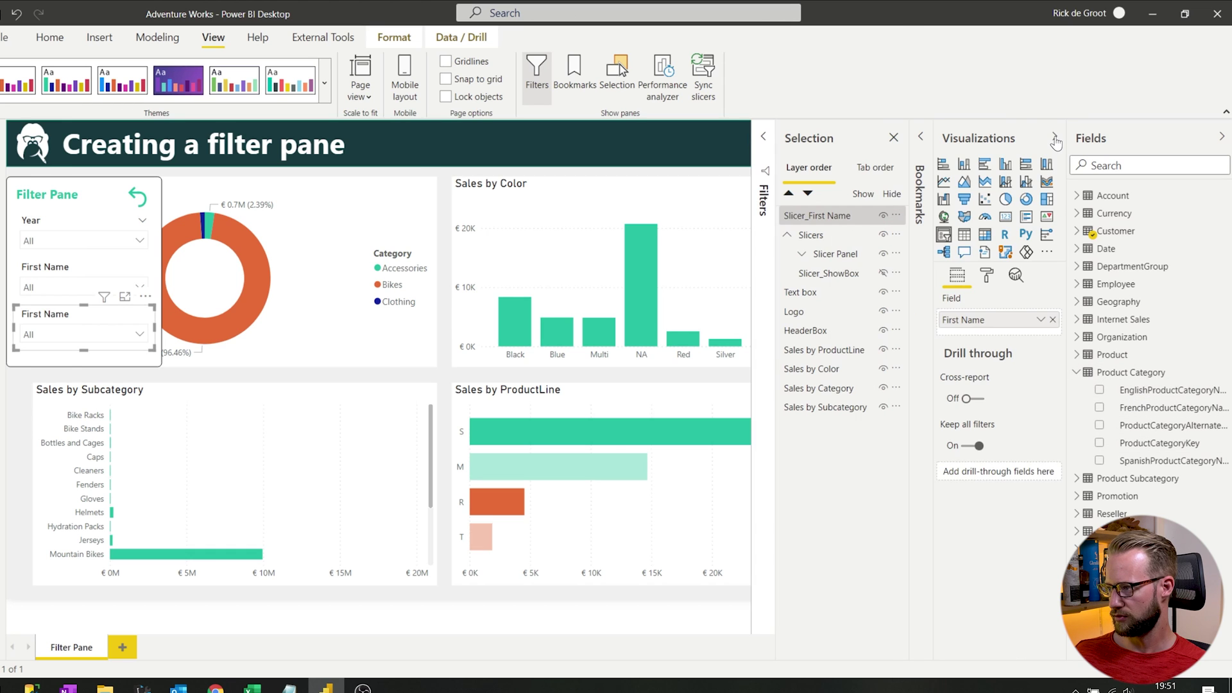
drag(1149, 390, 1039, 324)
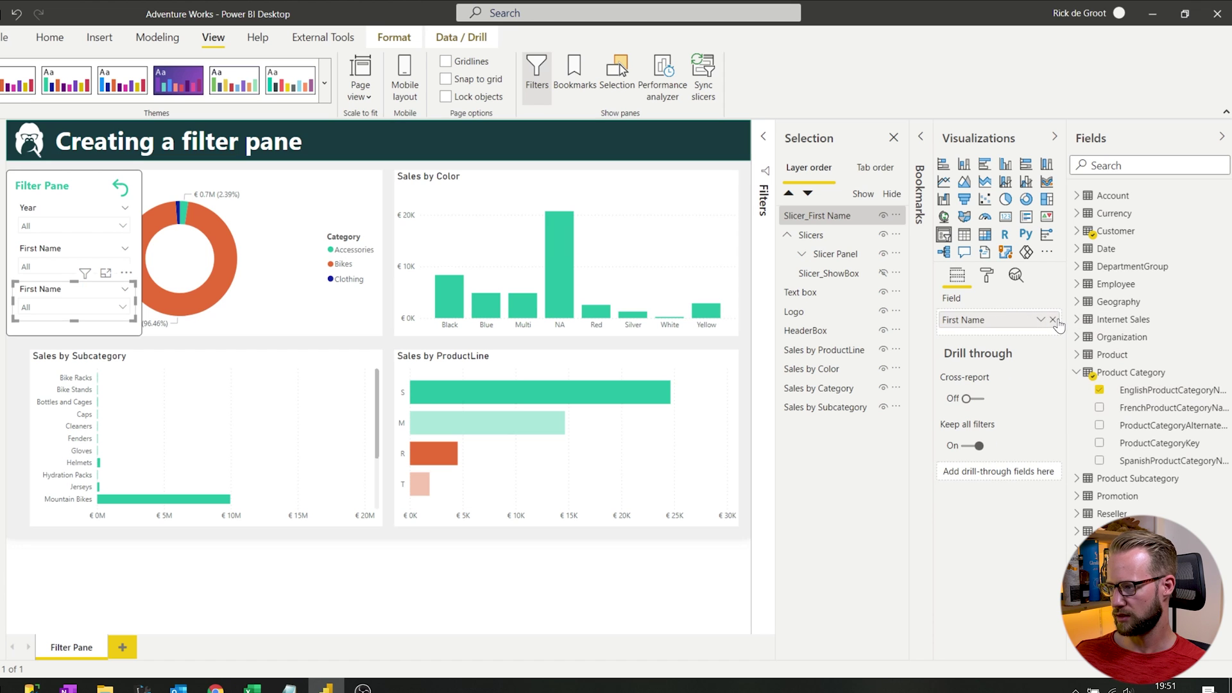
click(1053, 319)
drag(1170, 394, 1021, 324)
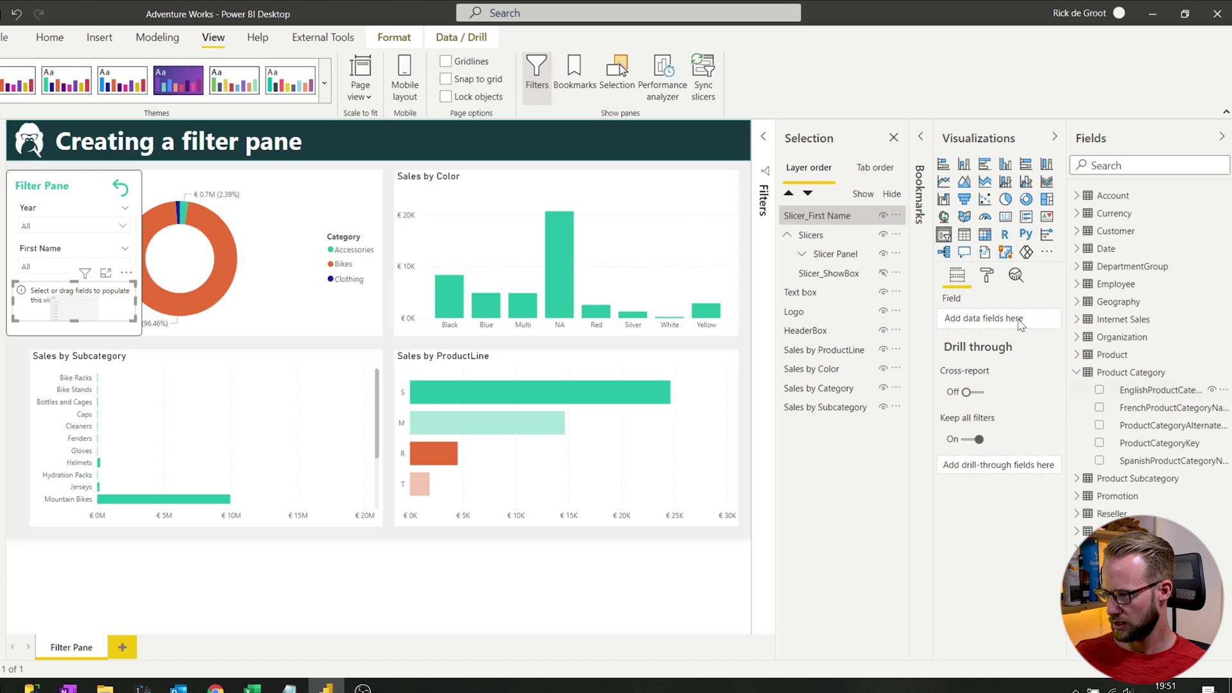
drag(1193, 393, 1011, 327)
- Rename the copied slicer's field as Product category for this visual and collapse the Fields pane
double_click(1009, 323)
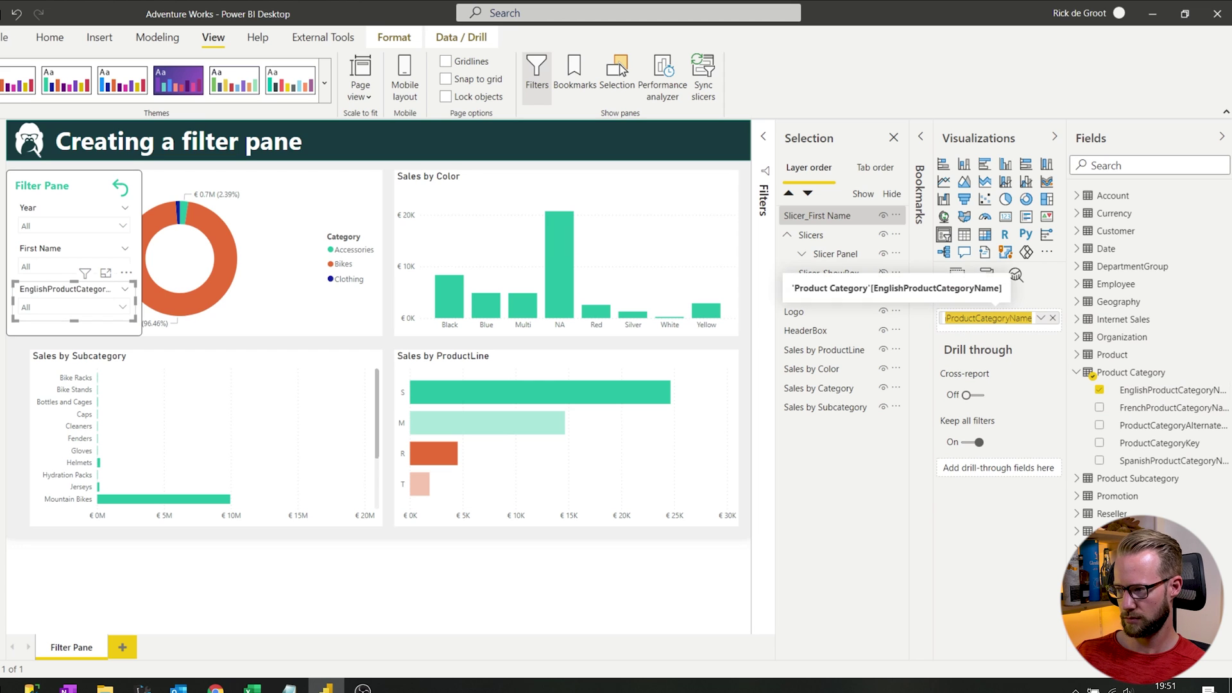
text(Product ca)
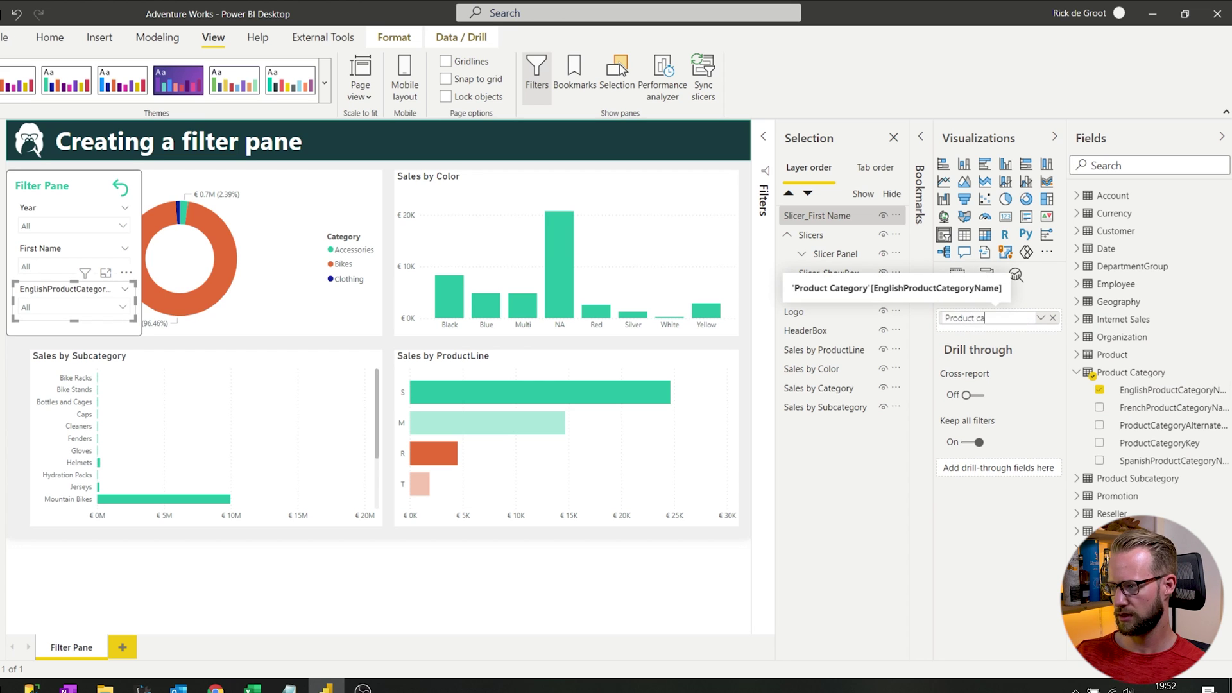
key(Return)
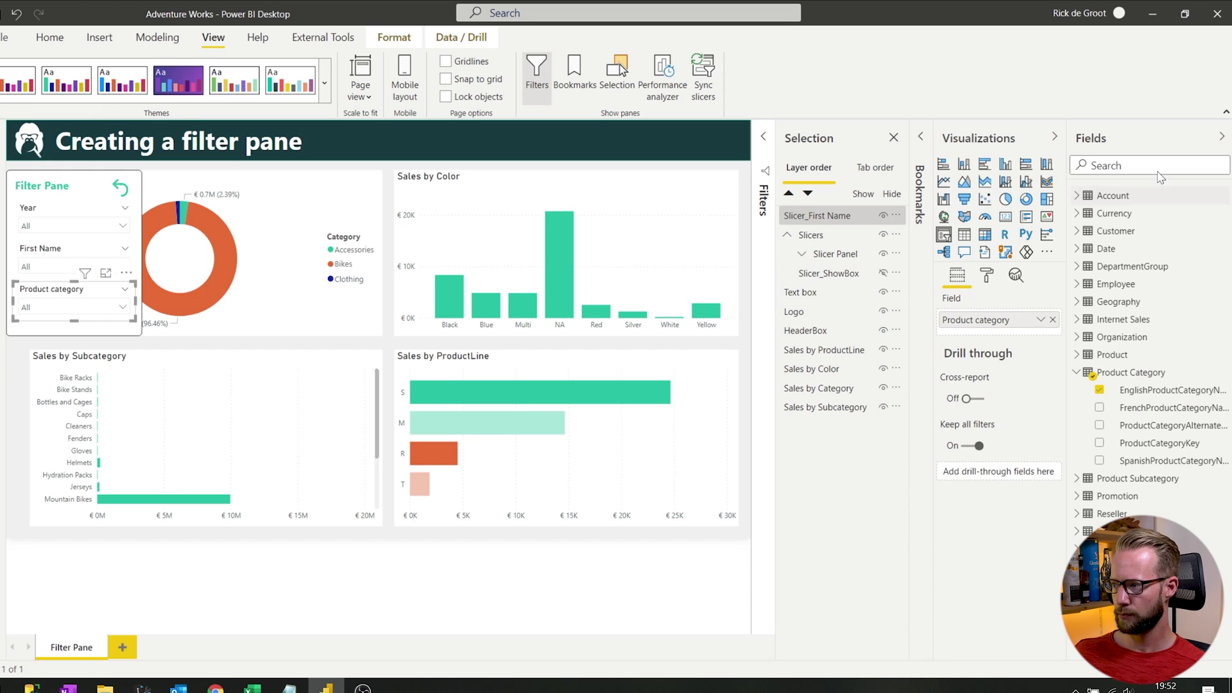
click(1131, 140)
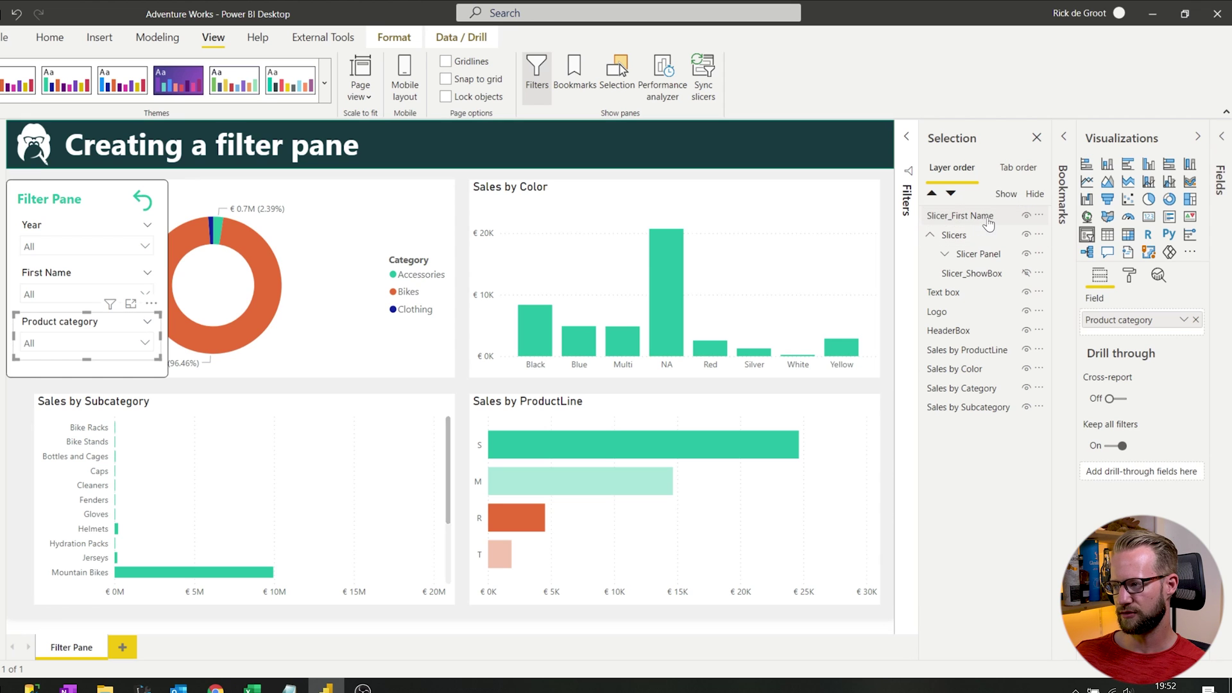
- Select the new slicer's layer, clear the selection, and test hiding and showing the filter pane with its return button and Filters tab
click(966, 218)
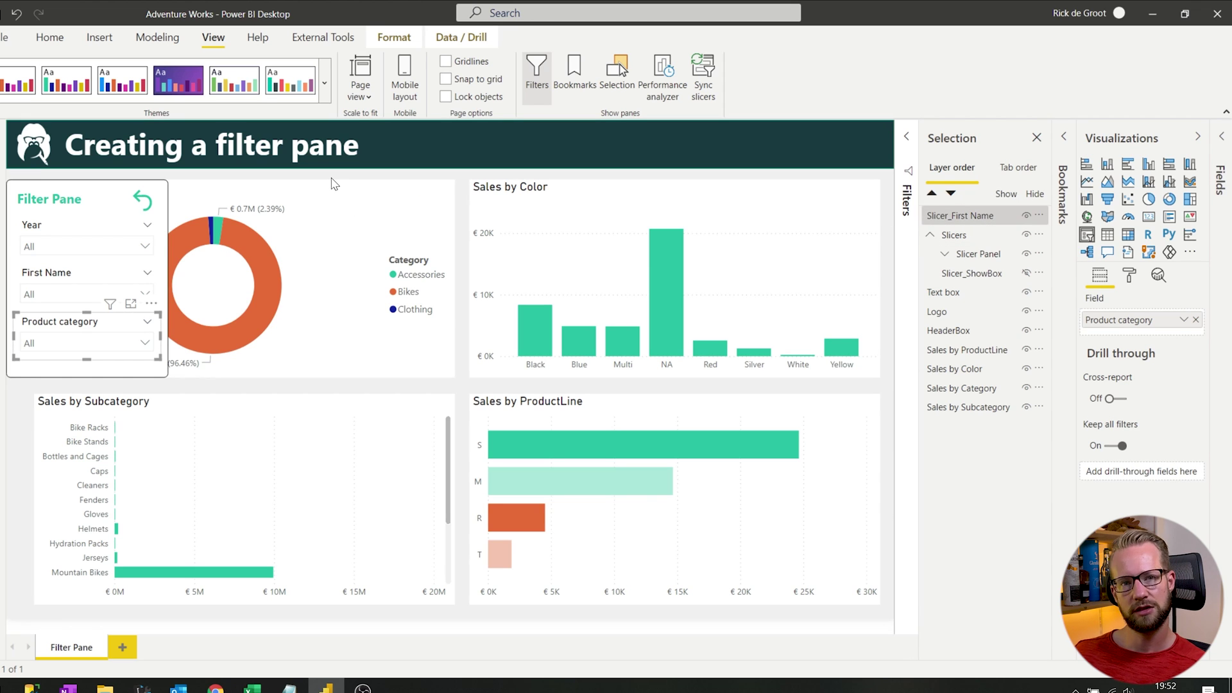
click(333, 185)
ctrl+click(142, 201)
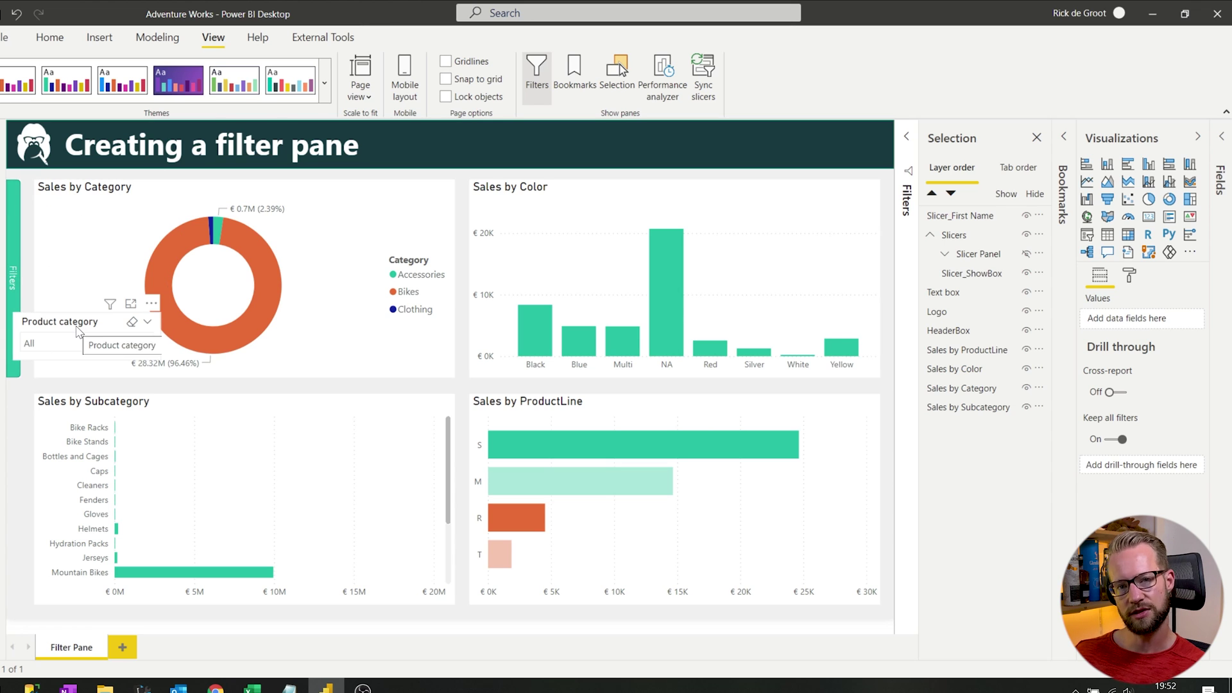
ctrl+click(14, 260)
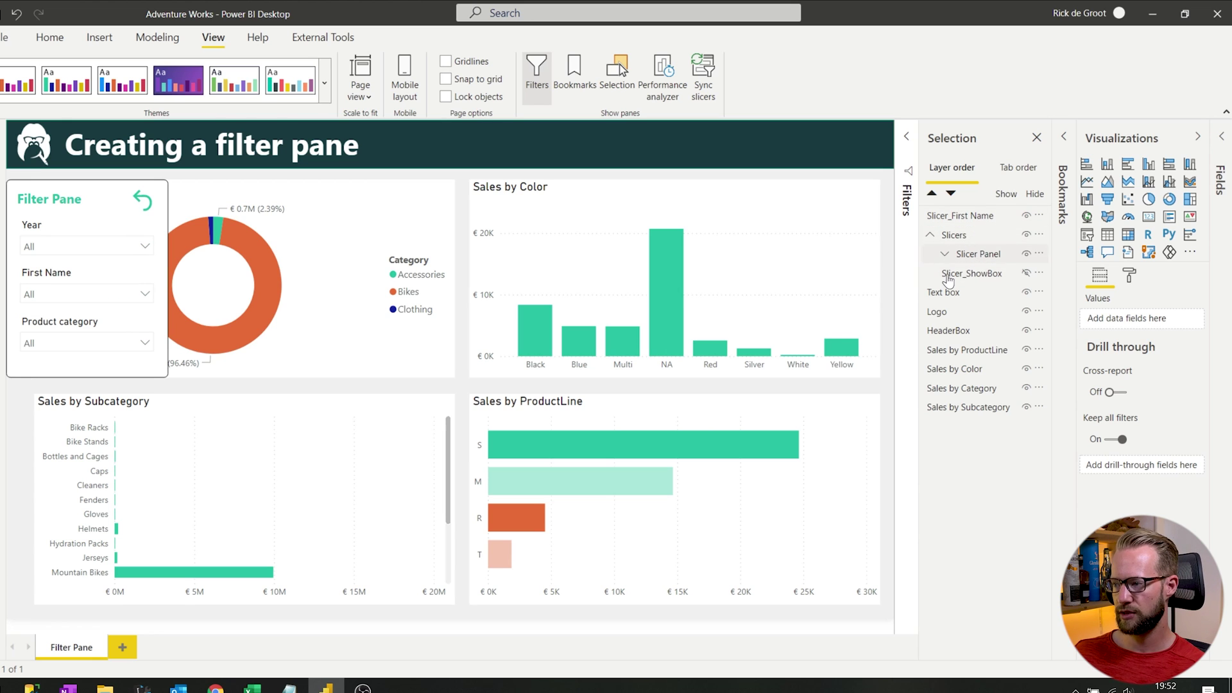
- Expand the Bookmarks pane and review the options of the Filter Pane: Show Slicers bookmark
click(1064, 189)
click(1060, 189)
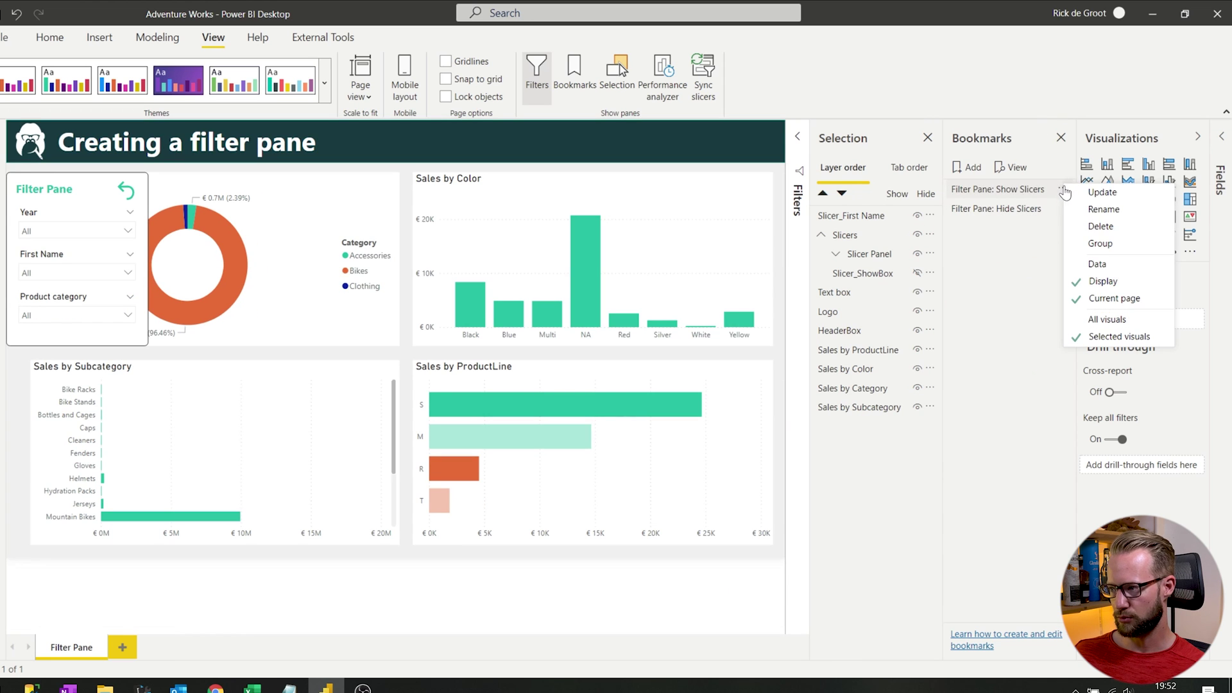
click(996, 70)
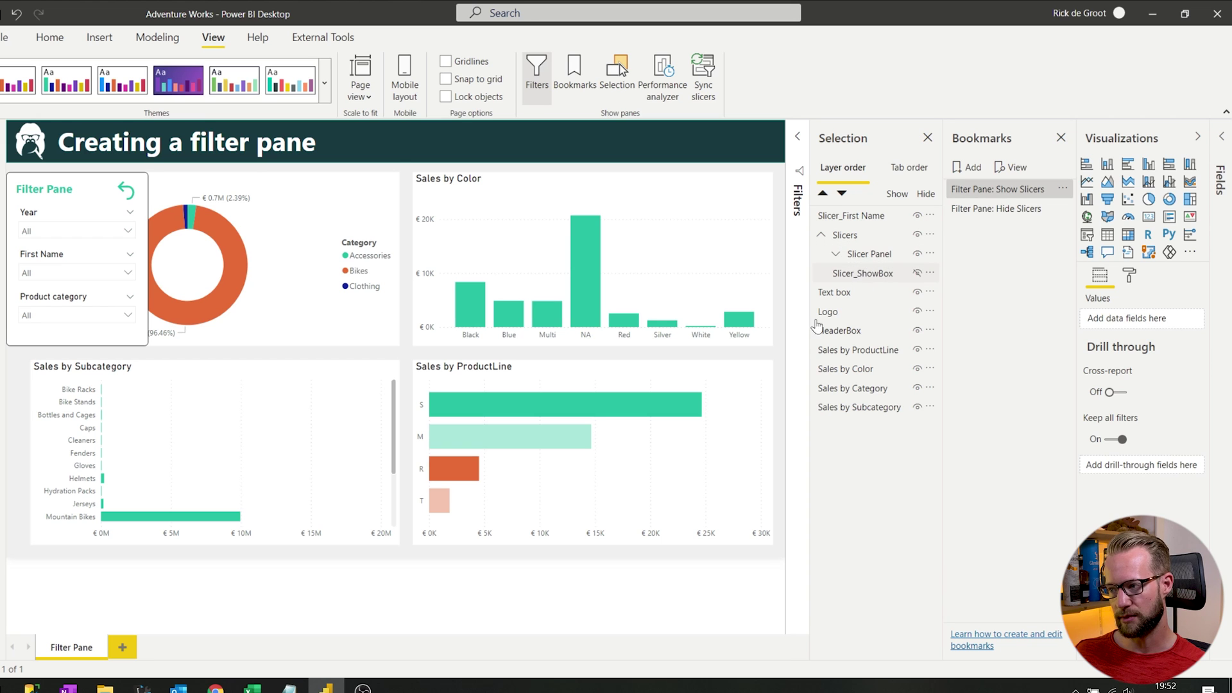
- Rename the product category slicer's layer as Slicer_ProductCategory and move it into the Slicer Panel group below Slicer_Year
click(836, 257)
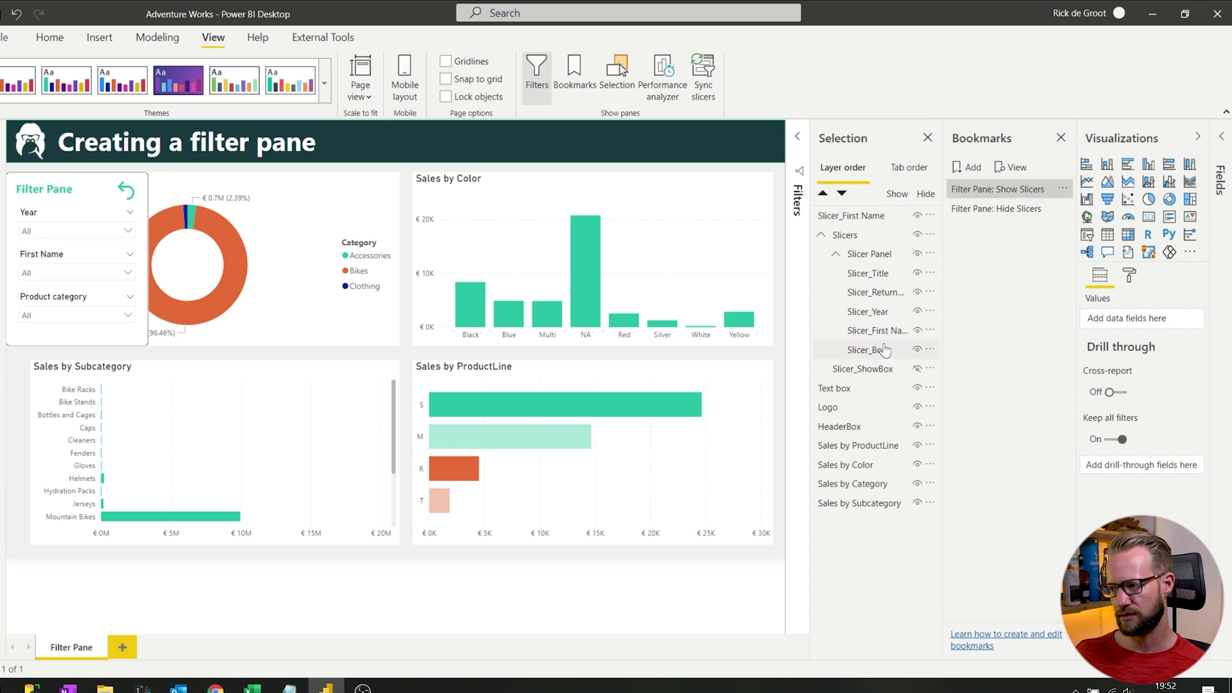
click(861, 218)
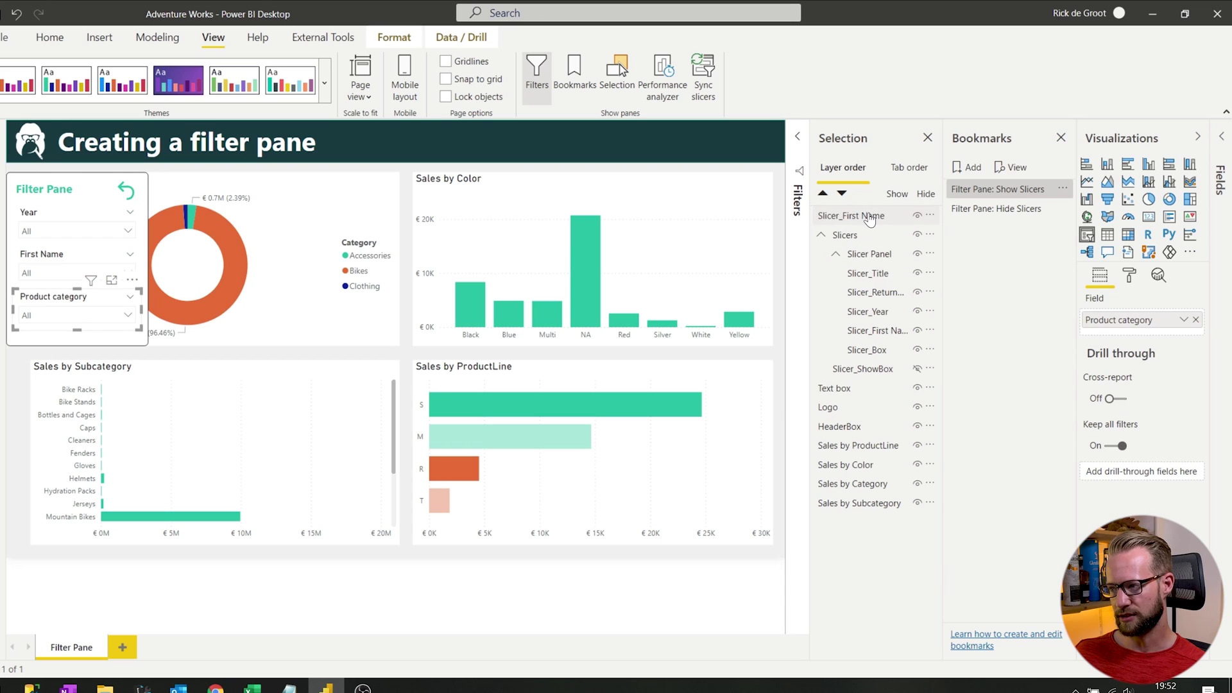
double_click(853, 217)
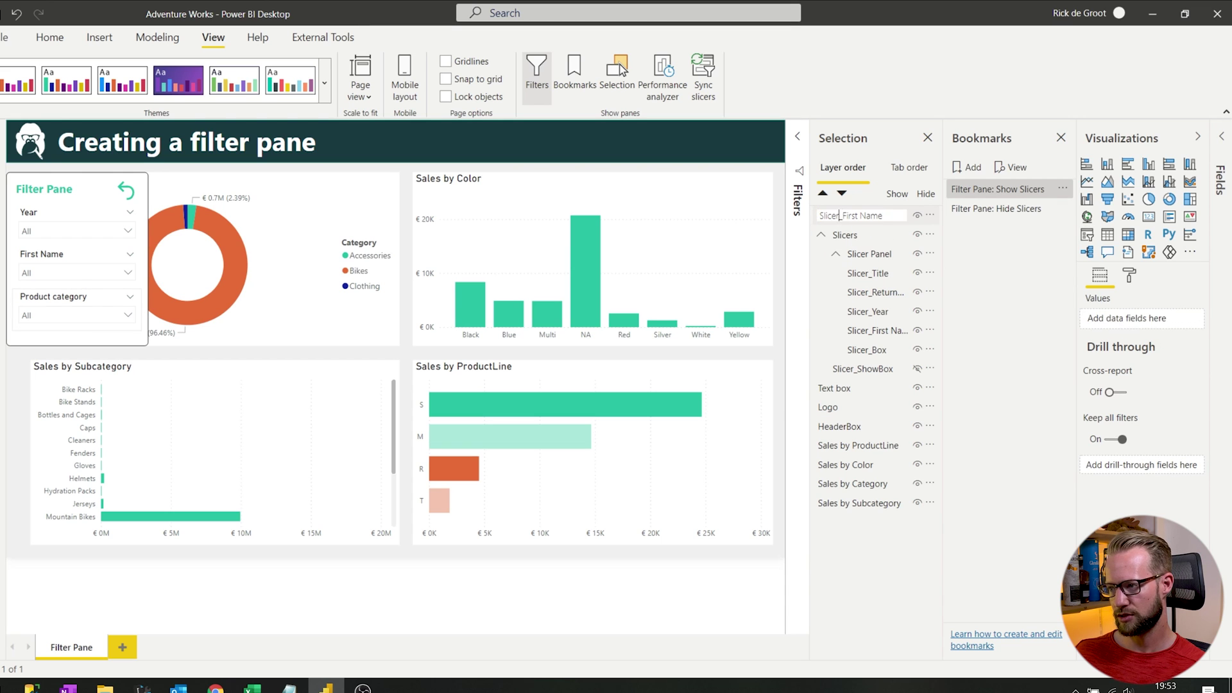
text(Slicer_Produc)
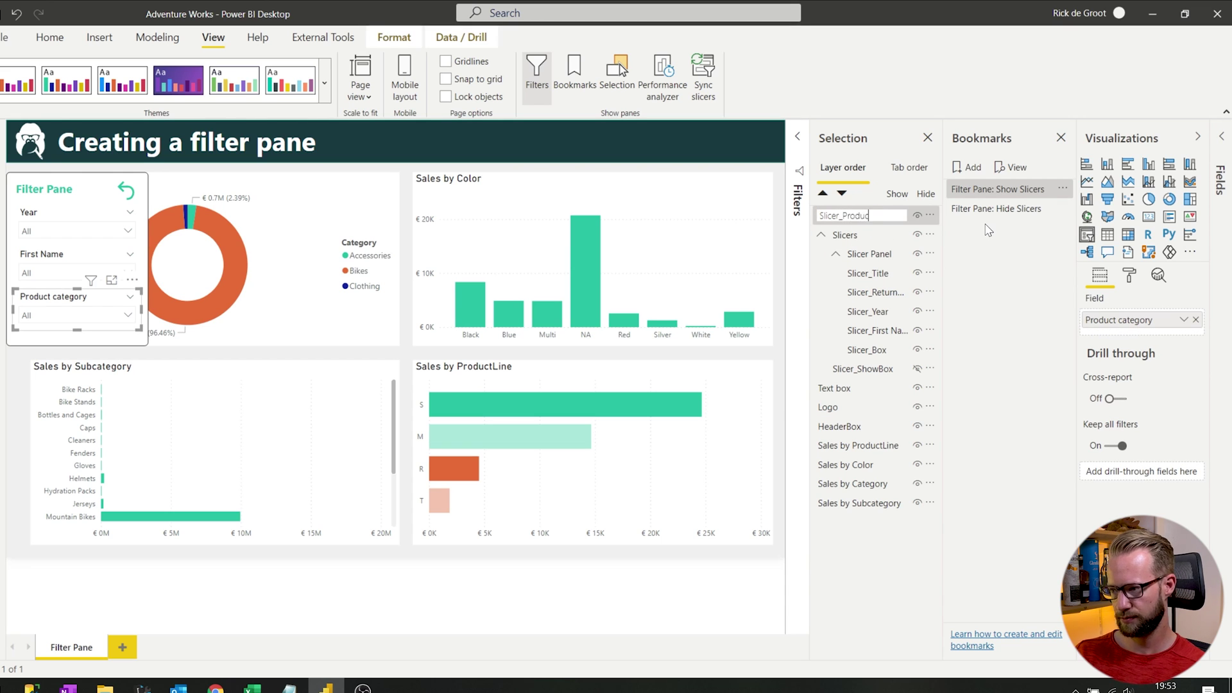
text(tCategory)
key(Return)
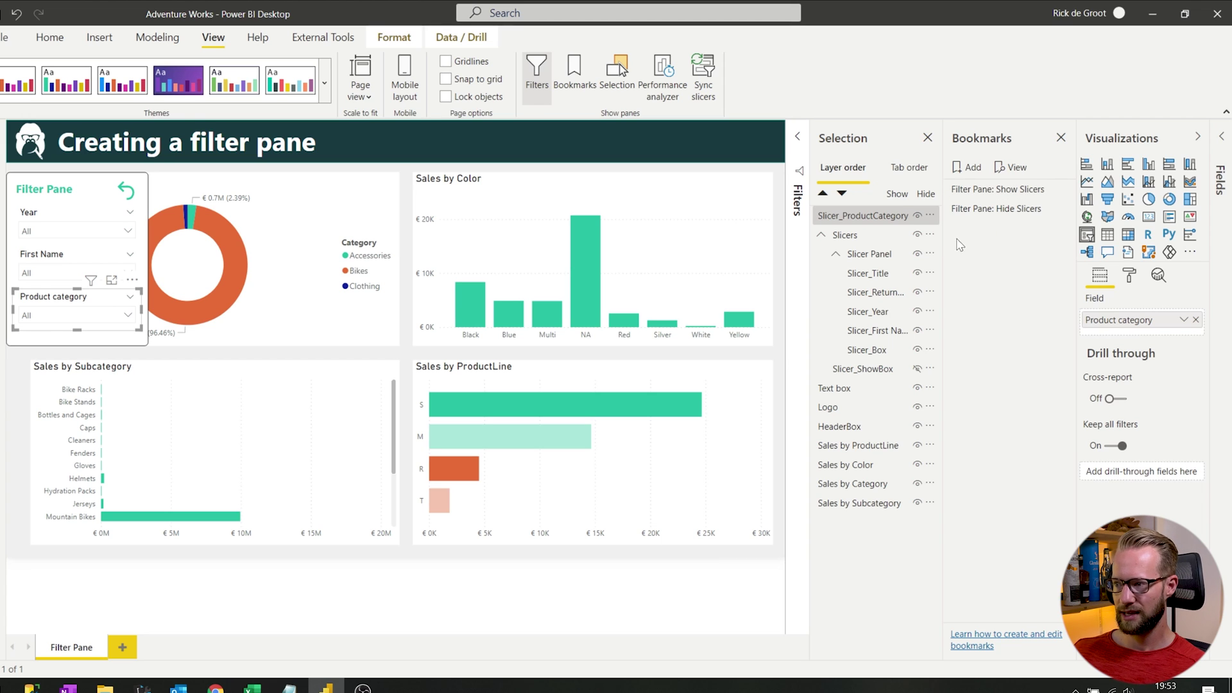
drag(864, 222, 904, 319)
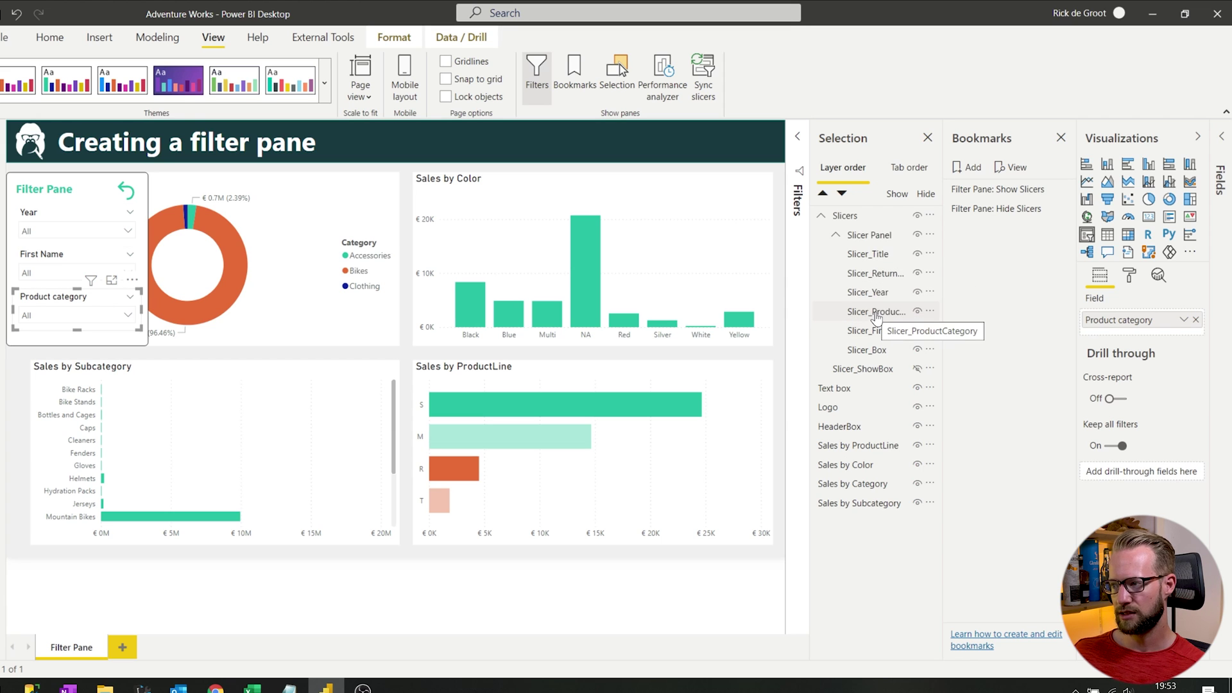
click(876, 312)
- Test the filter pane by alternating between the Filter Pane: Hide Slicers and Filter Pane: Show Slicers bookmarks
click(1011, 214)
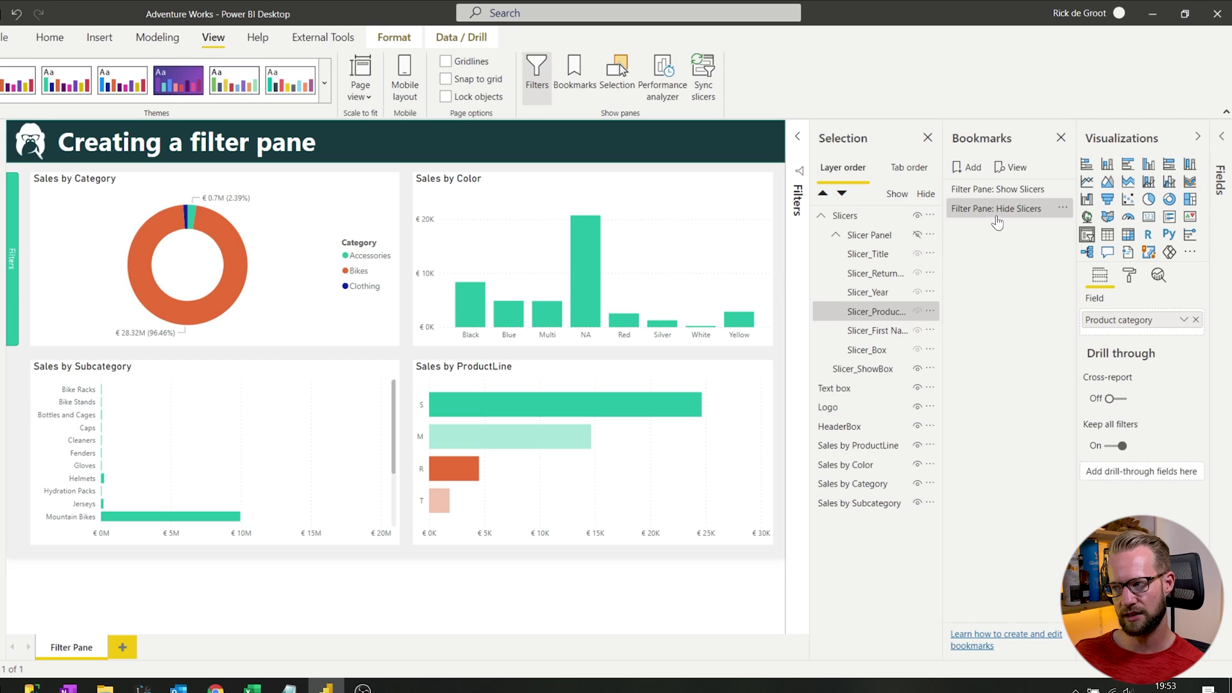
click(1011, 192)
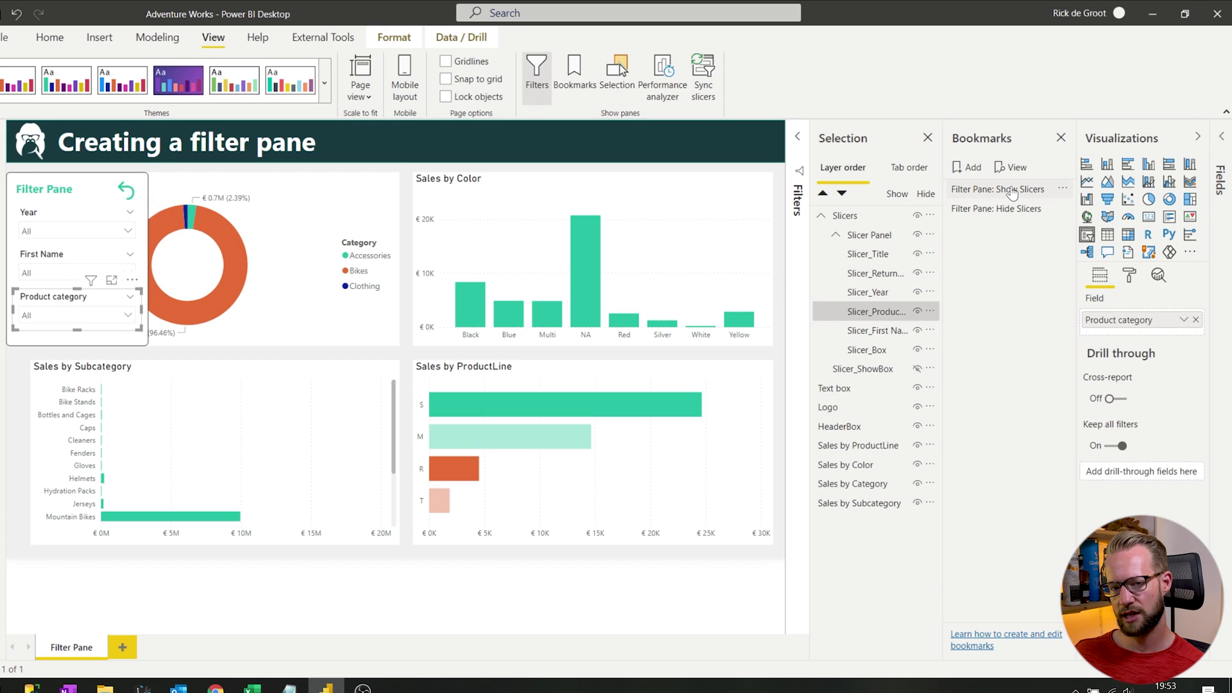
click(676, 172)
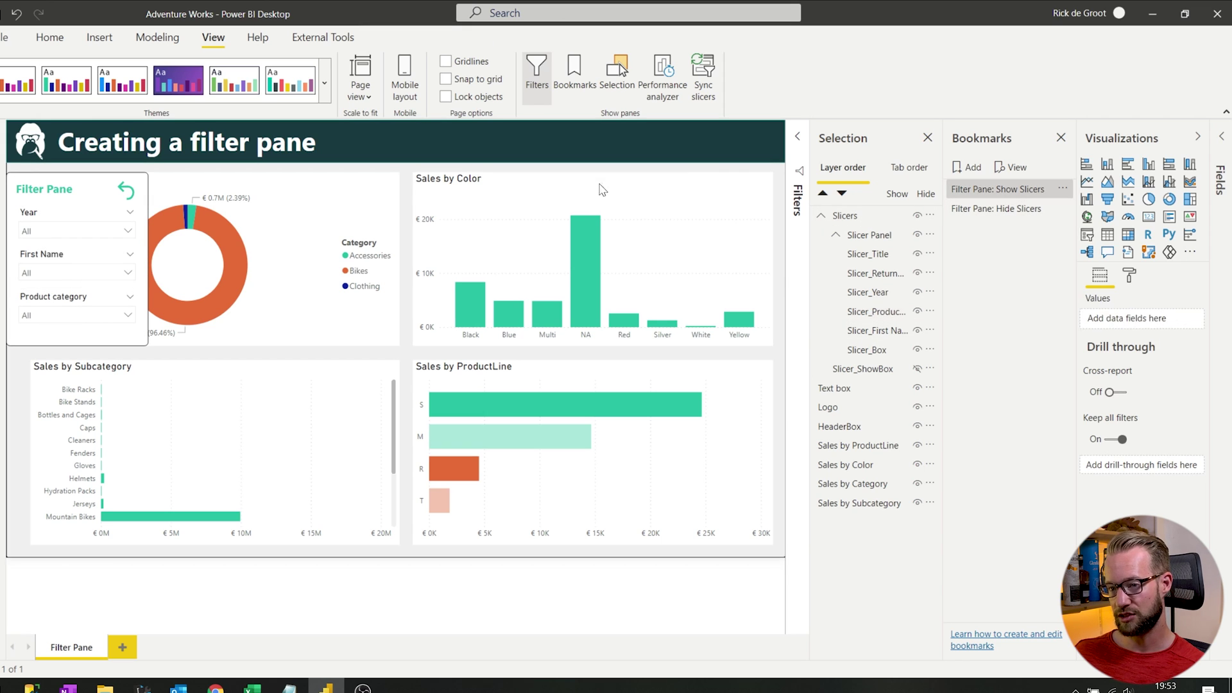
click(1013, 208)
click(1020, 192)
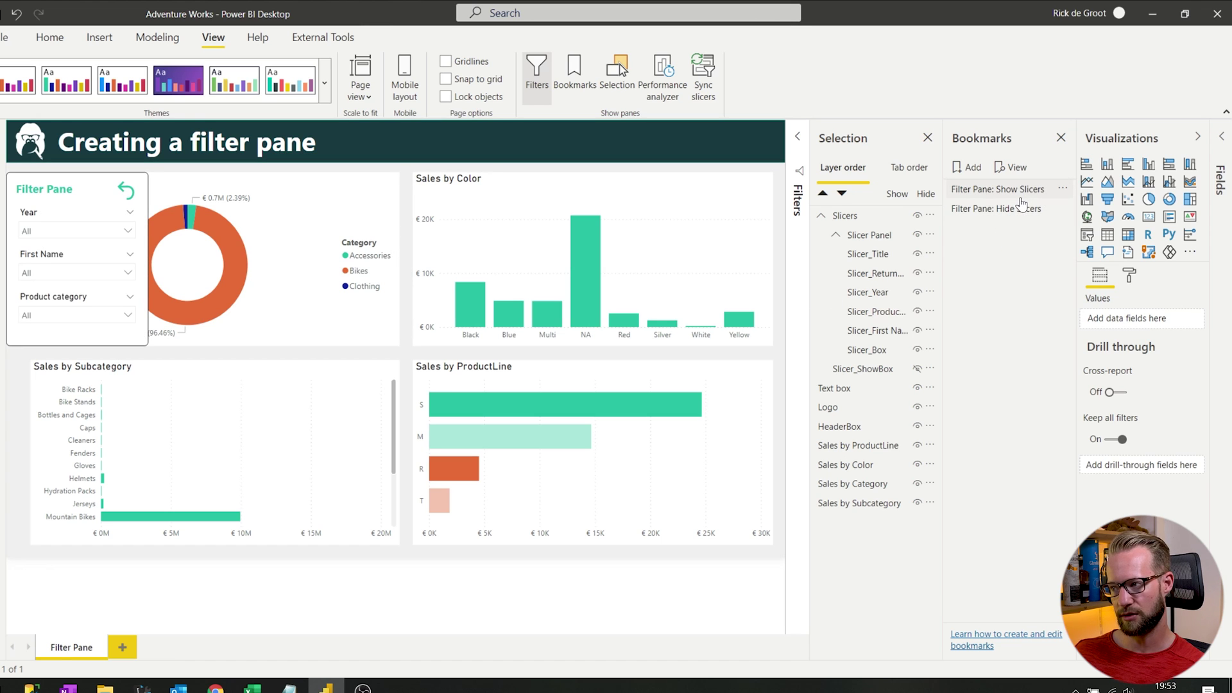
click(1017, 208)
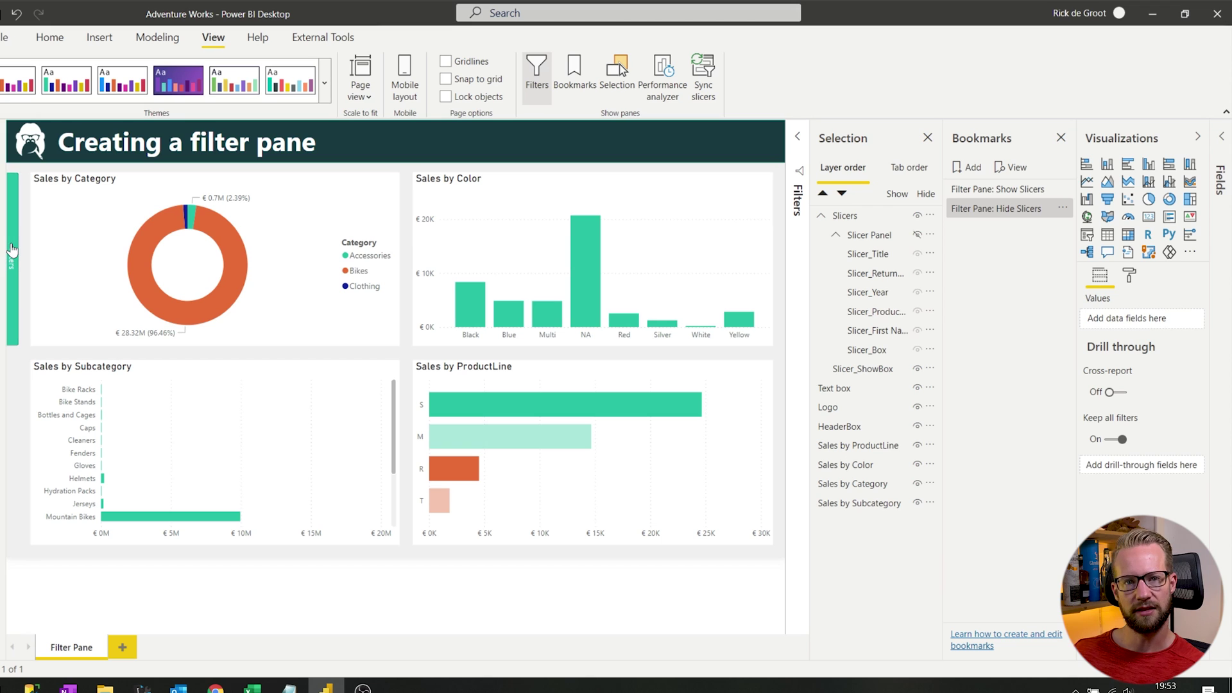
click(971, 210)
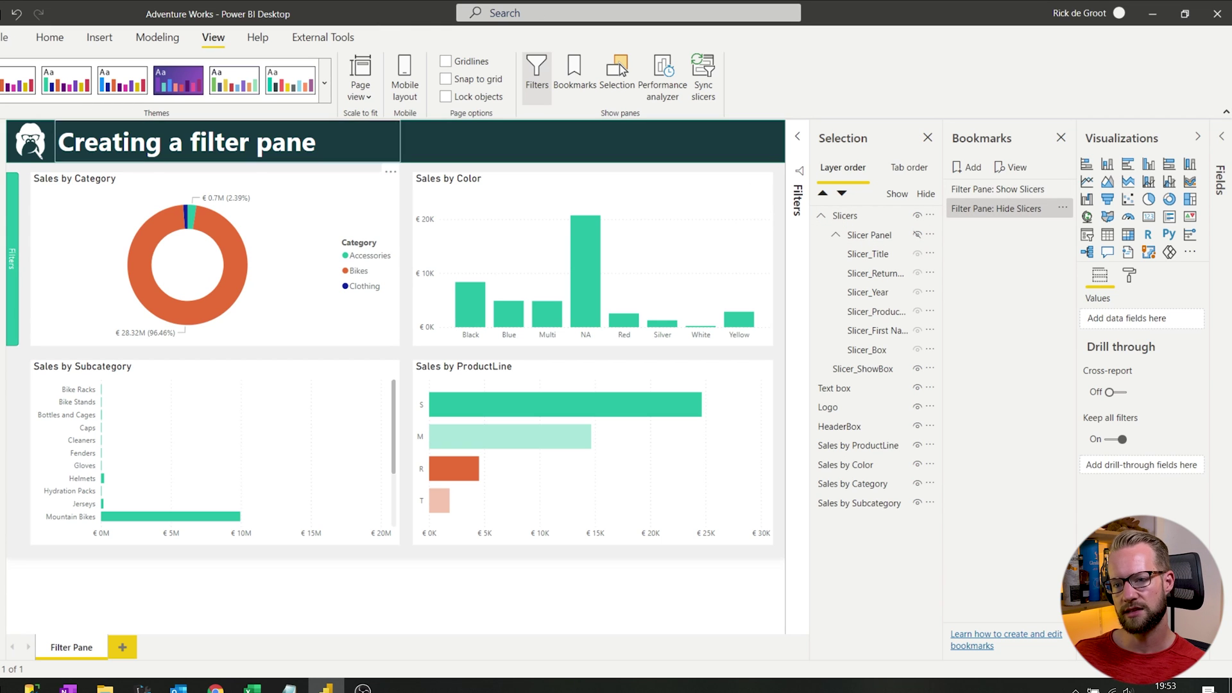
- Test opening and closing the filter pane twice with the Filters tab and the return button on the report page
ctrl+click(13, 221)
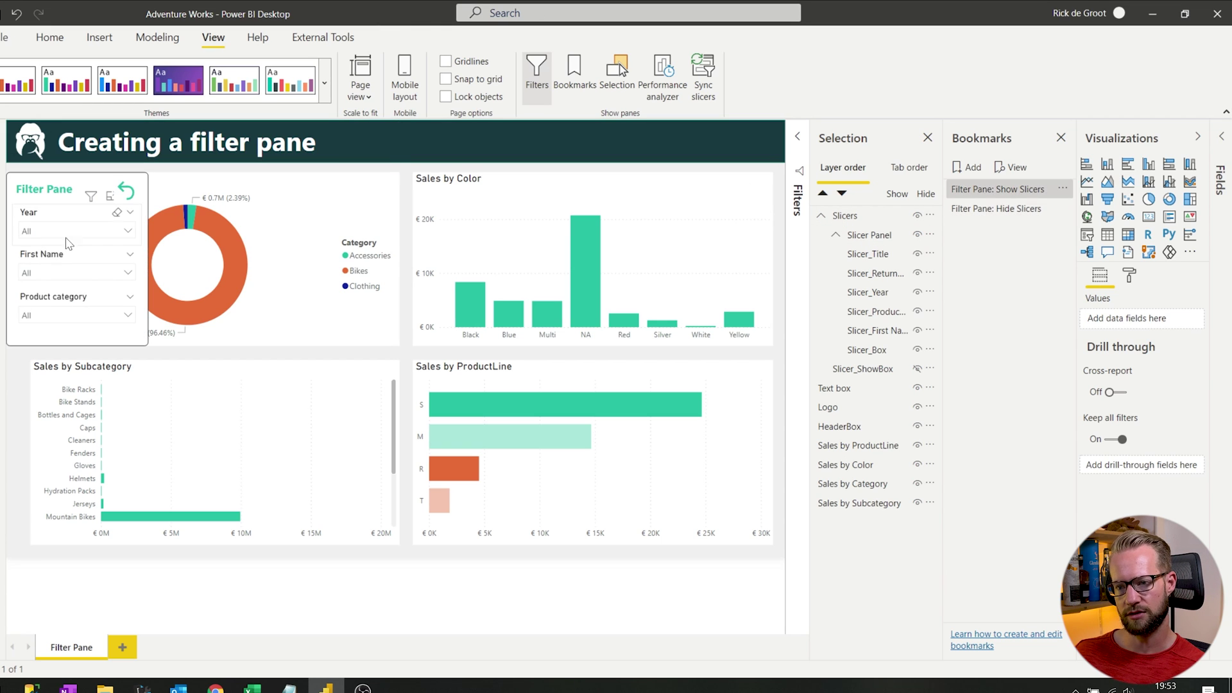
ctrl+click(126, 191)
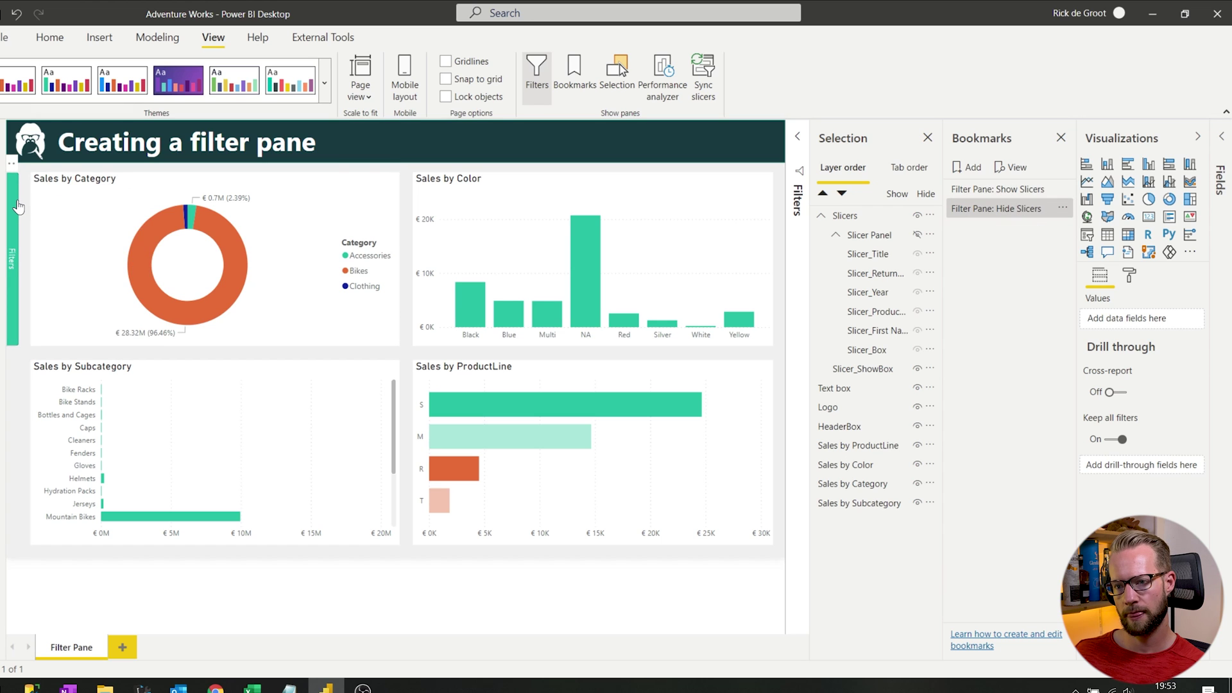
ctrl+click(18, 207)
ctrl+click(126, 191)
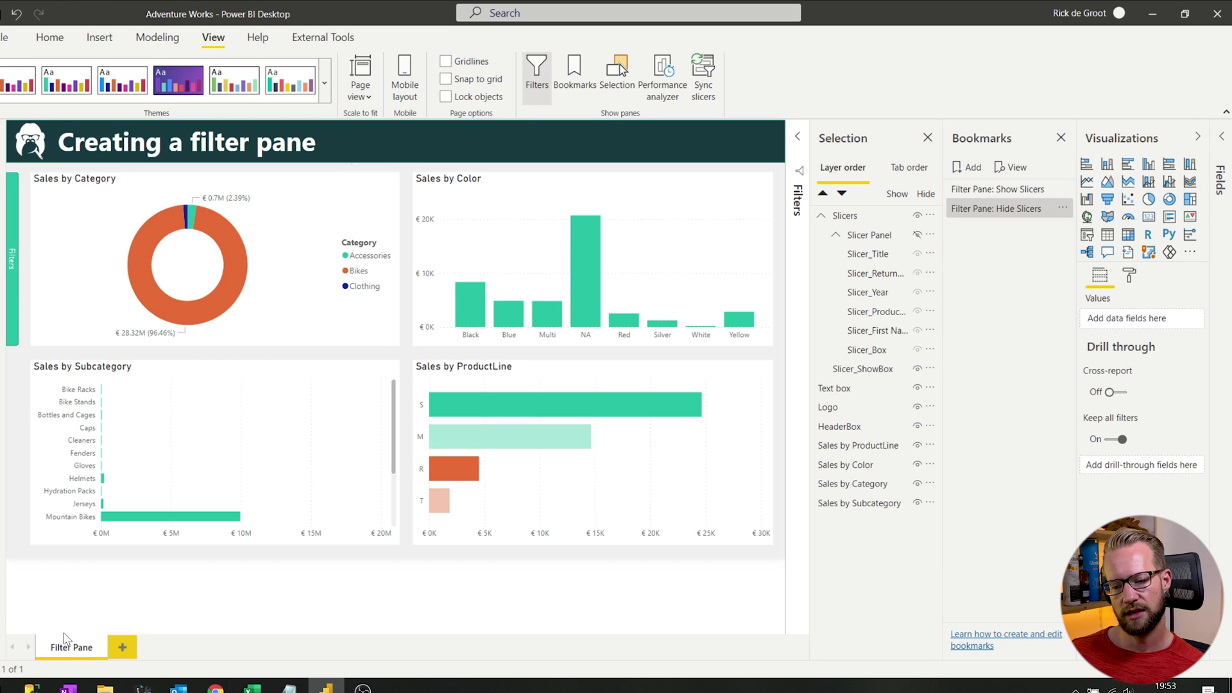
- Duplicate the Filter Pane page, test the Filters tab on the copy, and return to the duplicate page
right_click(91, 650)
click(177, 620)
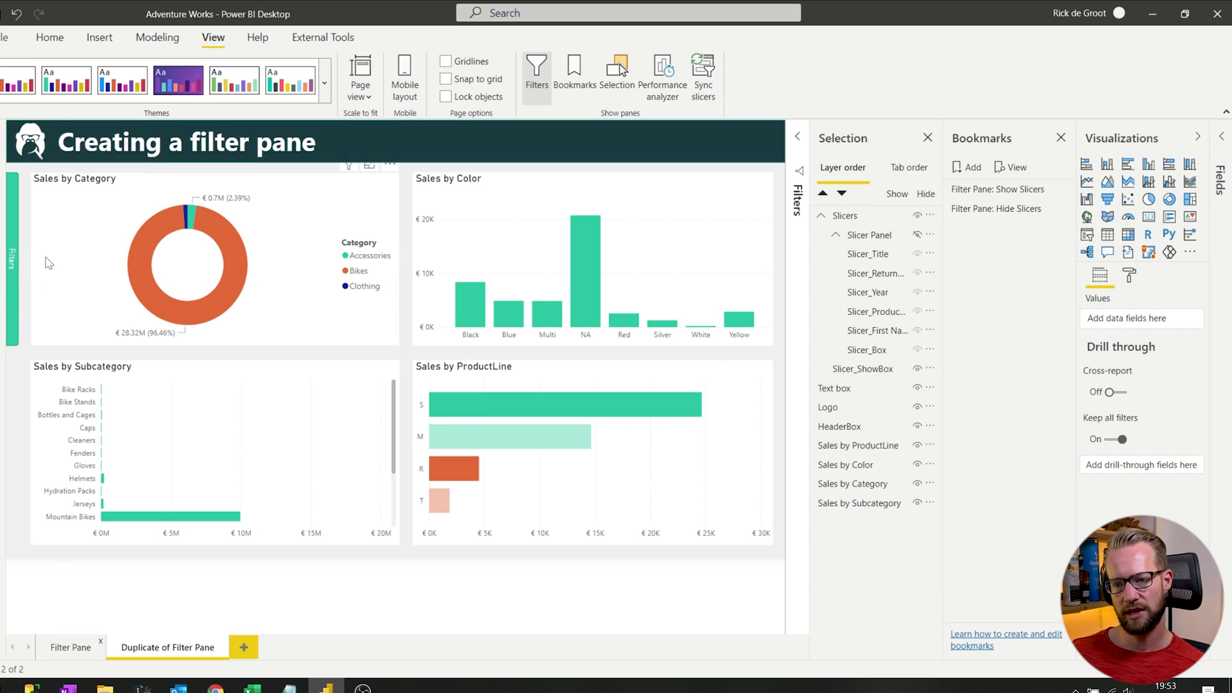
ctrl+click(11, 225)
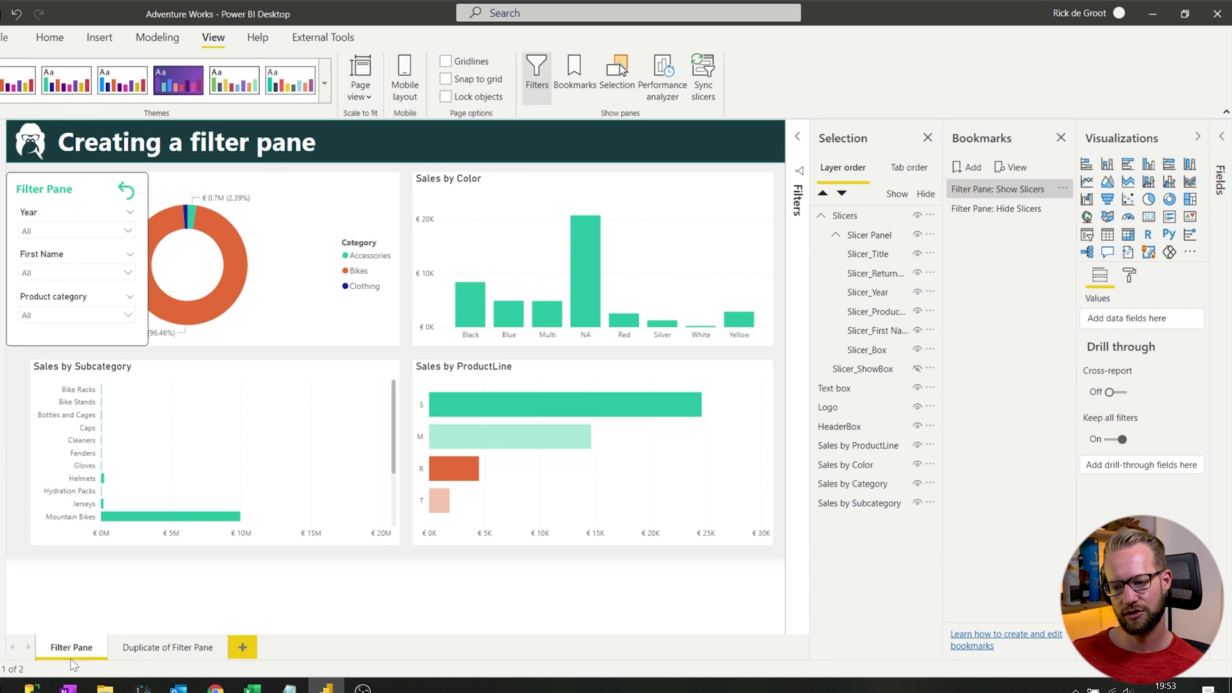
click(156, 658)
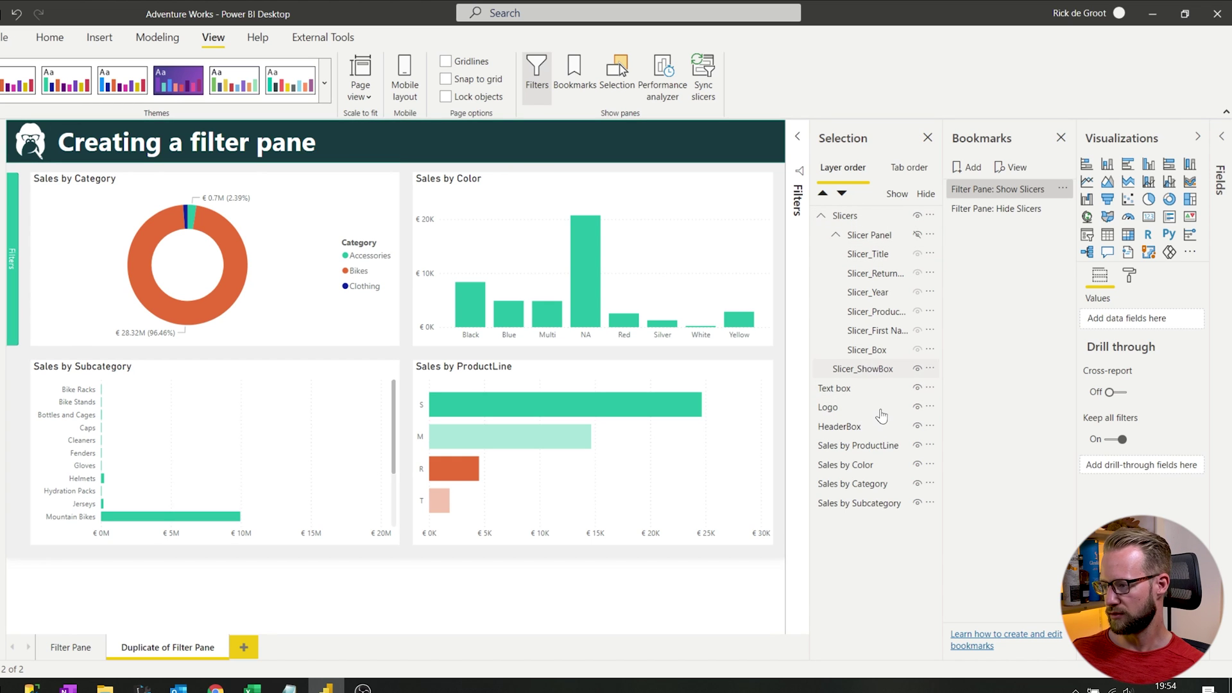
- With Slicer_ShowBox and the Slicer Panel group selected, add a bookmark named "Duplicate: Hide Slicers"
click(870, 368)
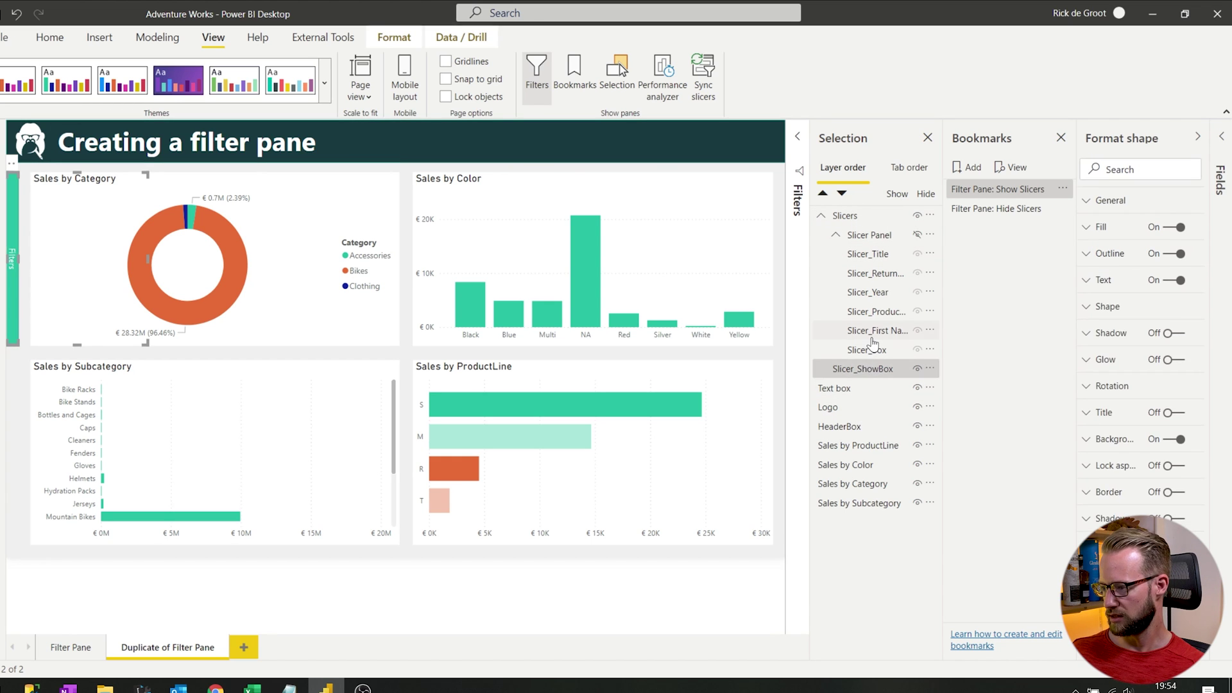
ctrl+click(866, 236)
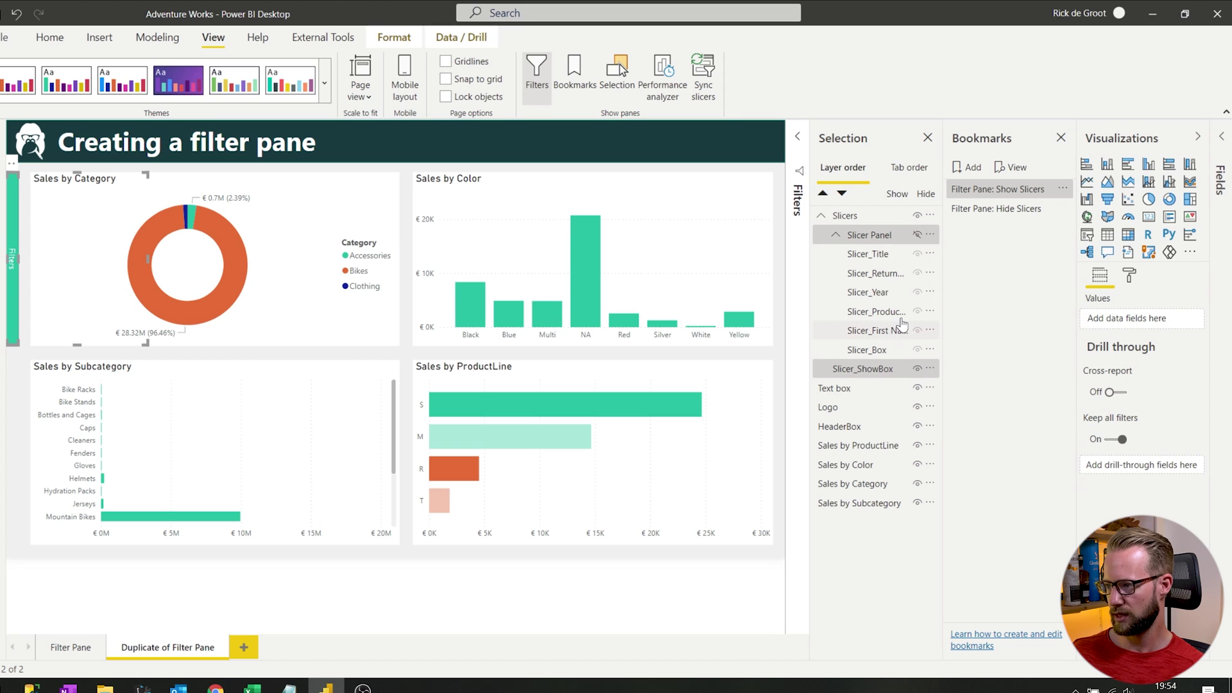
click(968, 167)
double_click(972, 229)
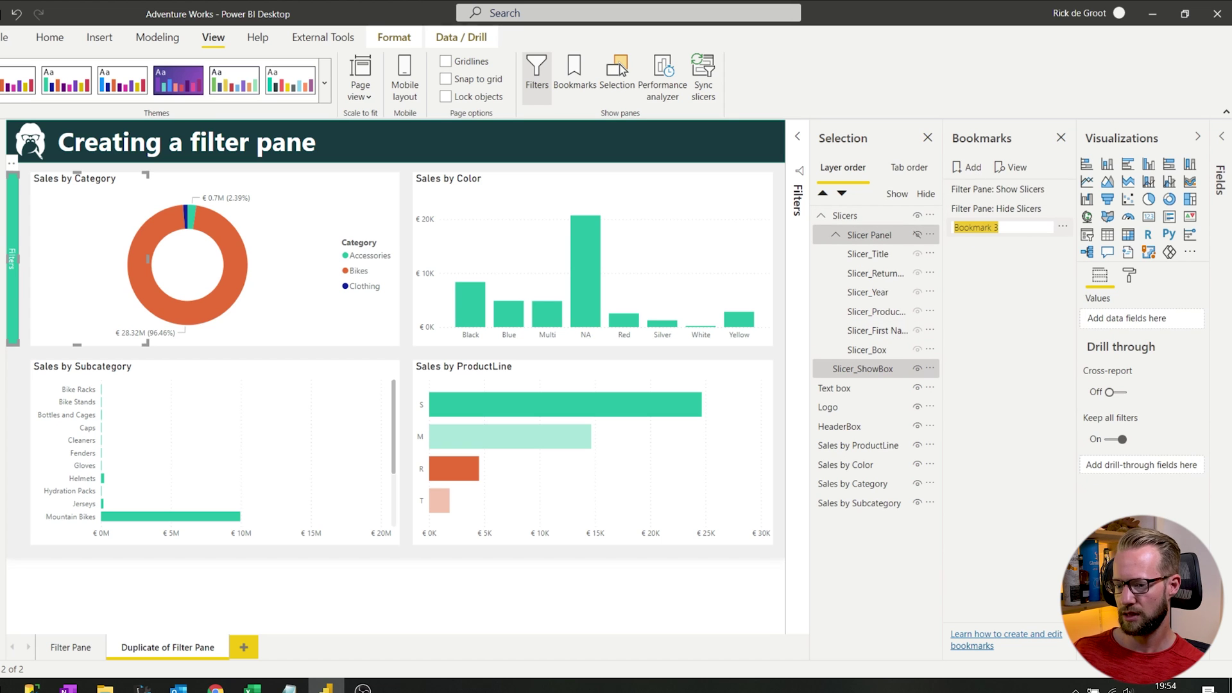
text(Duplicate)
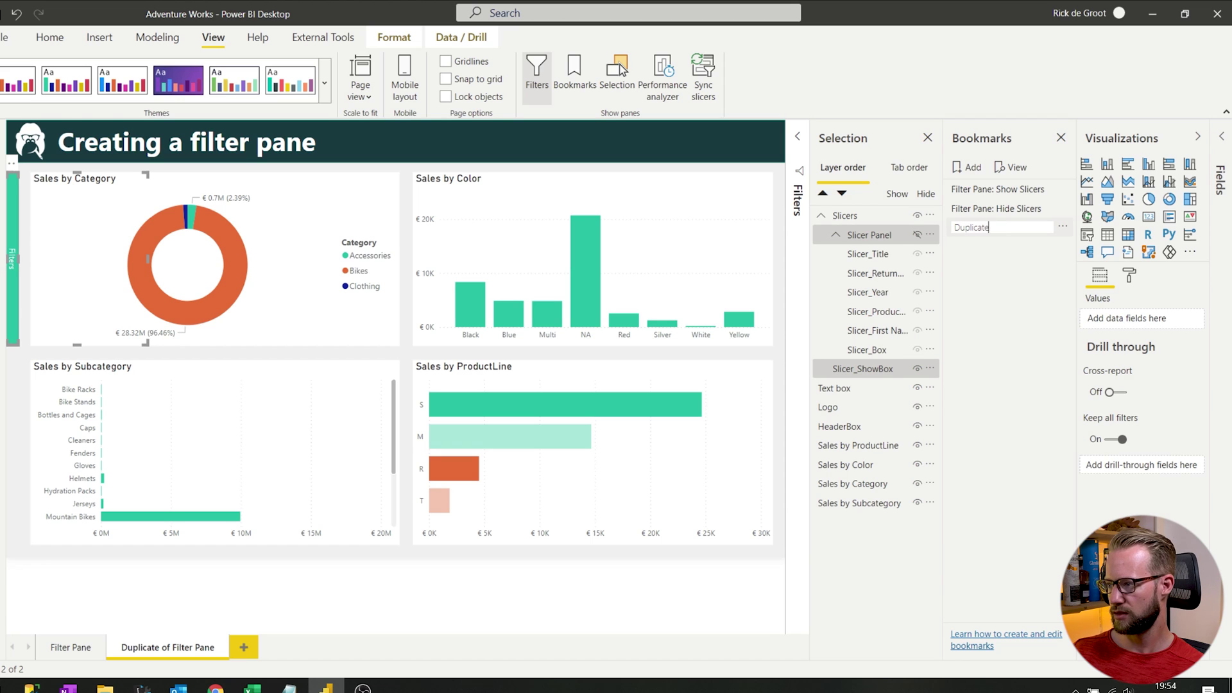
text(: Hide Slicers)
key(Return)
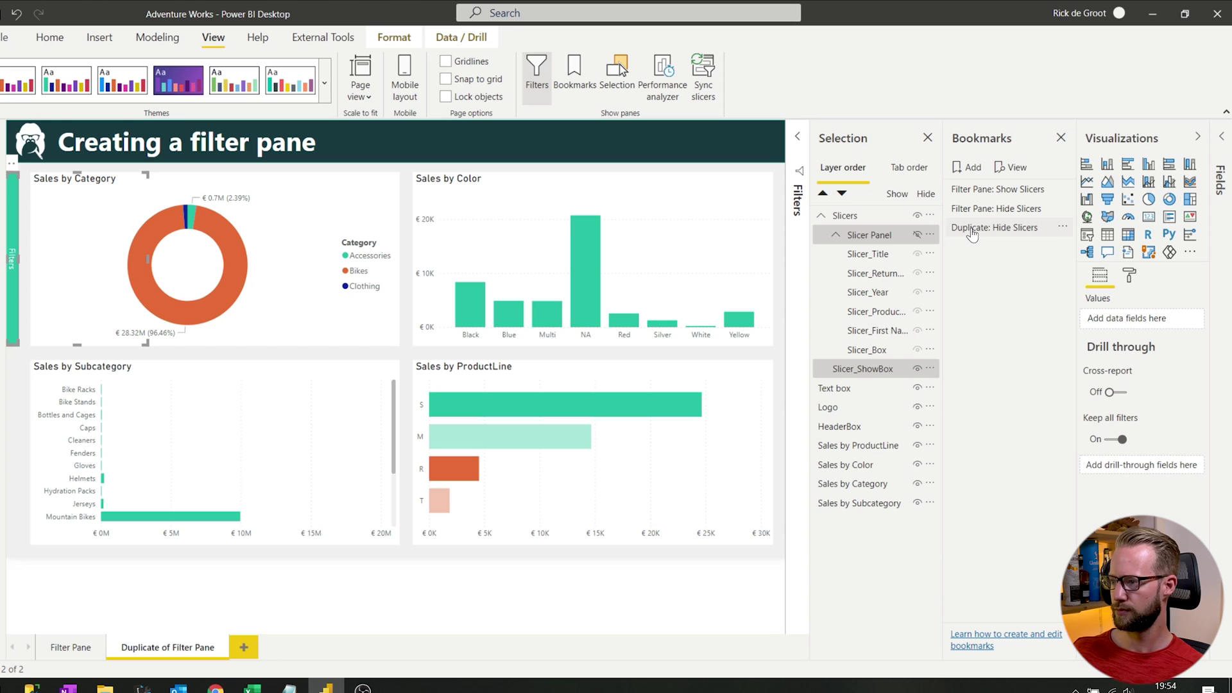
- Show the Slicer Panel group, hide Slicer_ShowBox, and capture both in a new bookmark named "Duplicate: Show Slicers"
click(916, 236)
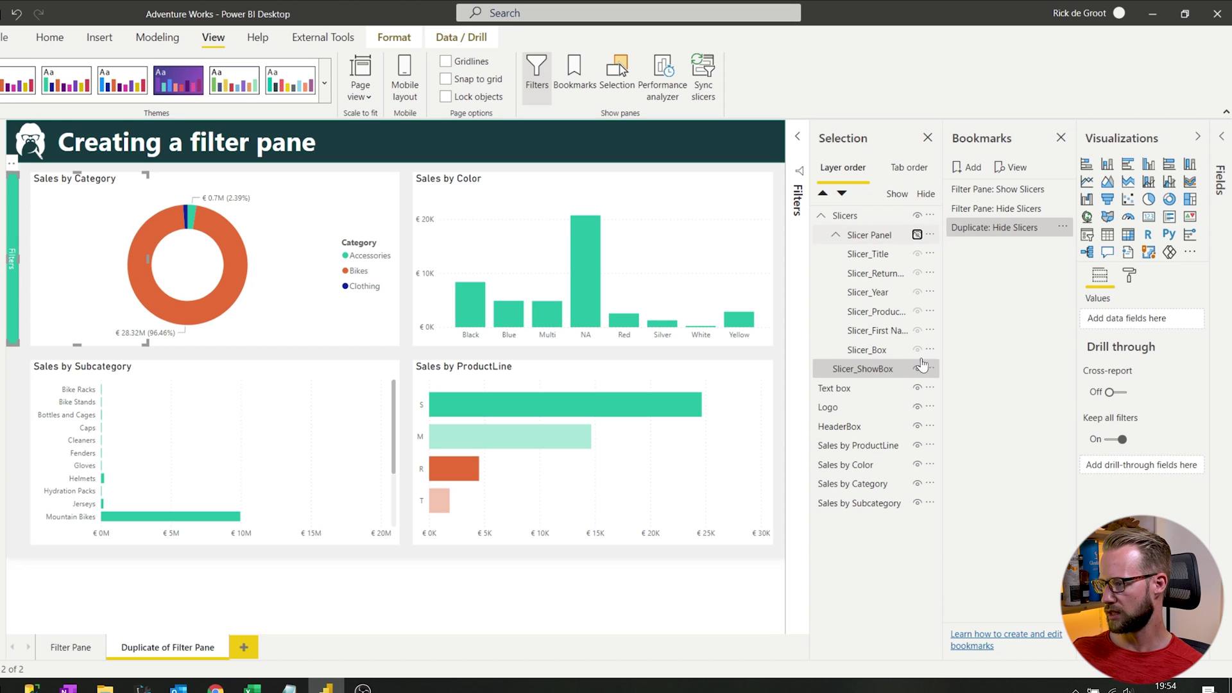
click(917, 370)
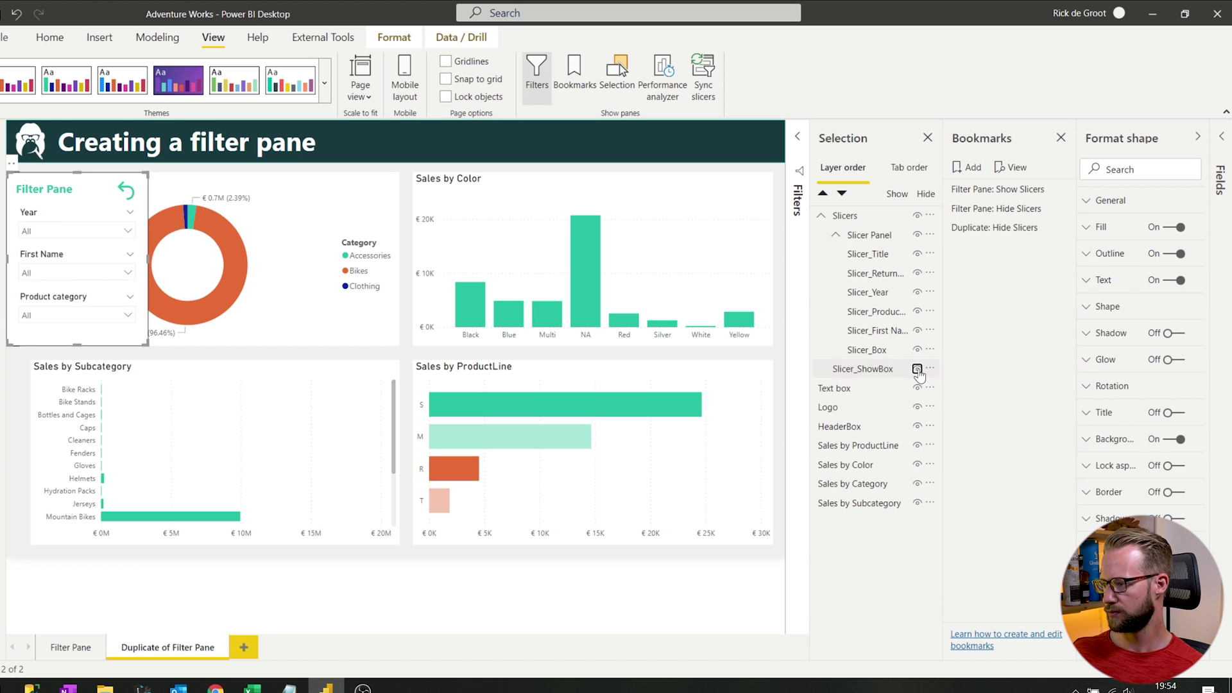
click(877, 371)
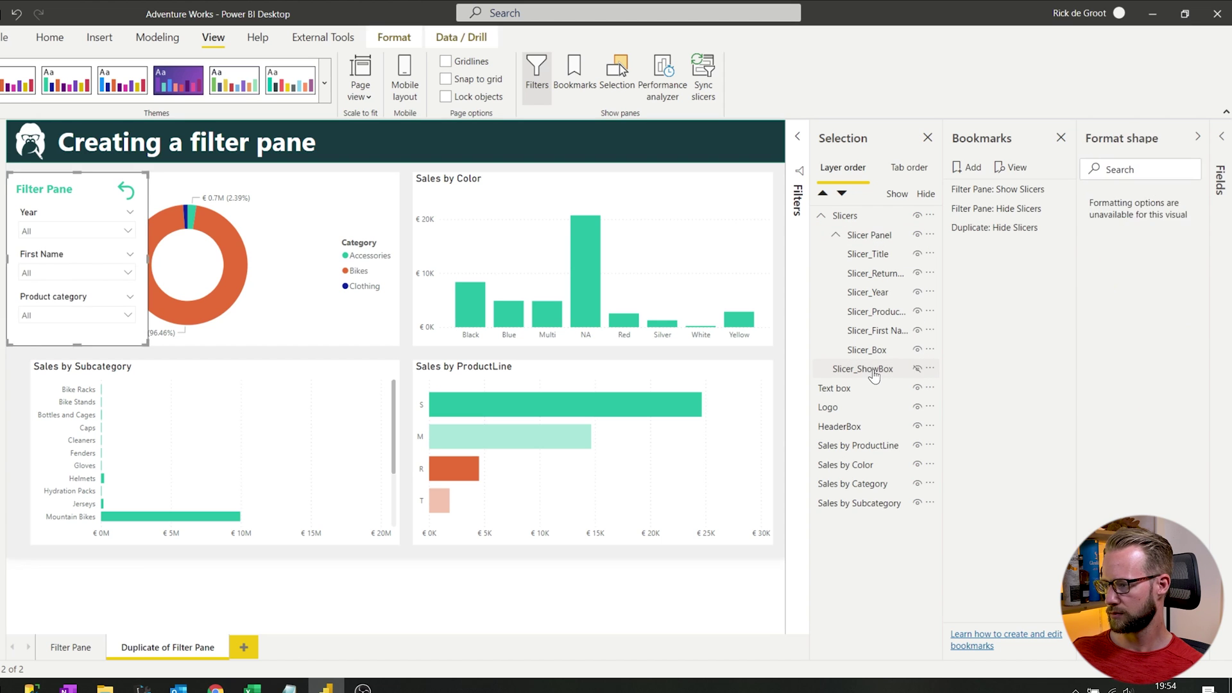
ctrl+click(874, 237)
click(967, 168)
double_click(974, 248)
text(Duplicate)
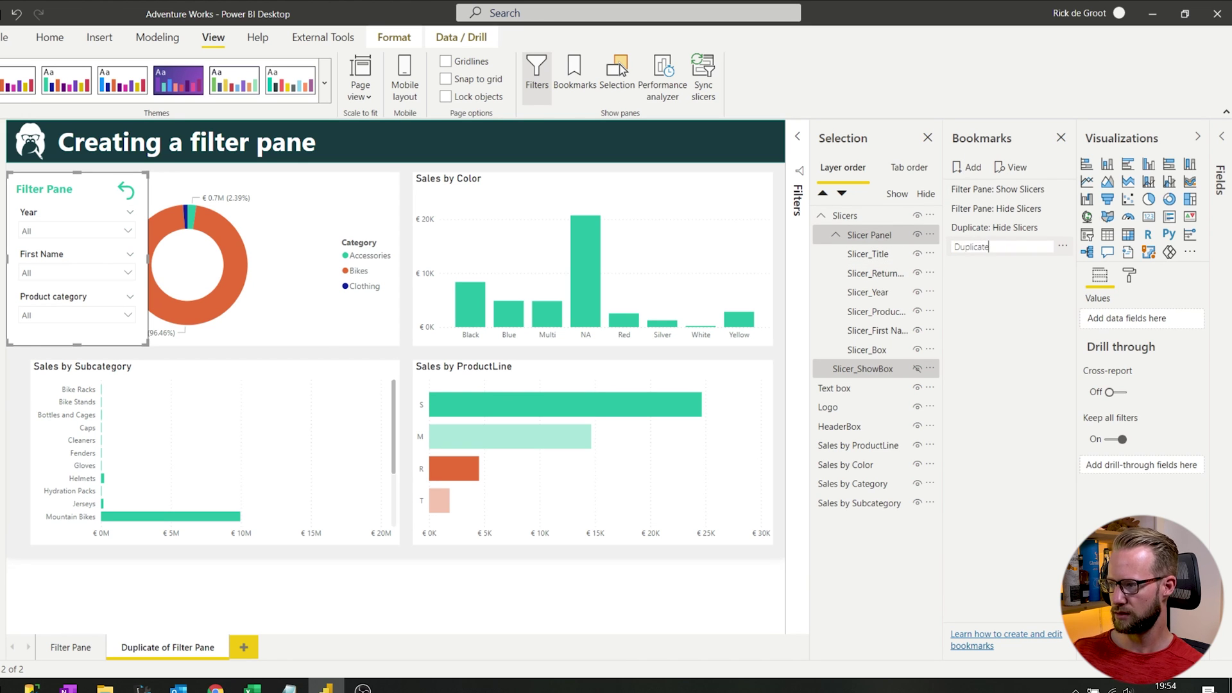
text(: Show Slicers)
key(Return)
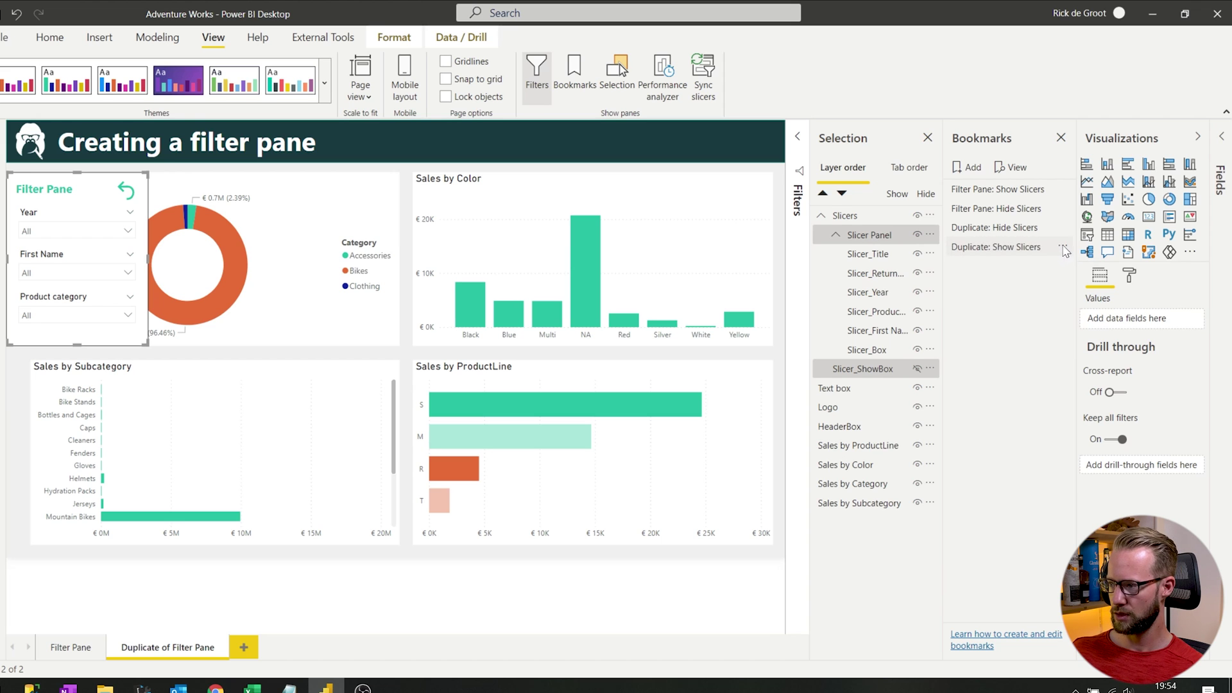
- Set both Duplicate bookmarks to ignore Data and apply only to Selected visuals
click(1064, 250)
click(1098, 324)
click(1064, 251)
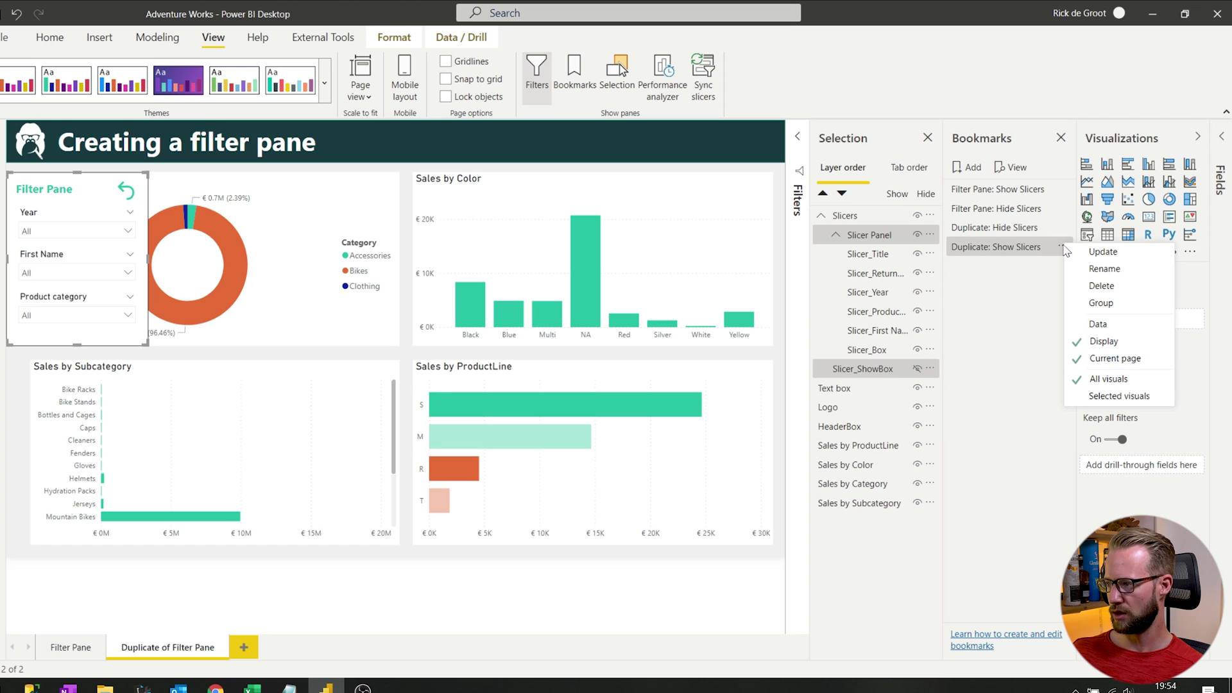
click(1116, 396)
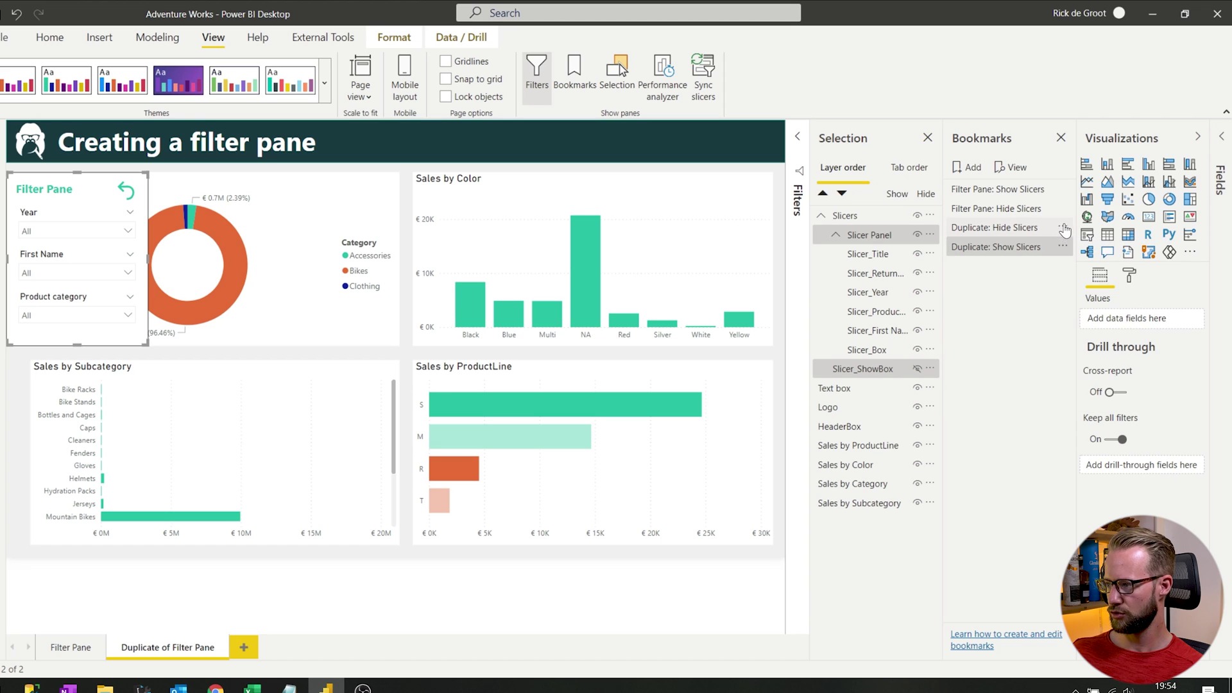
click(1064, 230)
click(1102, 300)
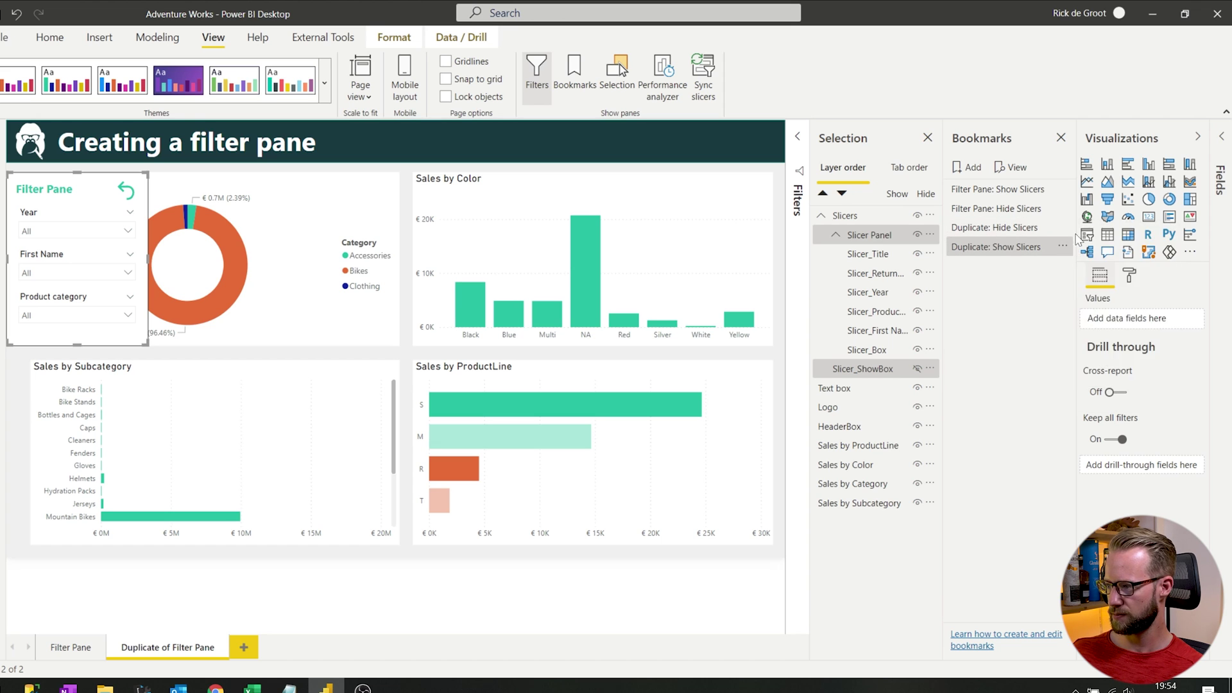
click(1062, 246)
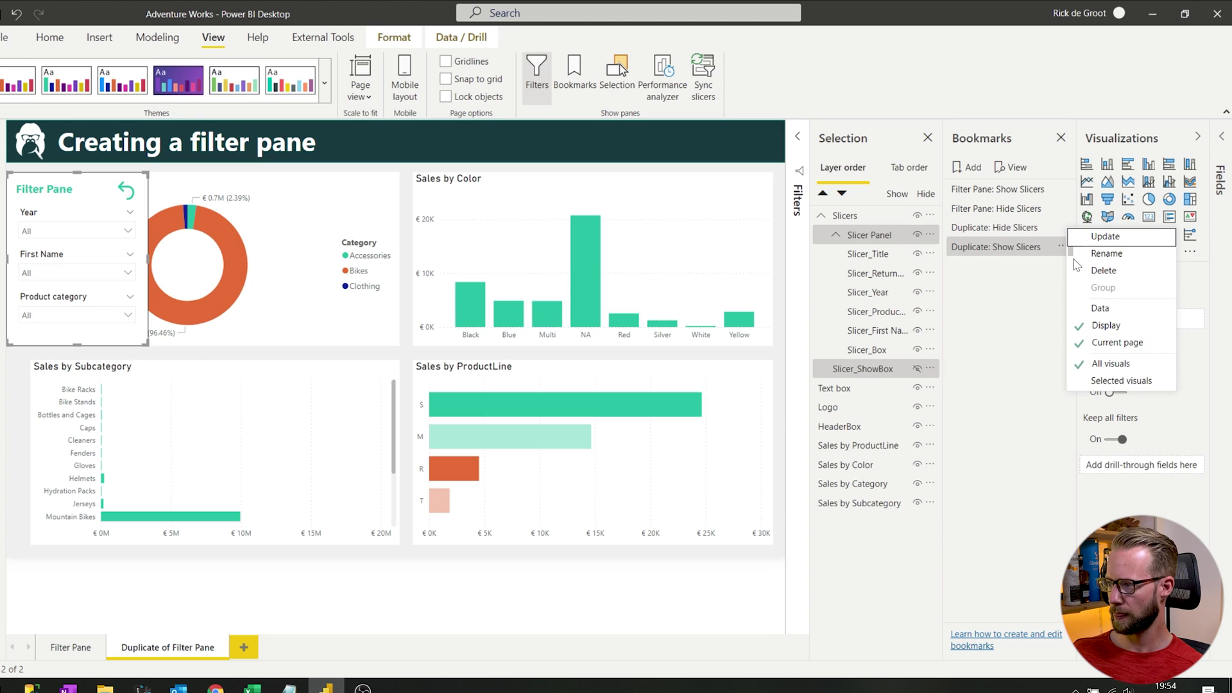
click(1127, 379)
- Test the filter pane on the duplicate page by alternating between the Duplicate: Hide Slicers and Duplicate: Show Slicers bookmarks
click(1005, 230)
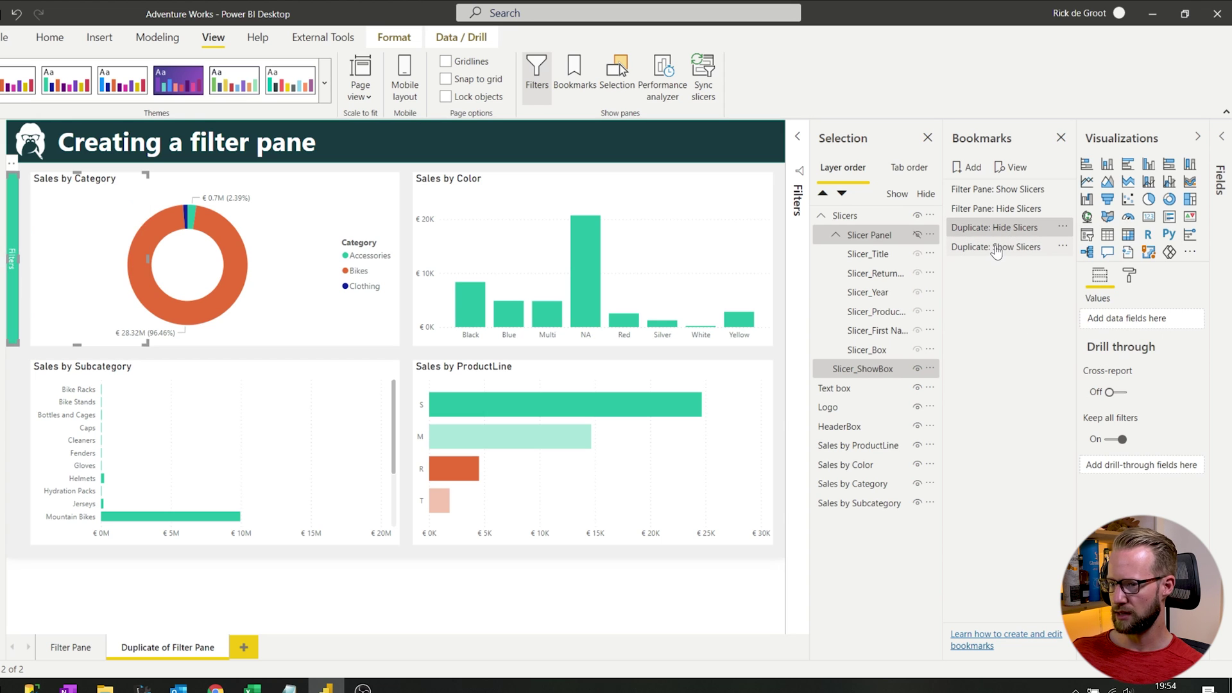
click(996, 249)
click(994, 227)
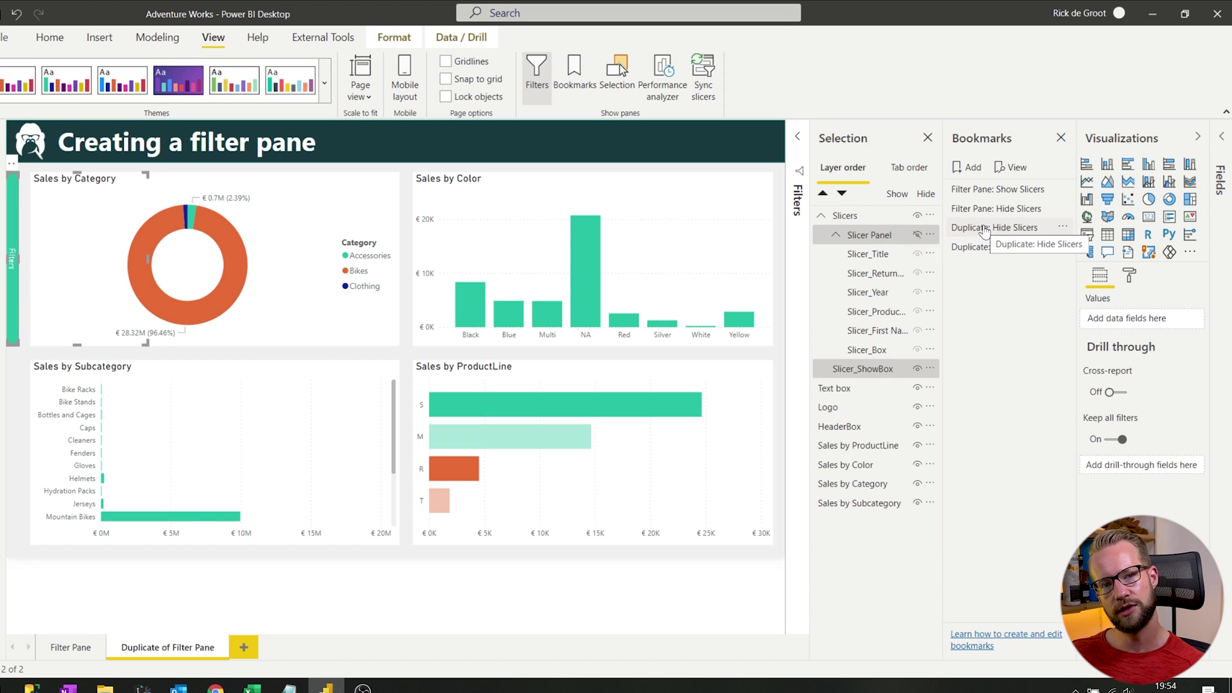
click(986, 229)
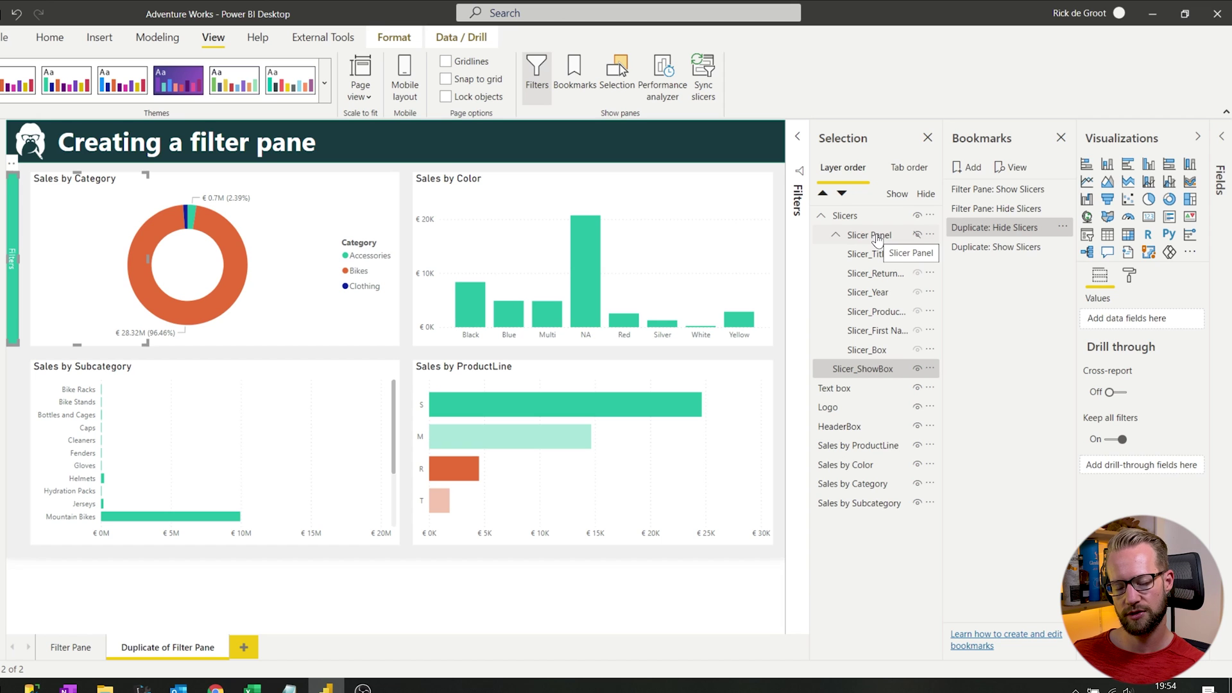
click(876, 236)
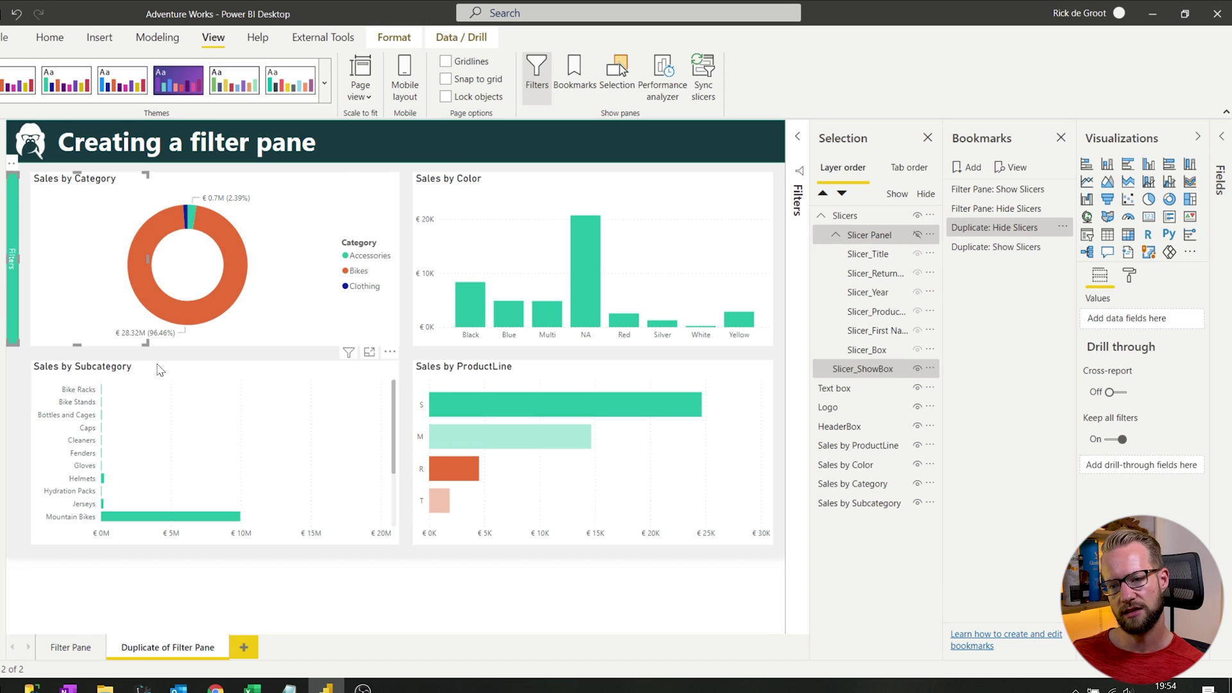
- Test the Filters tab on the duplicate page, then use the return button and Filters tab on the Filter Pane page
ctrl+click(10, 240)
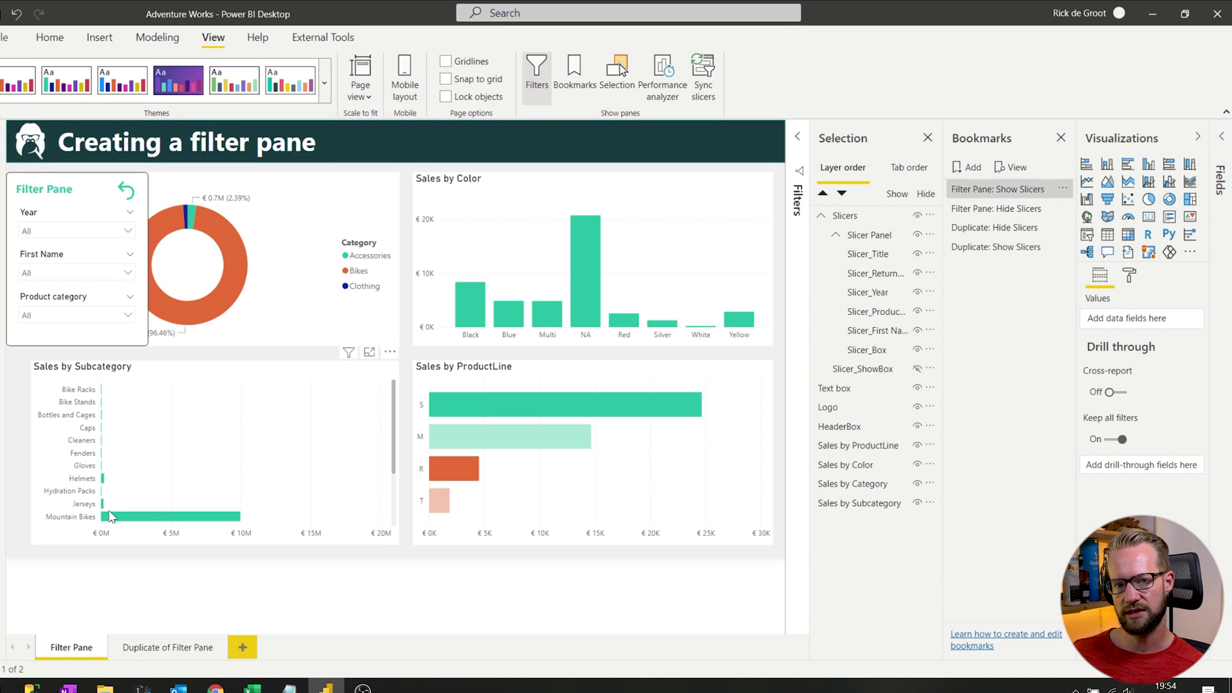
ctrl+click(127, 192)
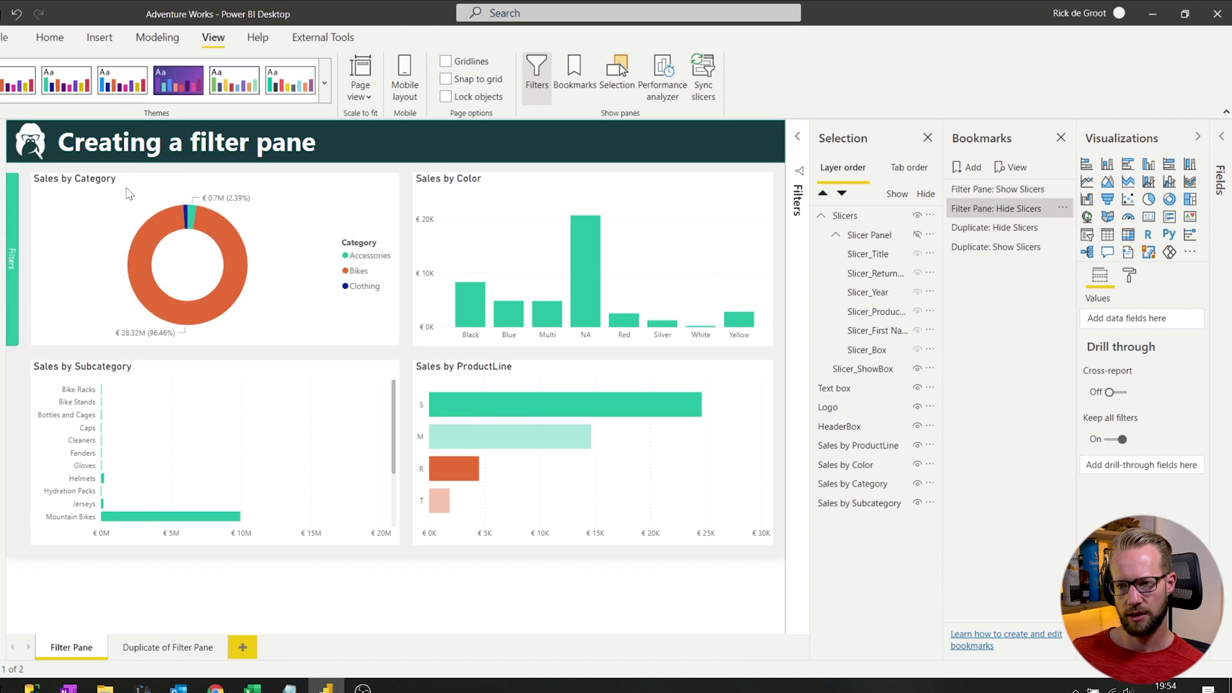
ctrl+click(18, 218)
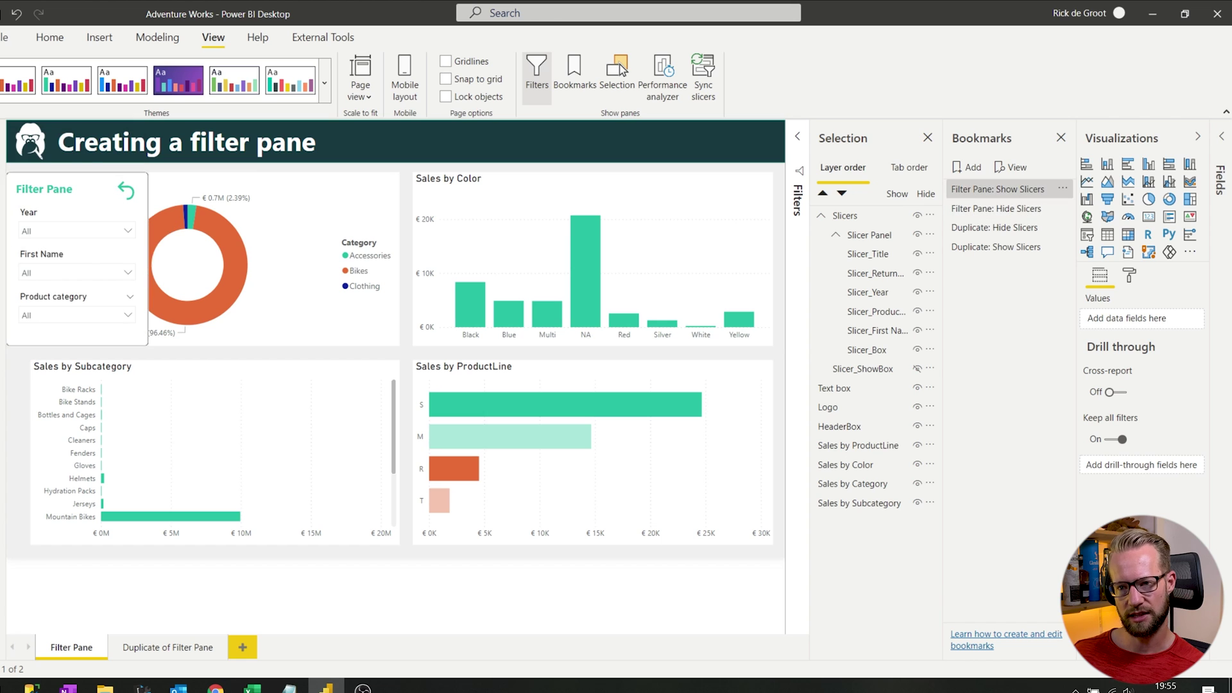
ctrl+click(129, 191)
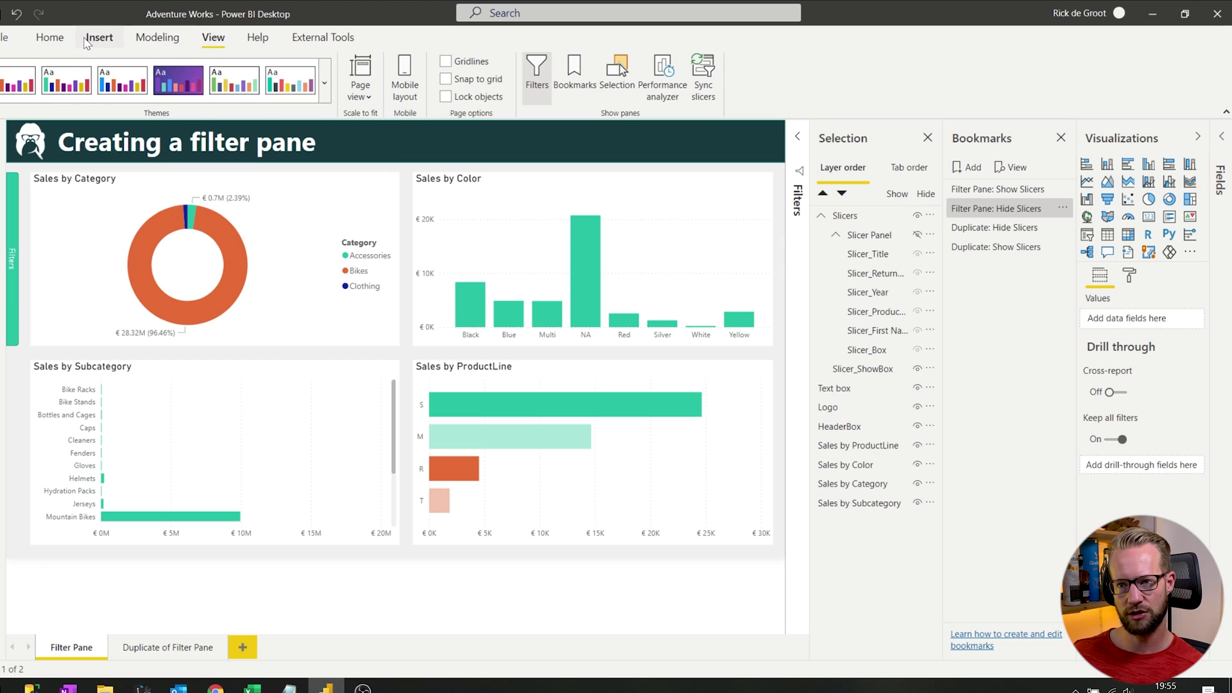
- Insert a rectangle shape on the Filter Pane page and enlarge it to cover the whole report canvas
click(86, 41)
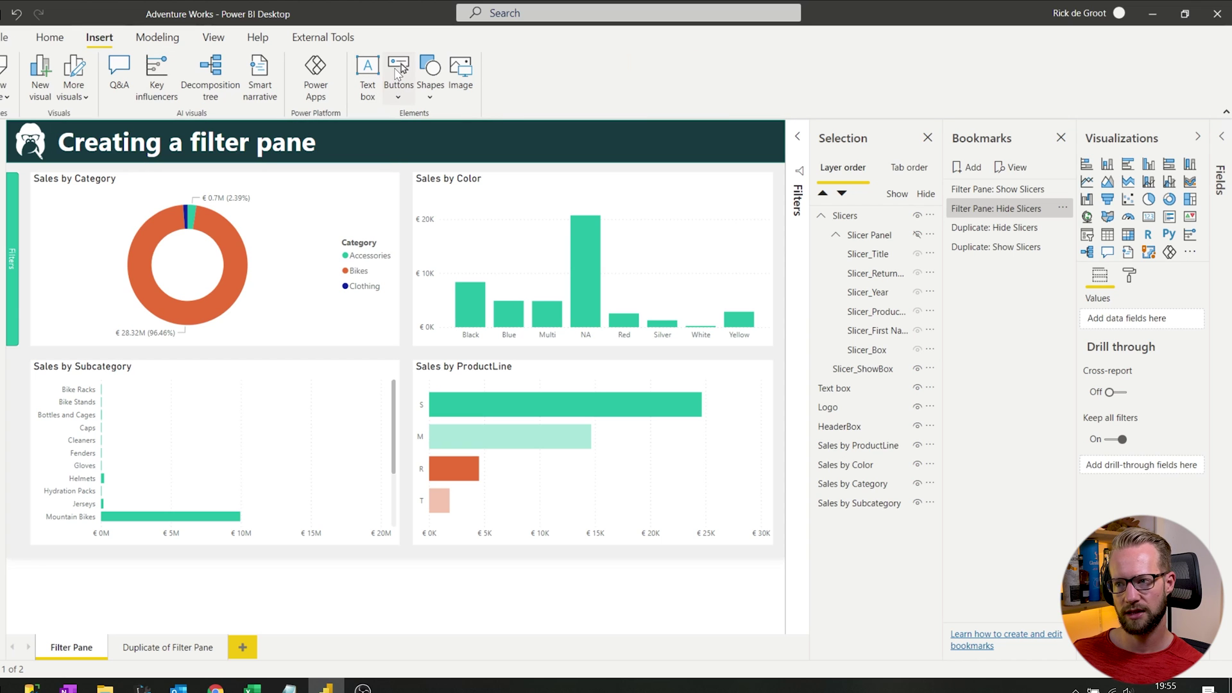
click(430, 77)
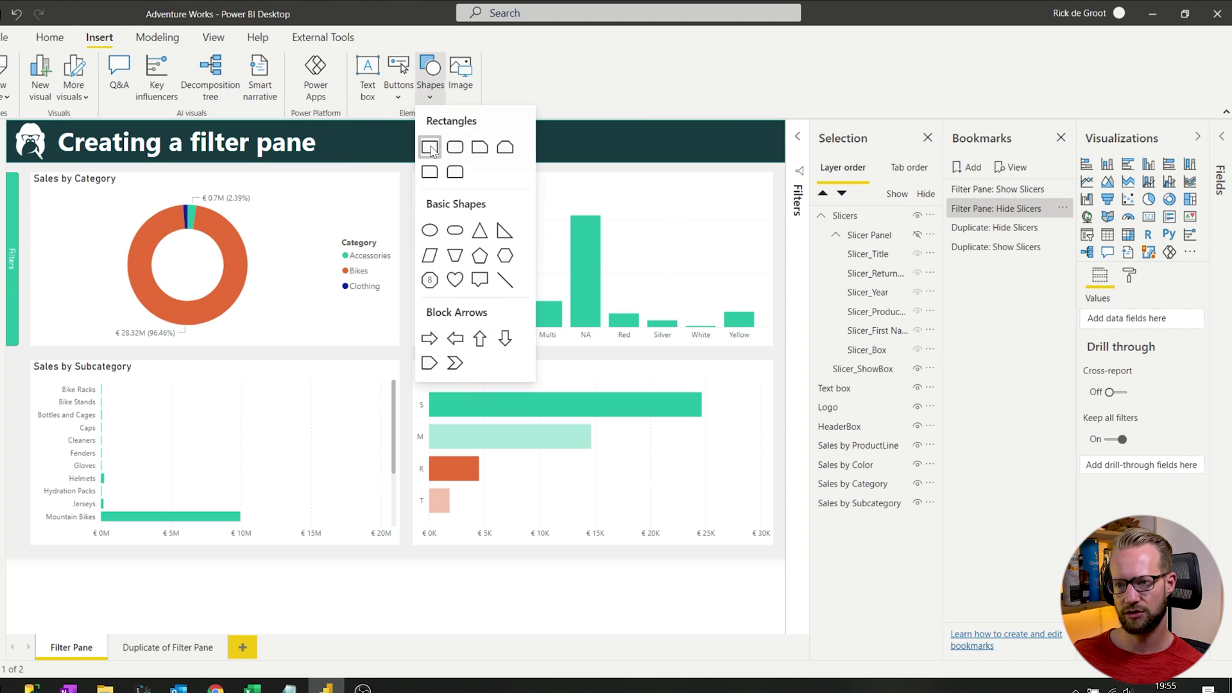
click(429, 139)
drag(188, 302, 69, 199)
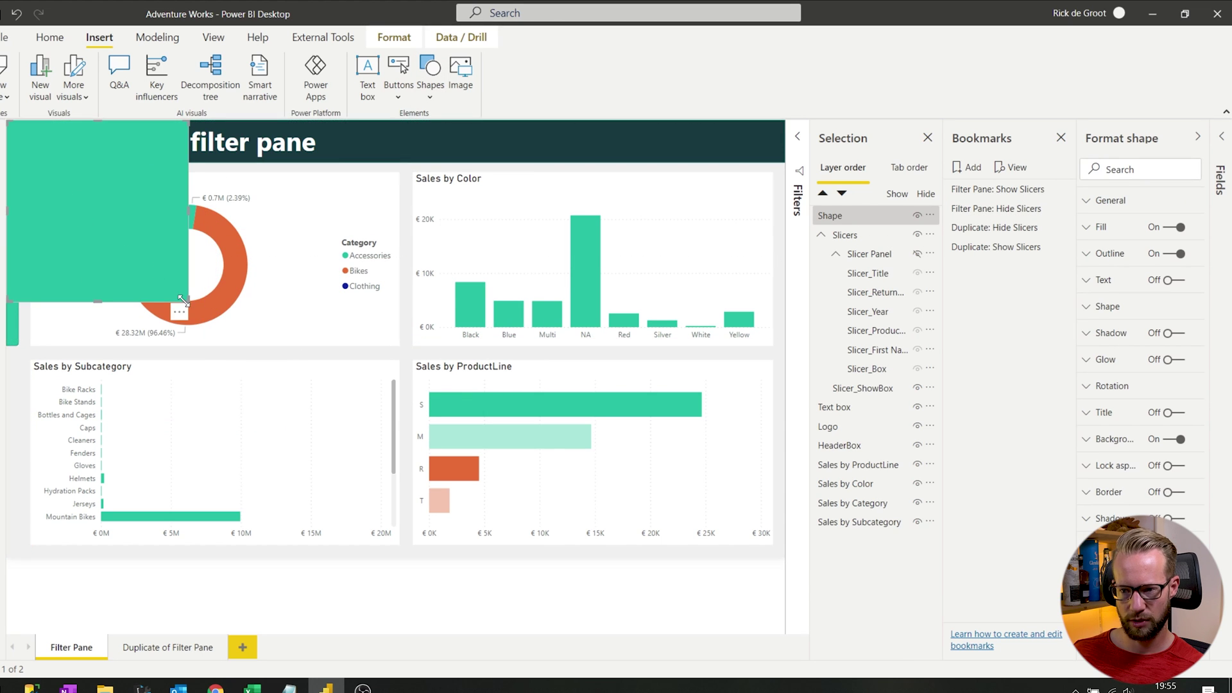
drag(1015, 634, 810, 578)
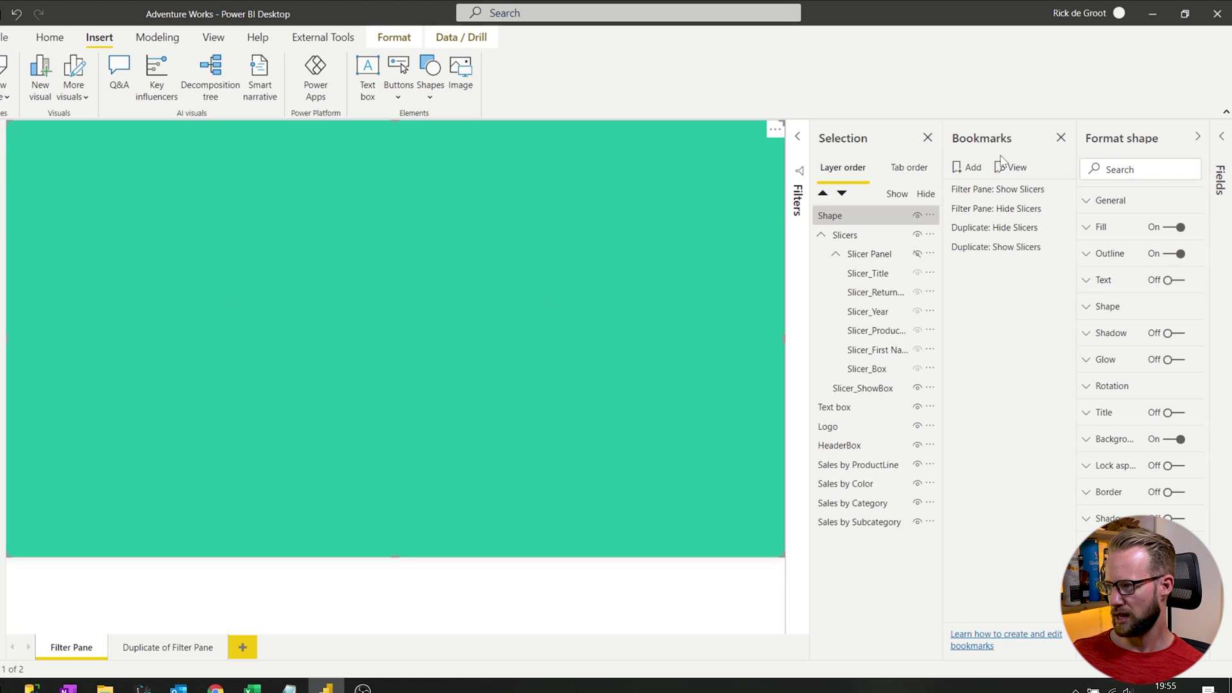
- Collapse the bookmarks list, turn off the rectangle's fill, and give it a partly transparent light grey background
click(963, 137)
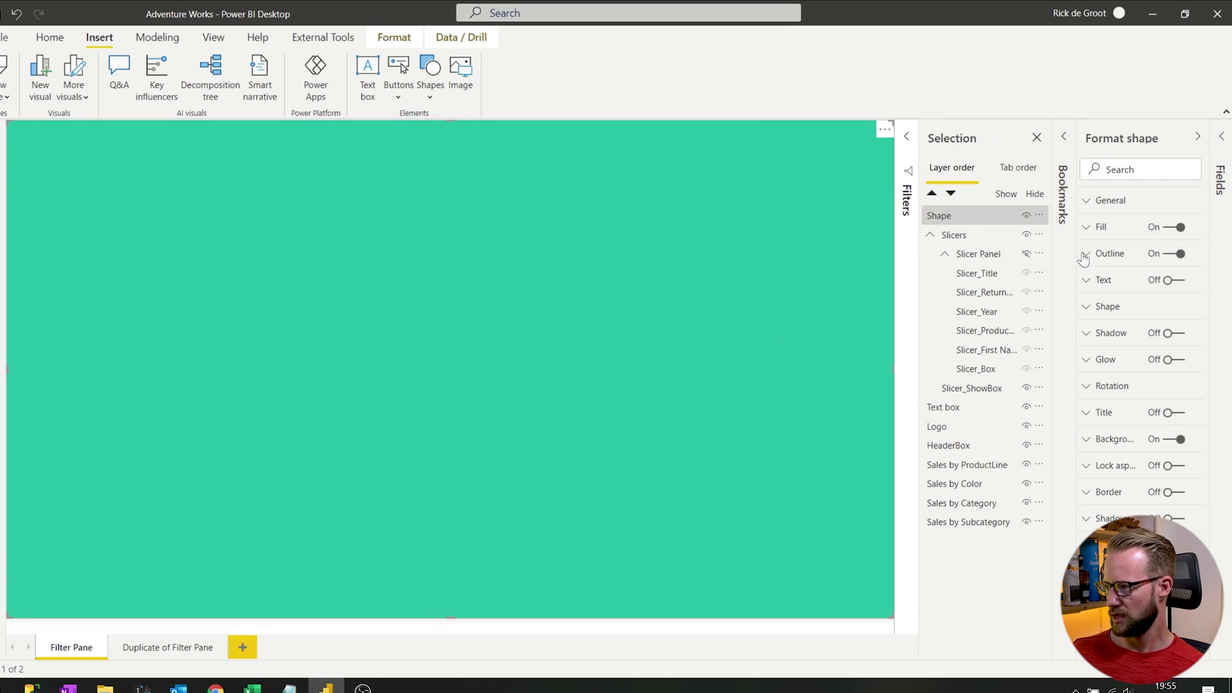
click(1163, 229)
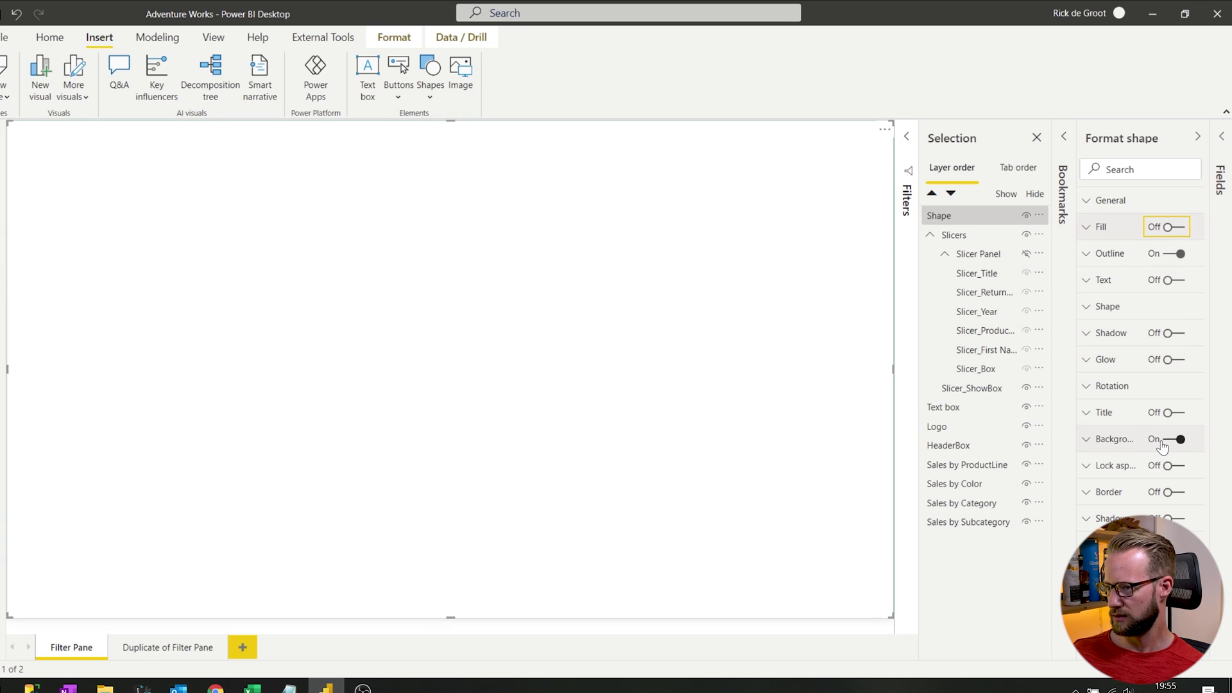
click(1105, 442)
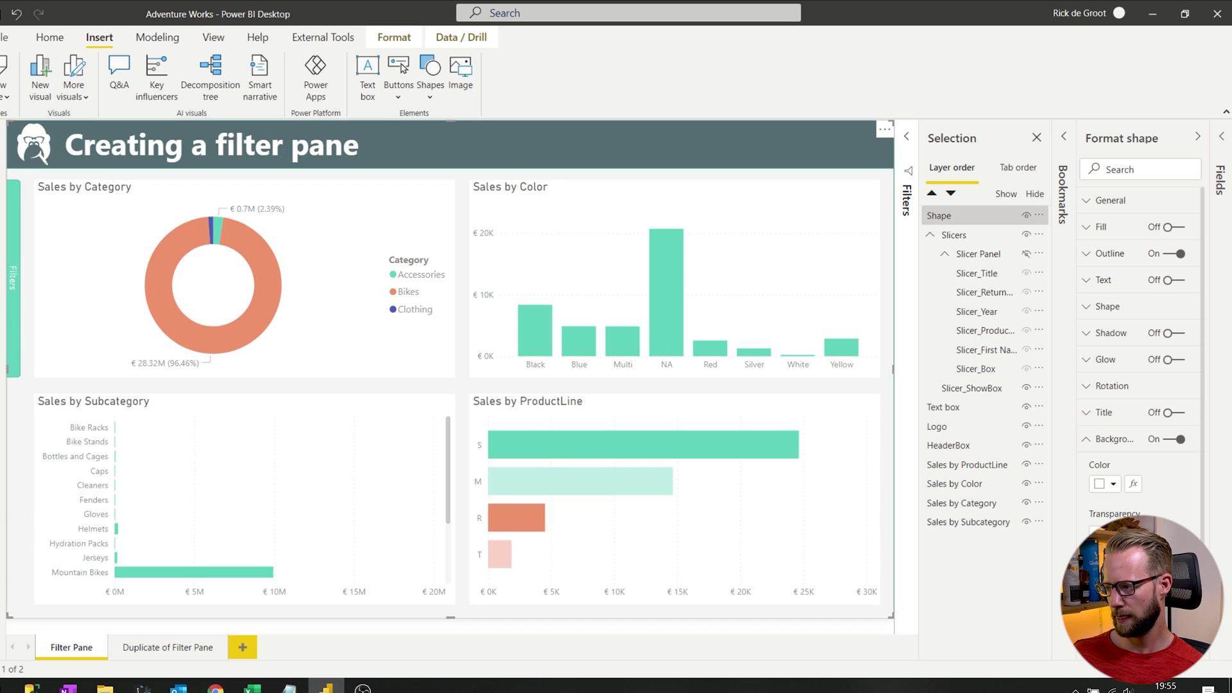
click(1105, 485)
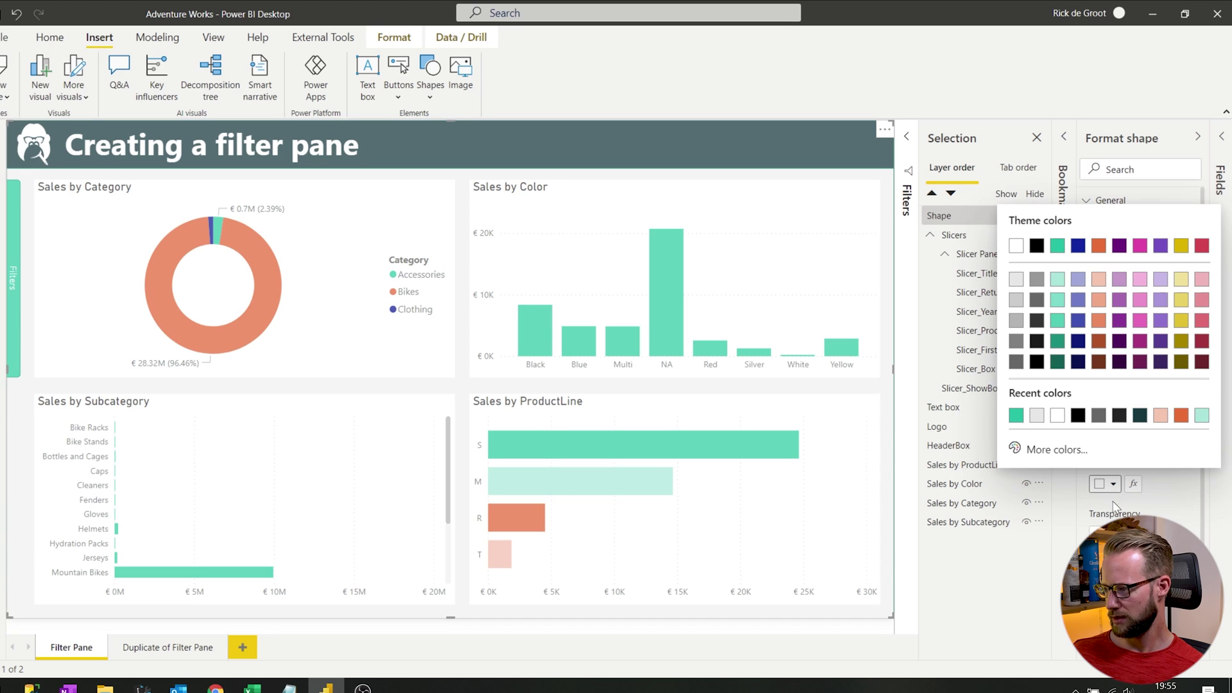
click(1019, 281)
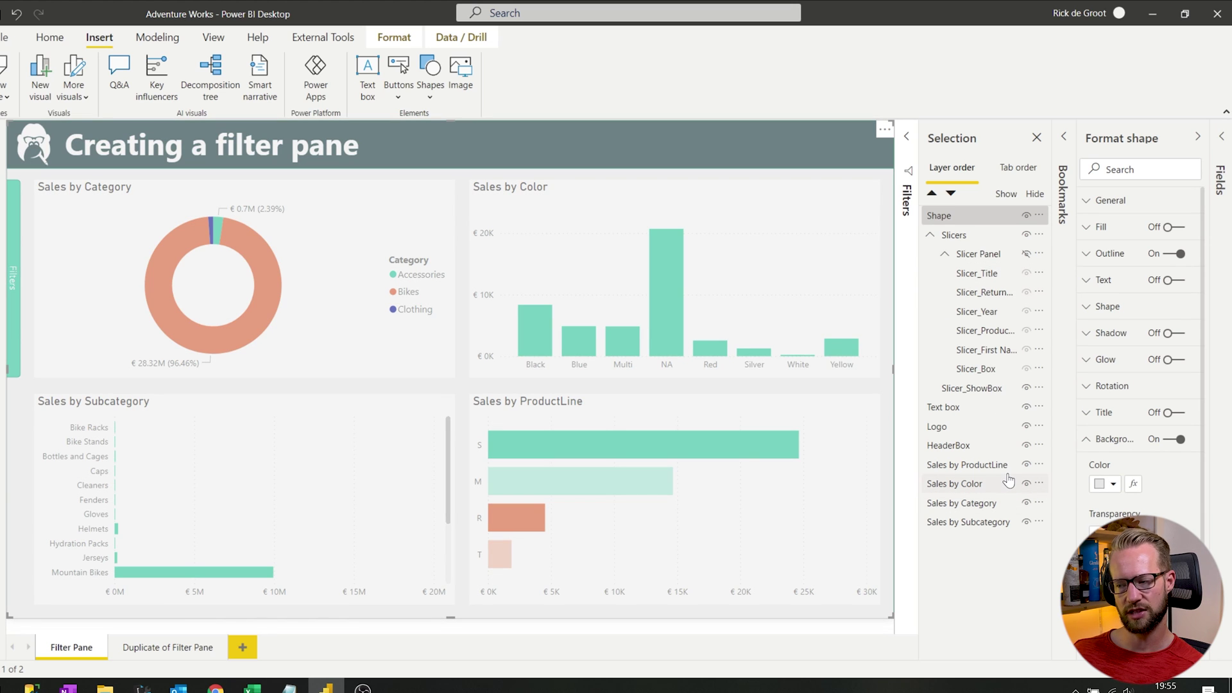
- Rename the rectangle's layer as Slicer_BlurBackground and move it into the Slicers group below Slicer_ShowBox
click(961, 220)
double_click(949, 219)
text(Slicer_BlurBackgro)
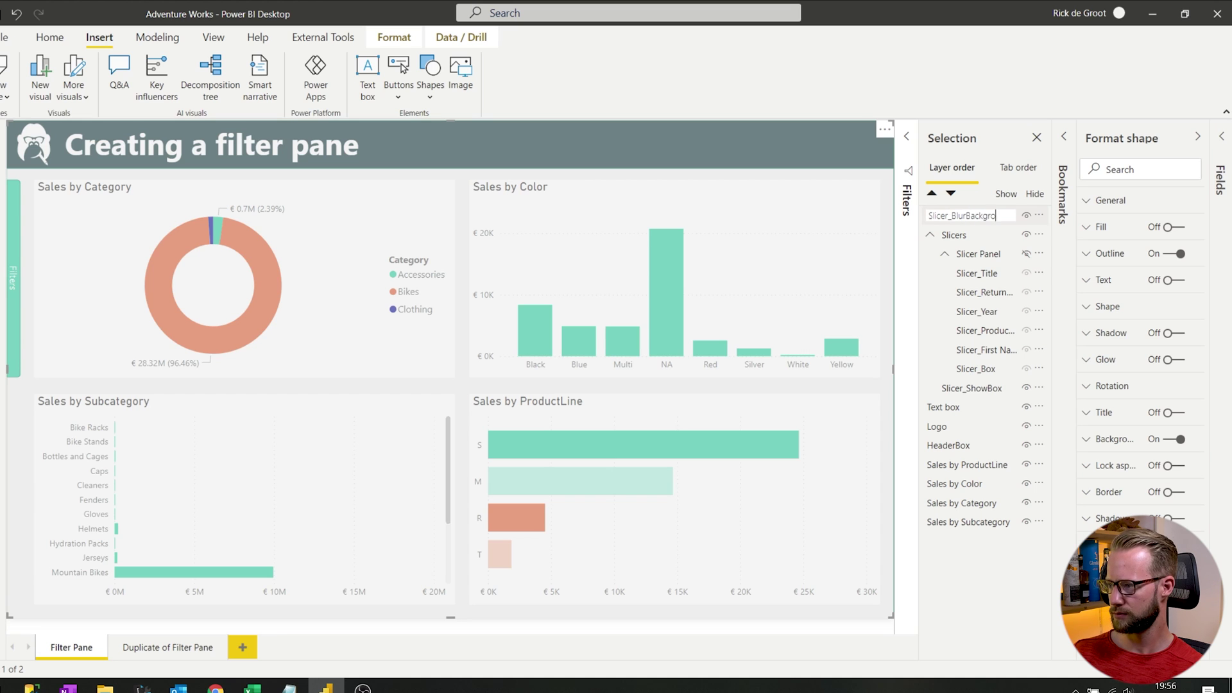
text(und)
key(Return)
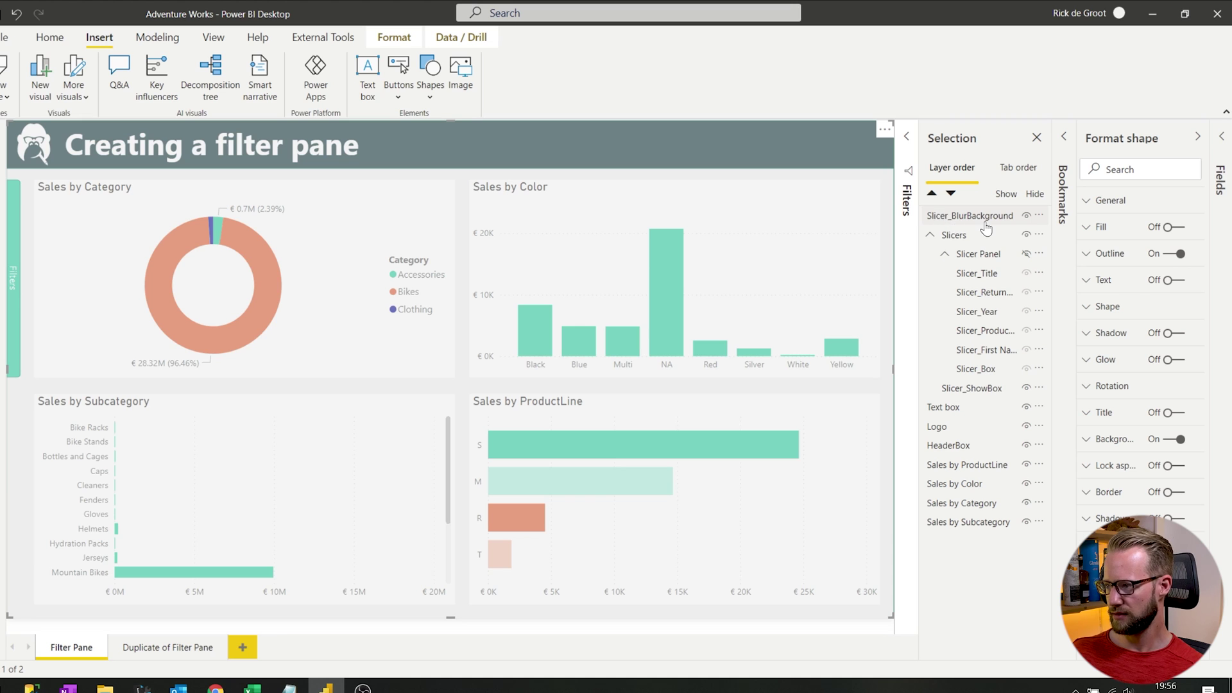
drag(986, 220, 999, 406)
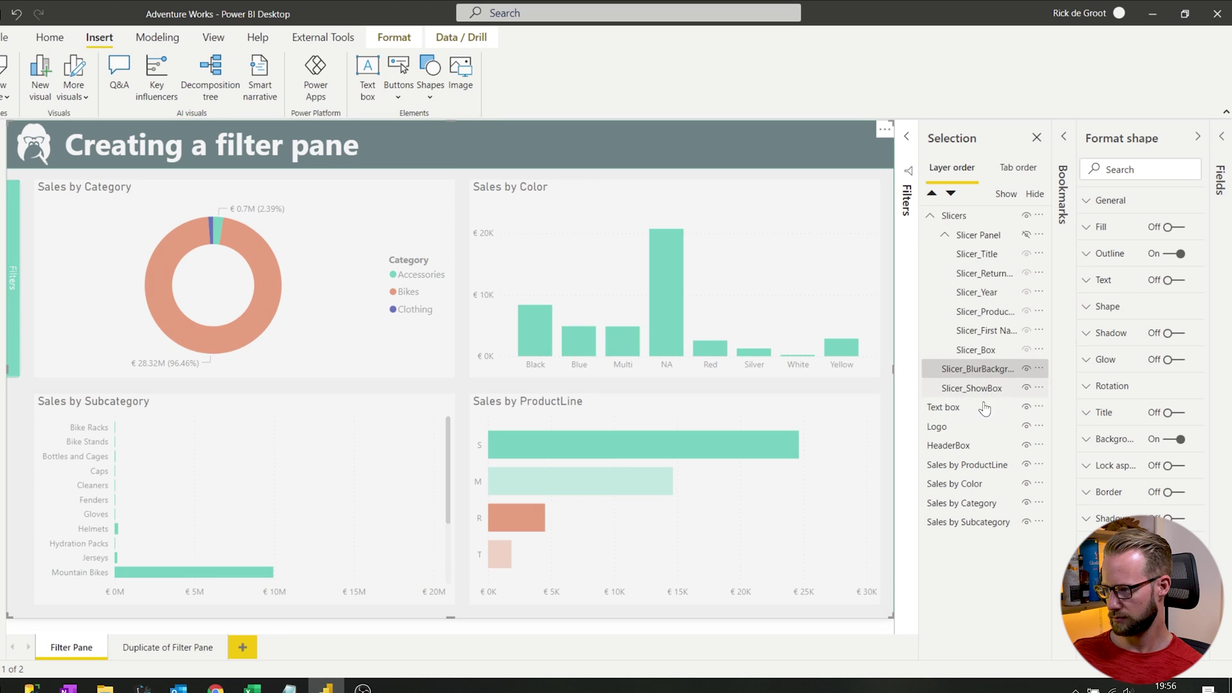
drag(982, 371, 991, 394)
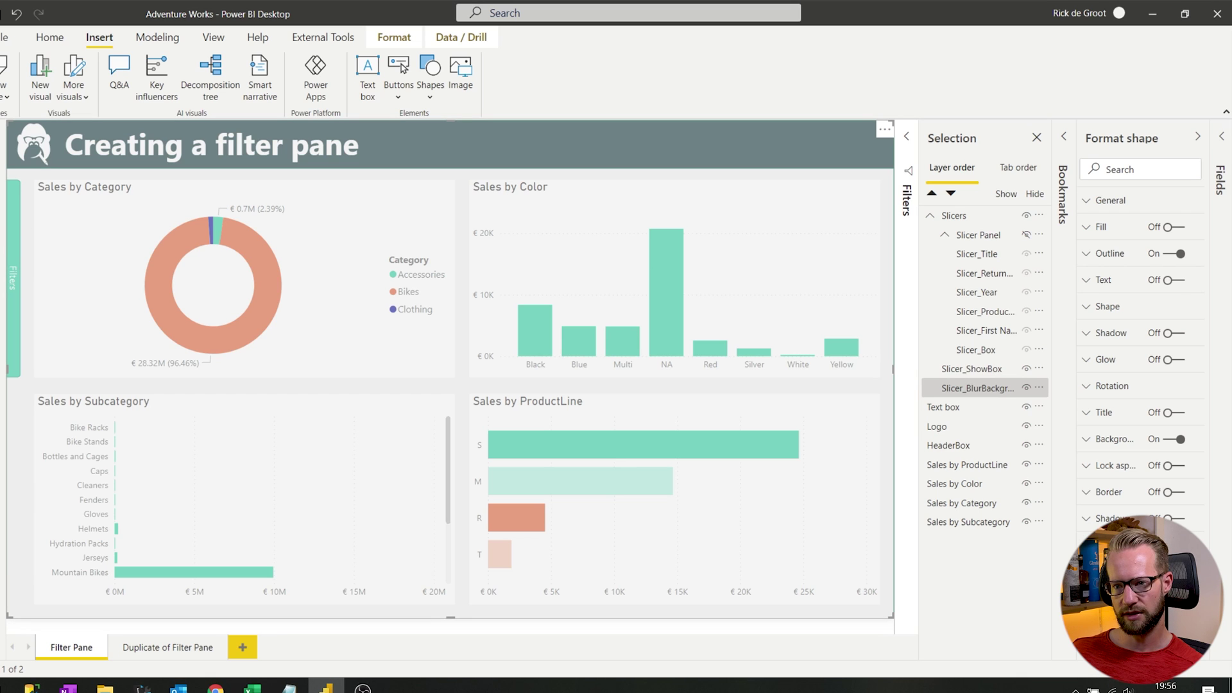
- Test the Filters tab, apply the Filter Pane: Show Slicers bookmark, and collapse the Slicer Panel group in the layer list
click(988, 371)
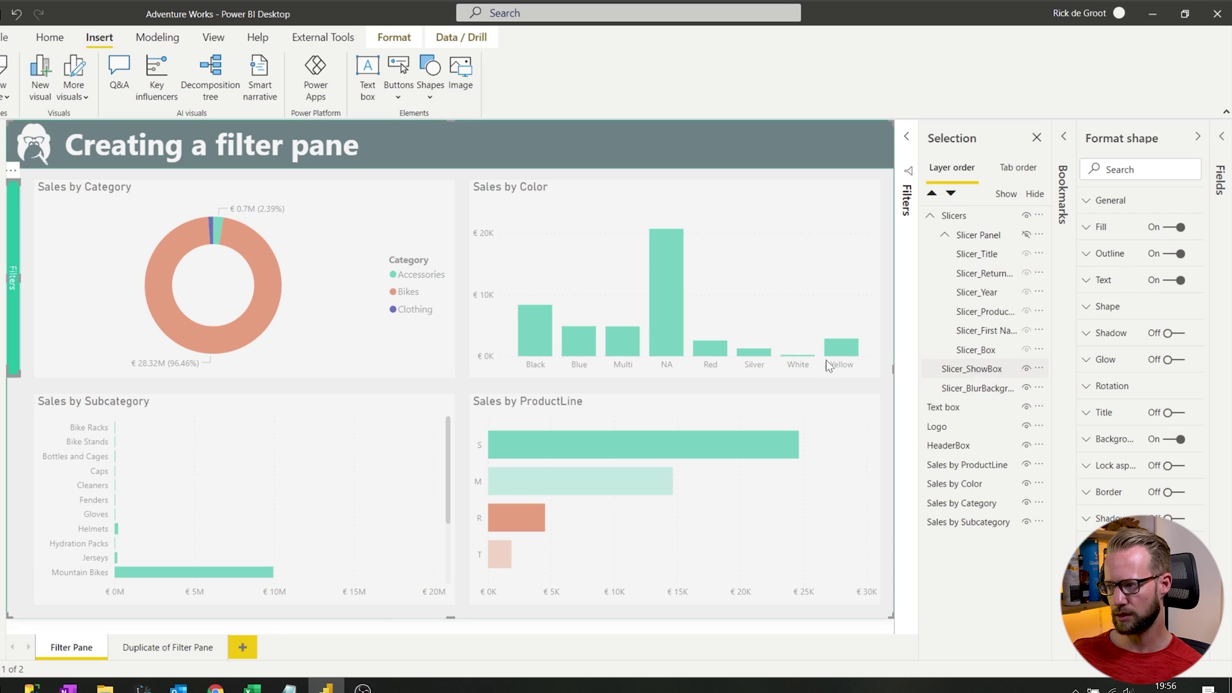
ctrl+click(18, 259)
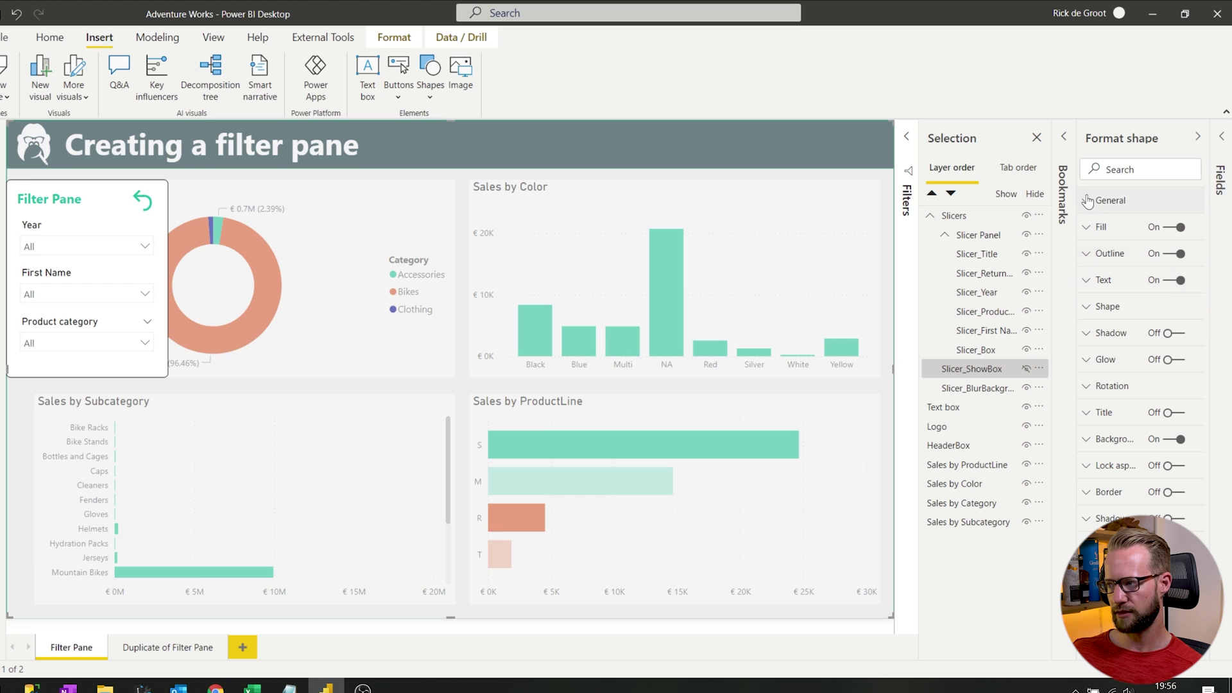
click(1065, 166)
click(1016, 188)
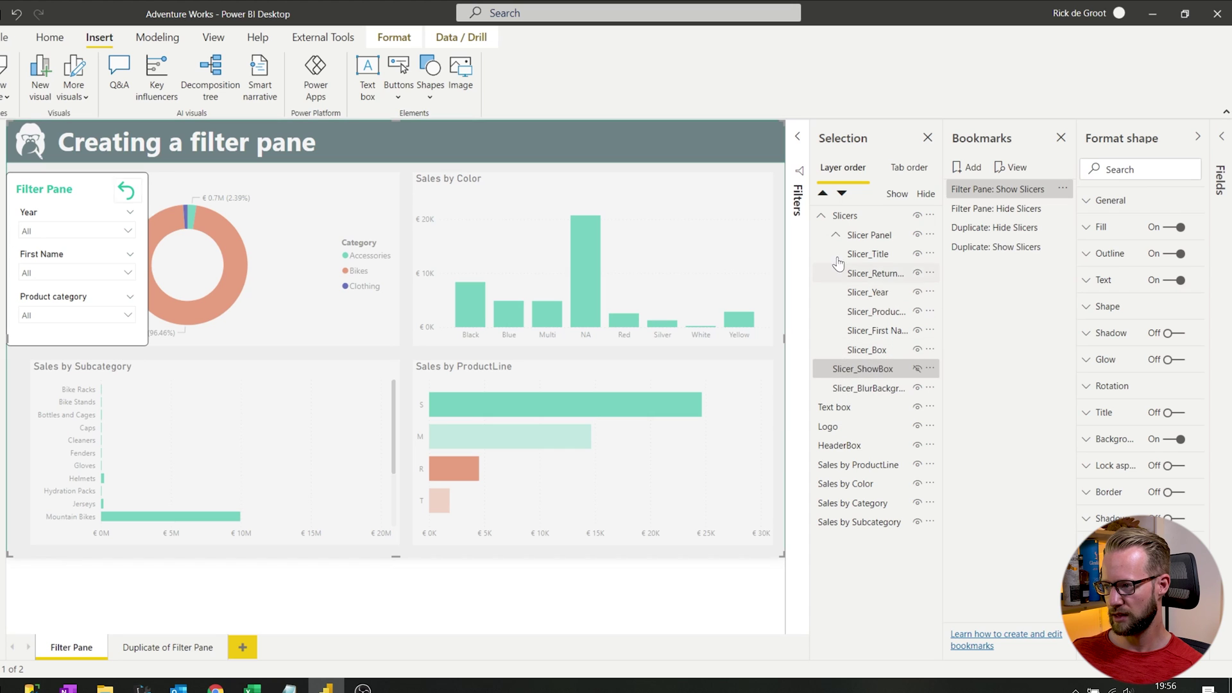
click(835, 236)
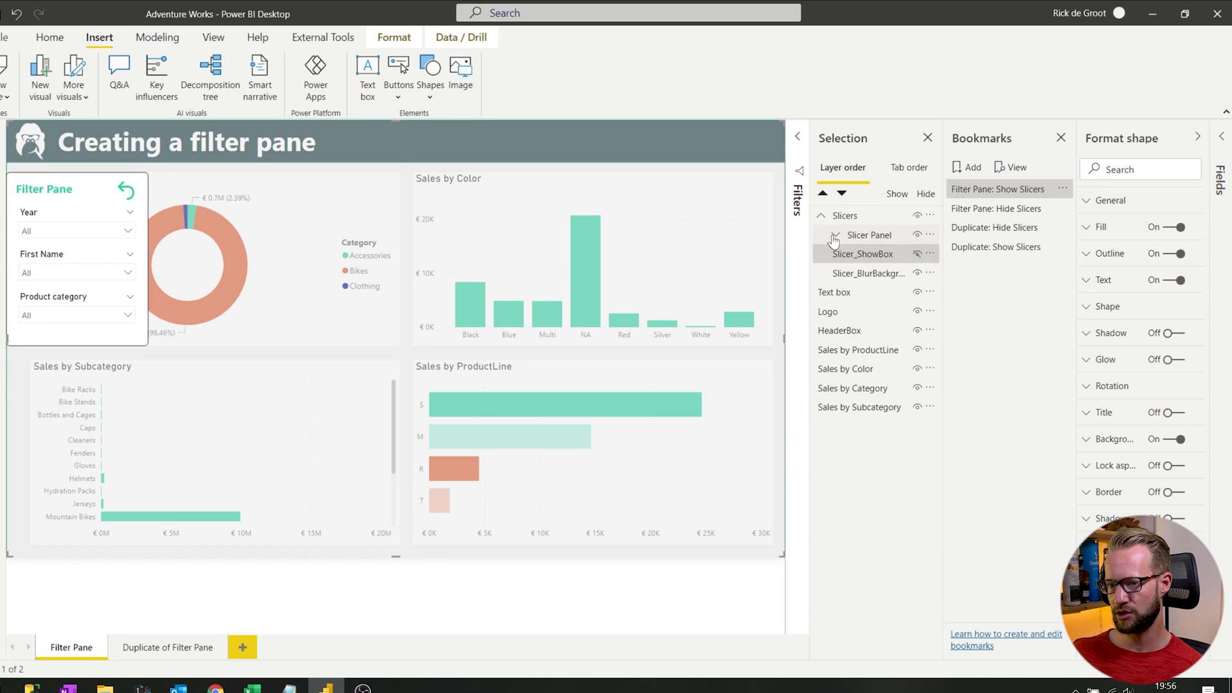
click(1017, 195)
- Select Slicer_BlurBackground, Slicer_ShowBox and the Slicer Panel group, and update the Filter Pane: Show Slicers bookmark with them
click(879, 272)
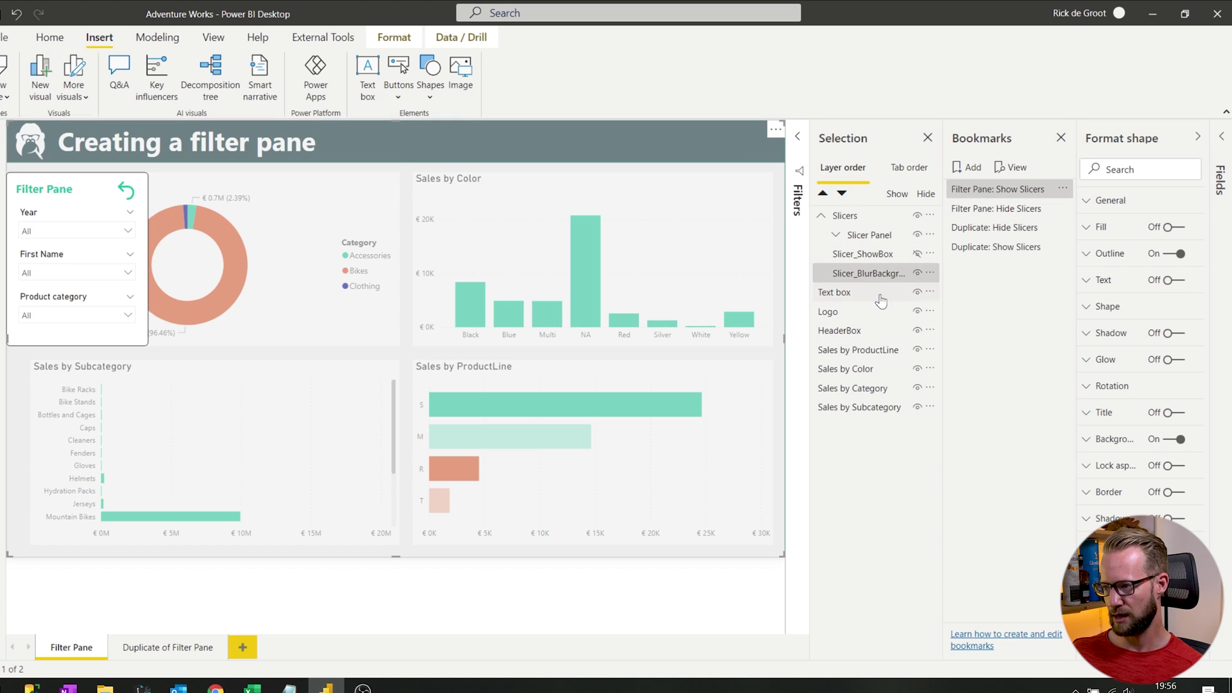
ctrl+click(878, 255)
ctrl+click(872, 236)
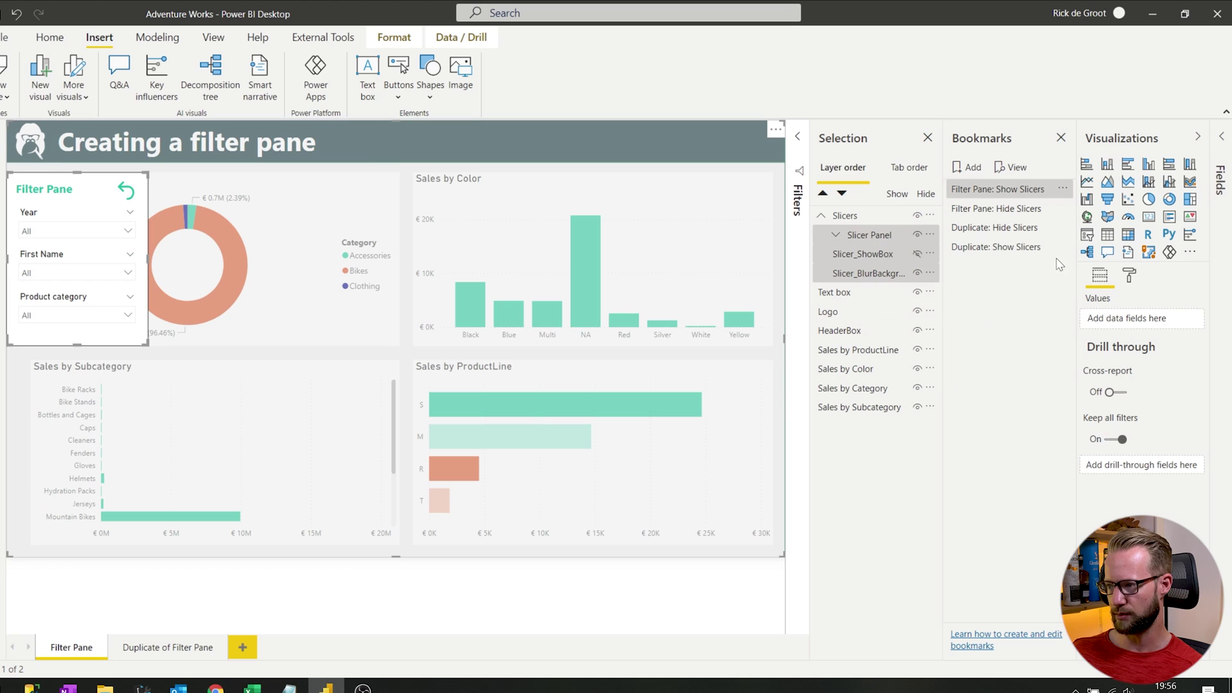
click(1063, 188)
click(1108, 194)
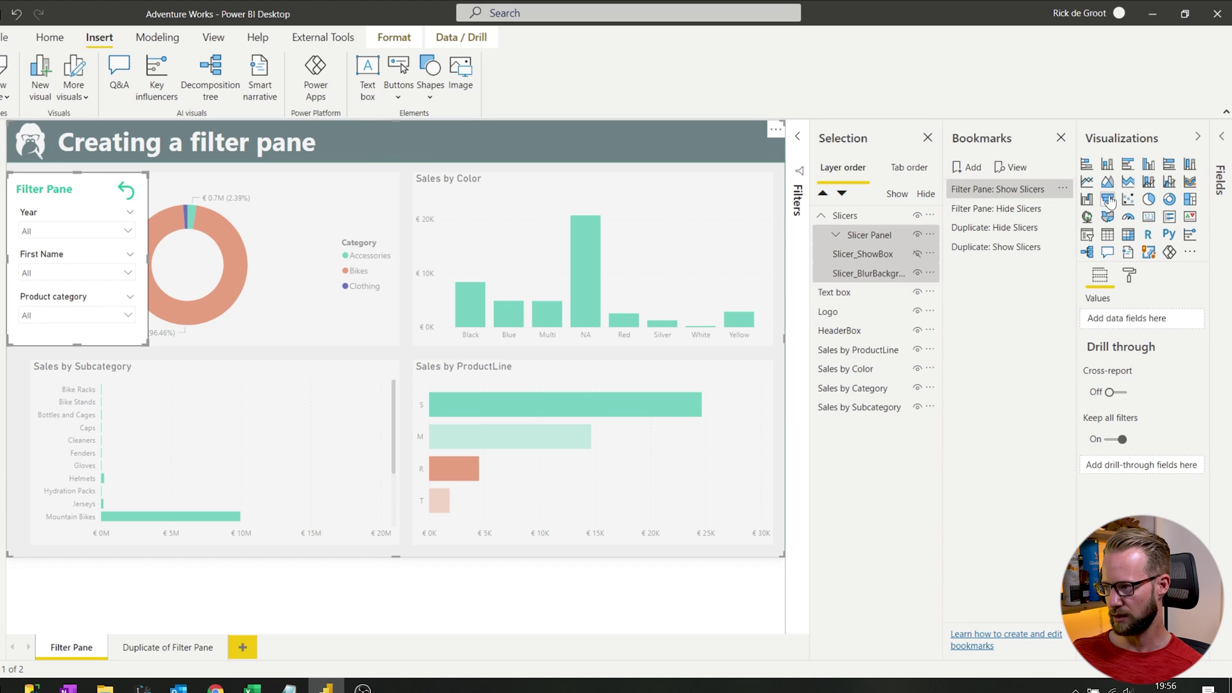
- Apply the Filter Pane: Hide Slicers bookmark, hide Slicer_BlurBackground, and update the bookmark with Slicer Panel, Slicer_ShowBox and Slicer_BlurBackground selected
click(1011, 212)
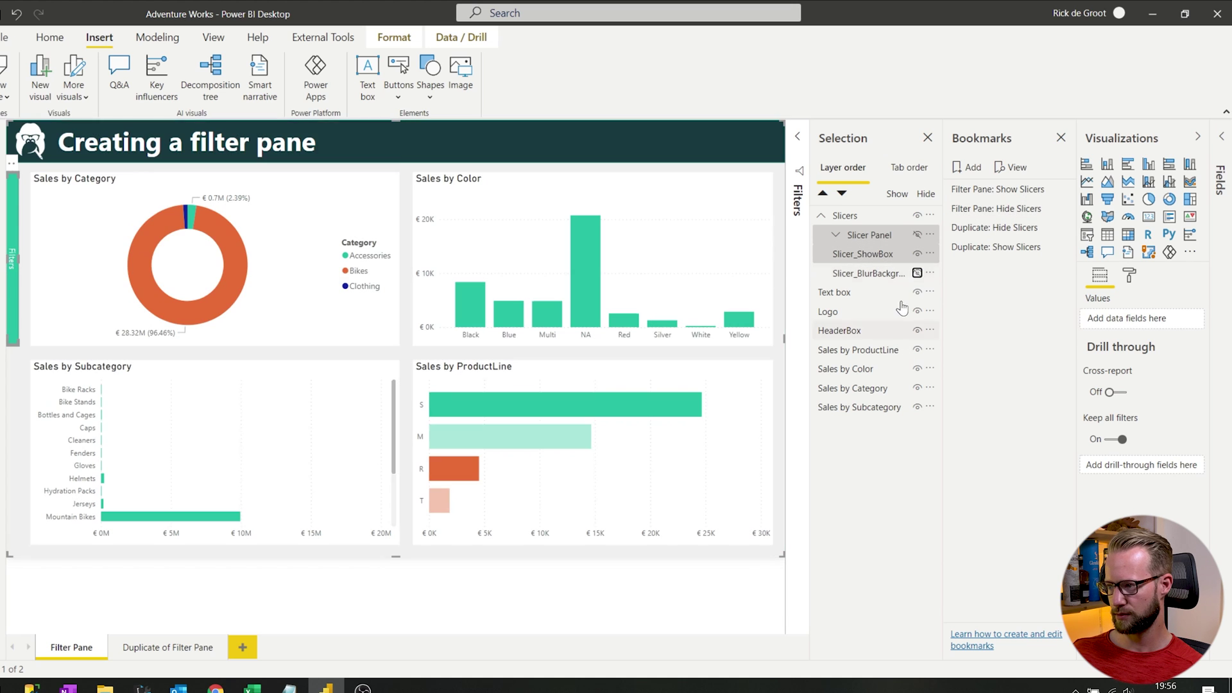
click(918, 274)
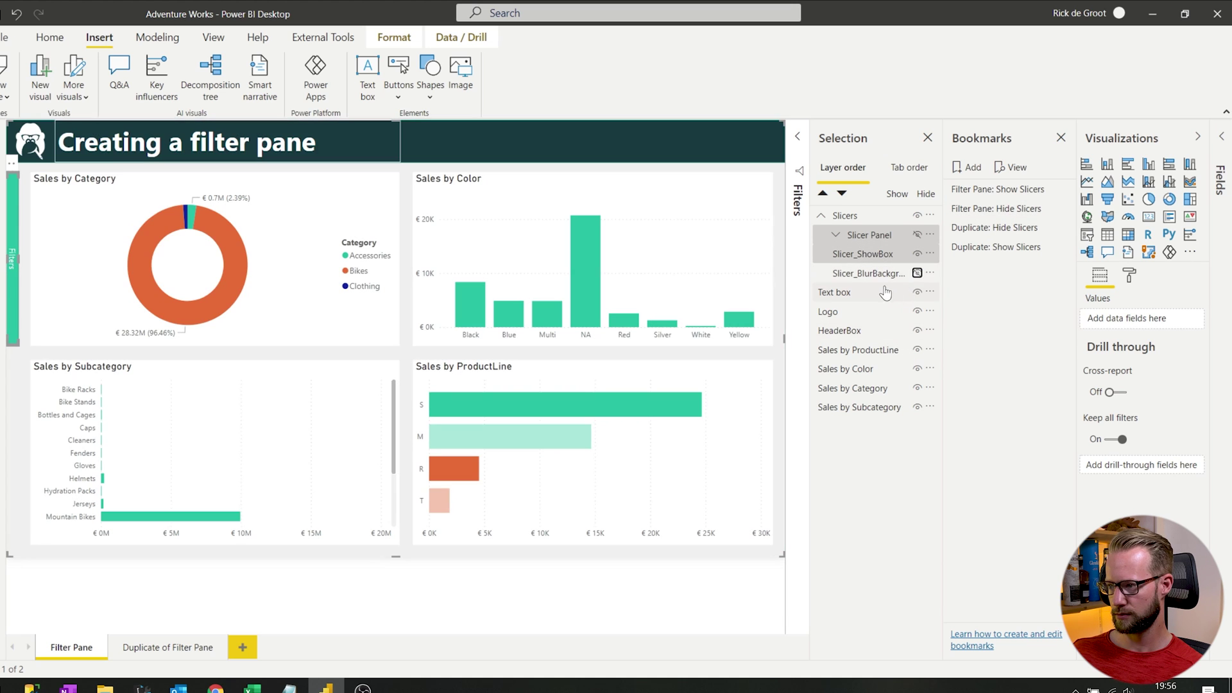
click(871, 276)
shift+click(878, 240)
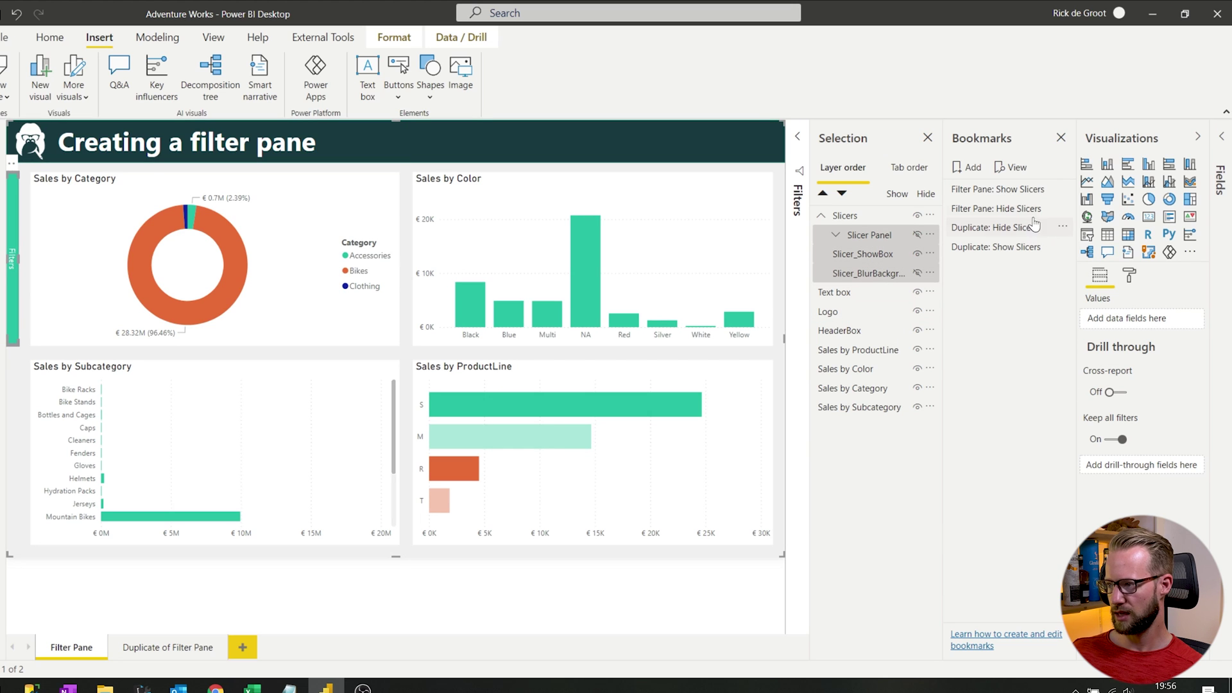
click(1063, 211)
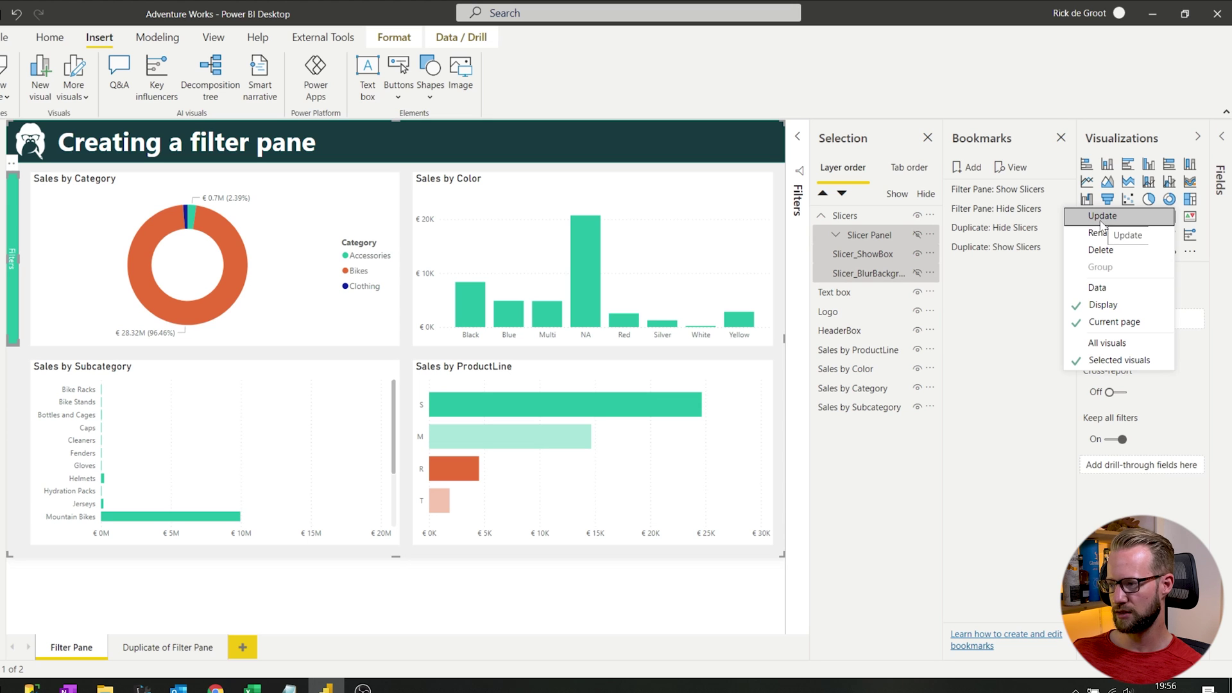
click(1102, 220)
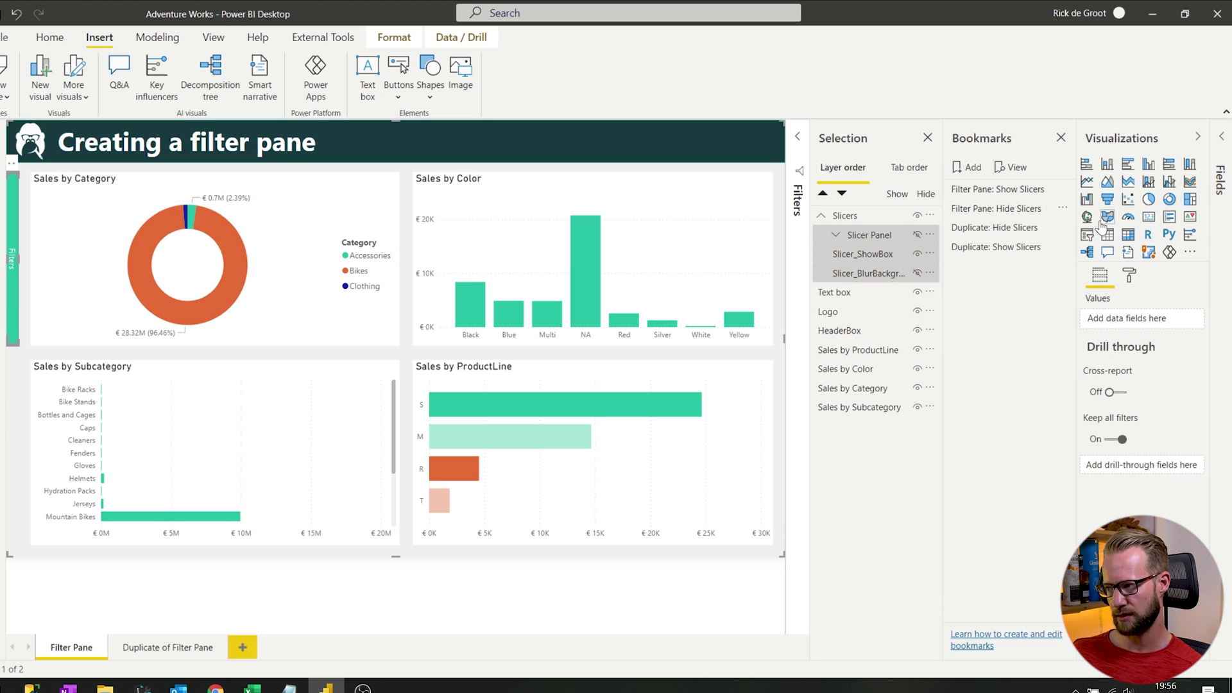
- Close the side panes and test opening and closing the filter pane twice with the Filters tab and return button
click(927, 137)
click(1061, 137)
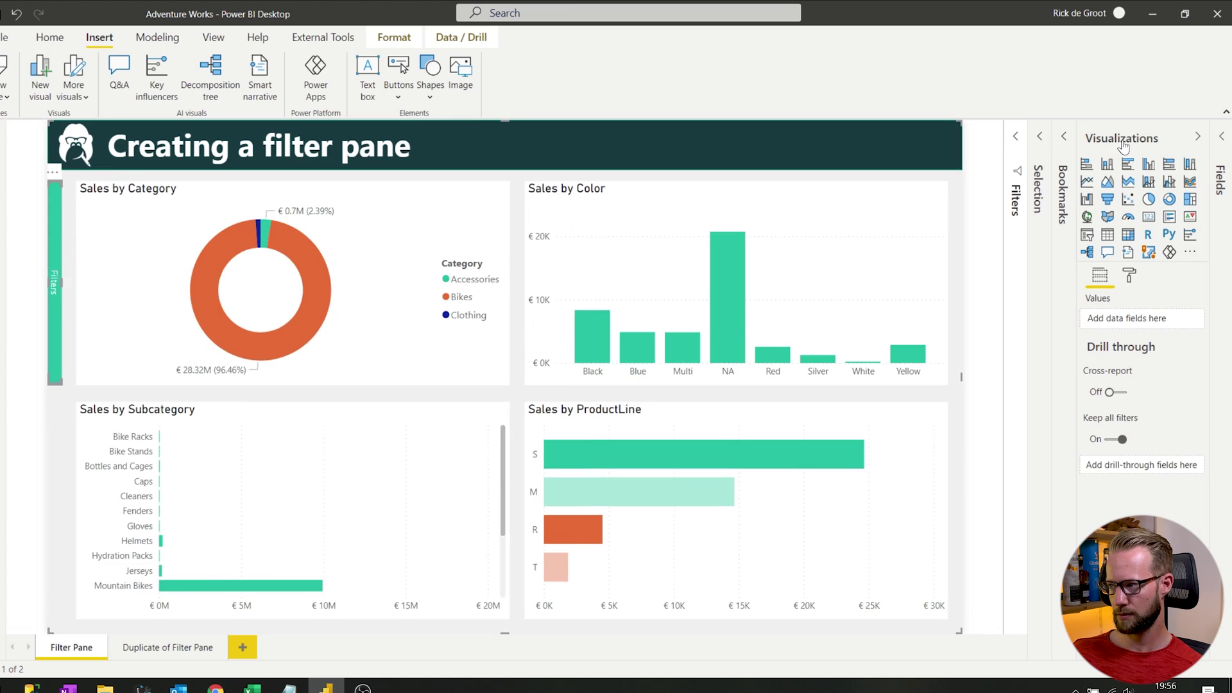
click(1197, 136)
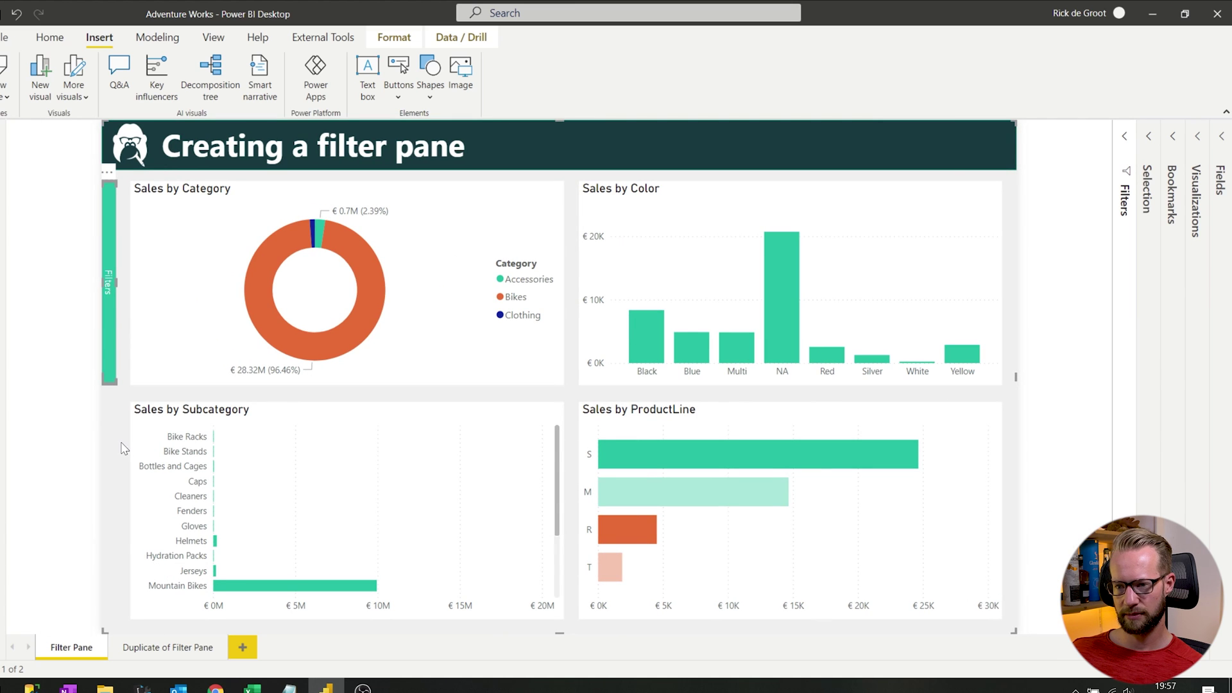
ctrl+click(110, 282)
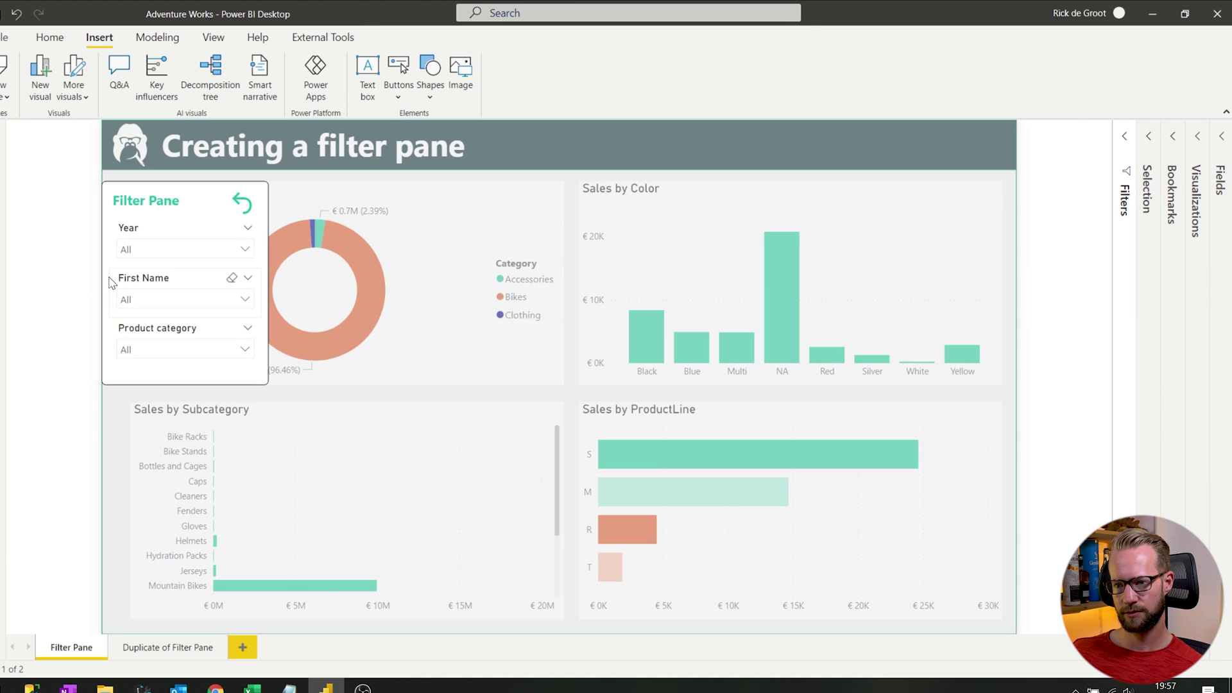
ctrl+click(242, 203)
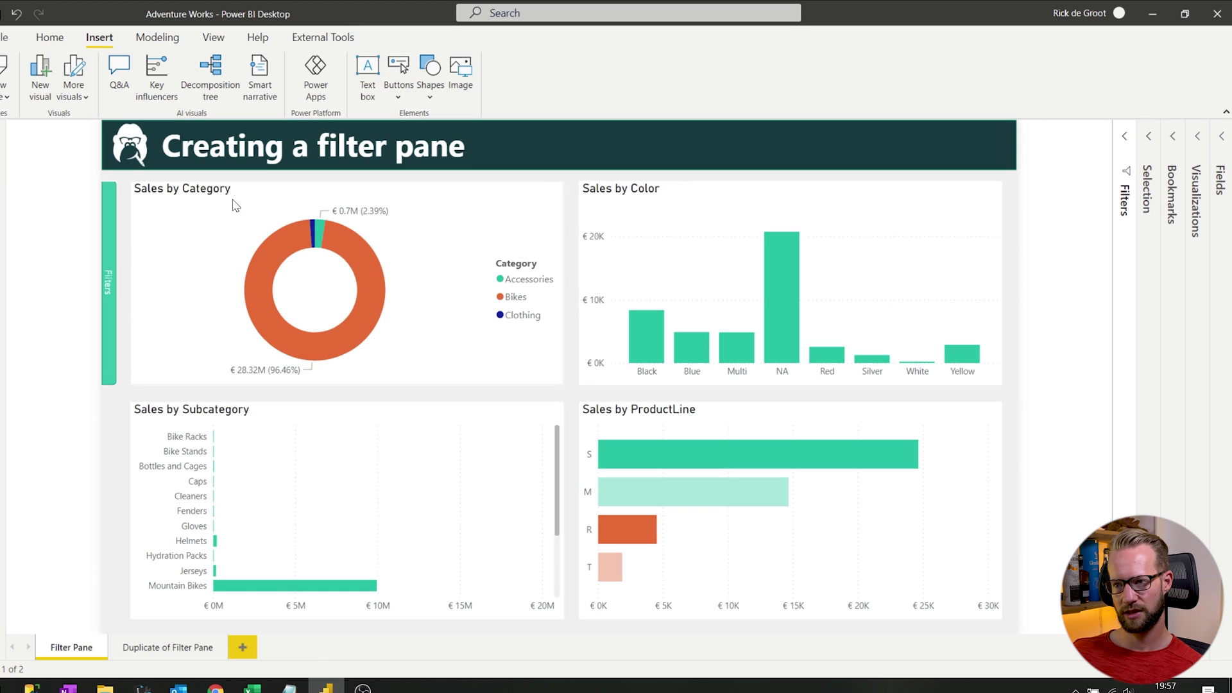
ctrl+click(112, 250)
ctrl+click(242, 203)
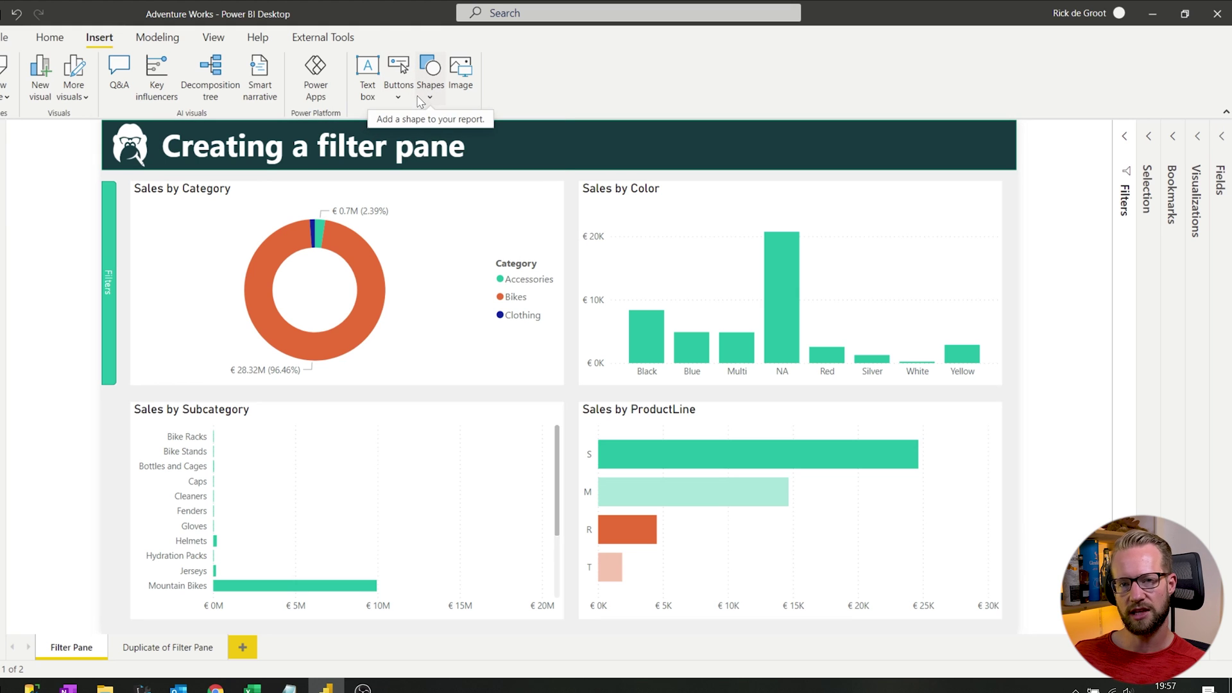
- Insert a Bookmark button and place it at the right end of the report header
click(402, 85)
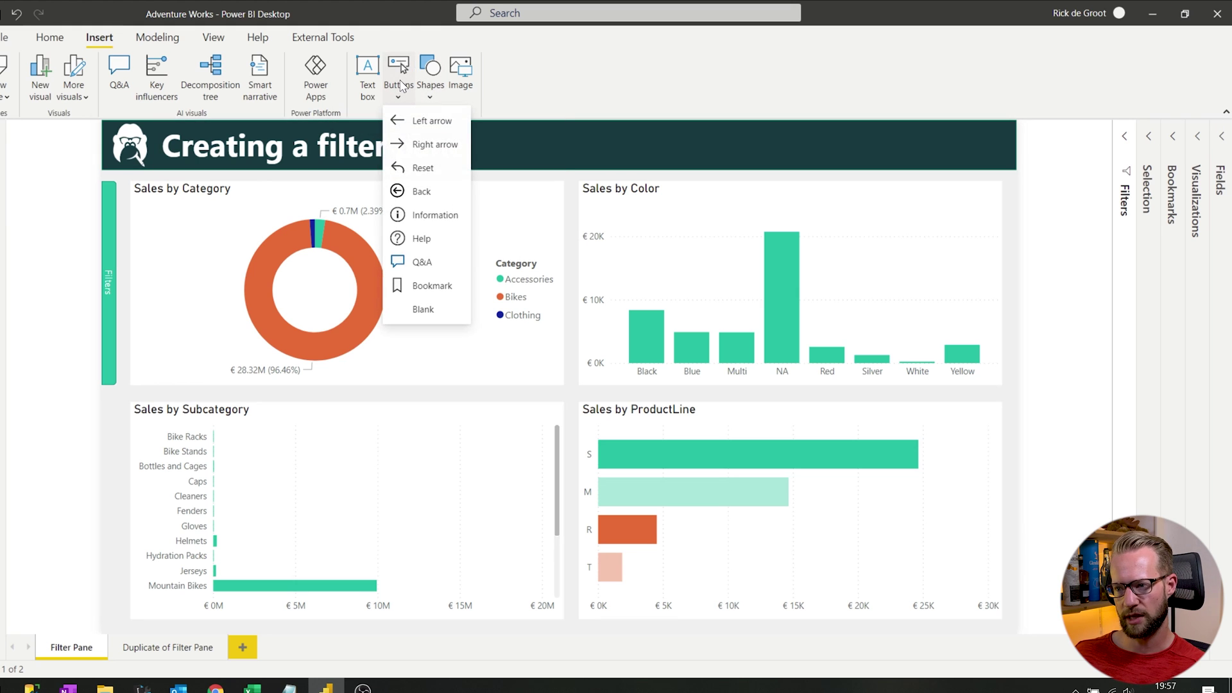
click(427, 285)
drag(128, 146, 998, 153)
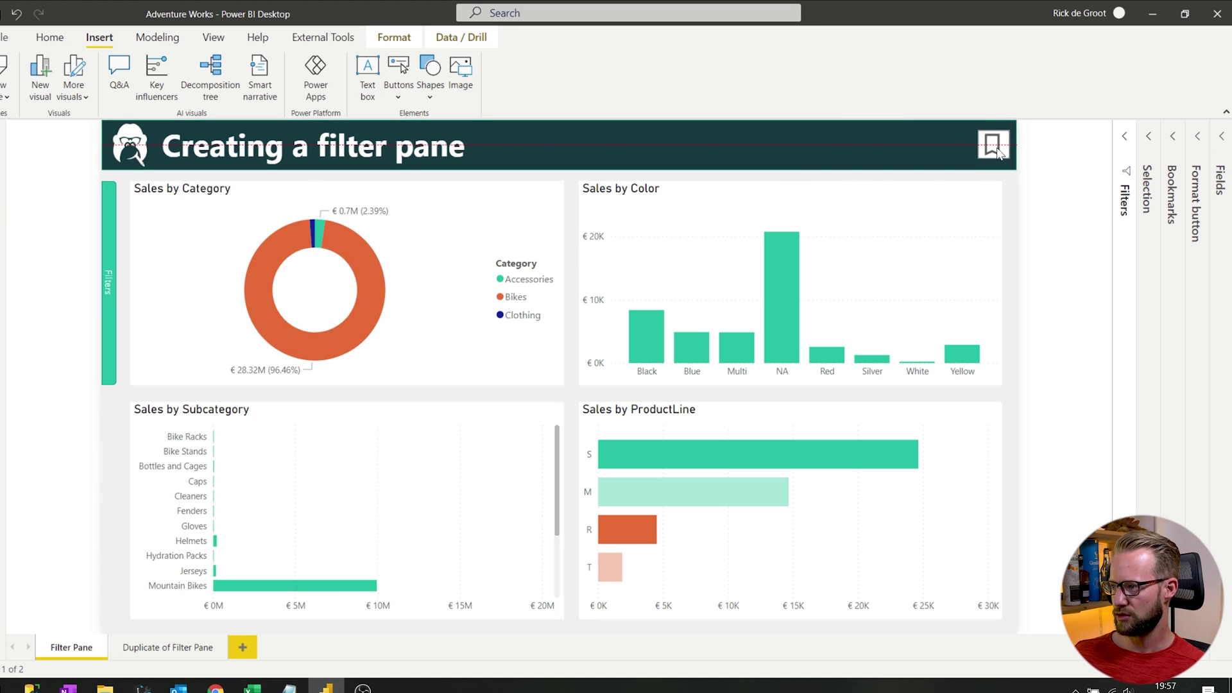
- Turn off the bookmark button's background and set its icon line color to white
click(1196, 137)
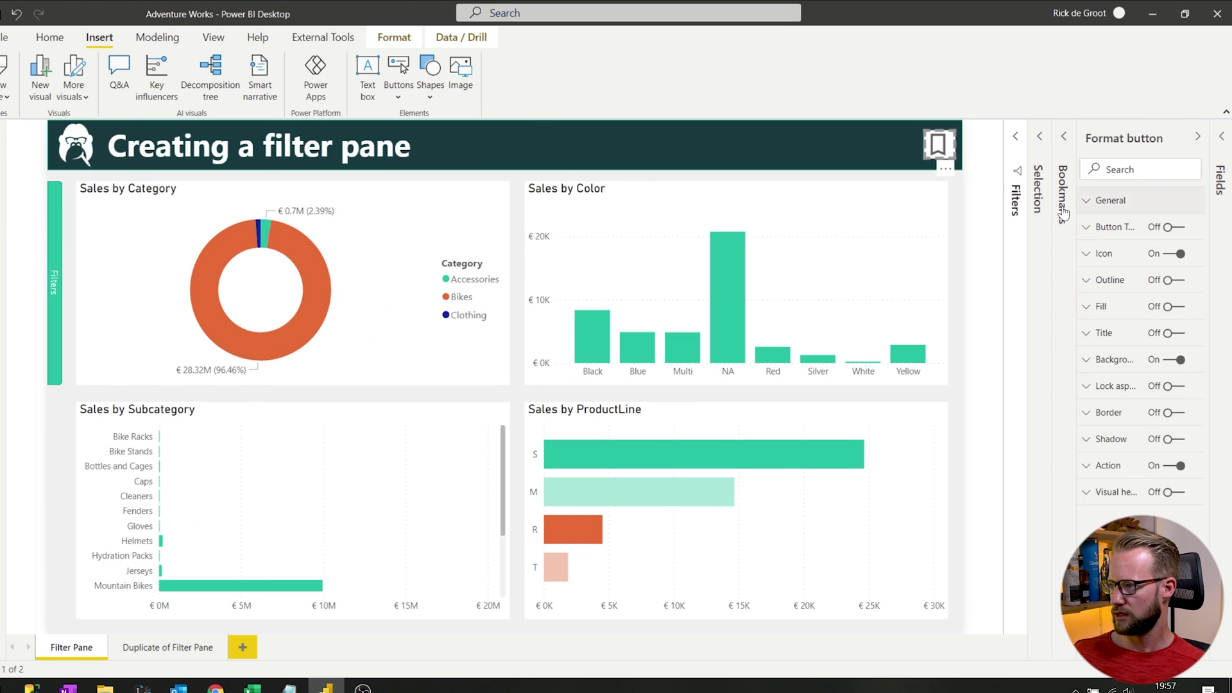
click(1176, 360)
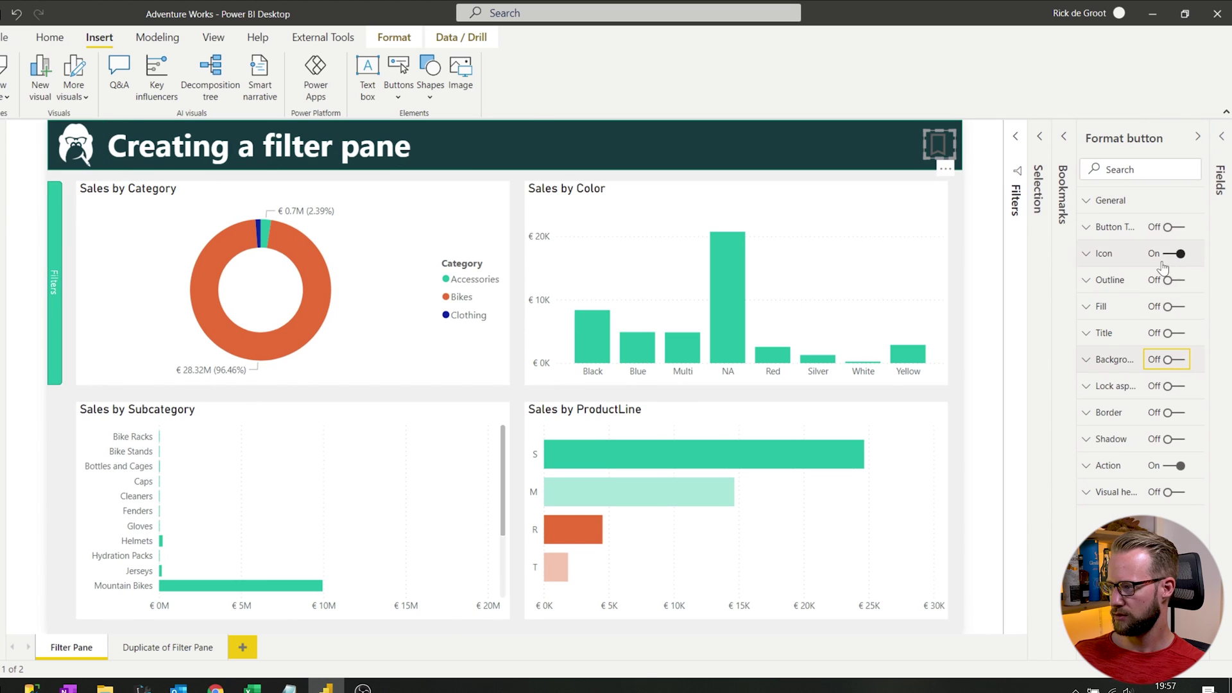
click(1135, 258)
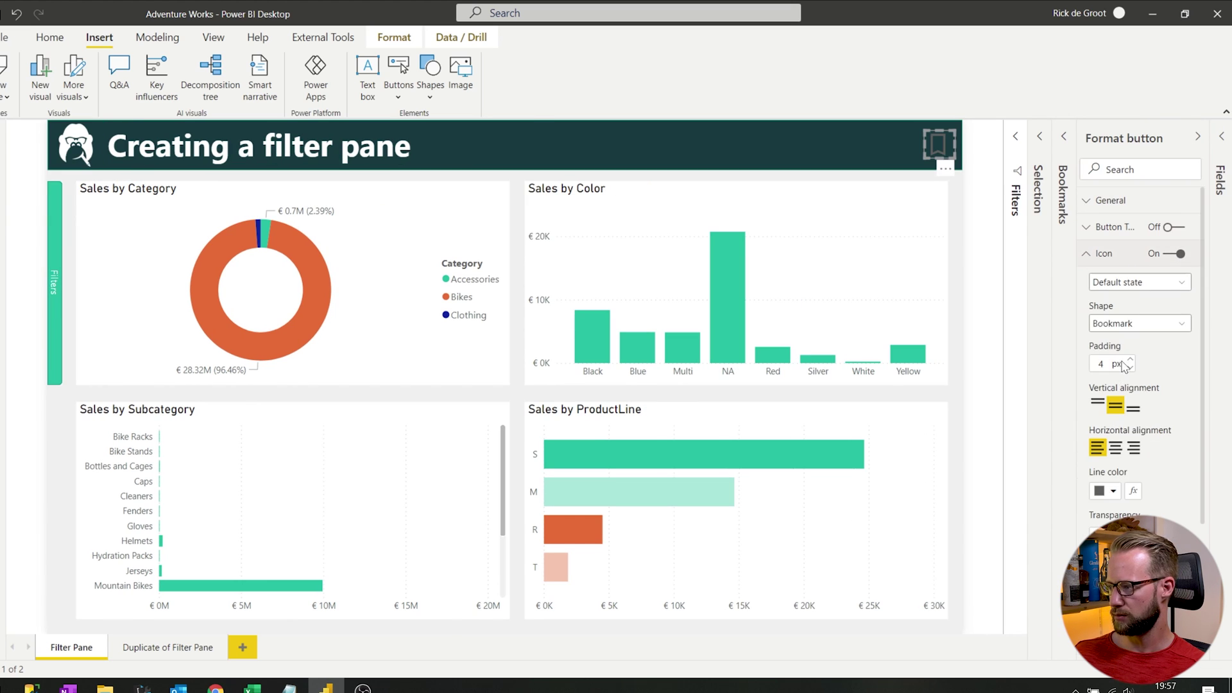
click(1115, 490)
click(1018, 253)
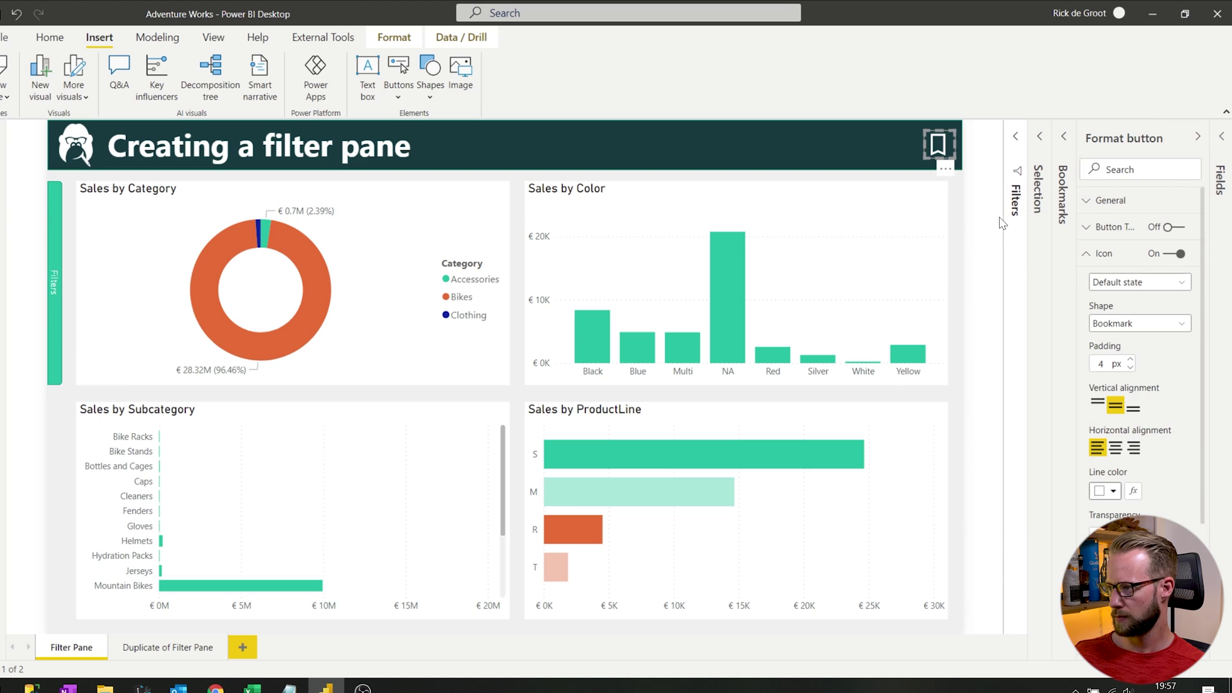
click(1102, 254)
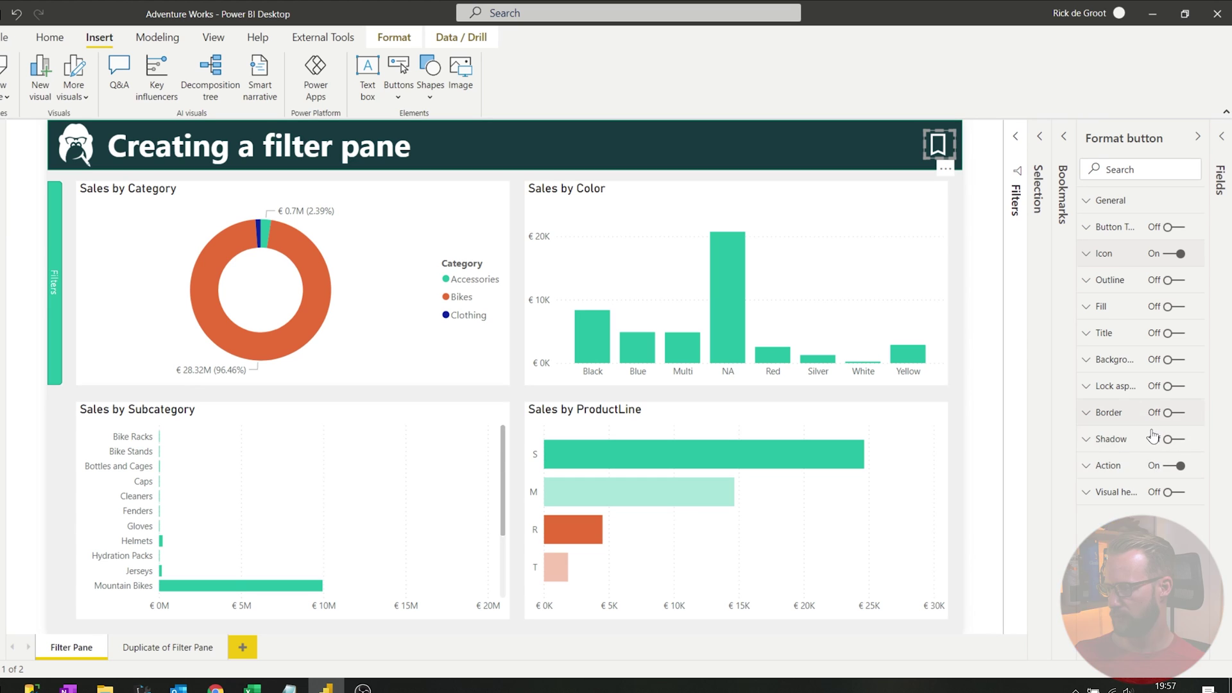
- Set the bookmark button's action to the Filter Pane: Show Slicers bookmark and test the button
click(1167, 470)
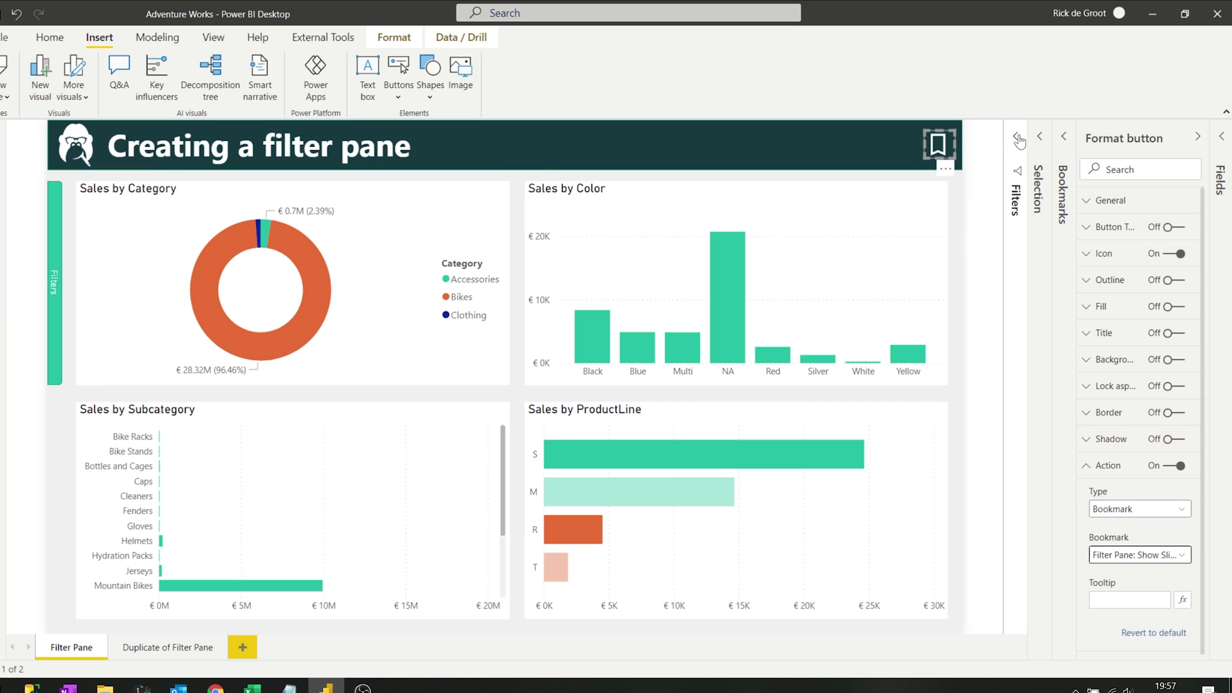
click(974, 147)
ctrl+click(938, 144)
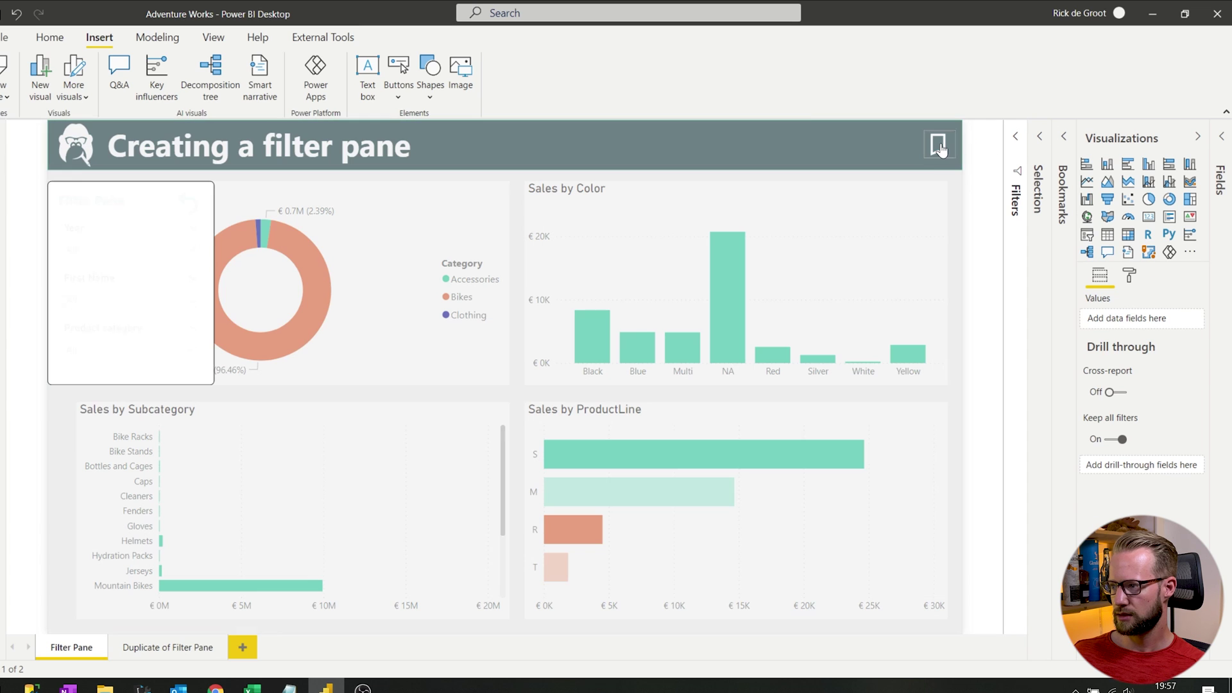
- Move the filter pane's slicer panel to the upper-right corner of the report canvas, over the bookmark button
click(154, 197)
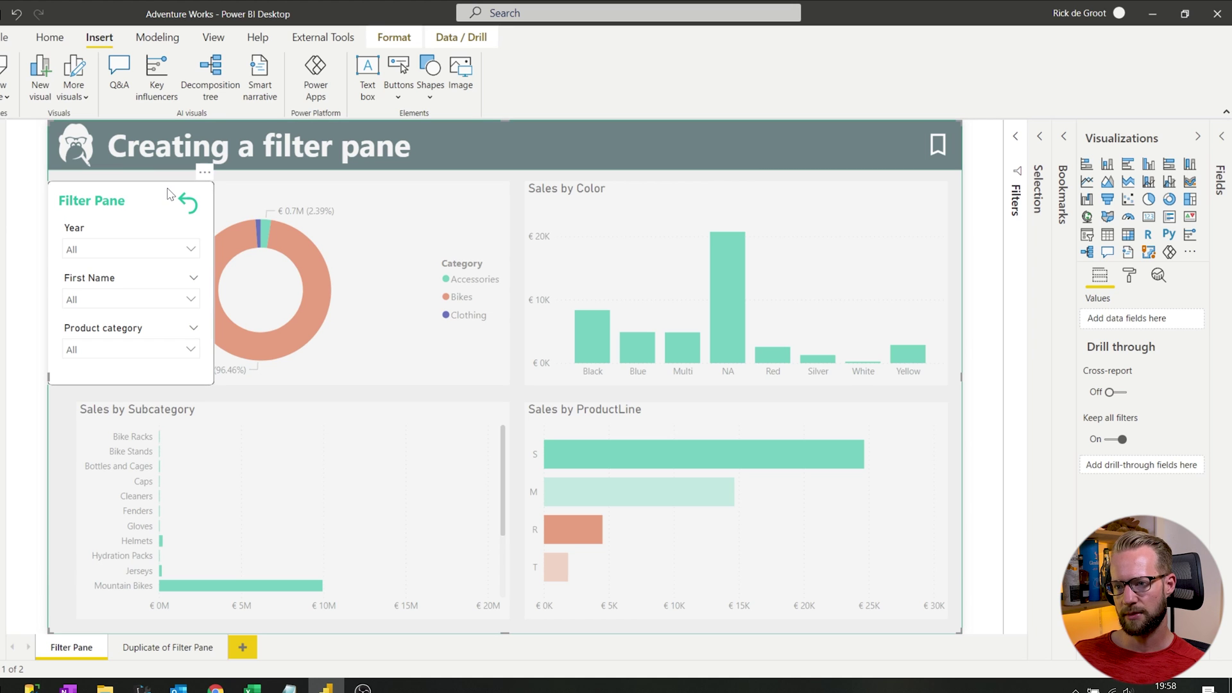
drag(168, 193, 948, 146)
click(976, 152)
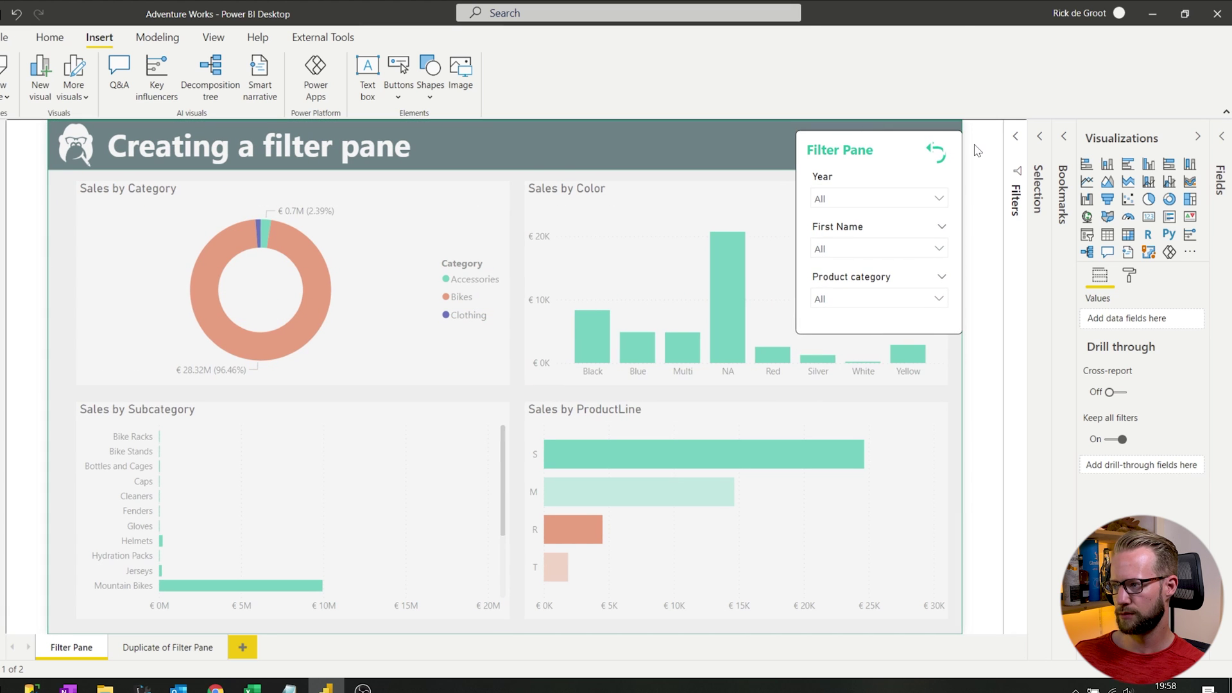
- Reorder the layers so that Button sits below the Slicers group, and test the filter pane's return button
click(1041, 160)
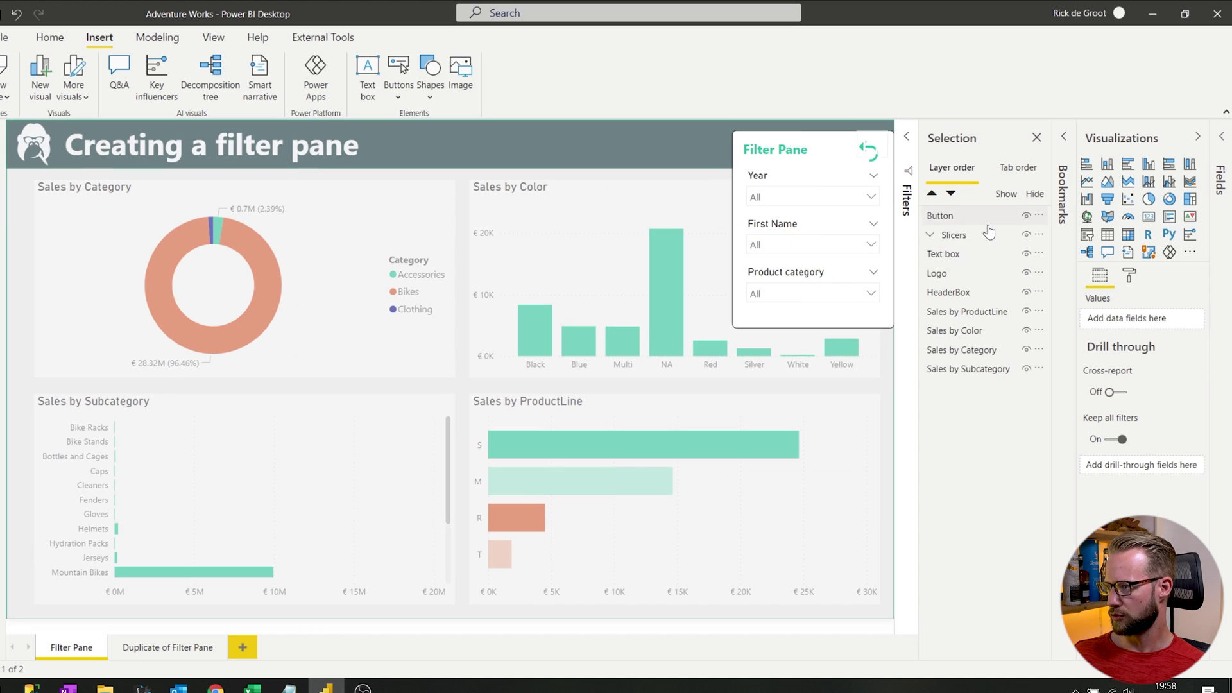
drag(953, 221, 956, 252)
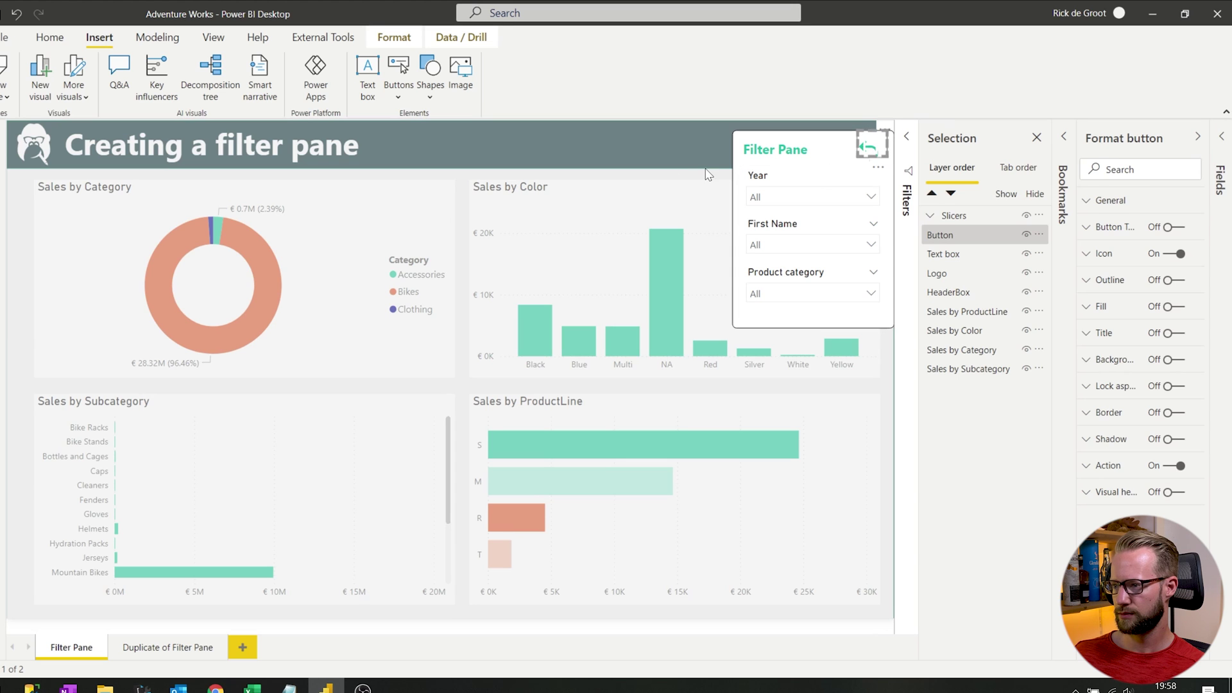
click(770, 168)
ctrl+click(871, 145)
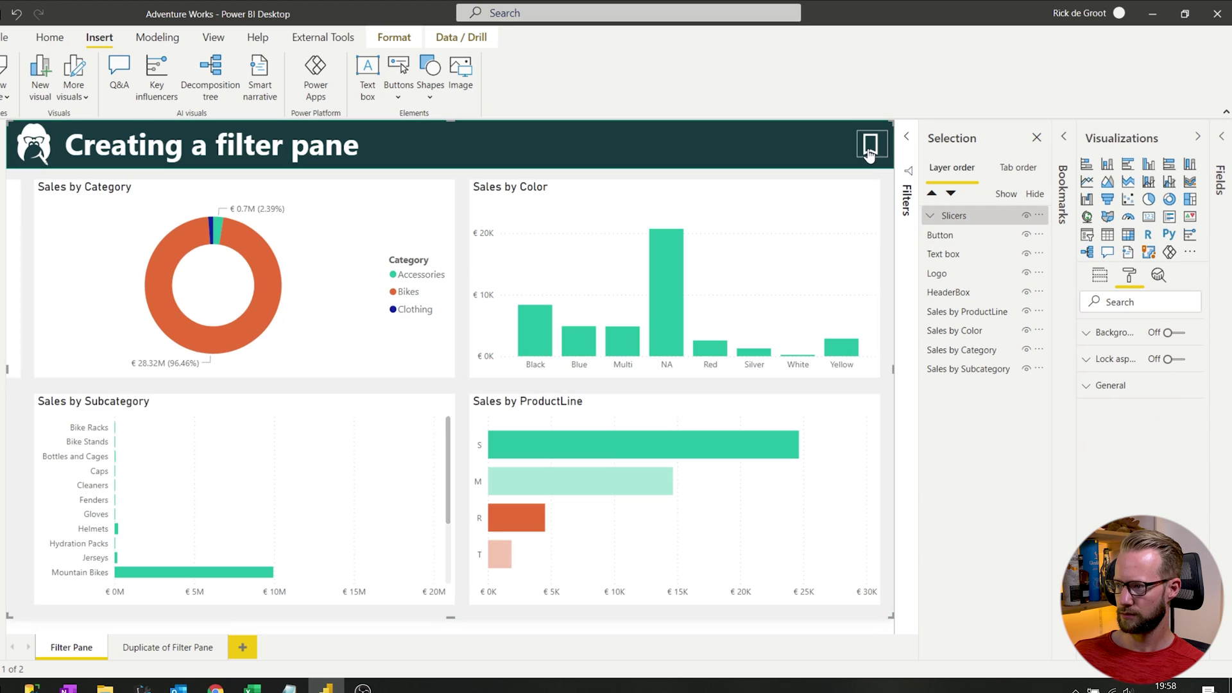